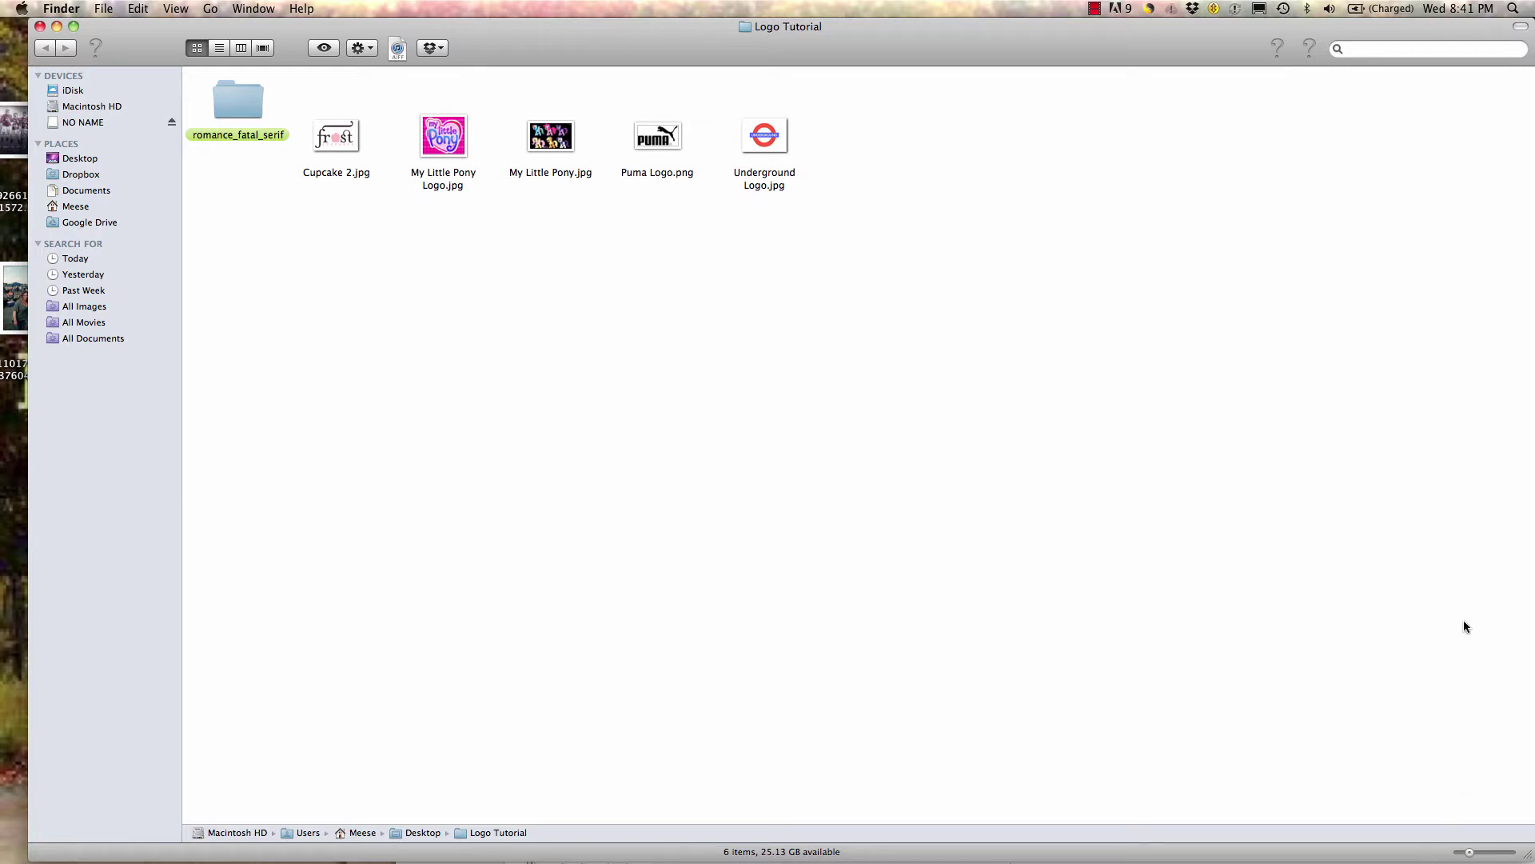
Install the bold Romance Fatal Serif font from the romance_fatal_serif folder and close Font Book
double_click(251, 102)
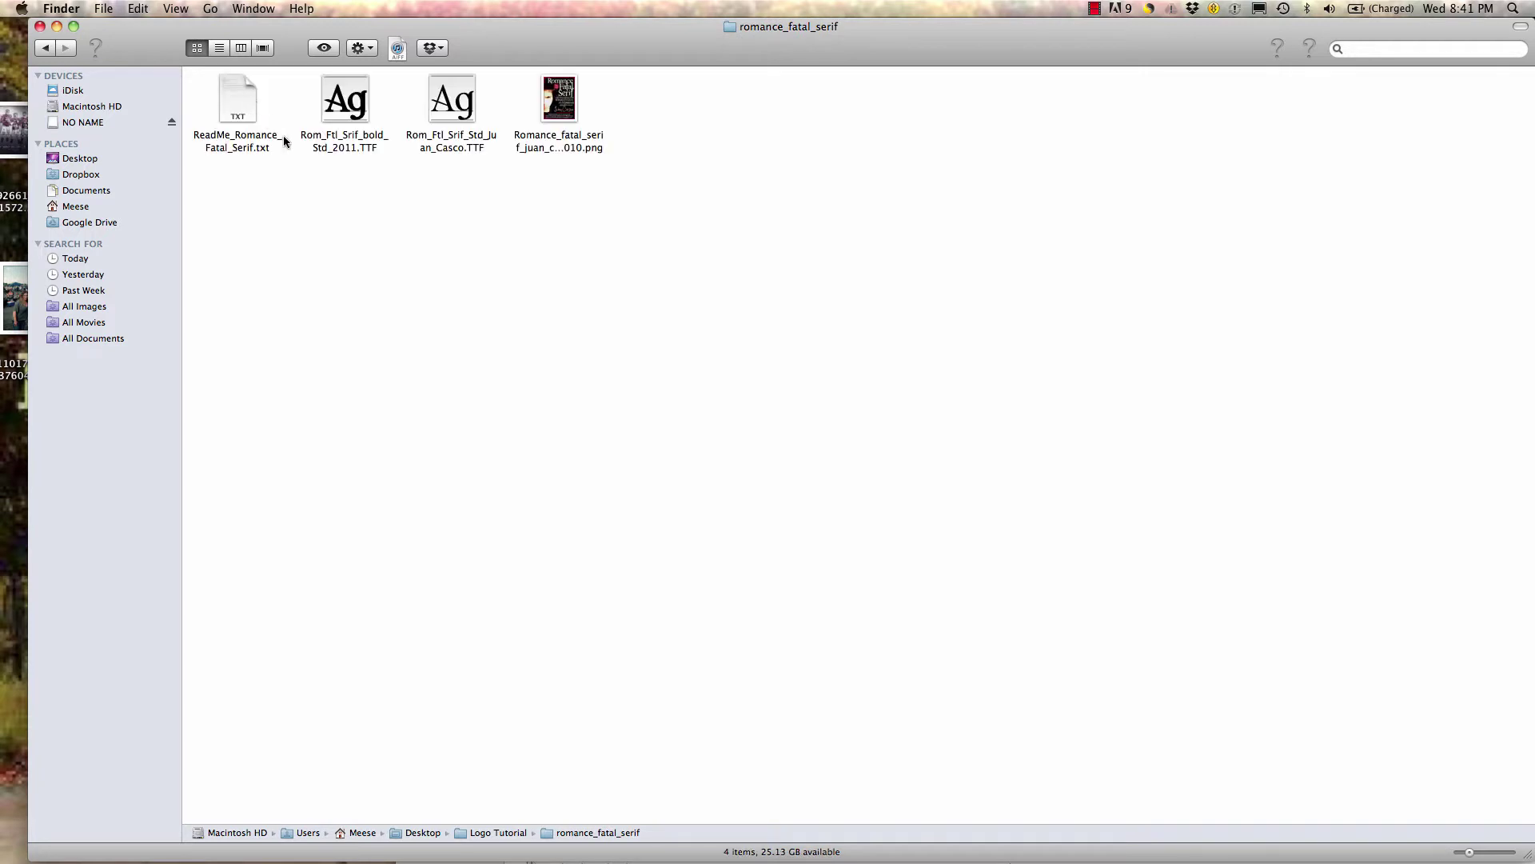
double_click(355, 107)
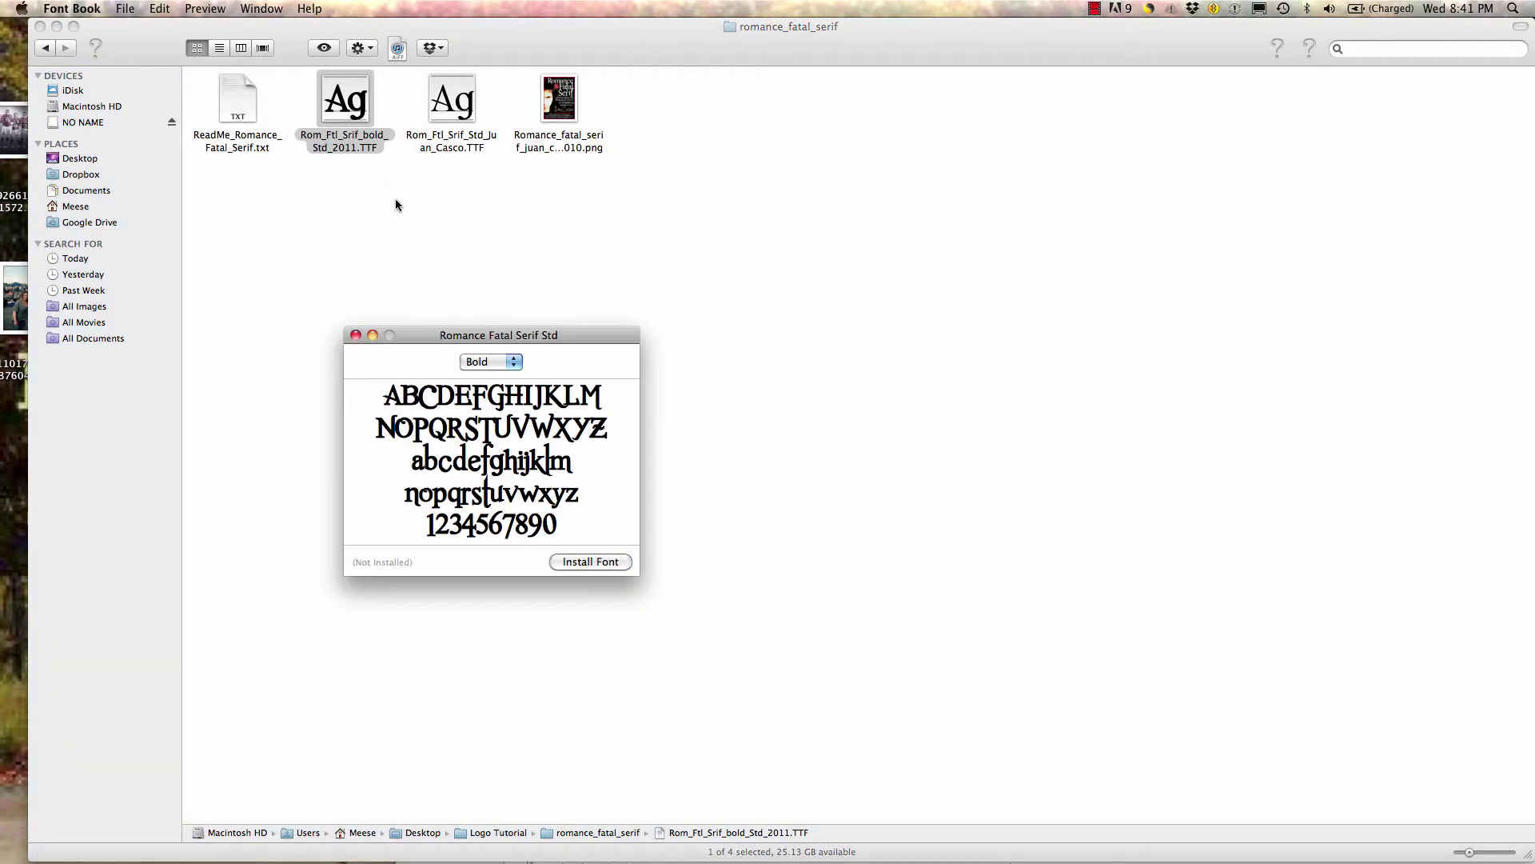
left_click(590, 562)
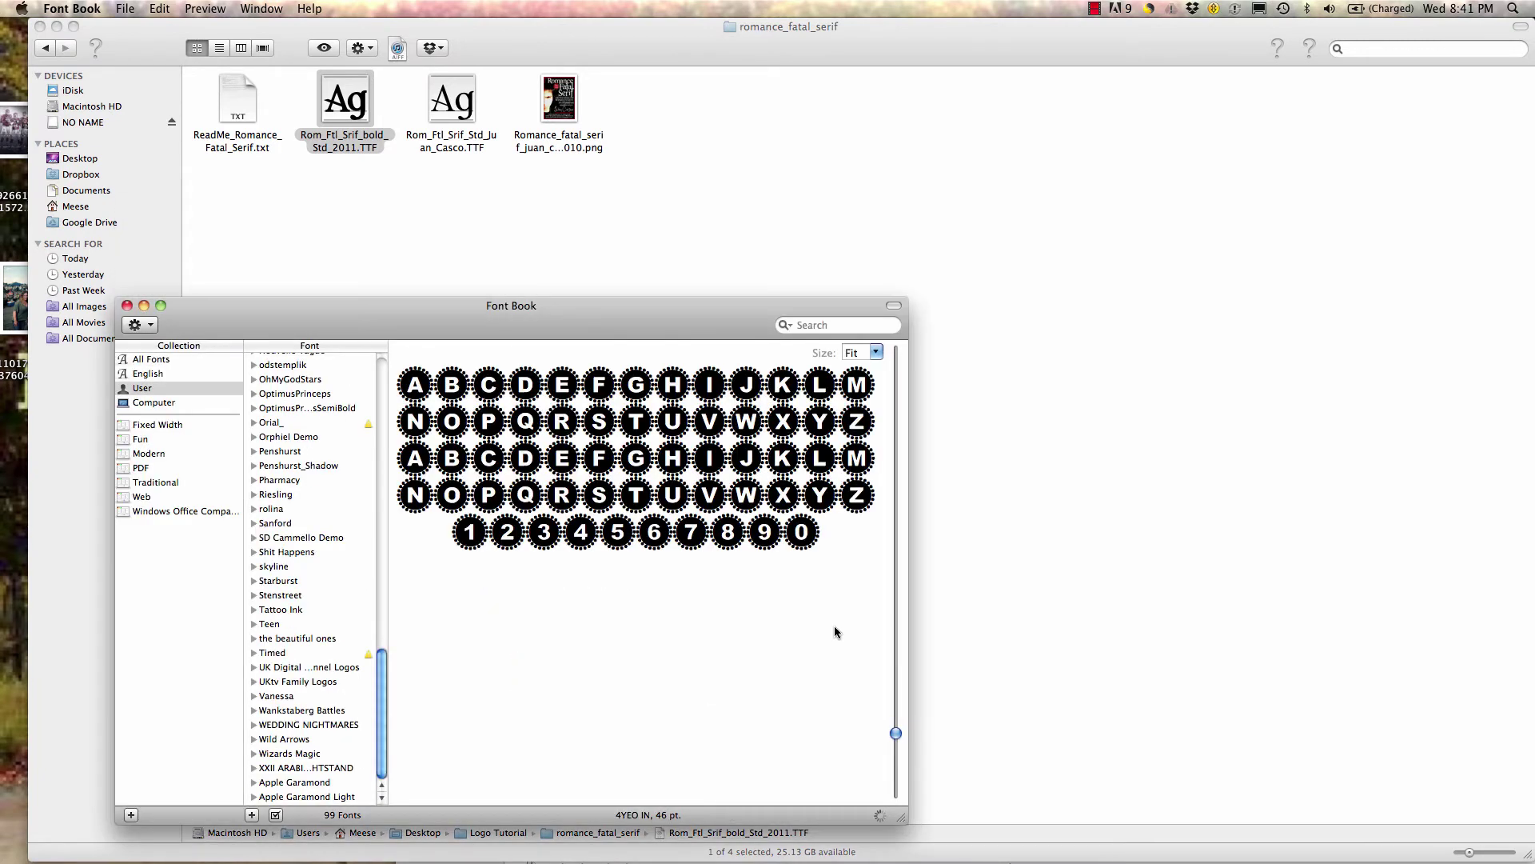
left_click(126, 306)
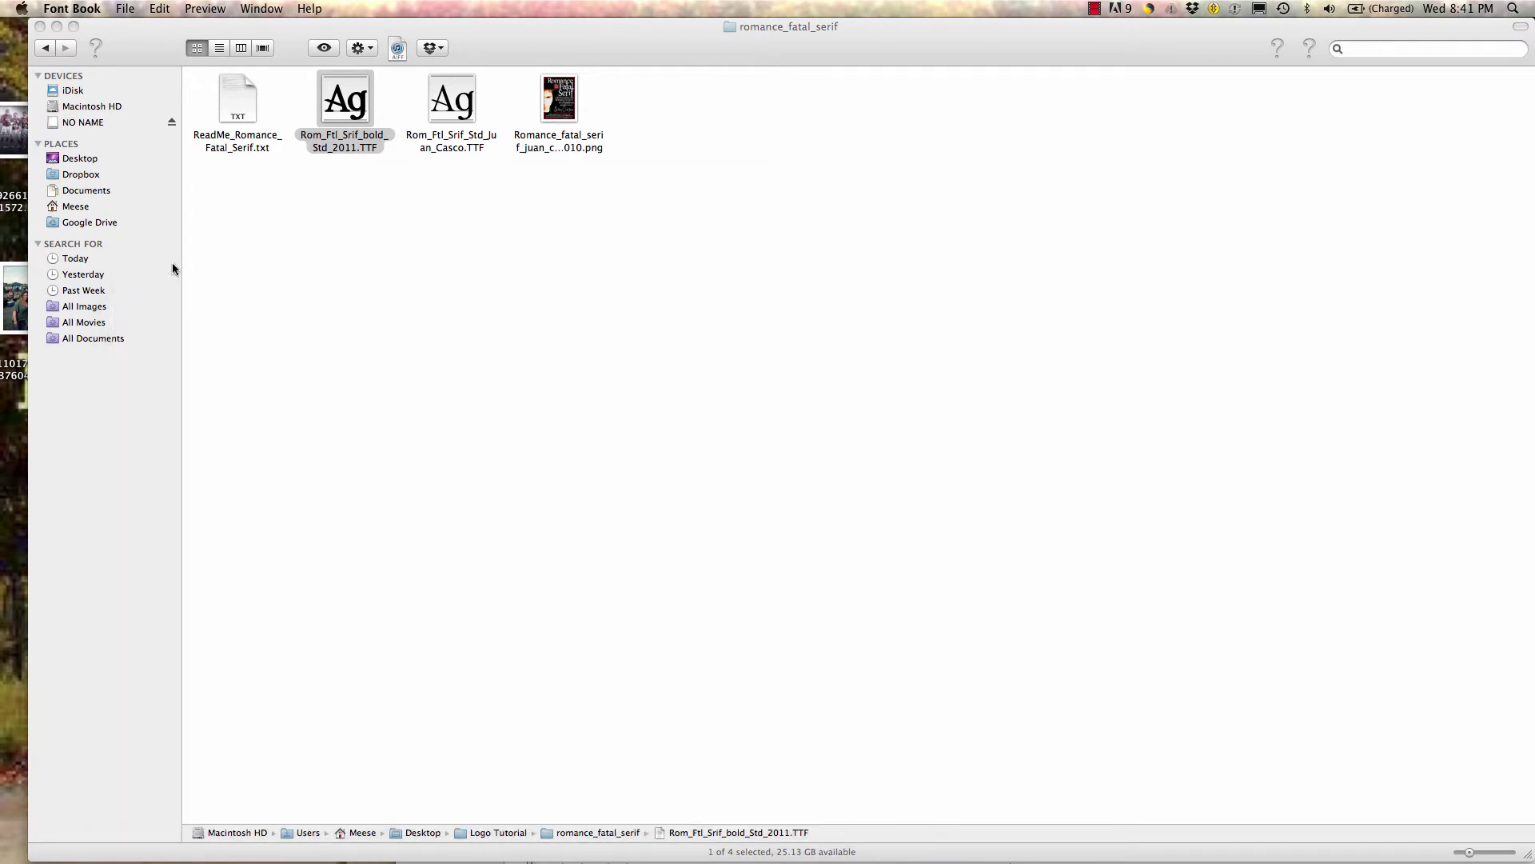
Open the regular Romance Fatal Serif font file, and return to the Logo Tutorial folder
left_click(470, 114)
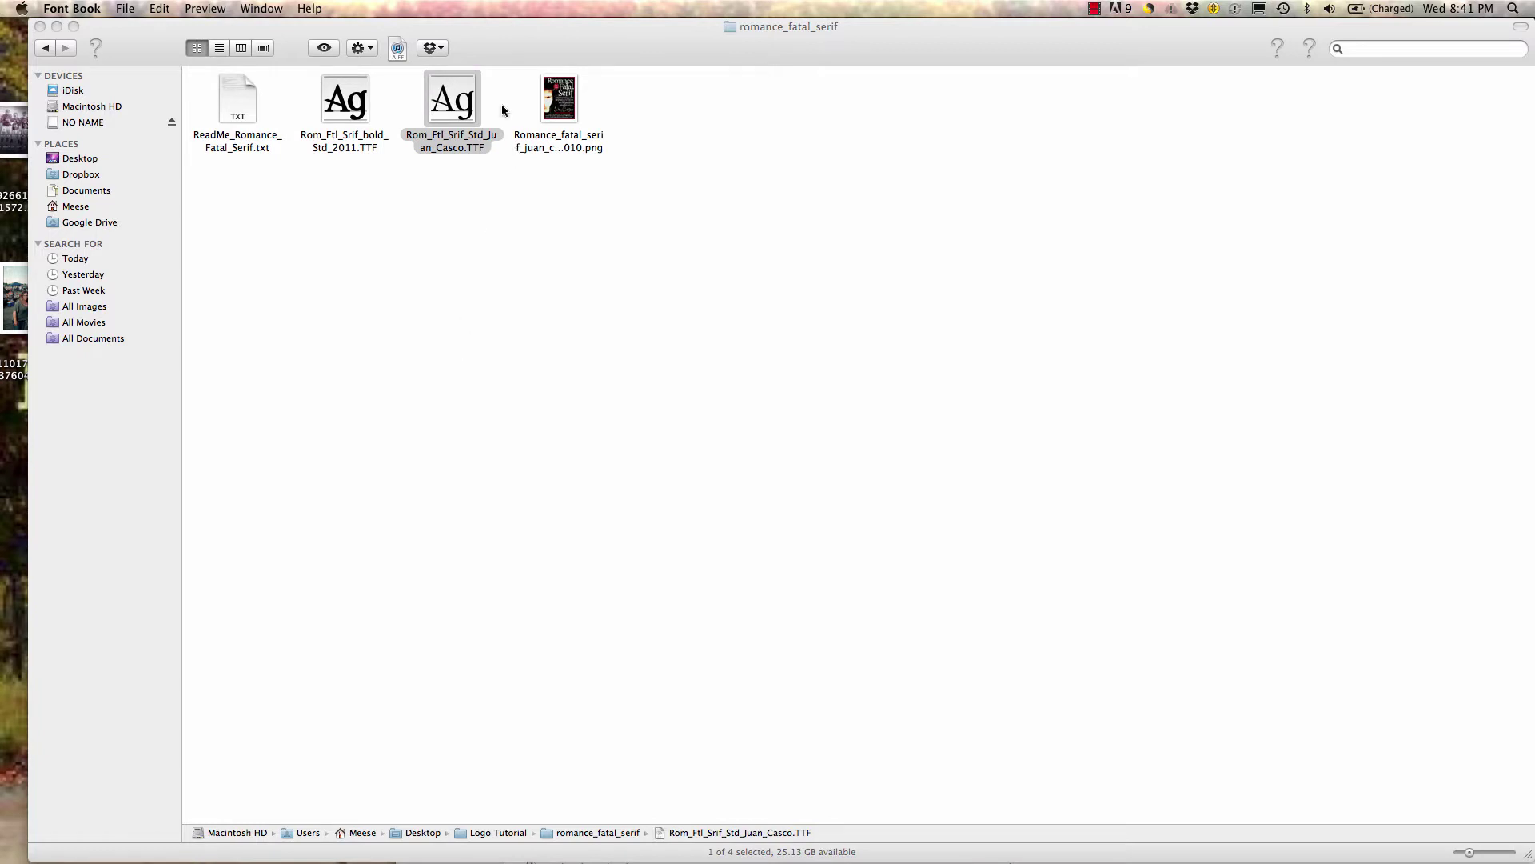
double_click(442, 104)
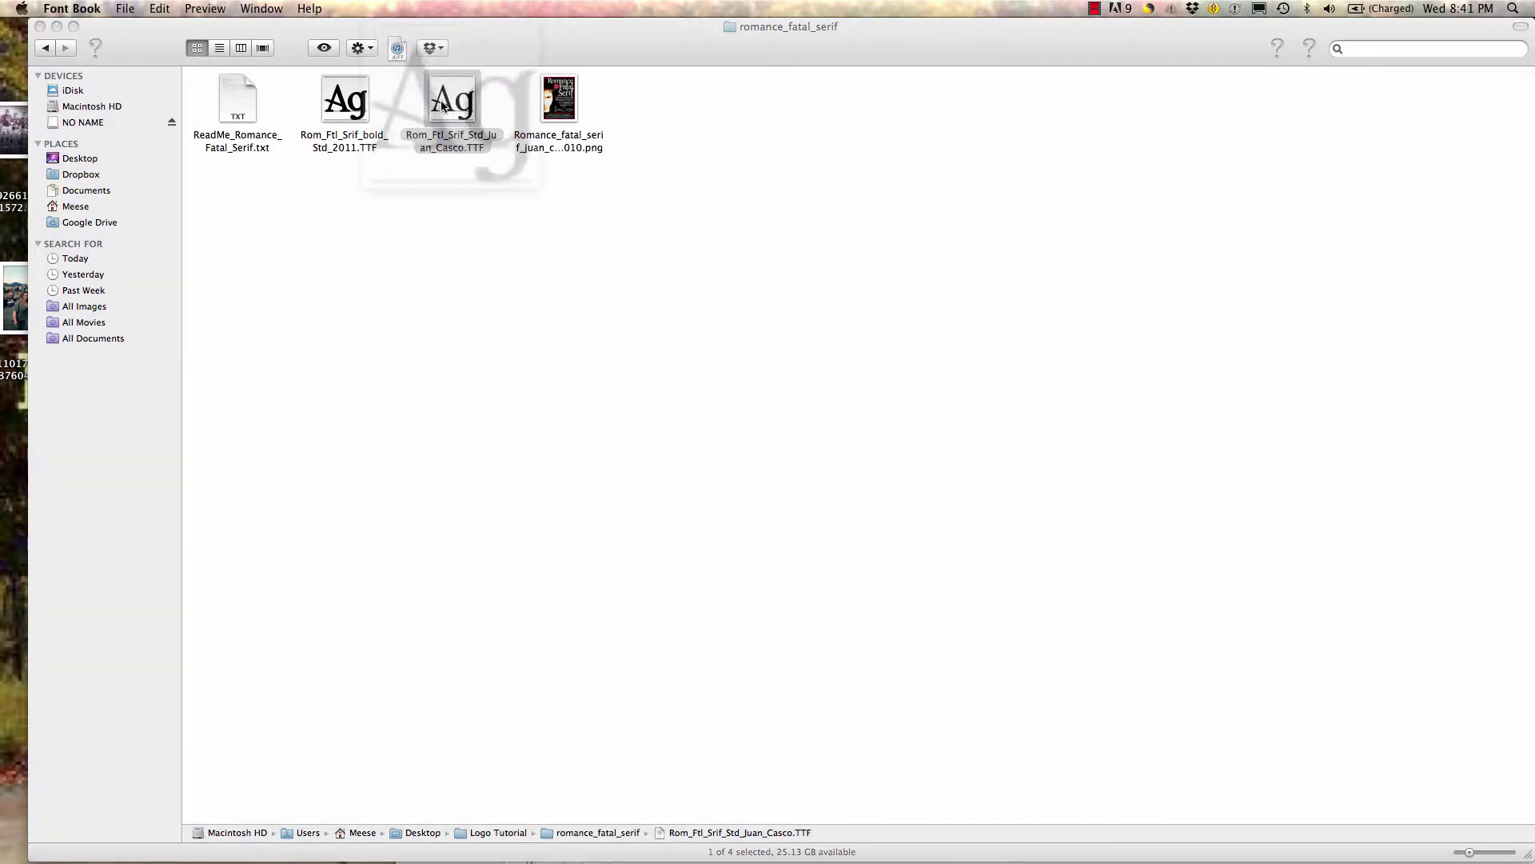
key("F3")
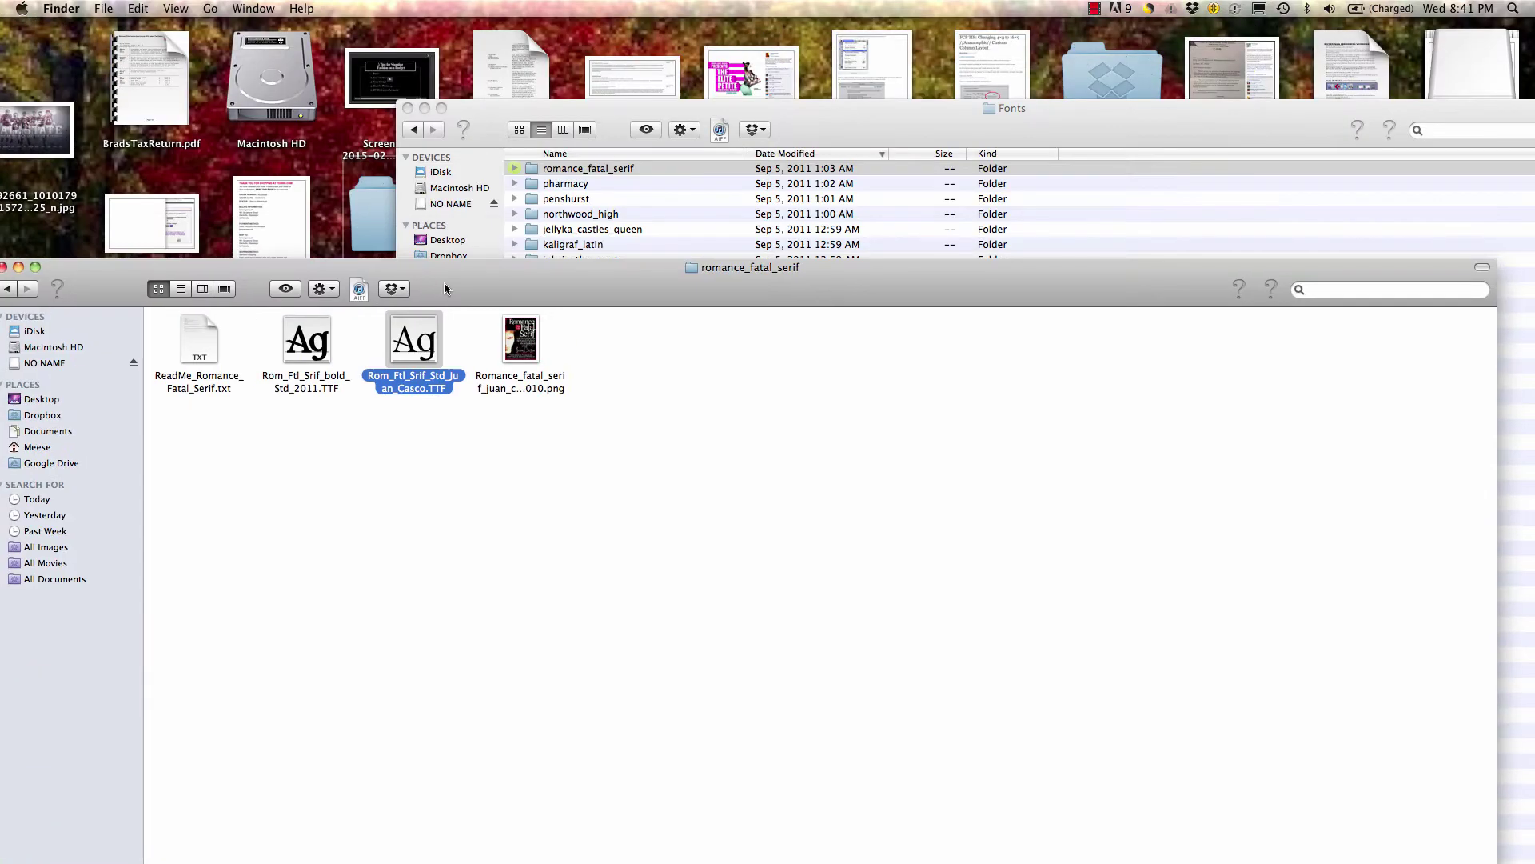
left_click(444, 282)
mouse_move(459, 27)
left_mouse_down()
mouse_move(490, 18)
mouse_move(465, 17)
left_mouse_up()
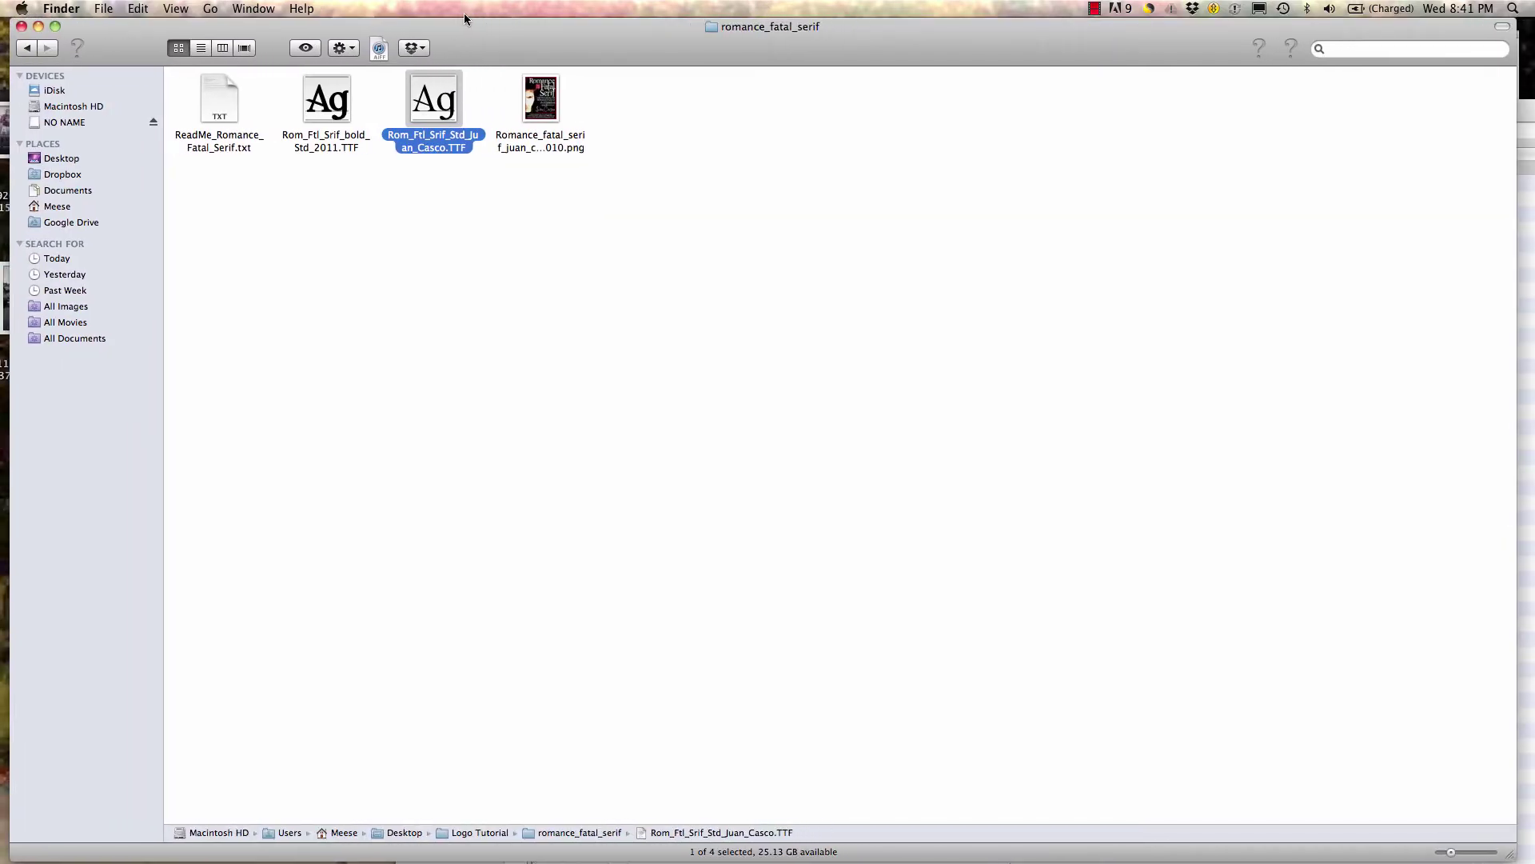
left_click(27, 48)
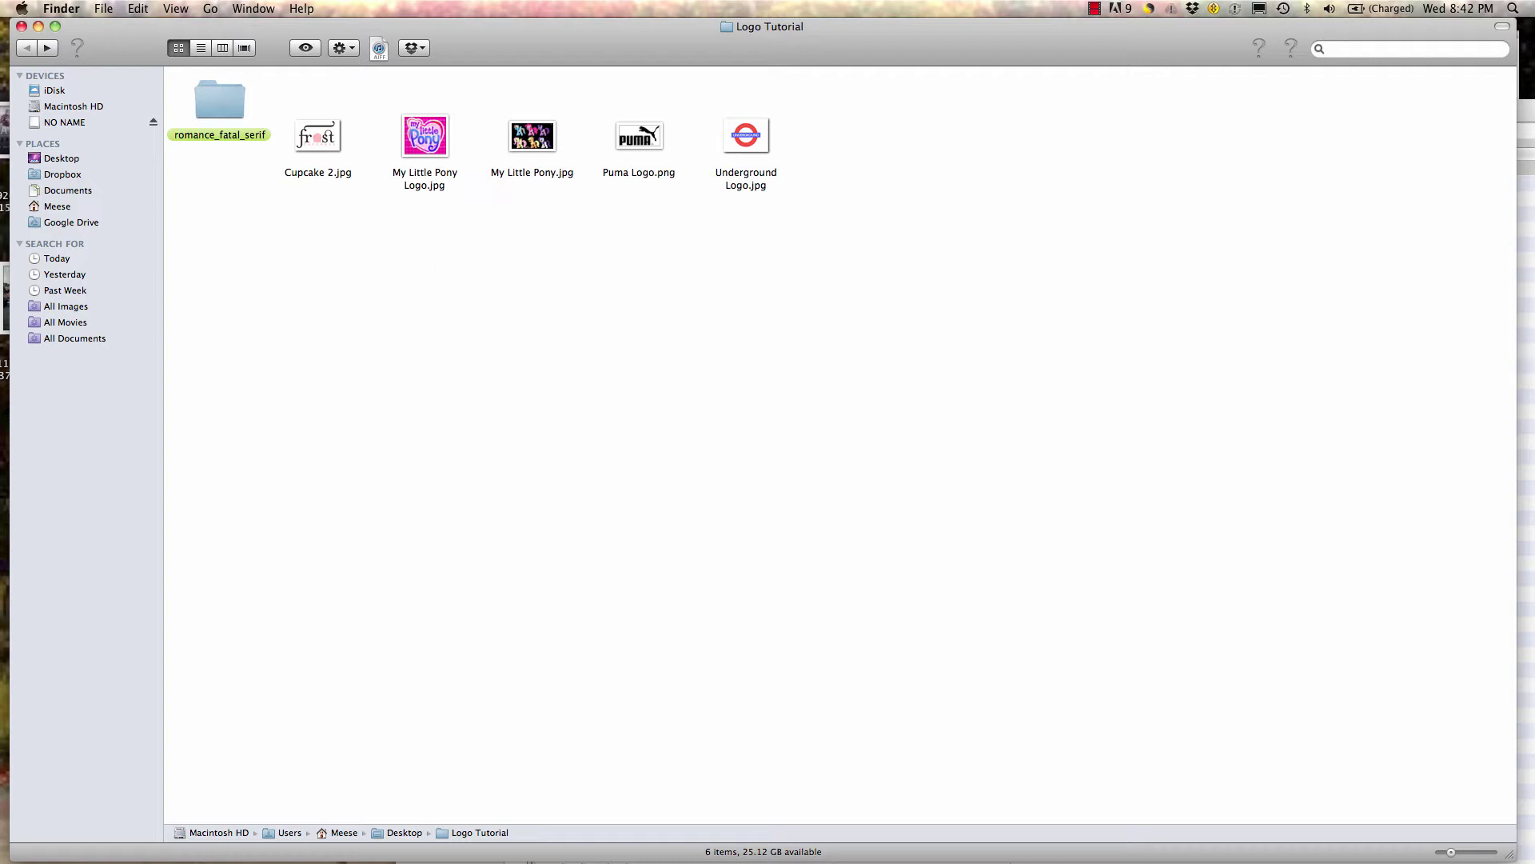
In Illustrator, create a five-artboard Letter-size CMYK document named with the designer's name and the word Logo, and dismiss the calendar alarm
left_click(125, 9)
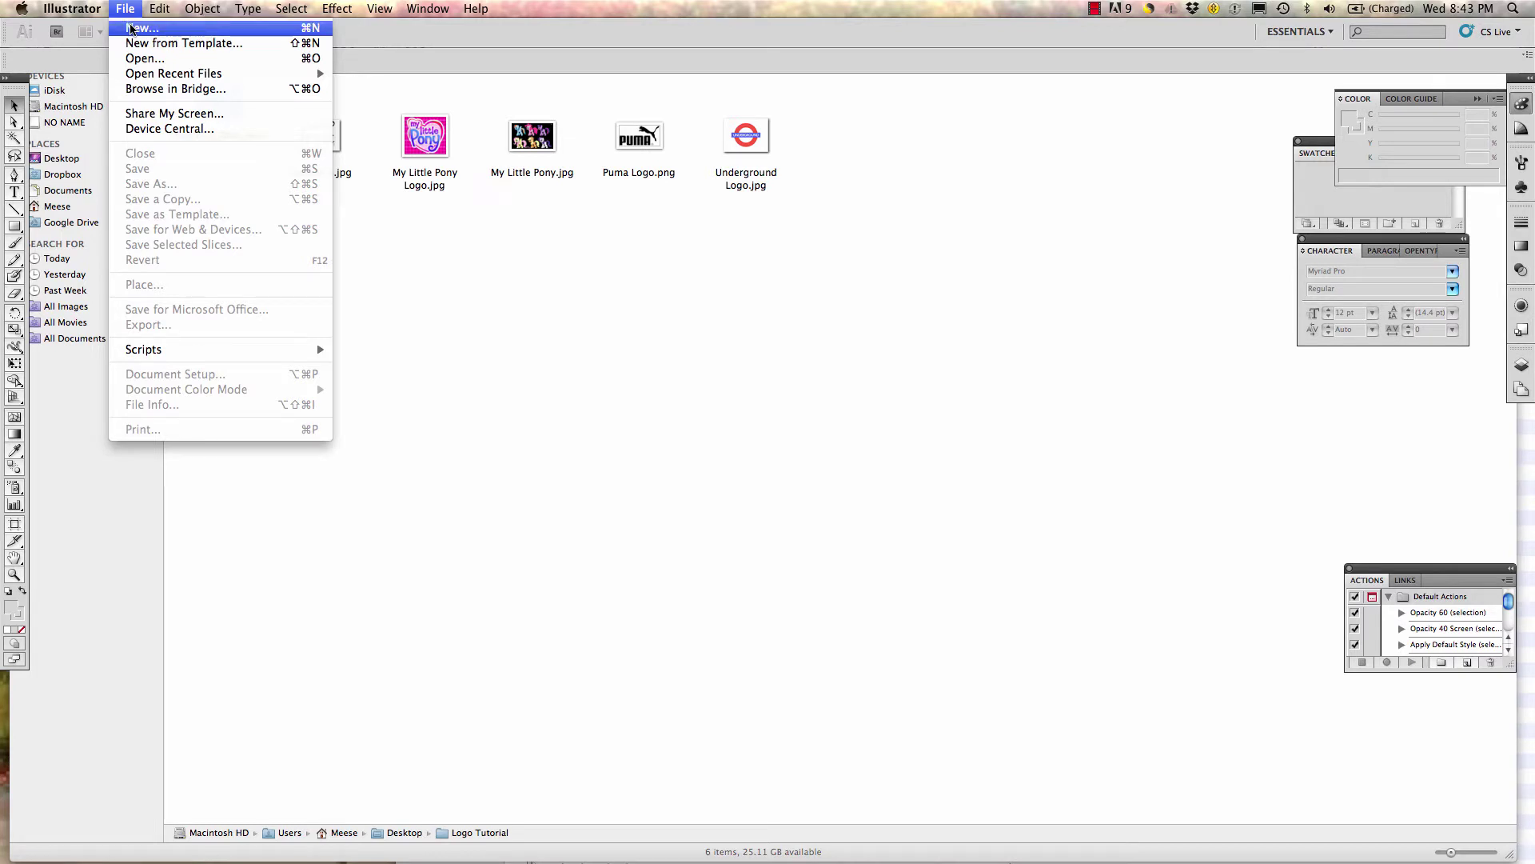
left_click(132, 30)
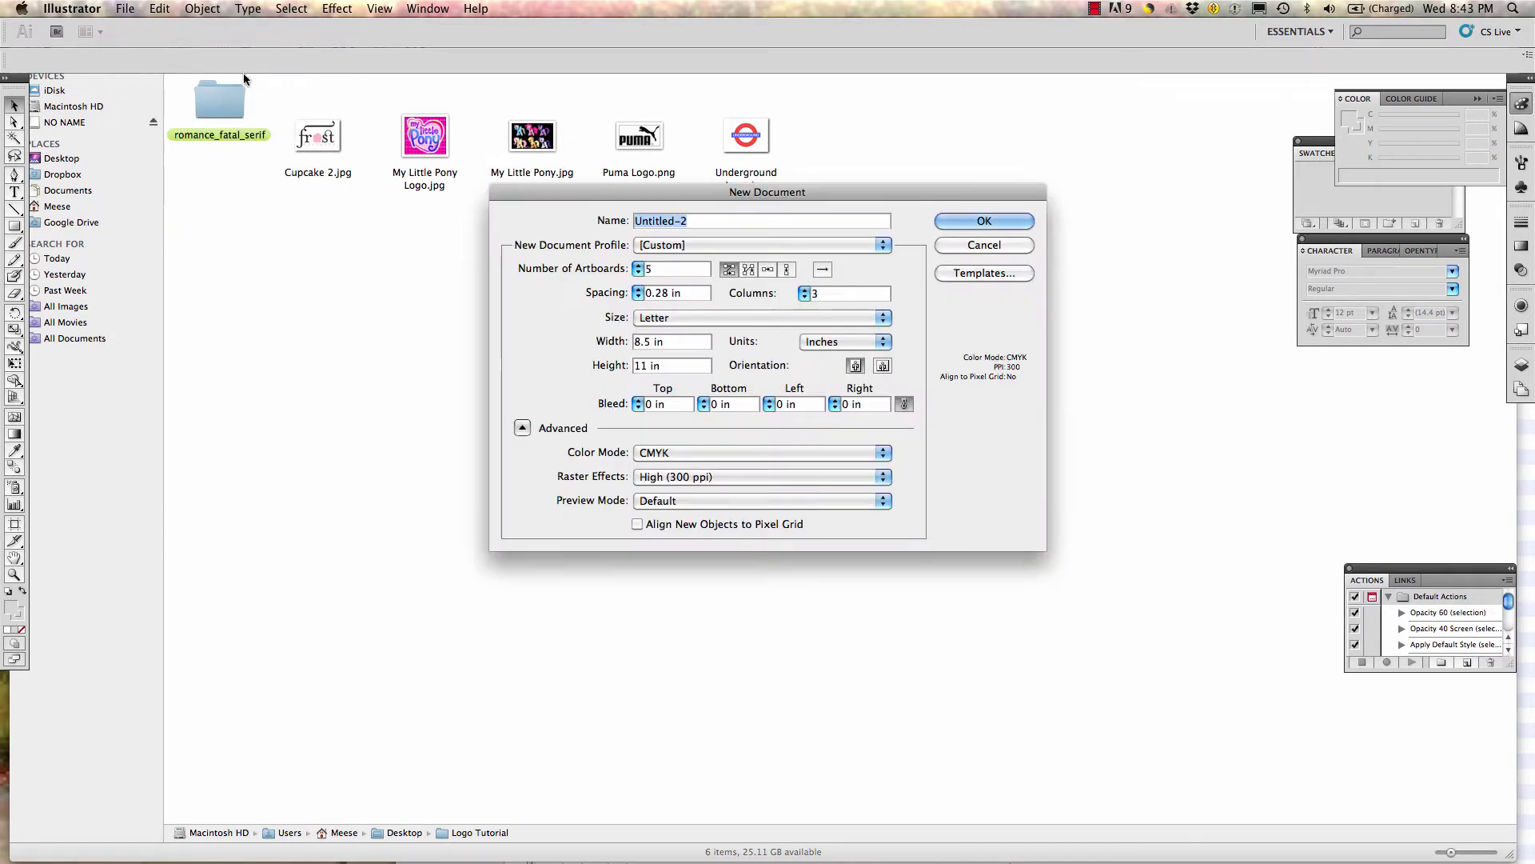
type("TGawrychLogo")
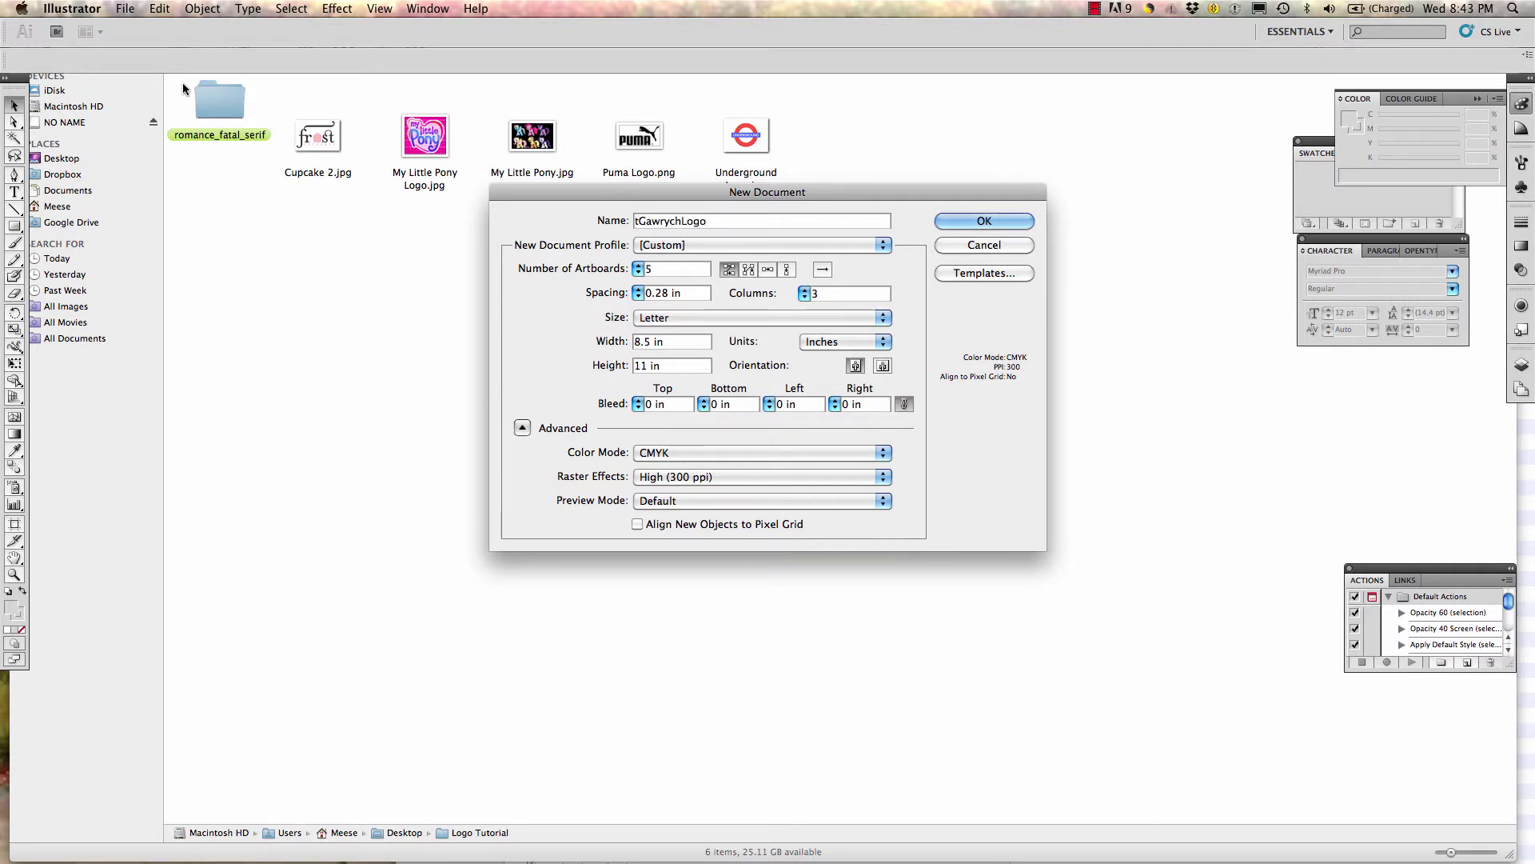
type("T")
left_click(809, 319)
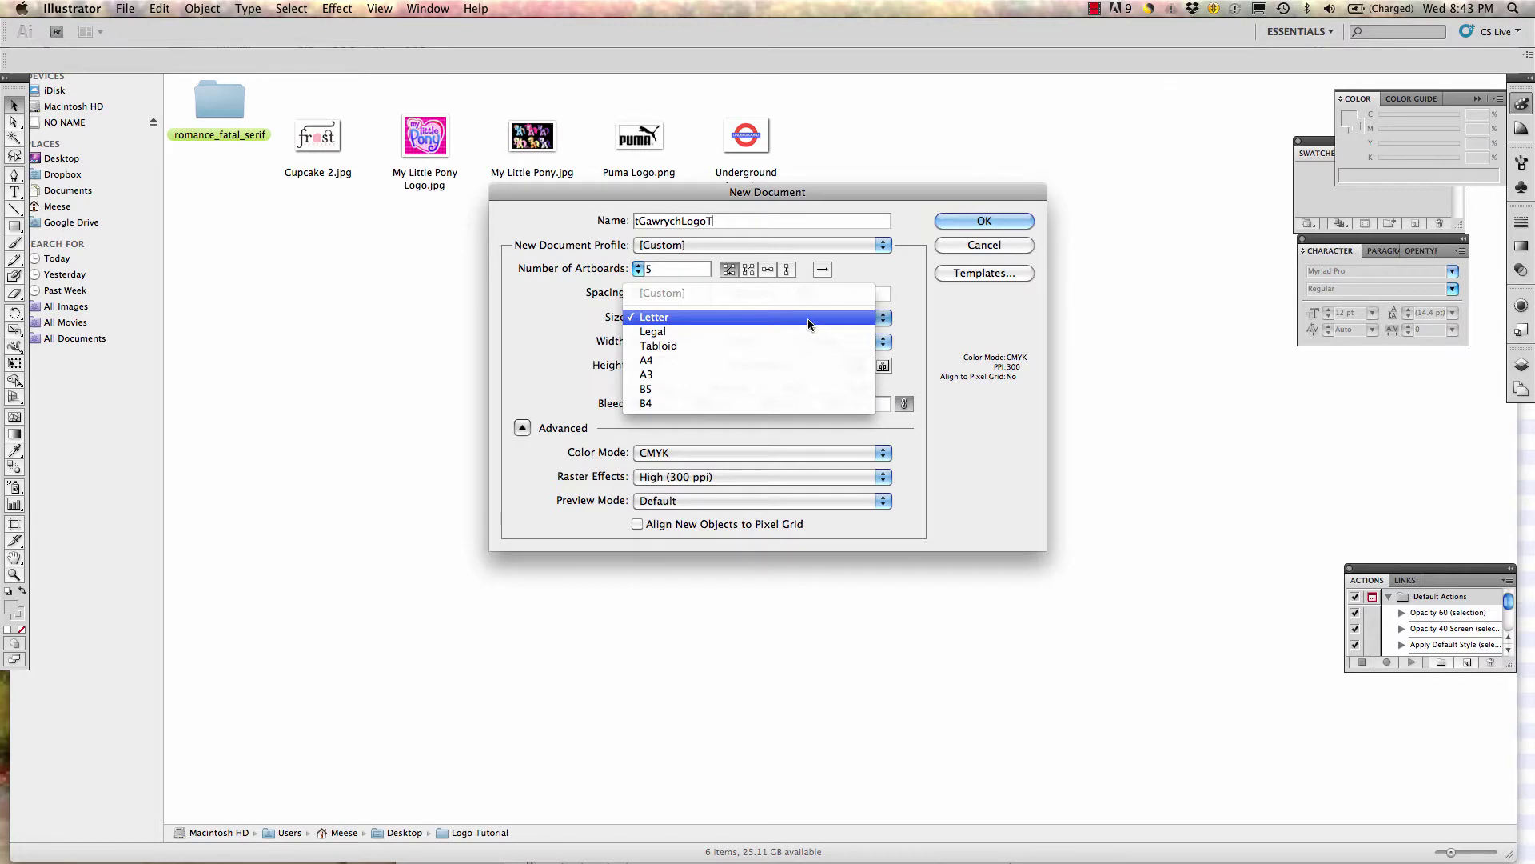
left_click(808, 318)
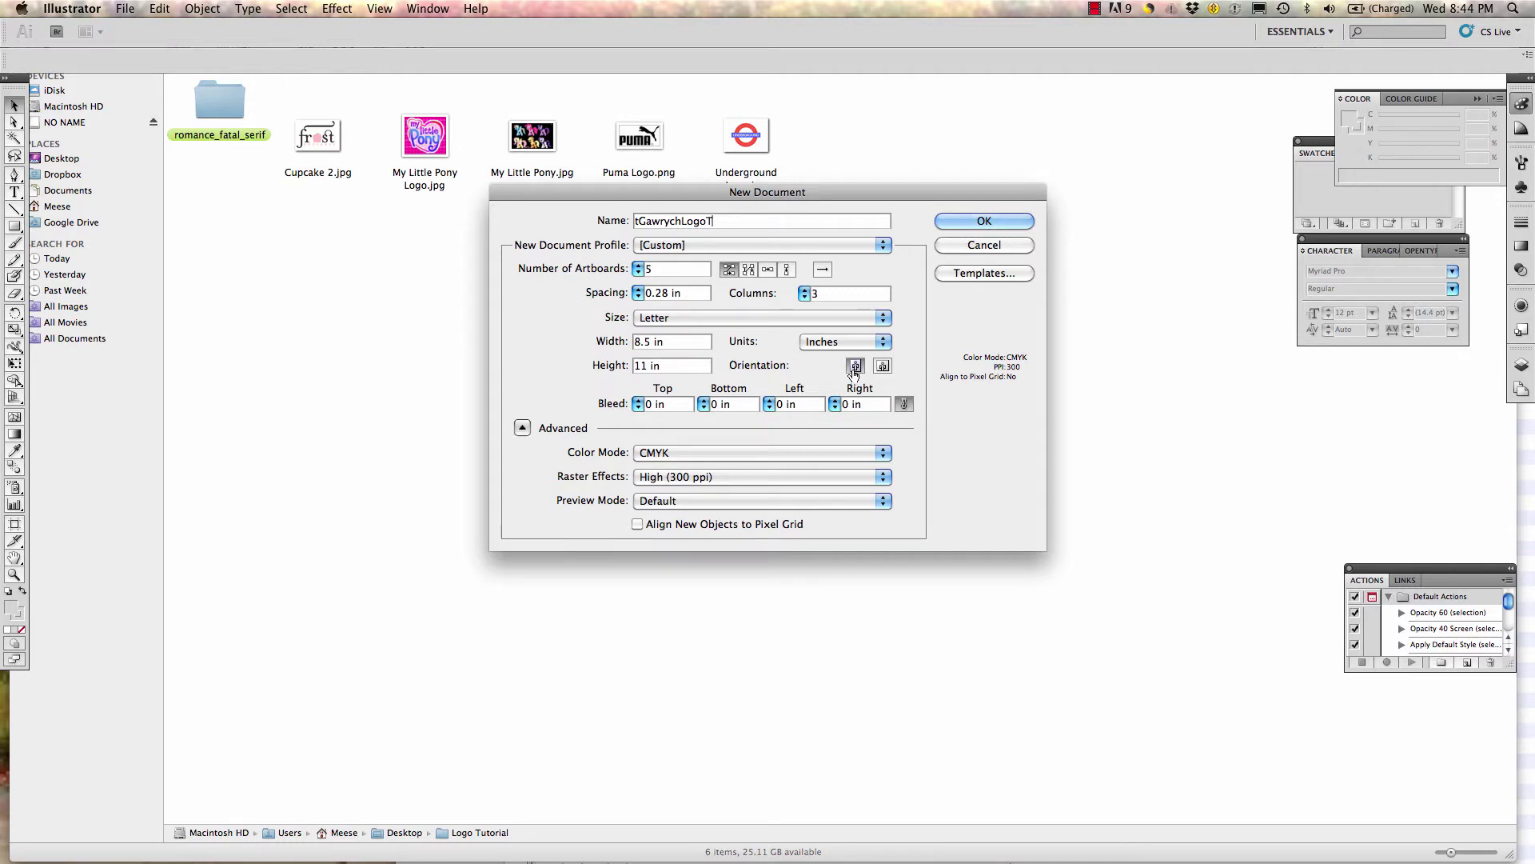
left_click(719, 454)
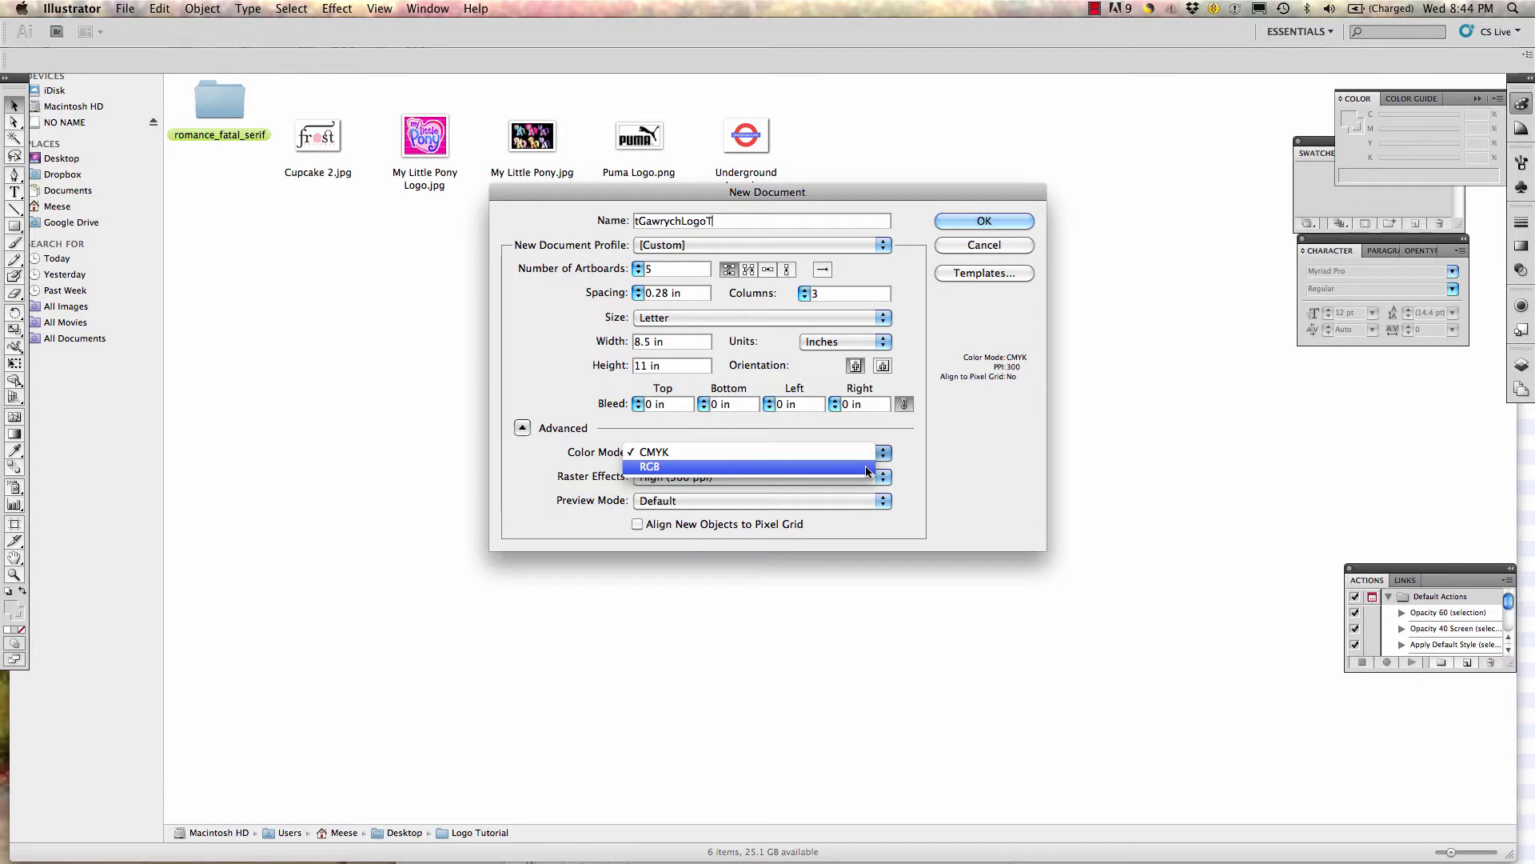
left_click(921, 480)
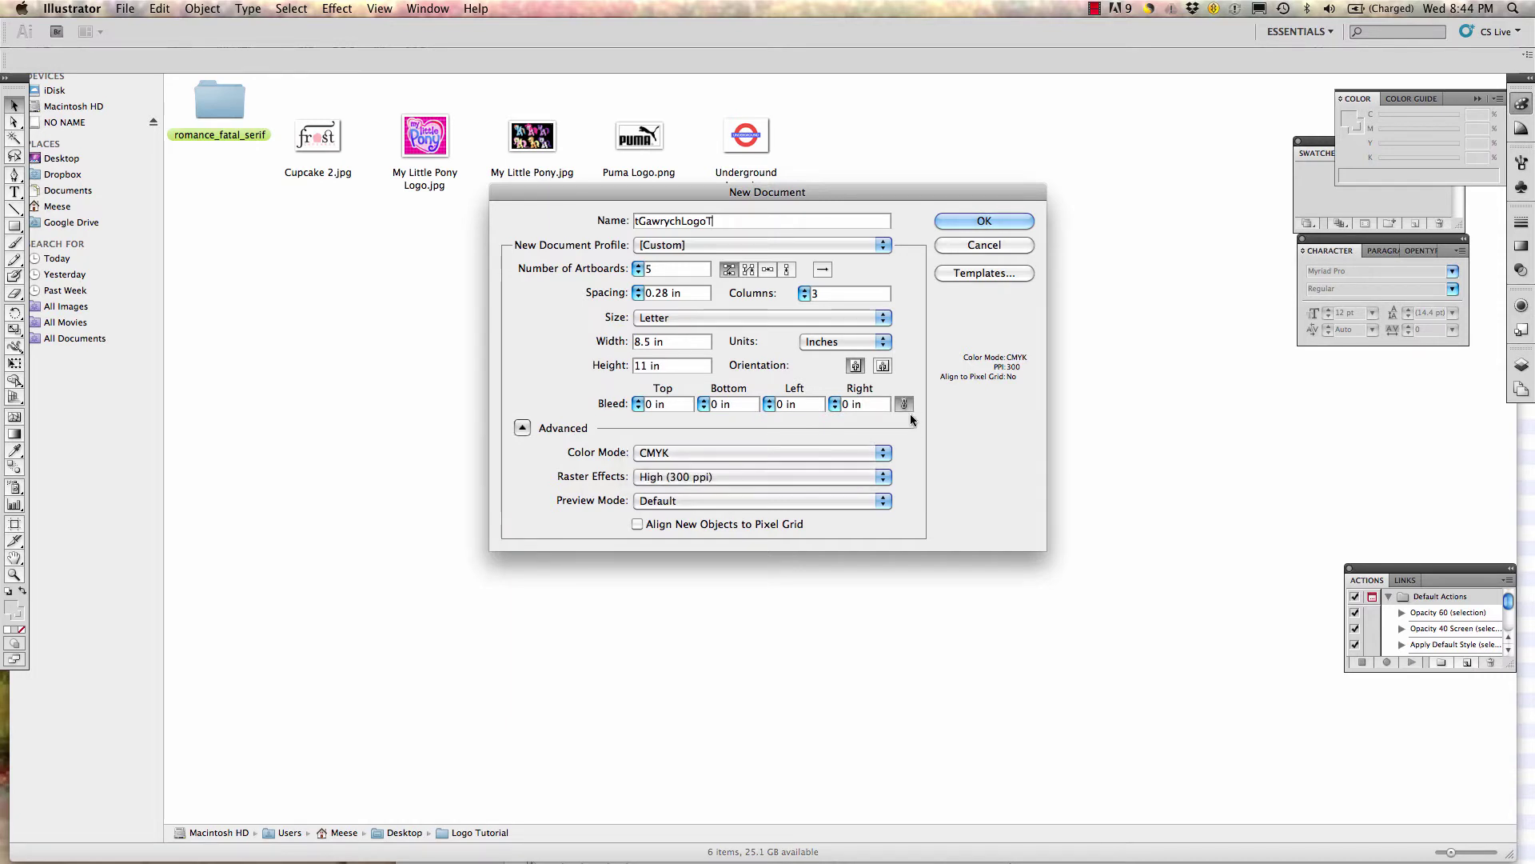
left_click(993, 222)
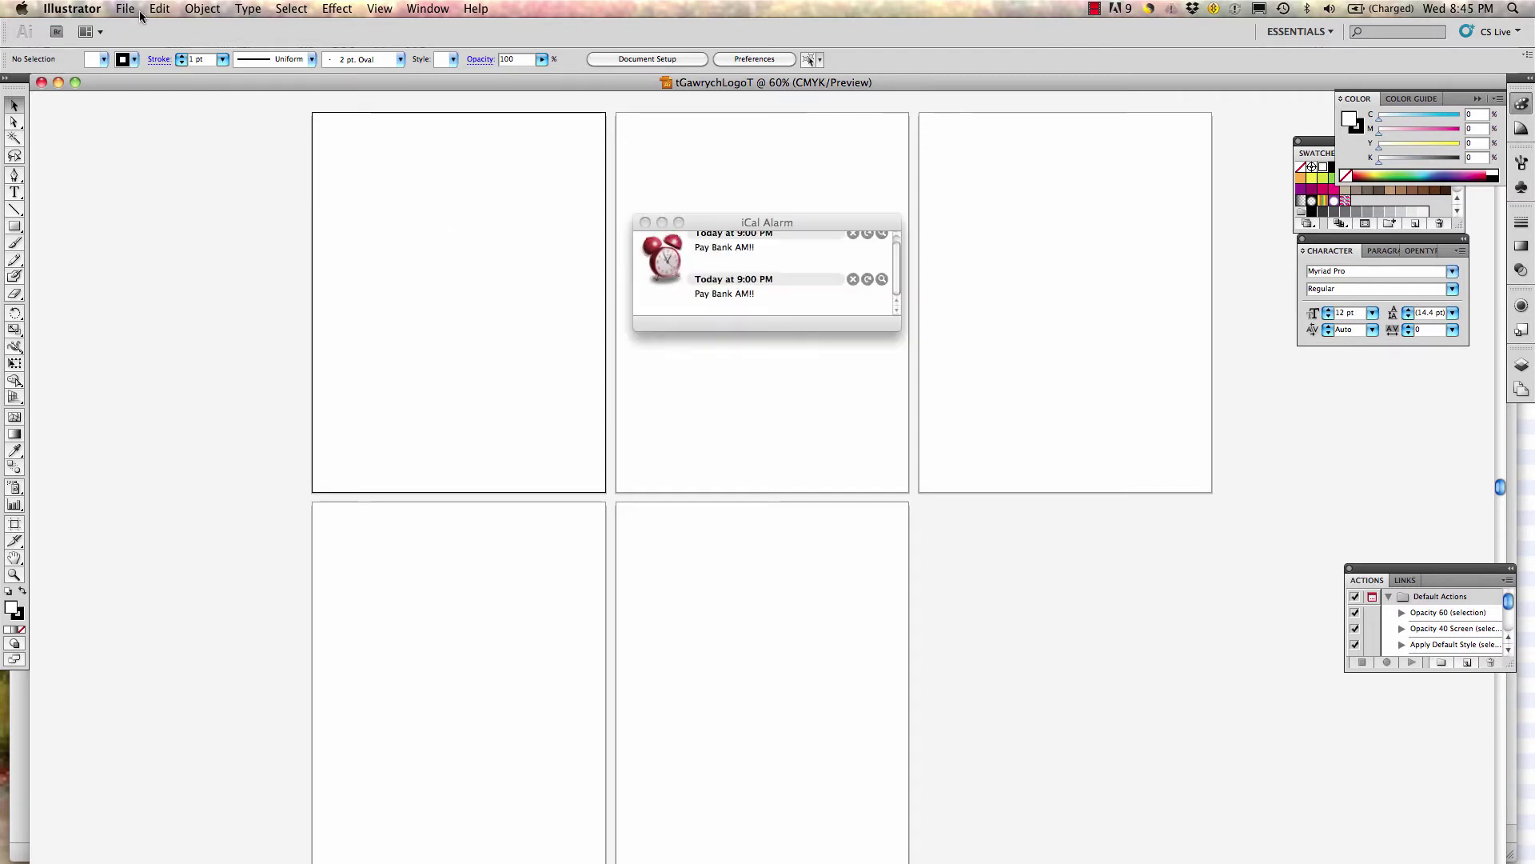
left_click(645, 222)
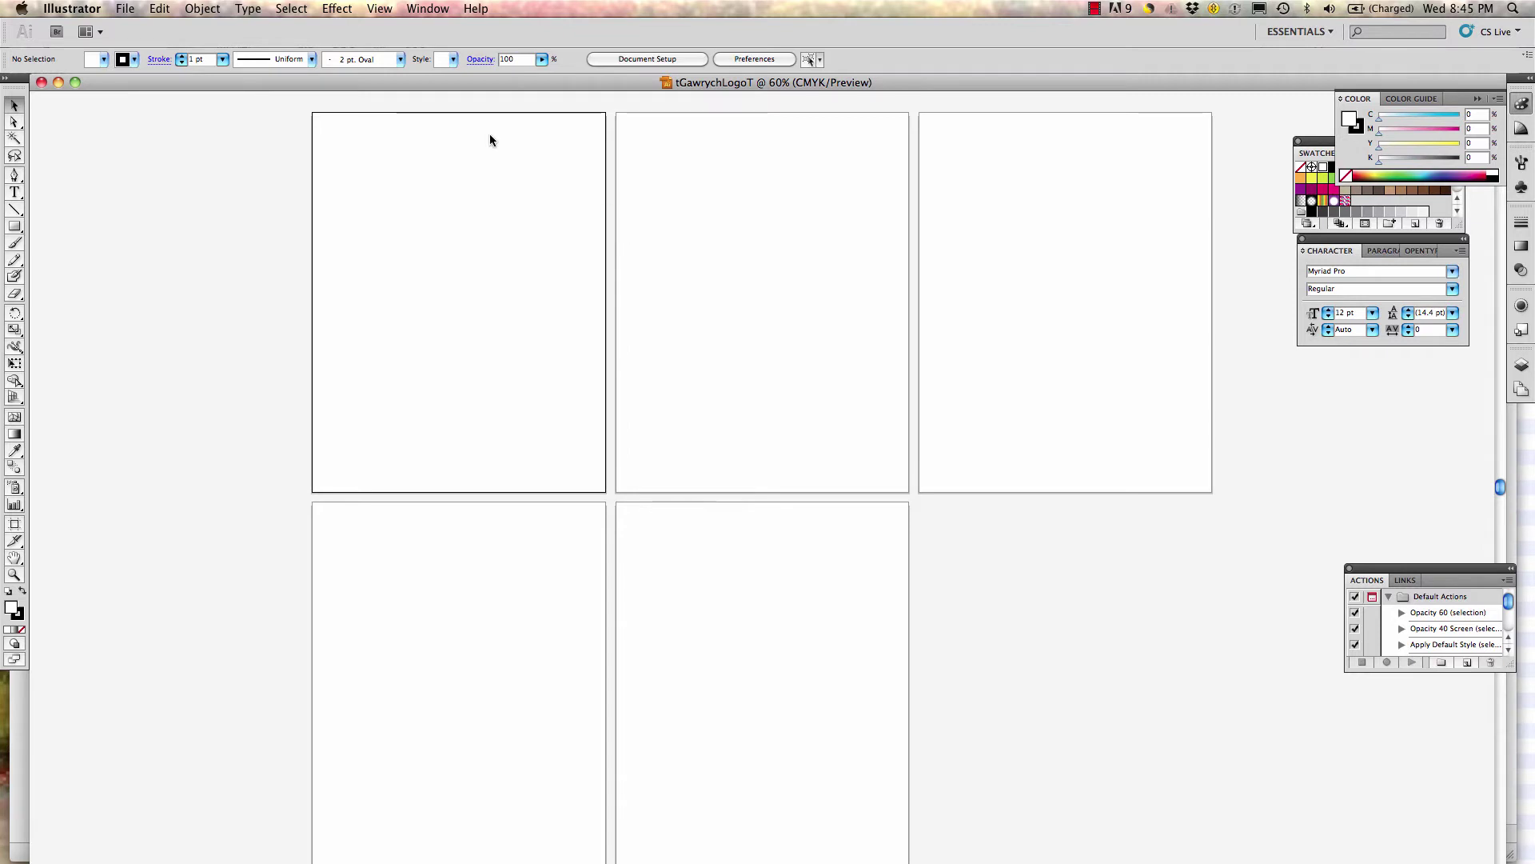
Place Cupcake 2.jpg from the desktop's Logo Tutorial folder and scale it to fit the first artboard, about 8.47 in wide
left_click(116, 9)
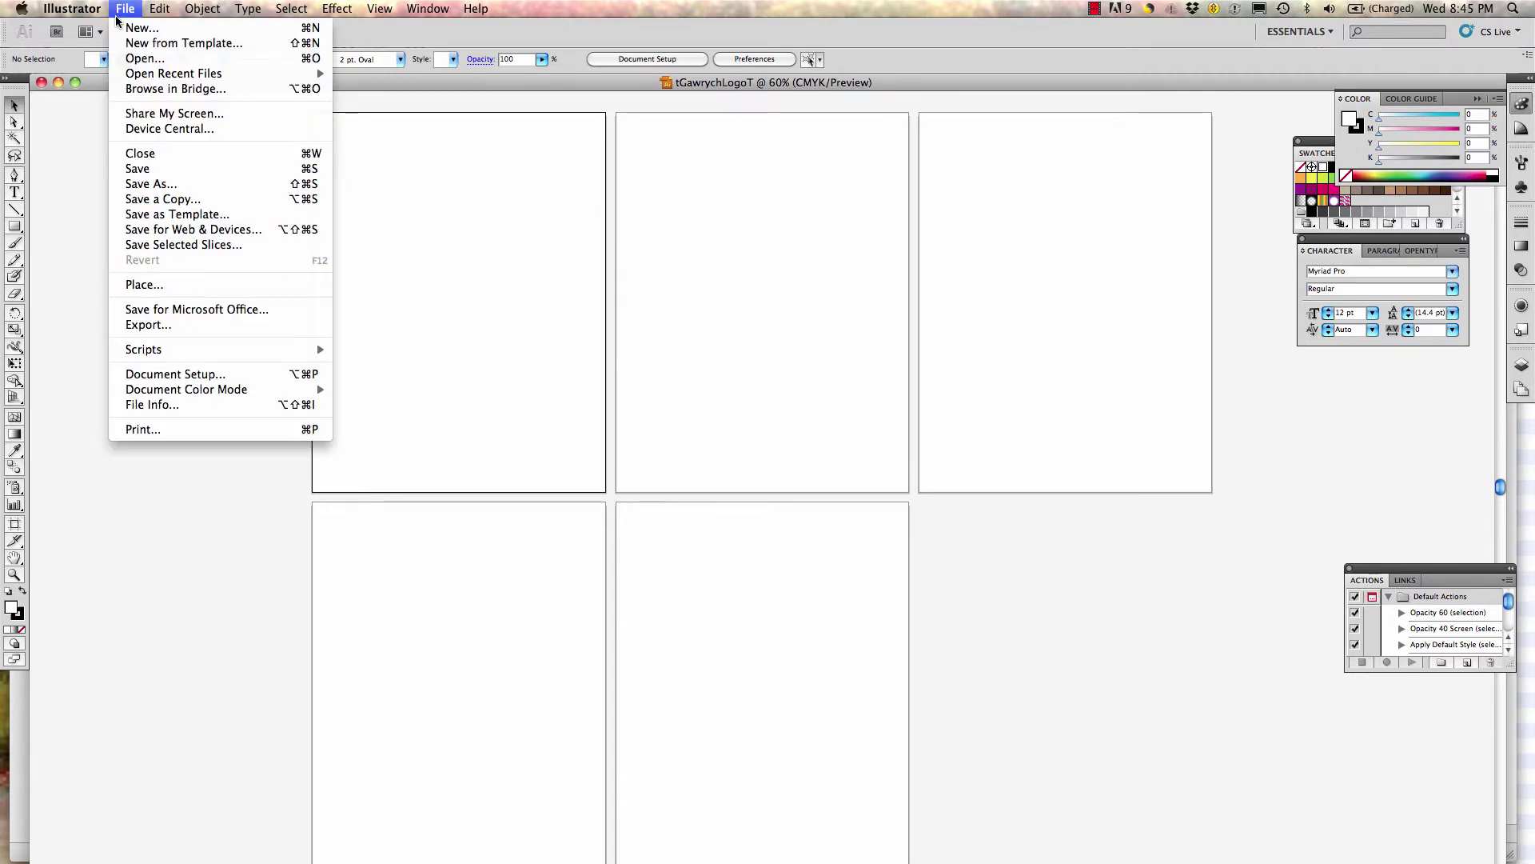
left_click(228, 288)
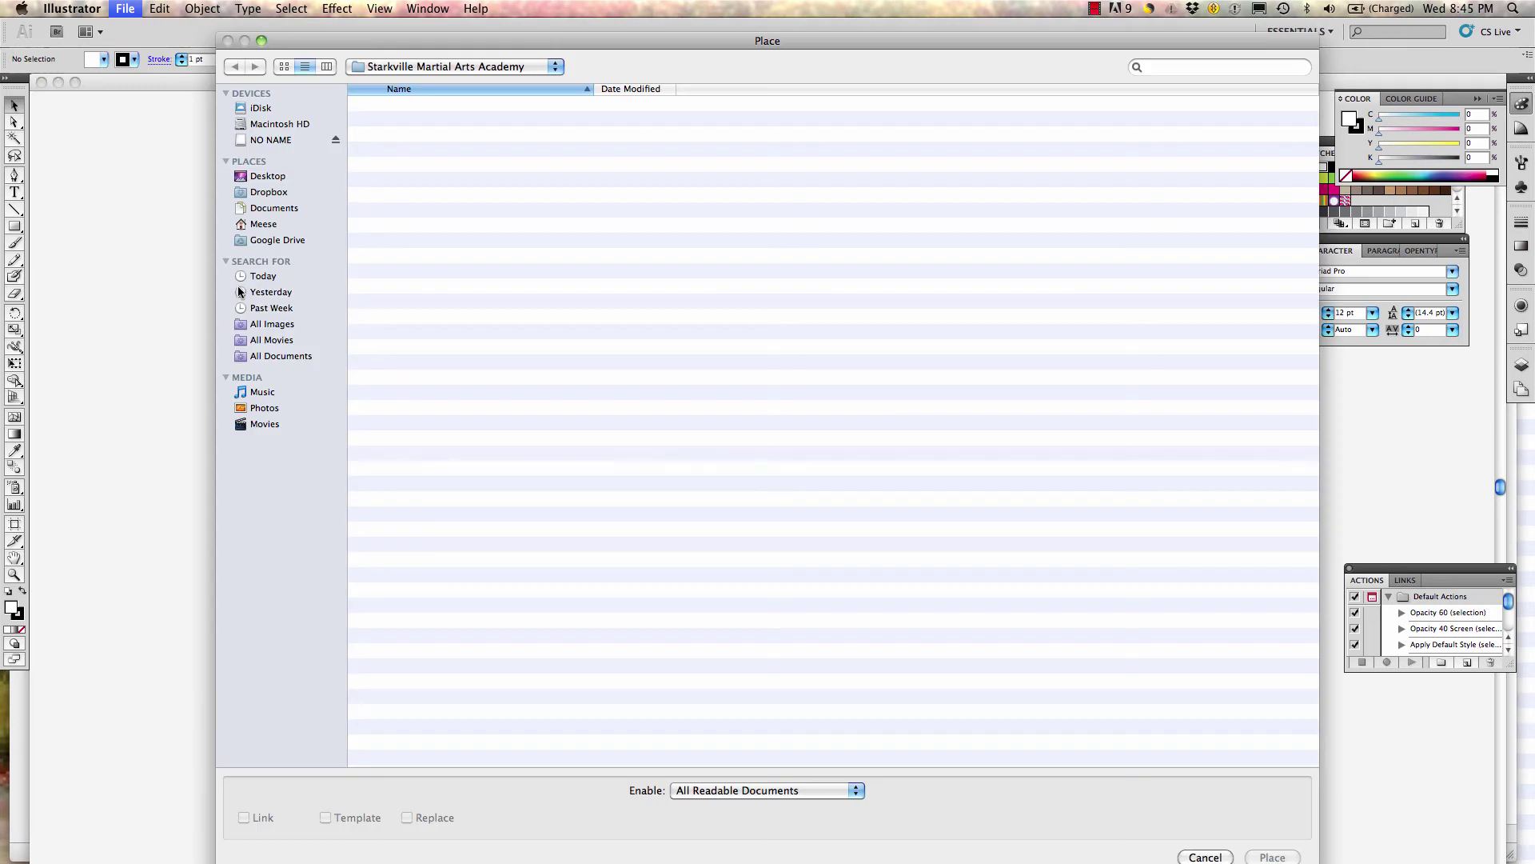
left_click(272, 141)
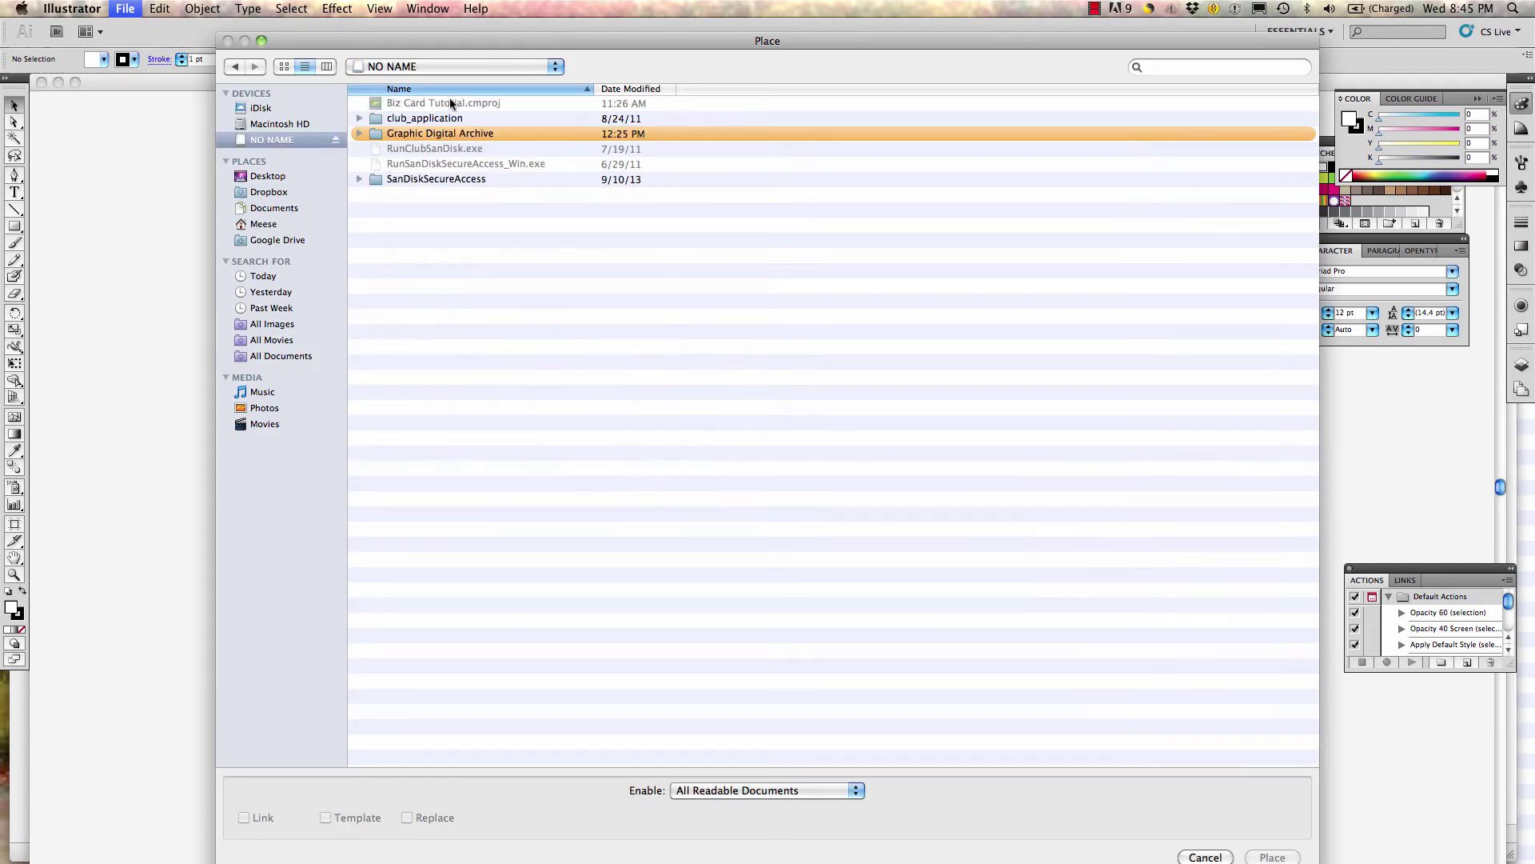
left_click(280, 177)
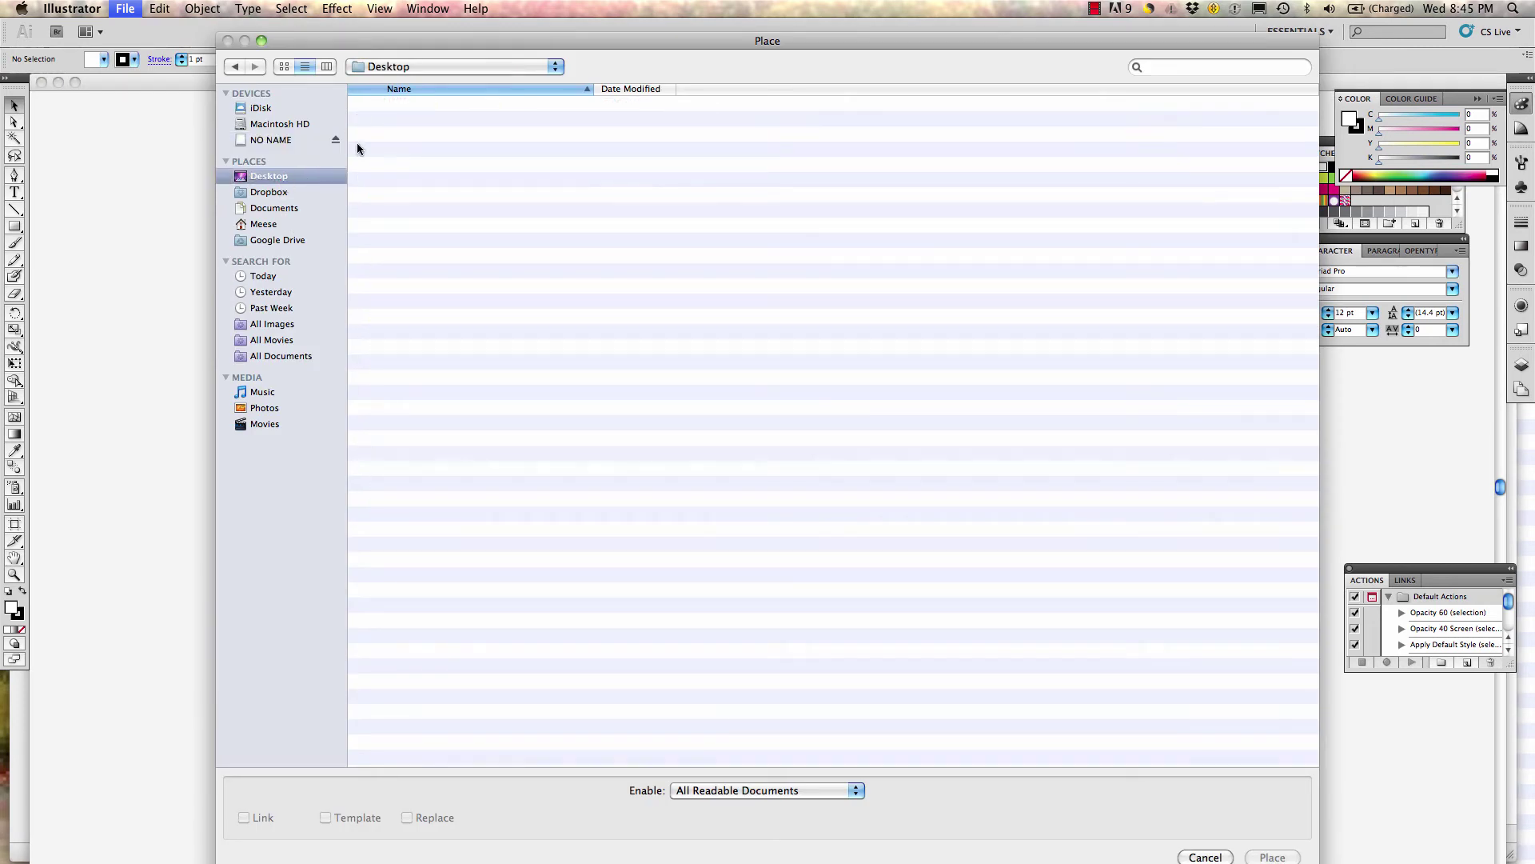
left_click(622, 90)
double_click(444, 108)
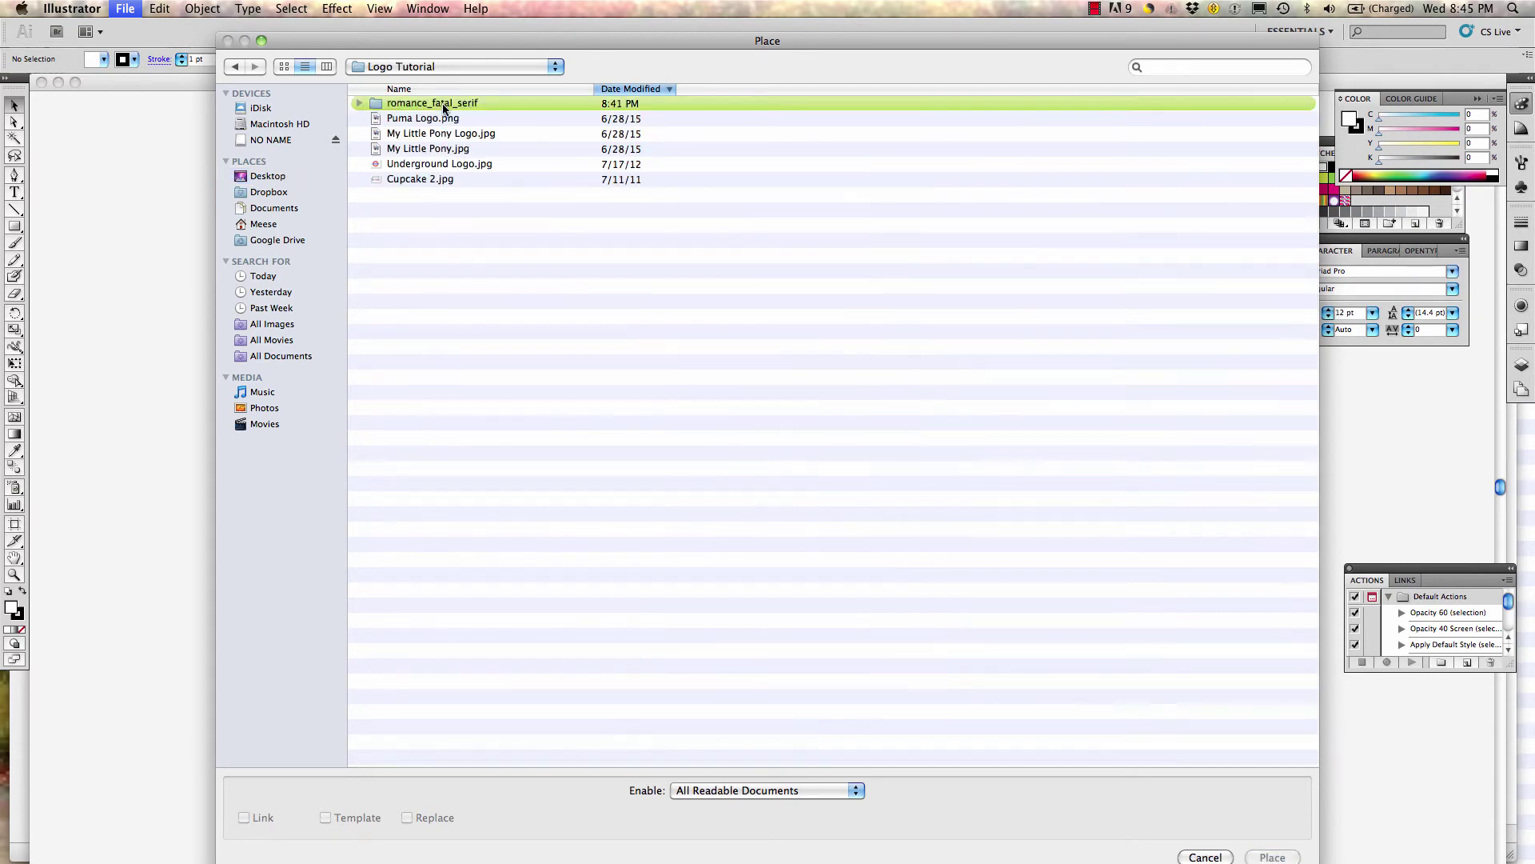
double_click(424, 179)
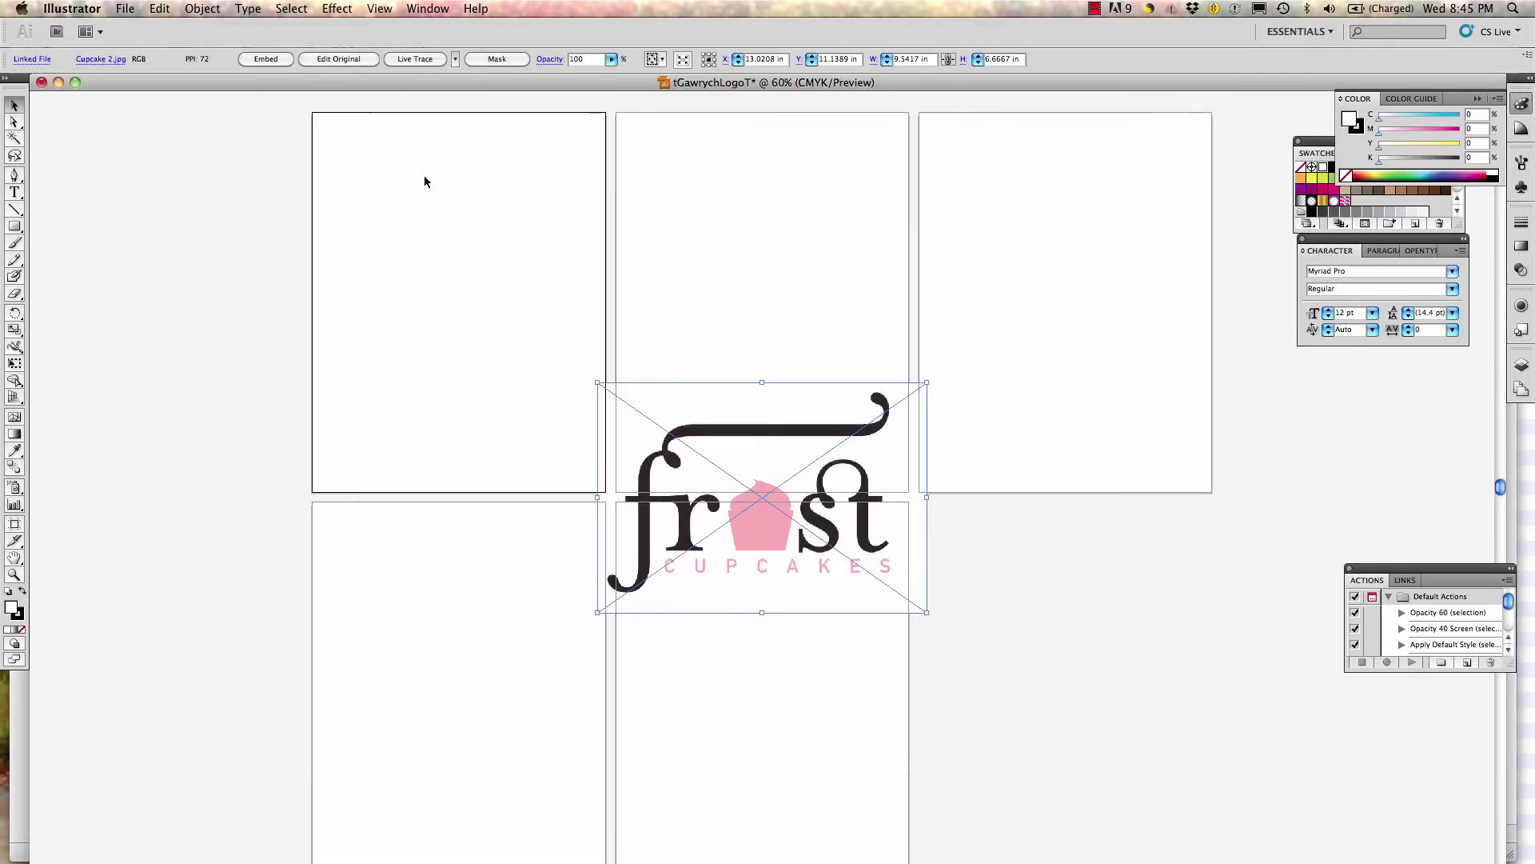
left_click_drag(765, 450, 479, 259)
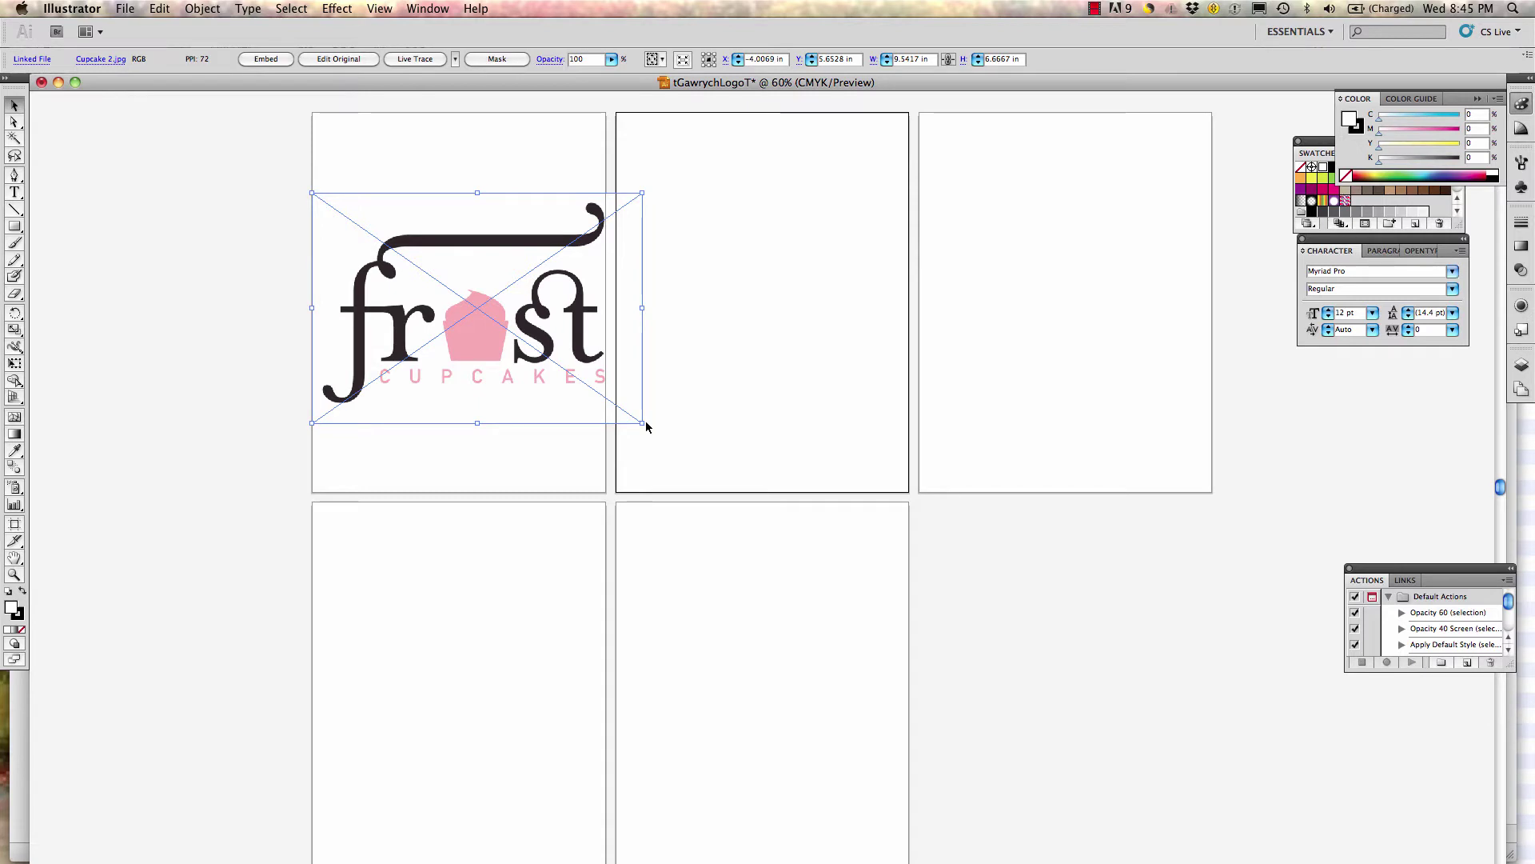
left_click_drag(646, 426, 626, 396)
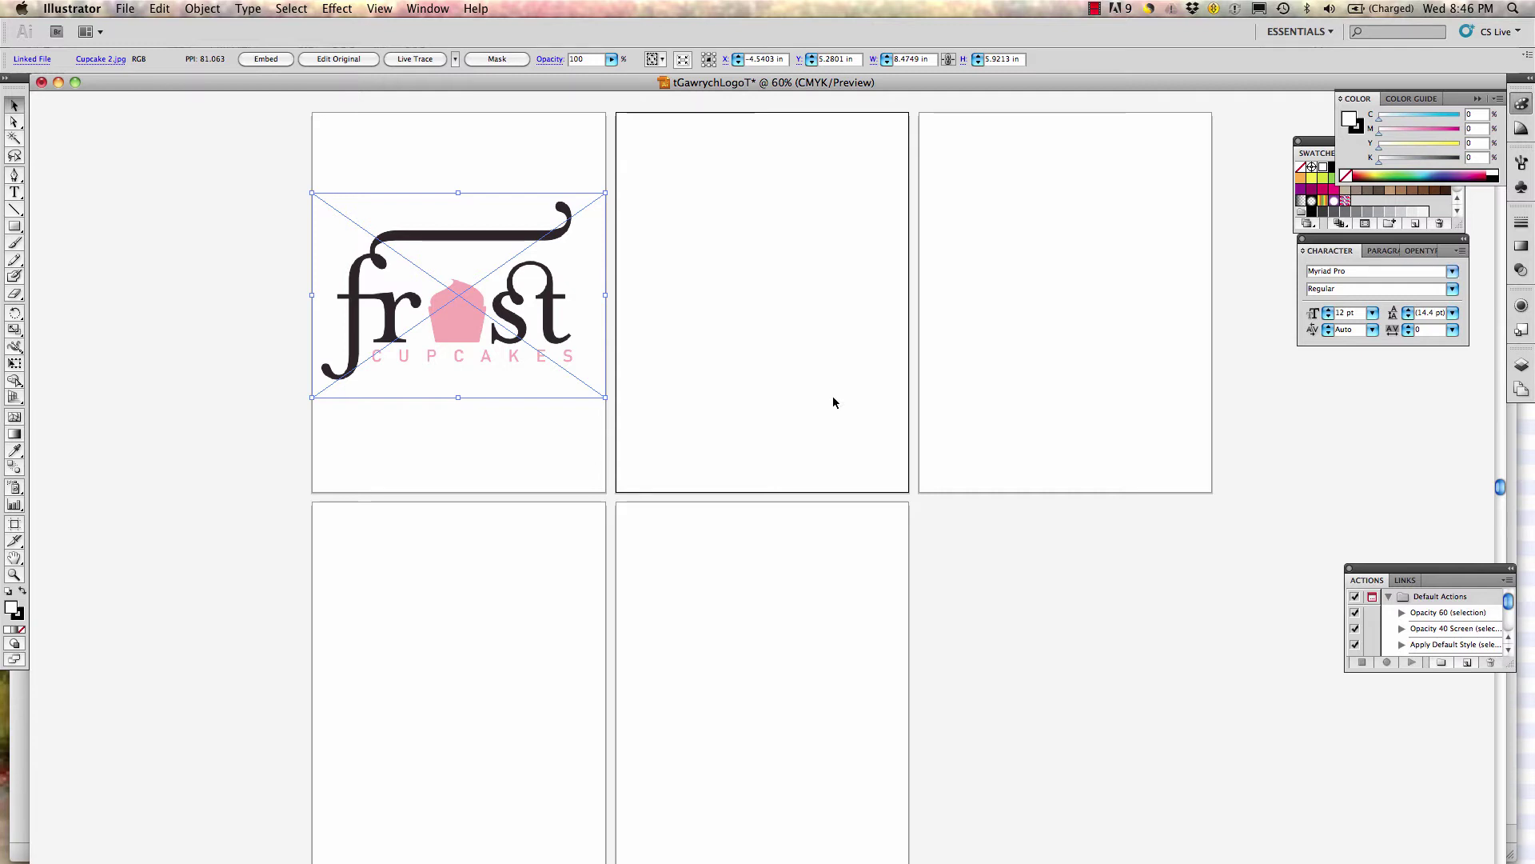
Rename Layer 1 as "Frost Logo Template" and set its layer color to Pink
left_click(1522, 374)
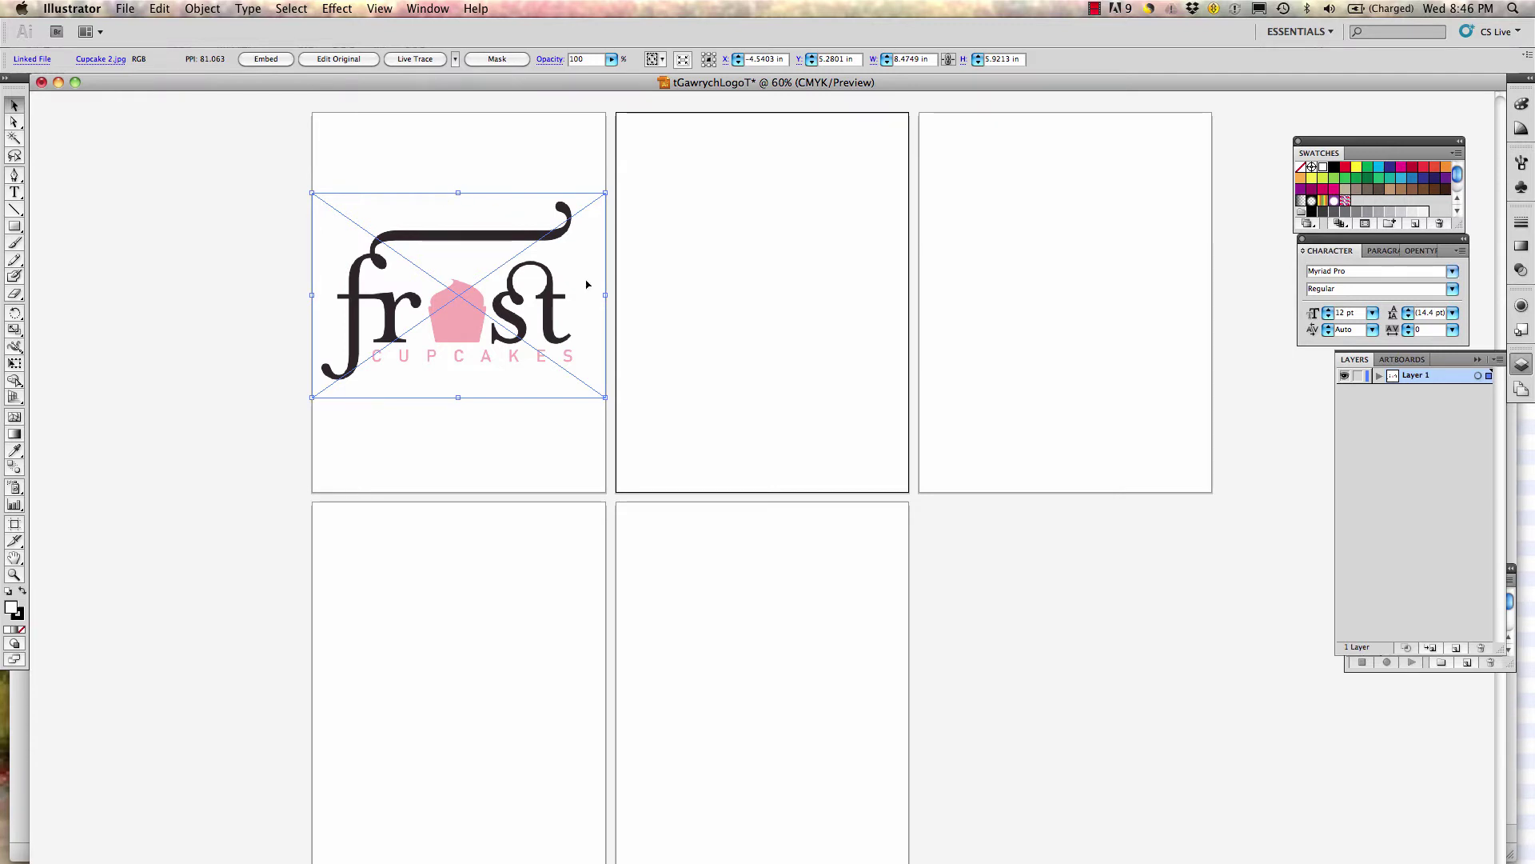
double_click(1409, 377)
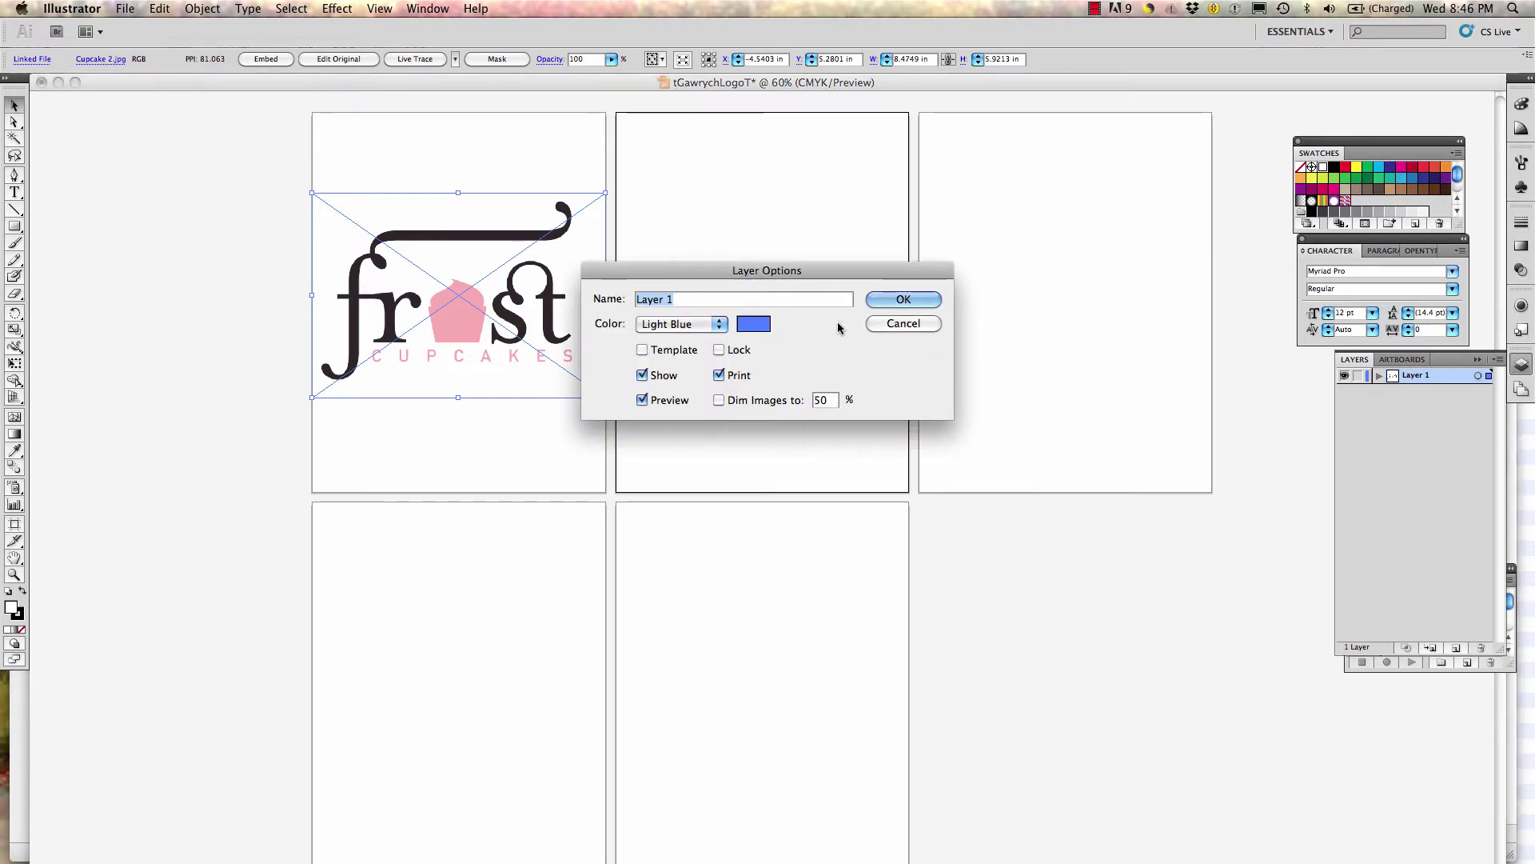
type("Frost")
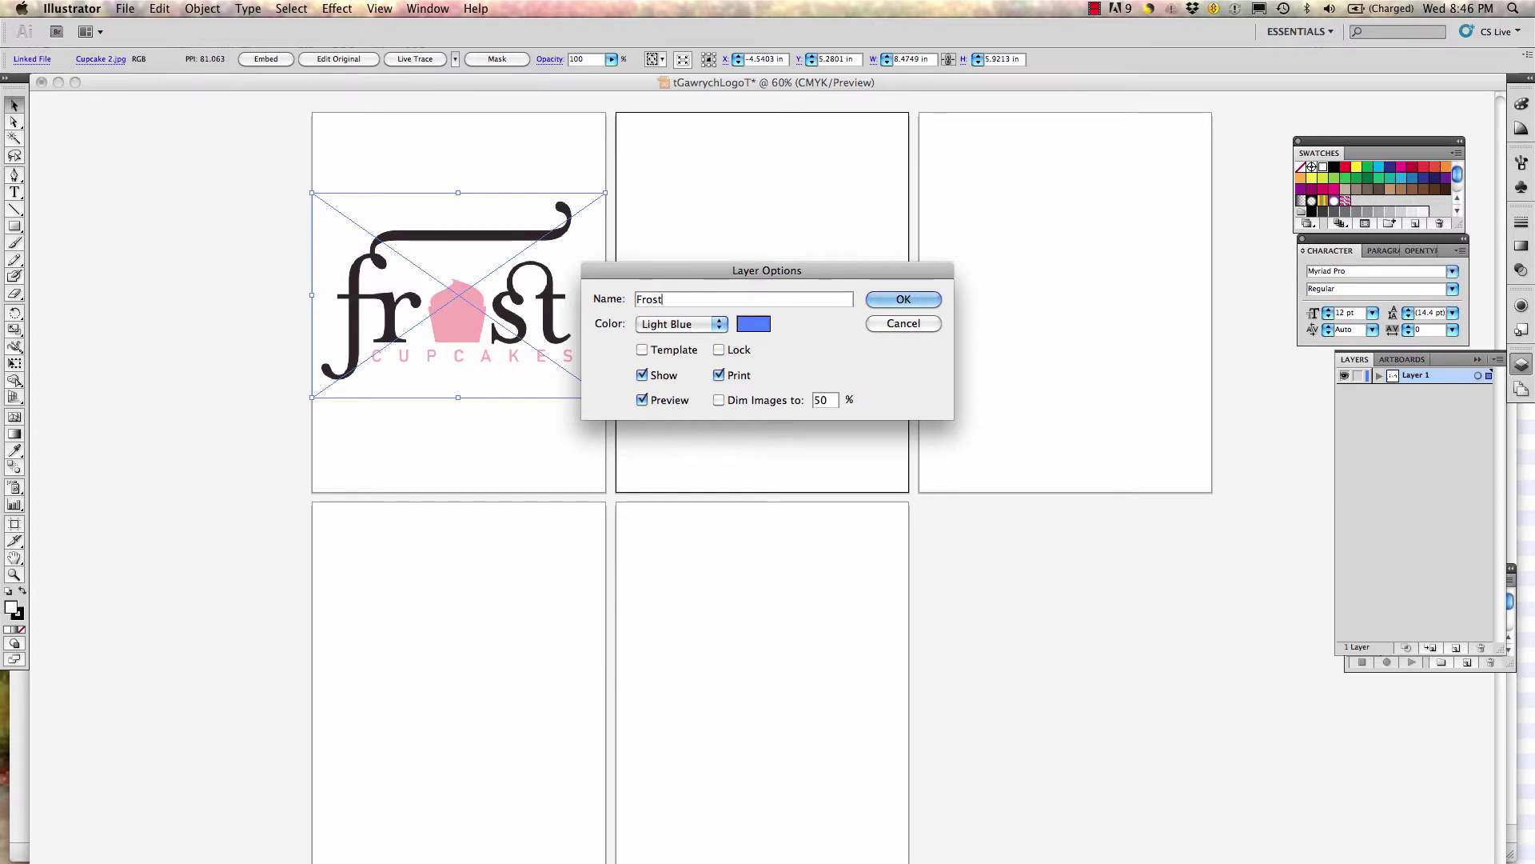
type(" Logo Template")
left_click(725, 326)
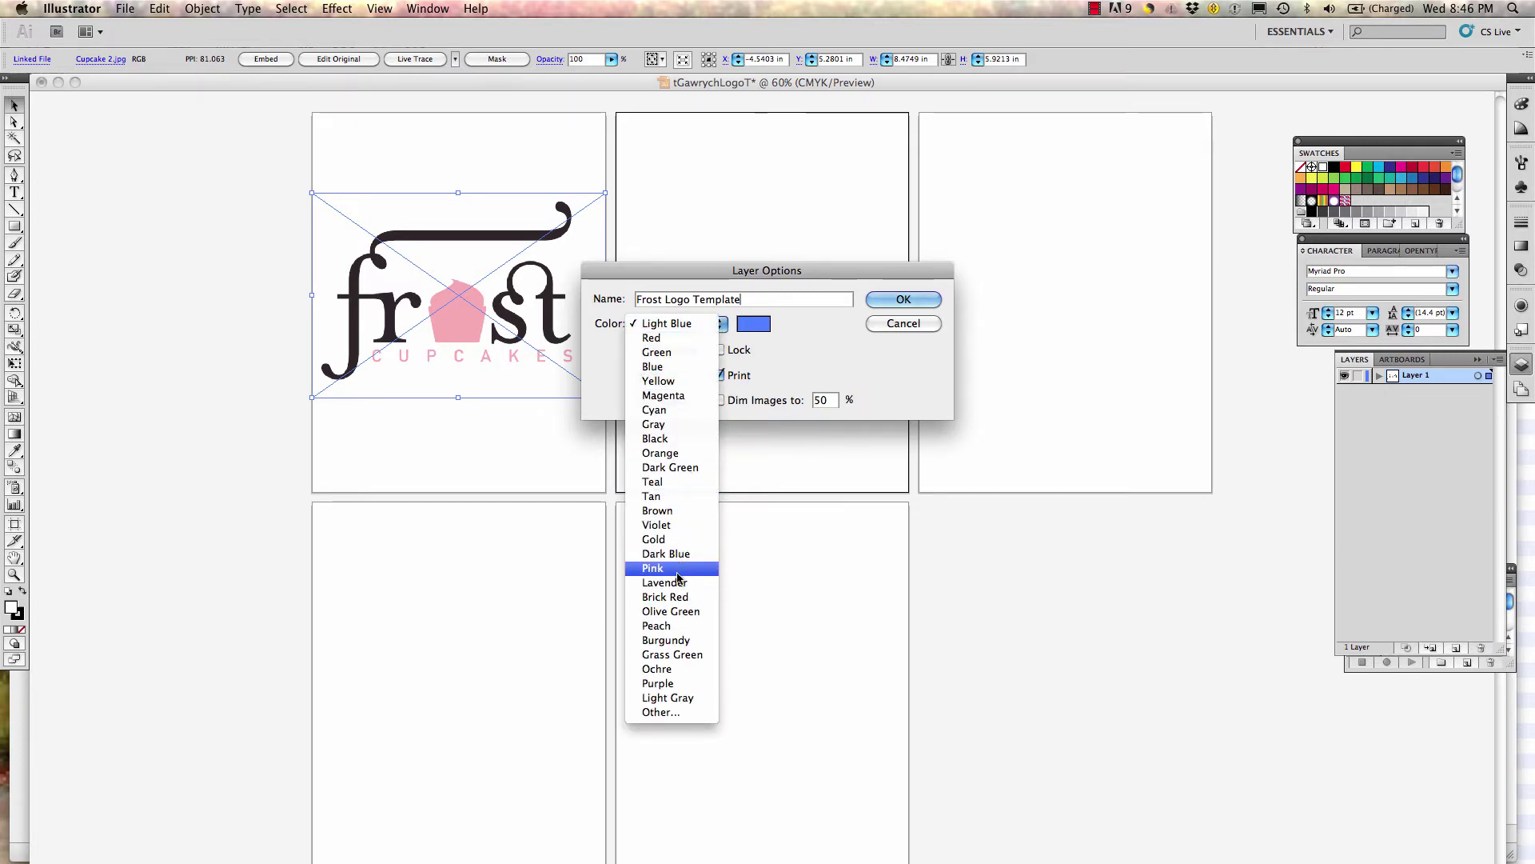
left_click(652, 569)
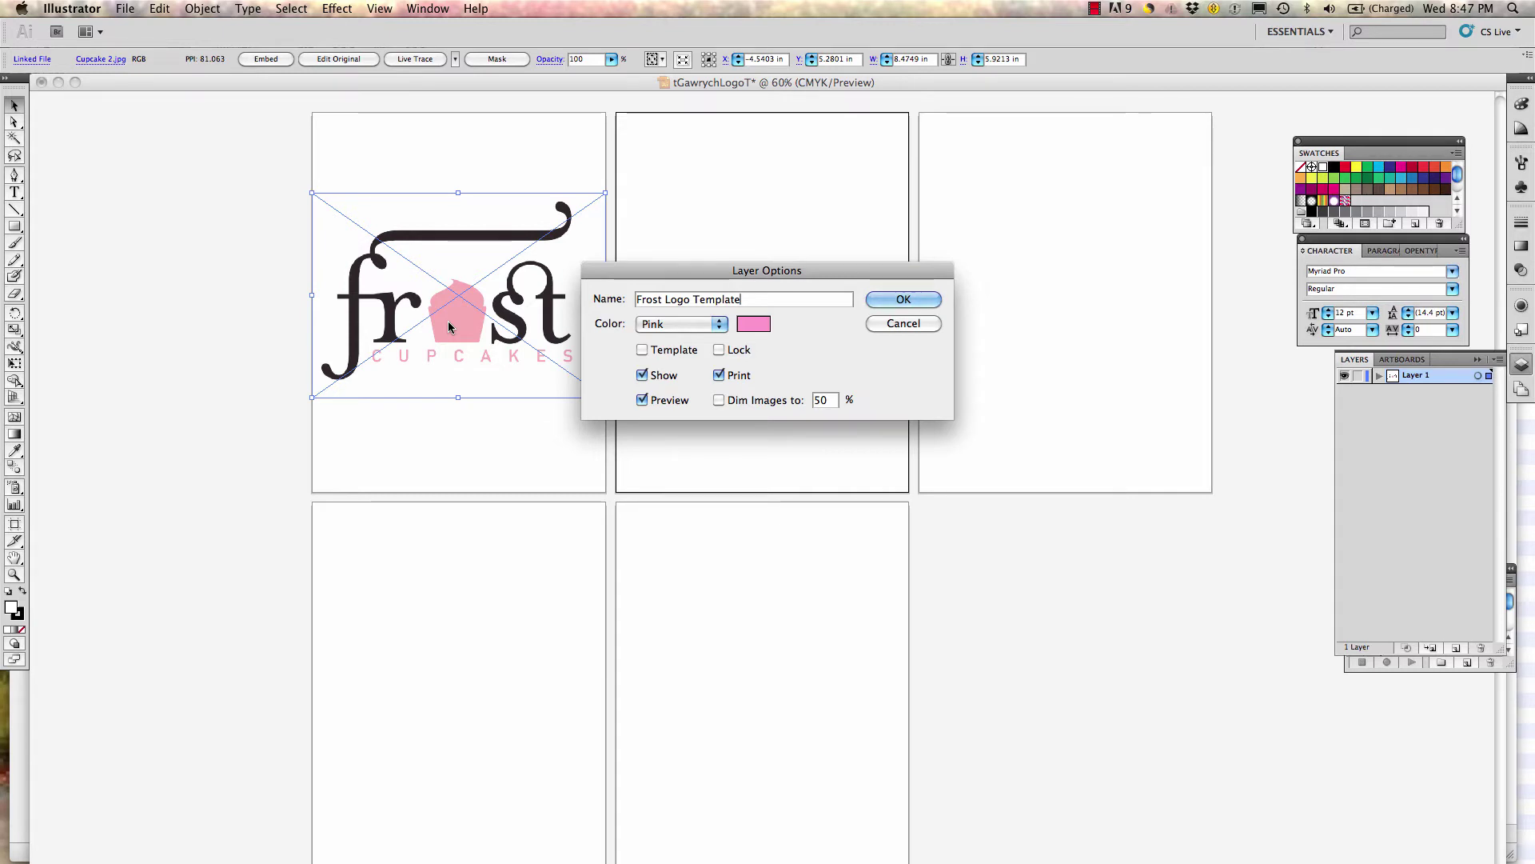
left_click(913, 299)
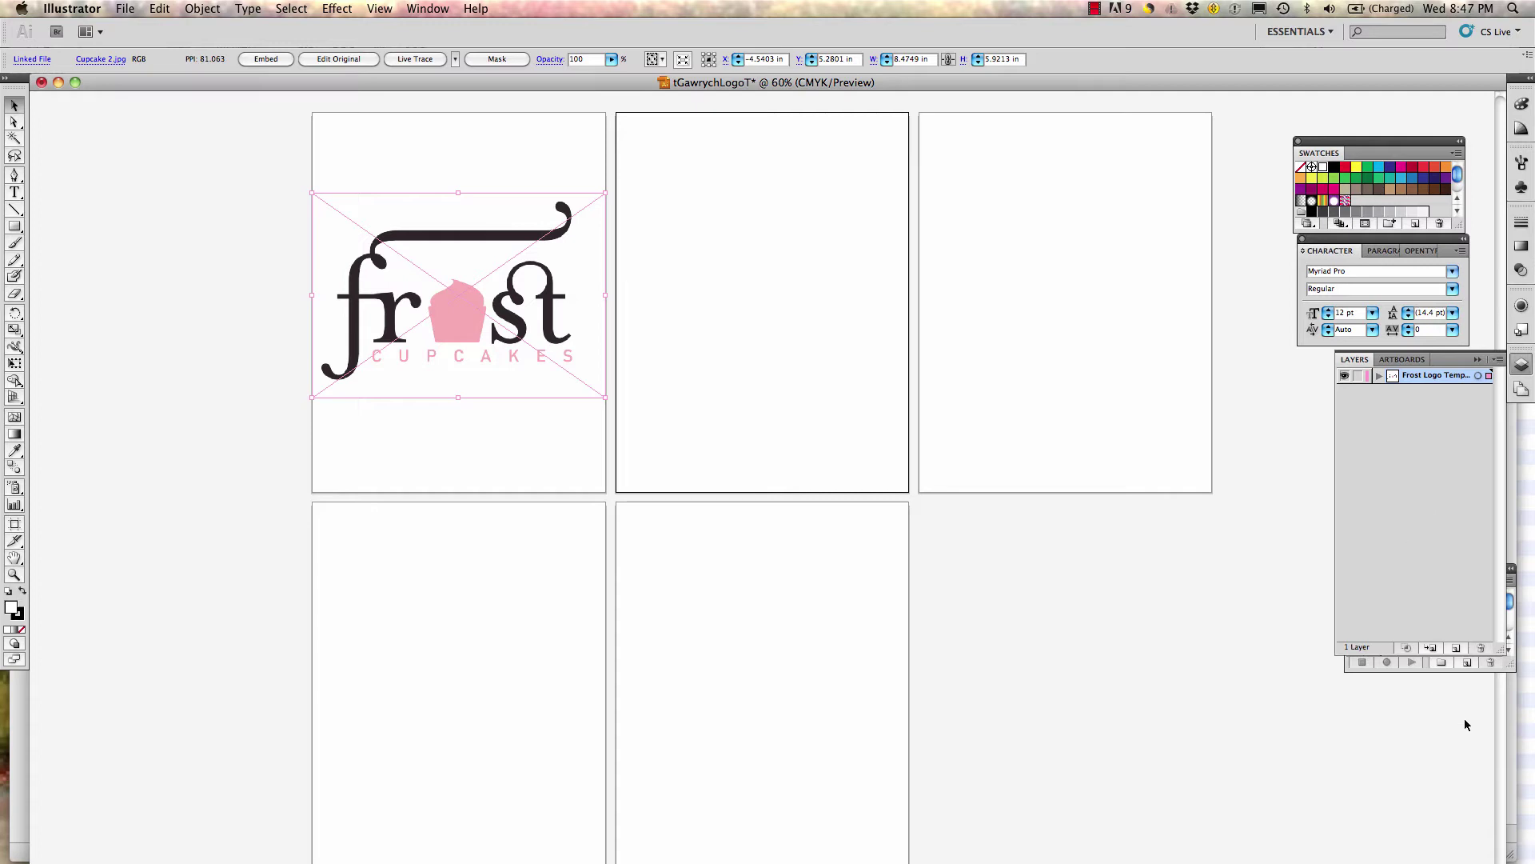
Add a new layer above the template layer, name it "MY Frost Logo", and deselect the placed image
left_click(1456, 648)
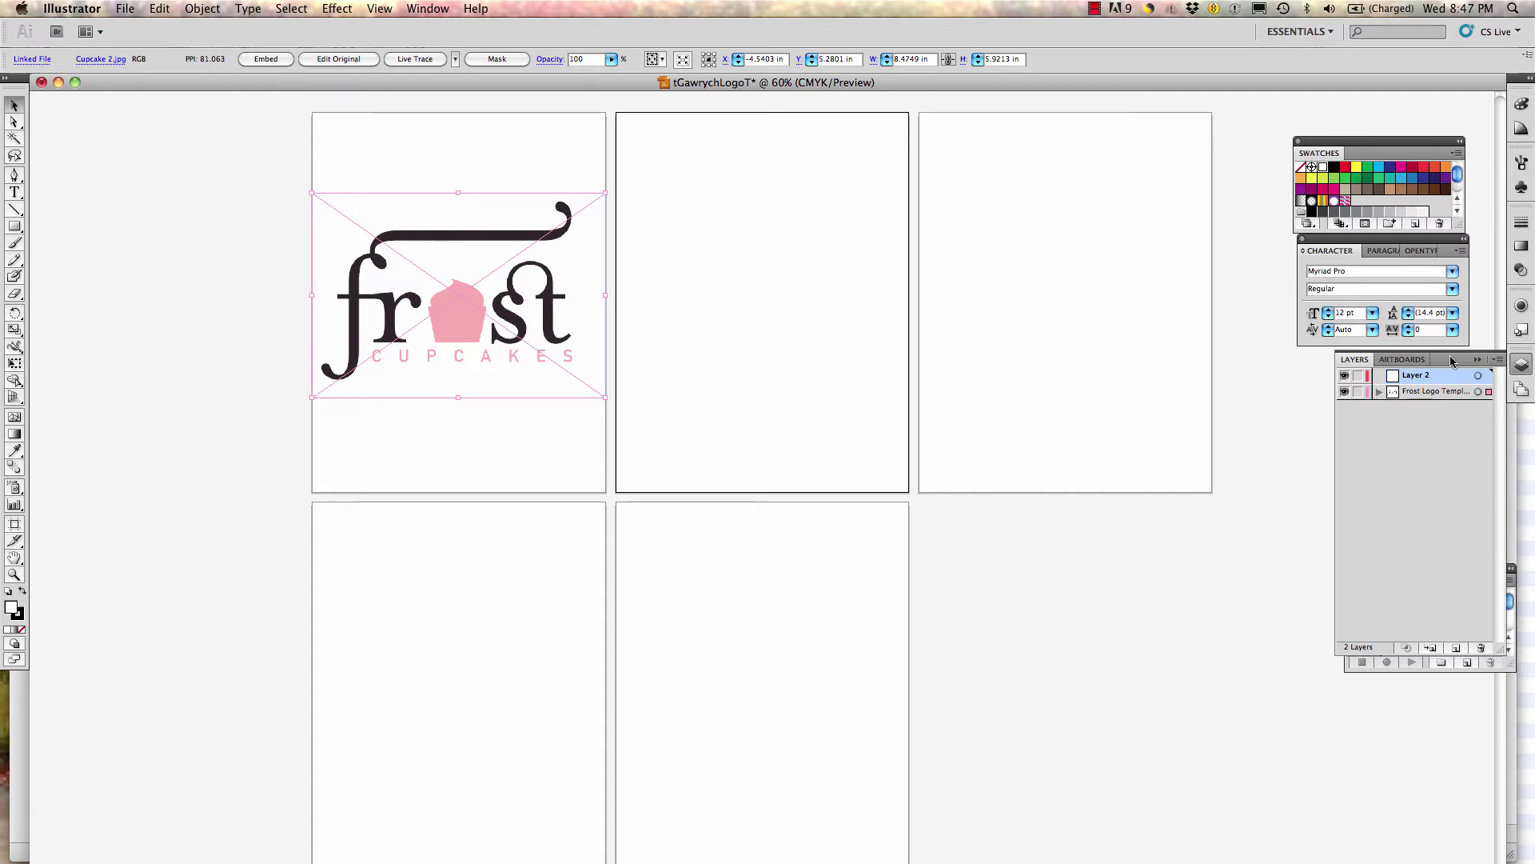
double_click(1418, 380)
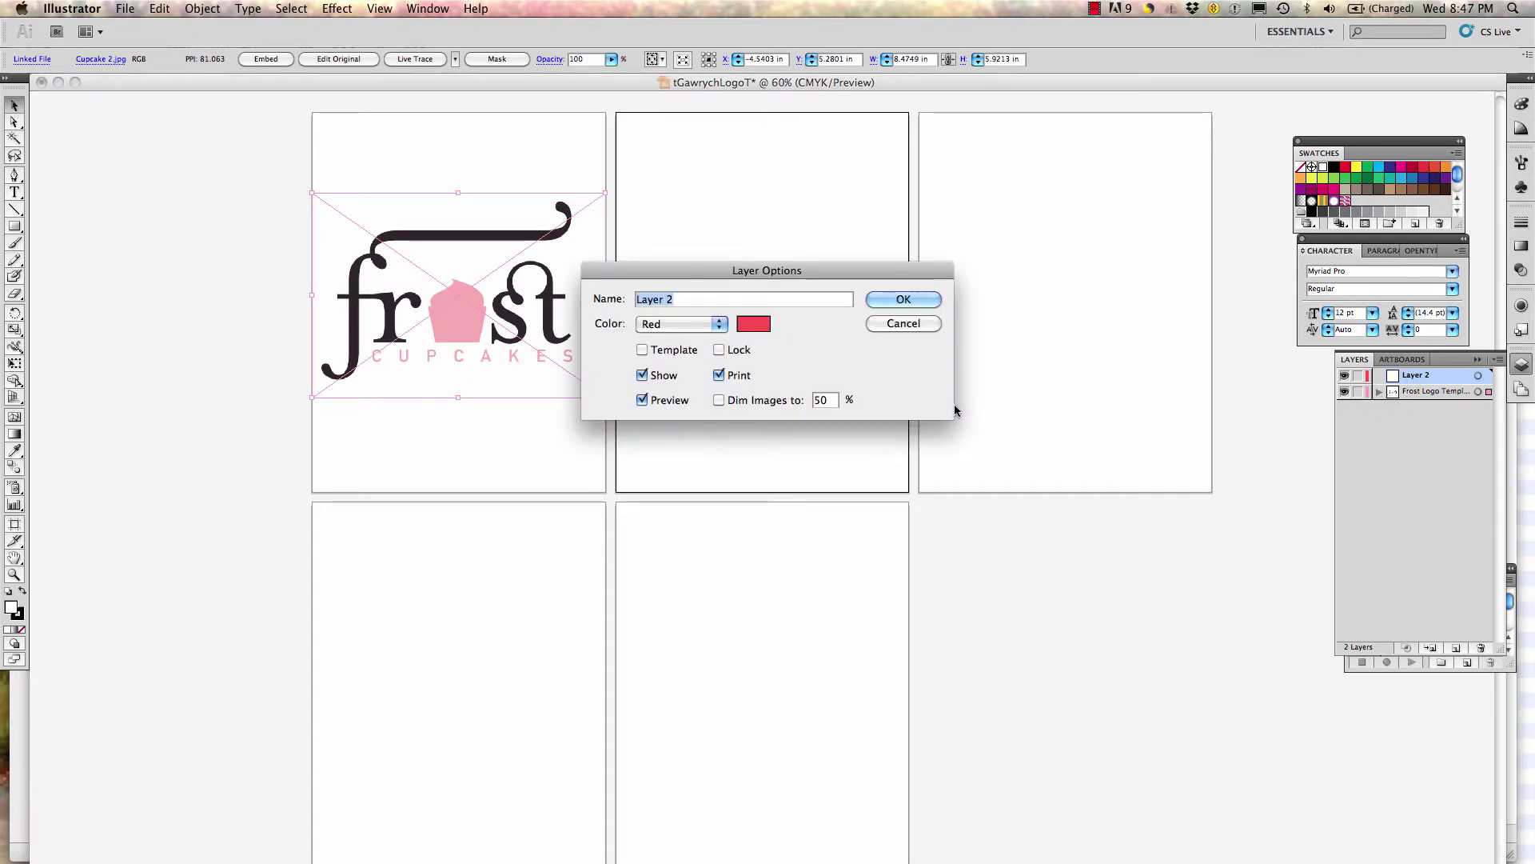
type("MY Frost Logo")
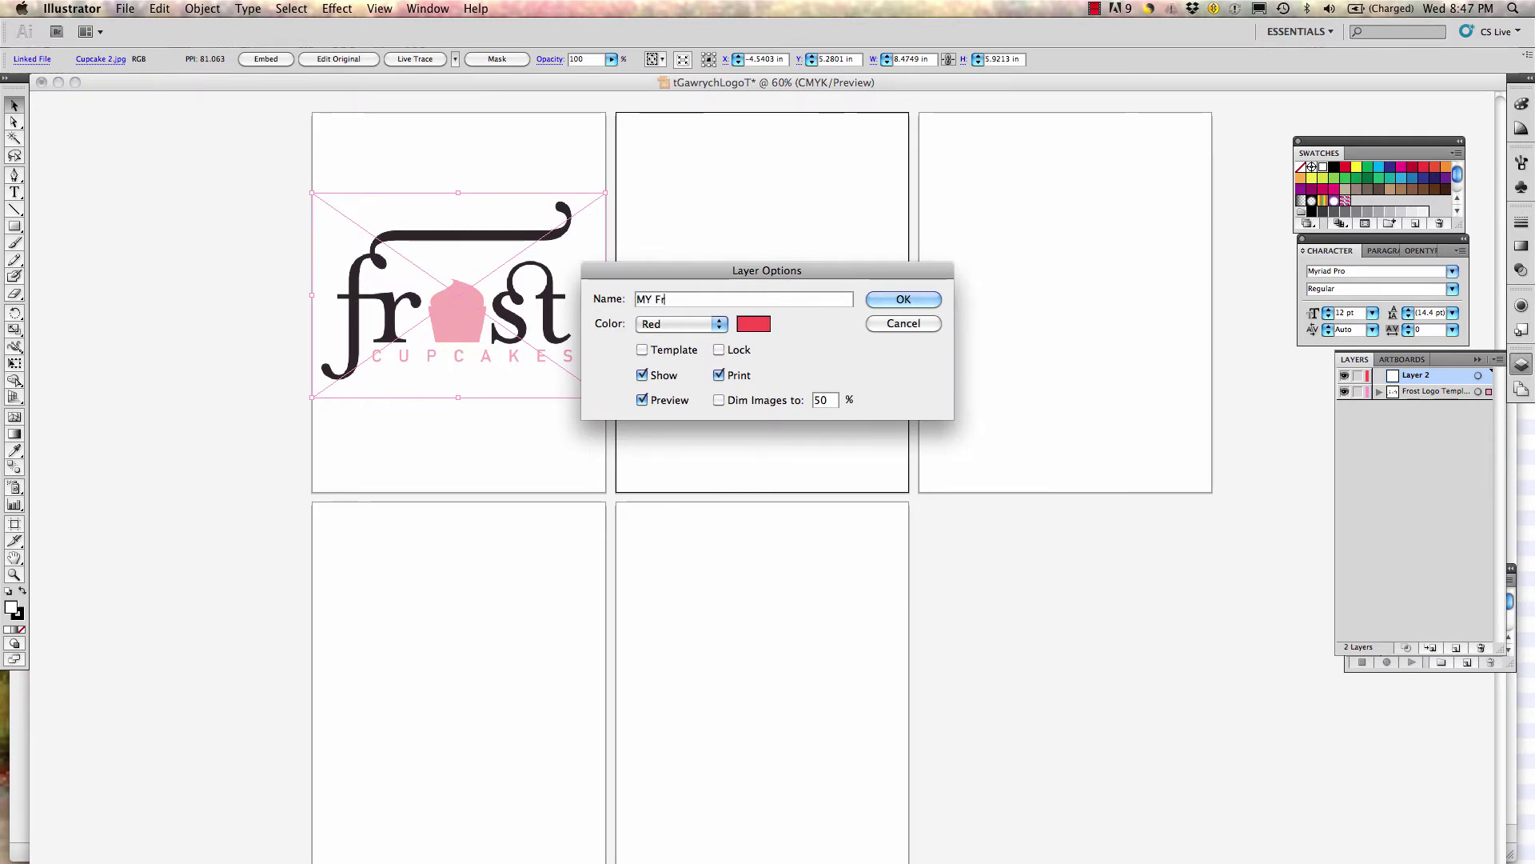
left_click(903, 301)
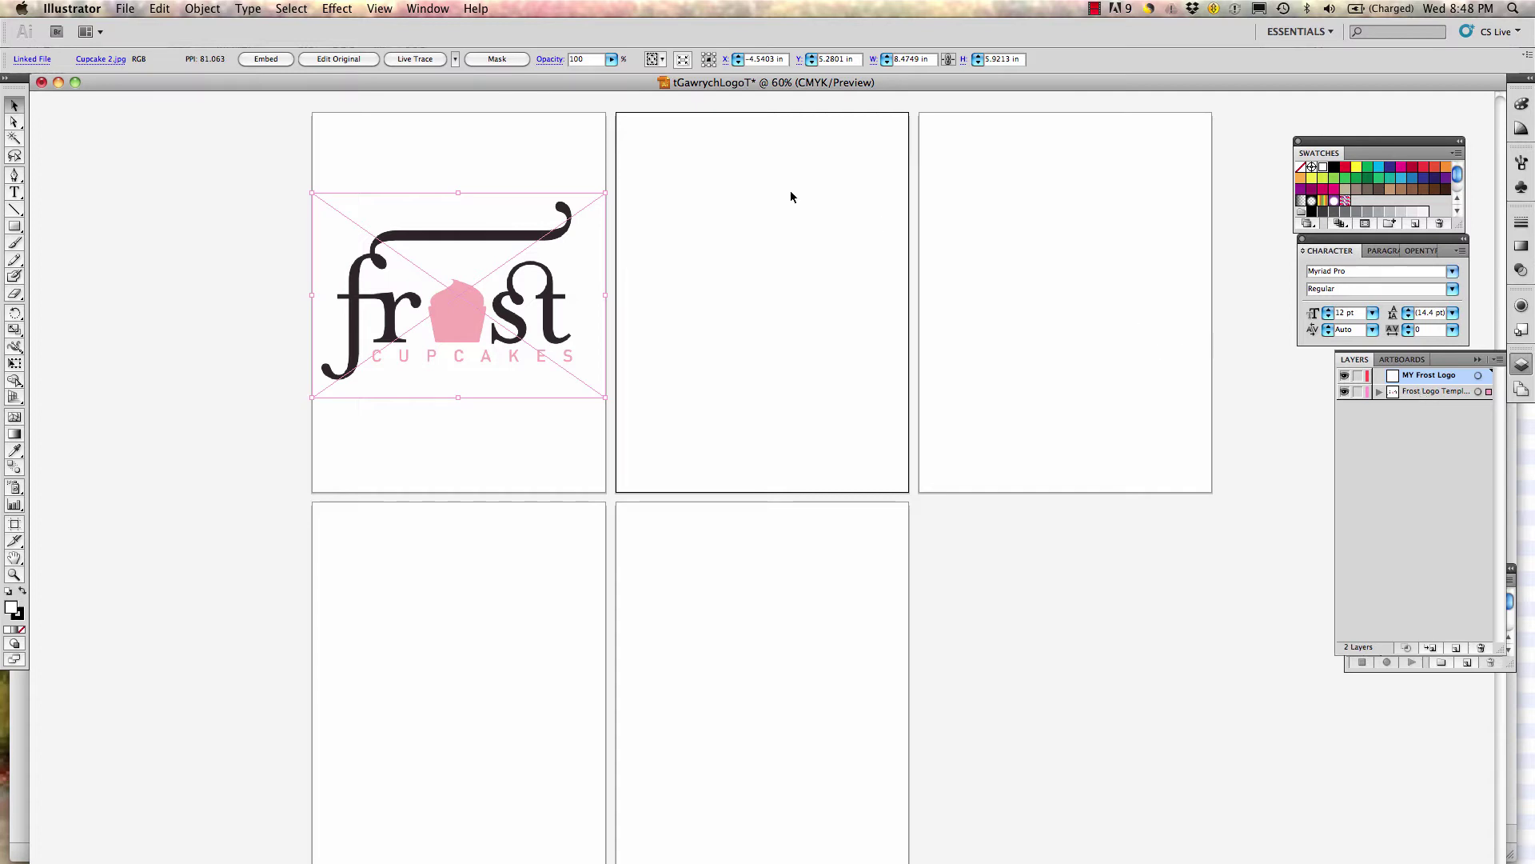
left_click(738, 183)
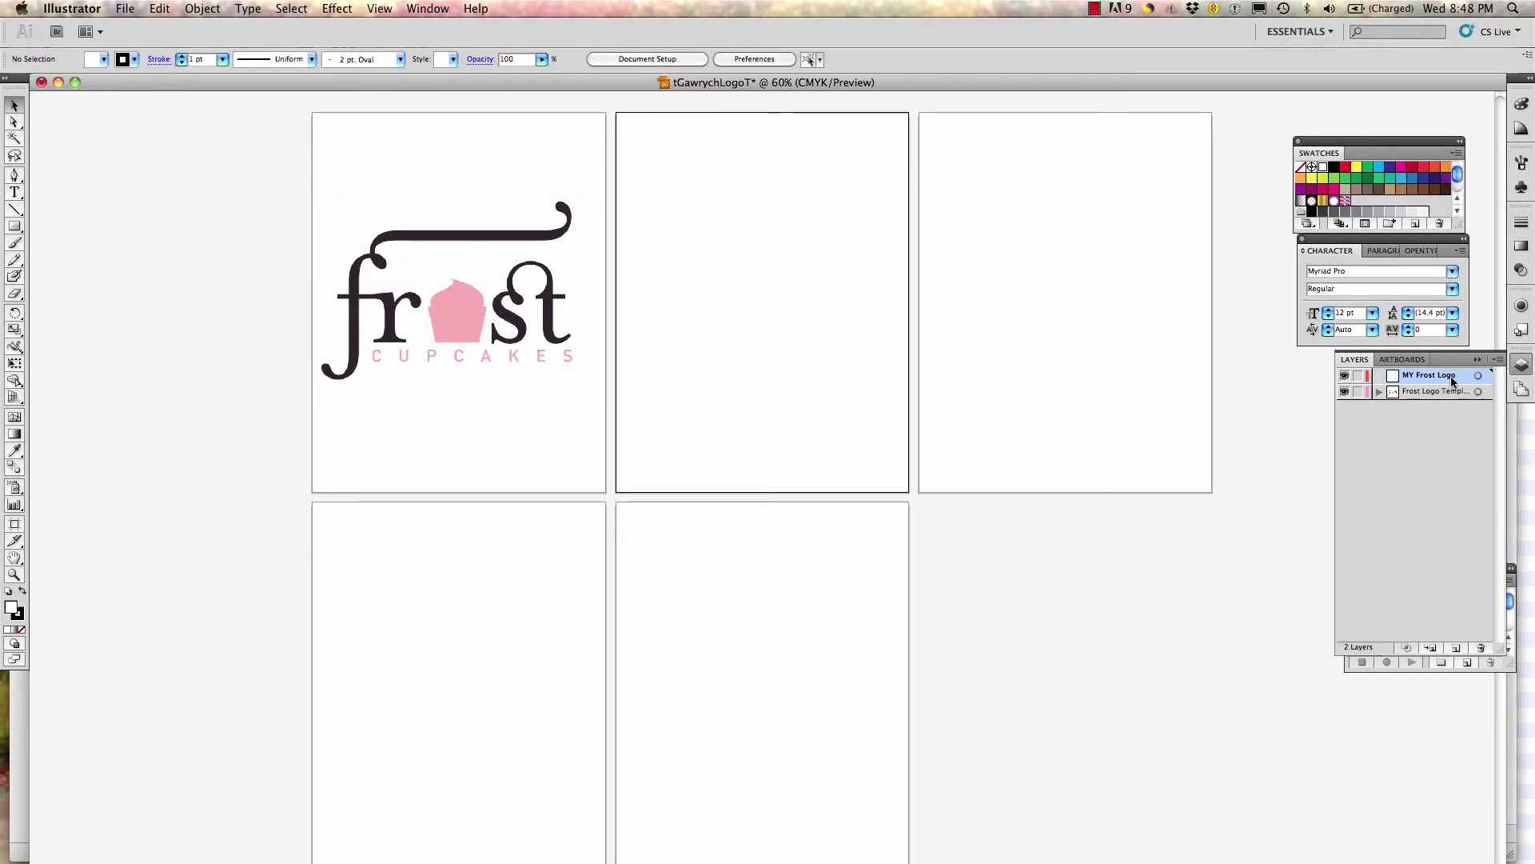
Activate the Pen tool and set the stroke to None and the fill to white
left_click(18, 177)
left_click(134, 59)
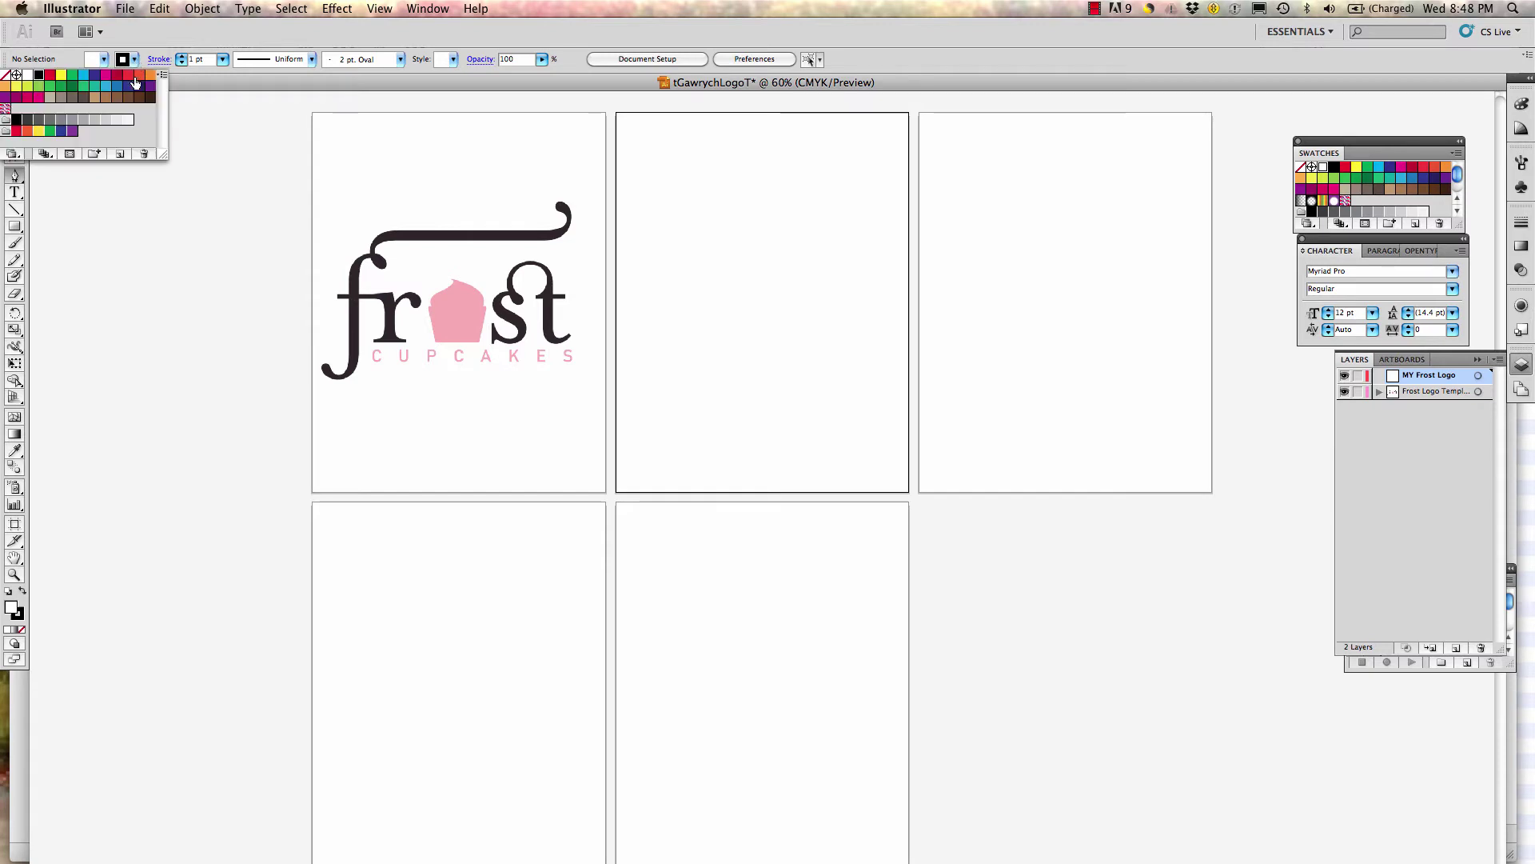
left_click(6, 76)
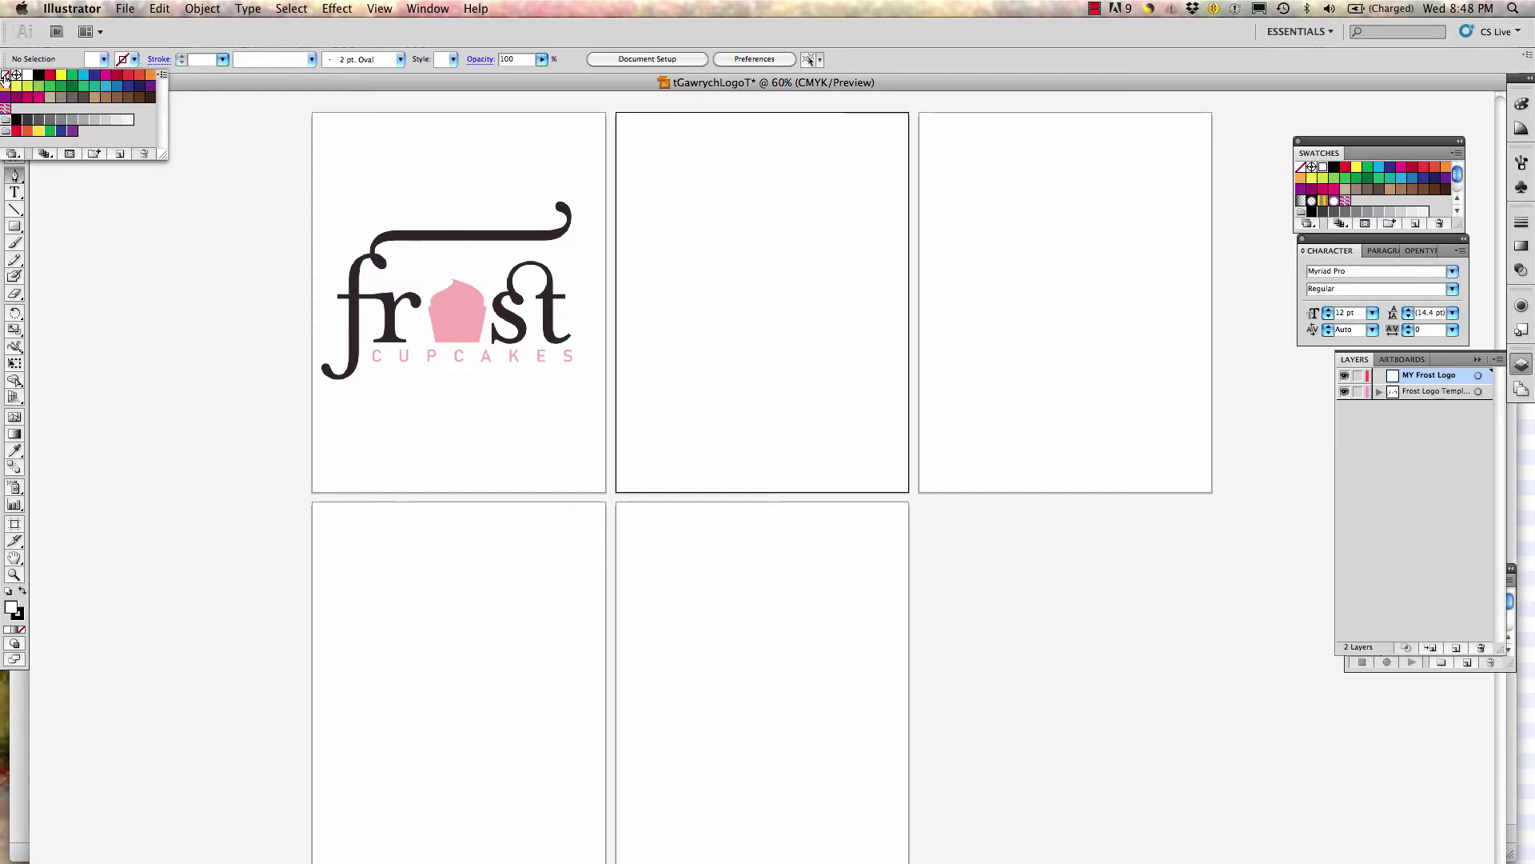
left_click(103, 59)
left_click(29, 76)
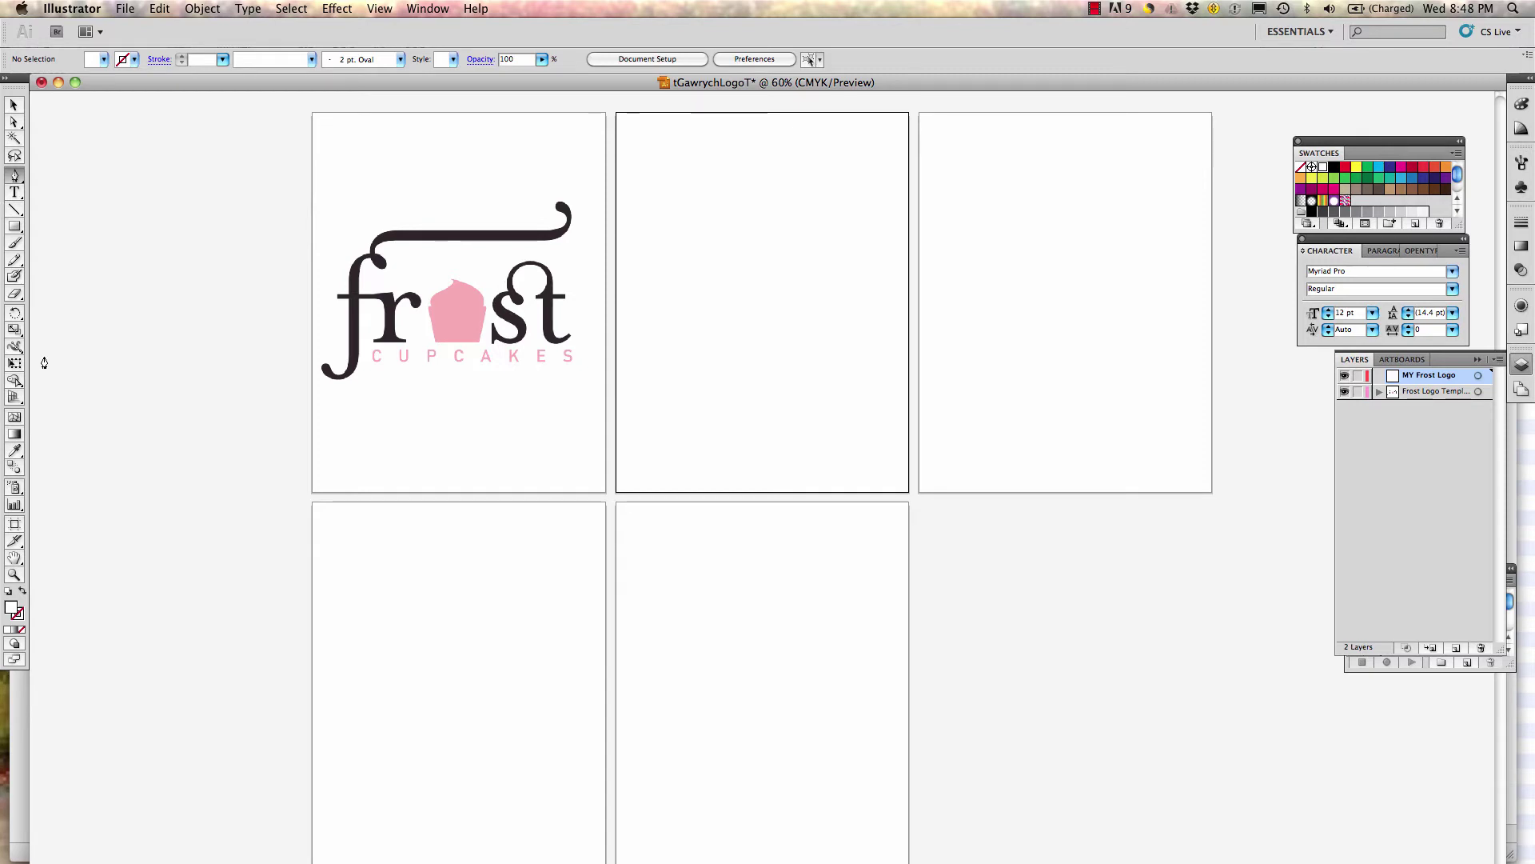
Sample the template cupcake's pink with the Eyedropper, save it as a swatch, and delete the duplicate pink swatch
key("i")
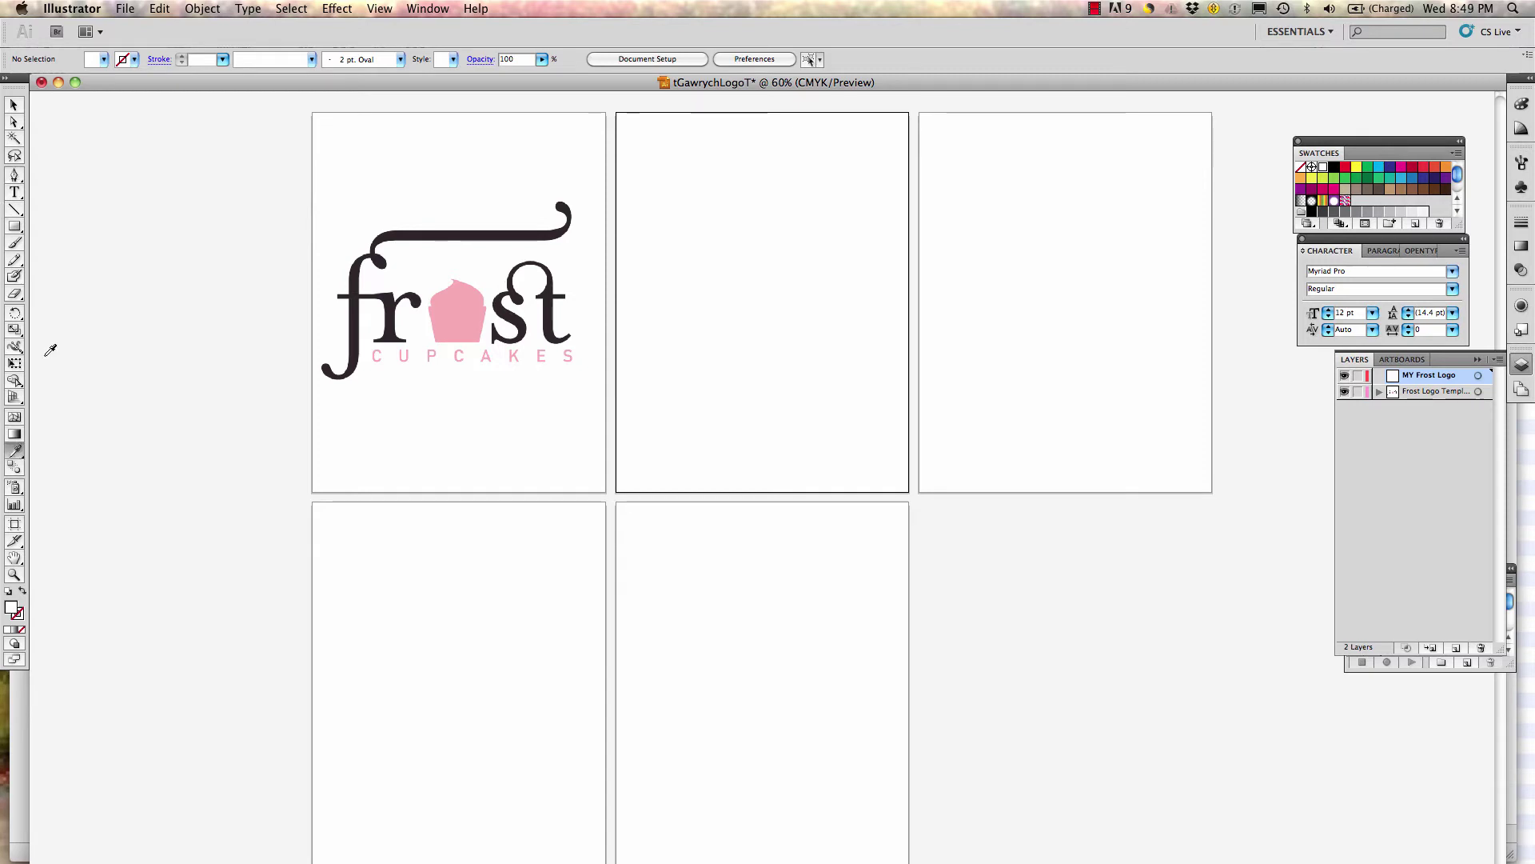
left_click(457, 312)
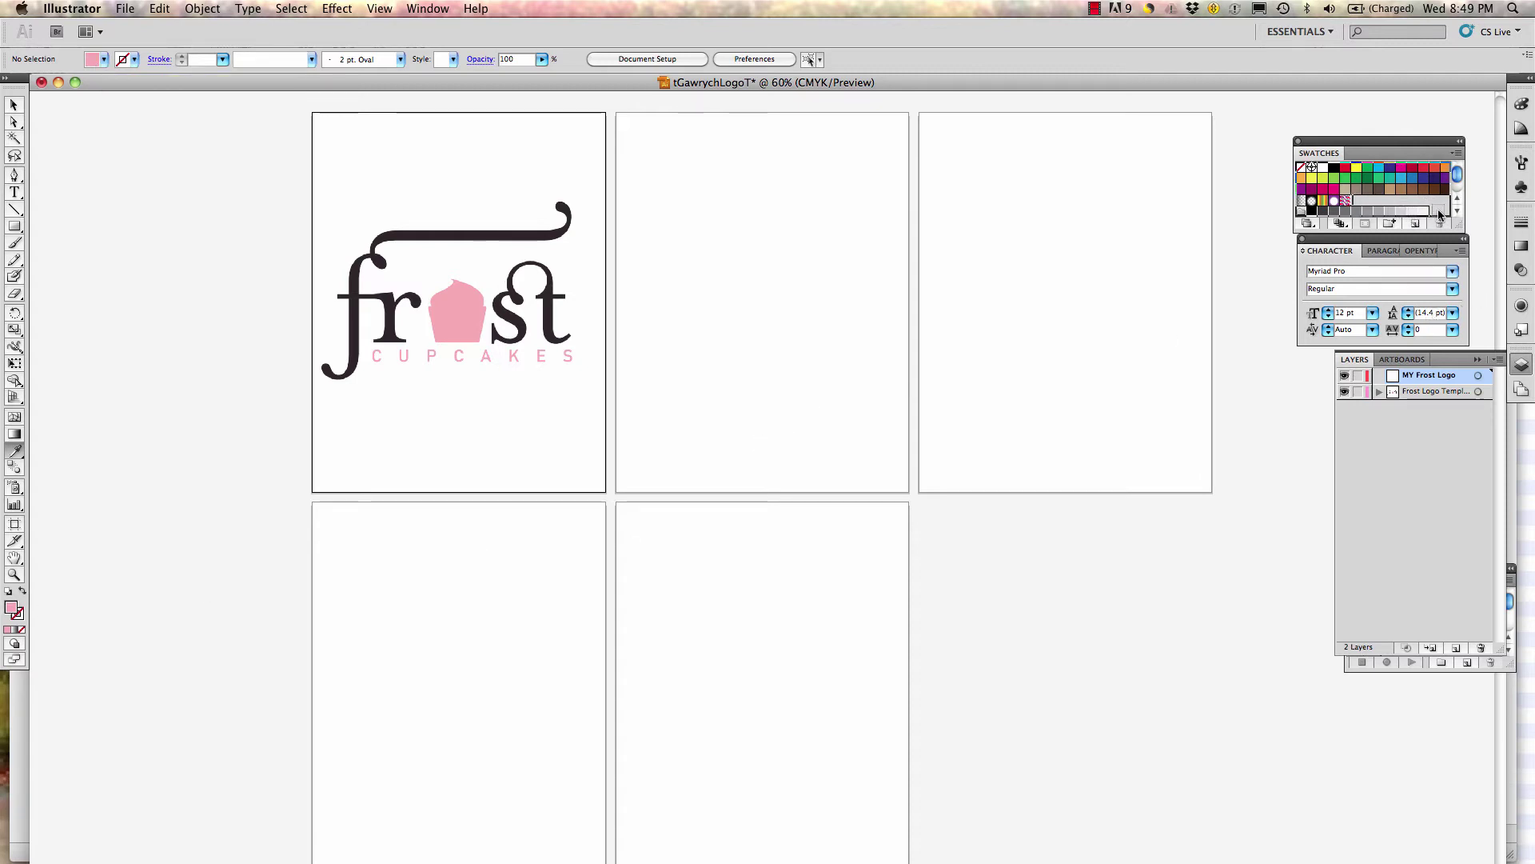
left_click_drag(1437, 209, 1437, 210)
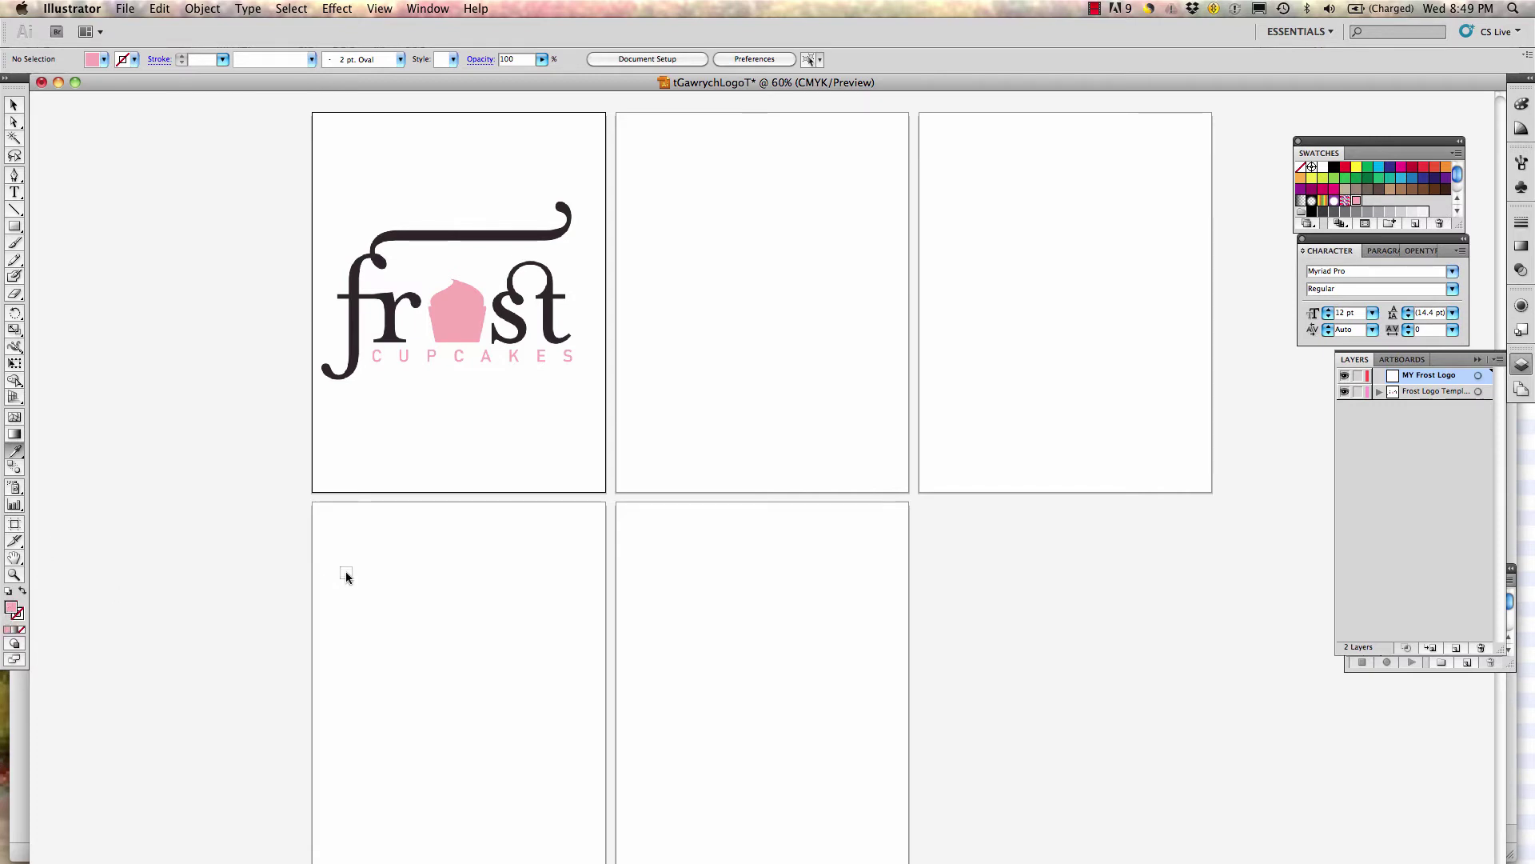
left_click(1392, 225)
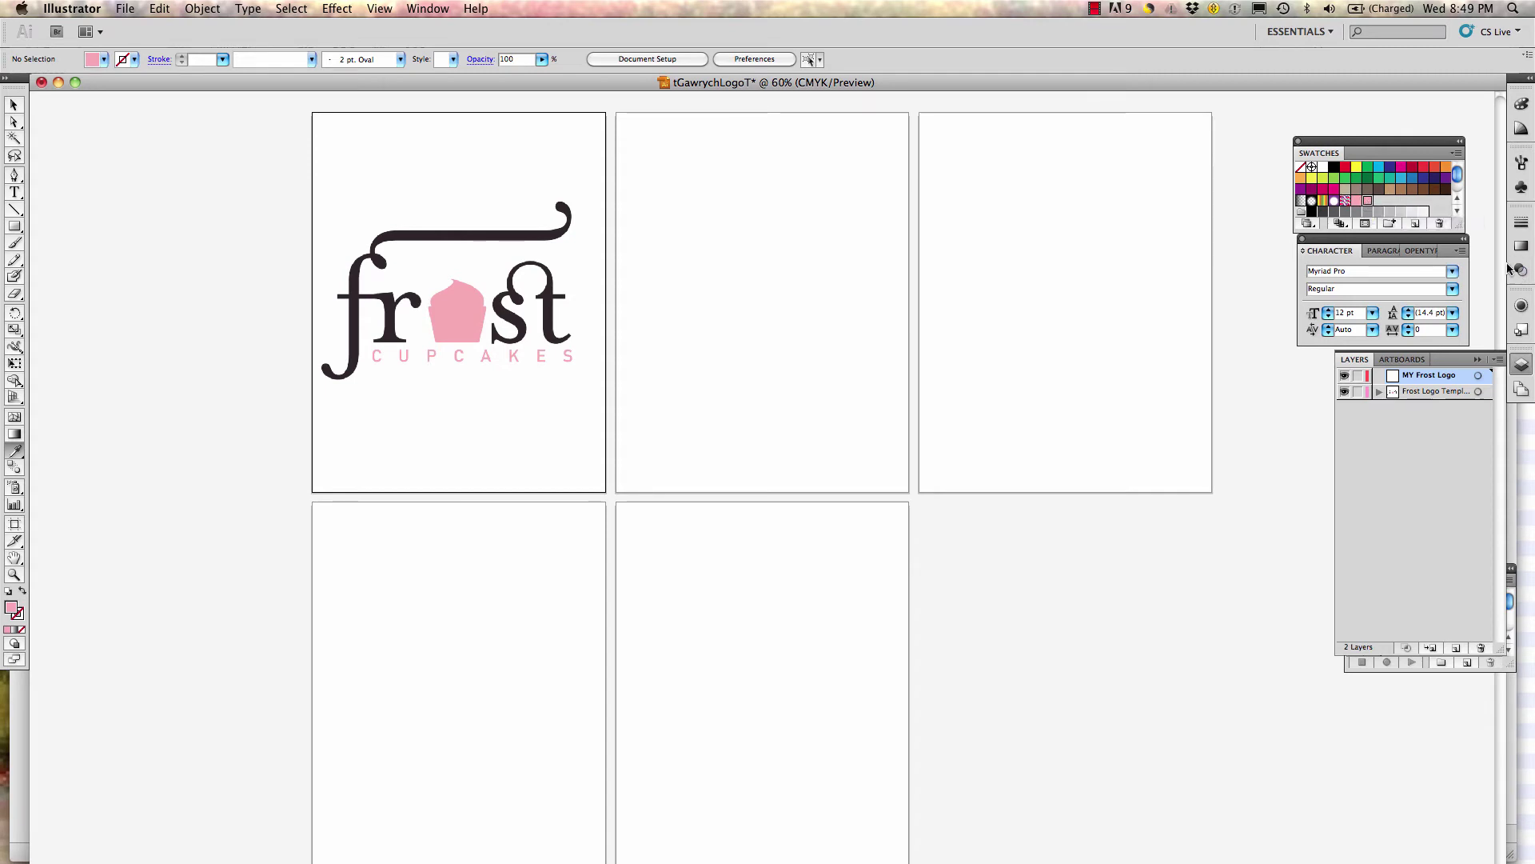
left_click(1440, 224)
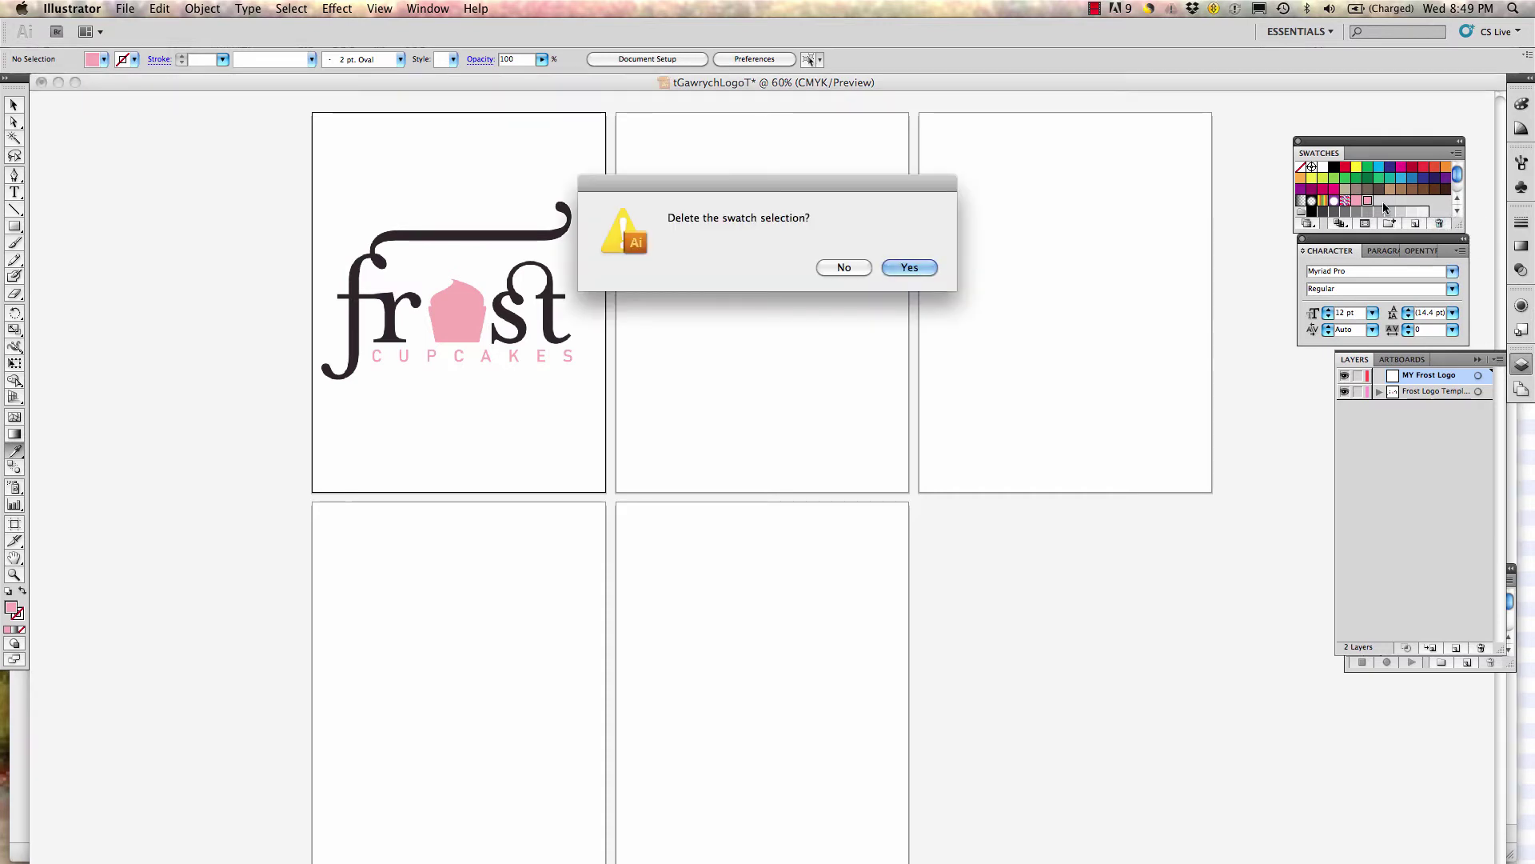
left_click(907, 269)
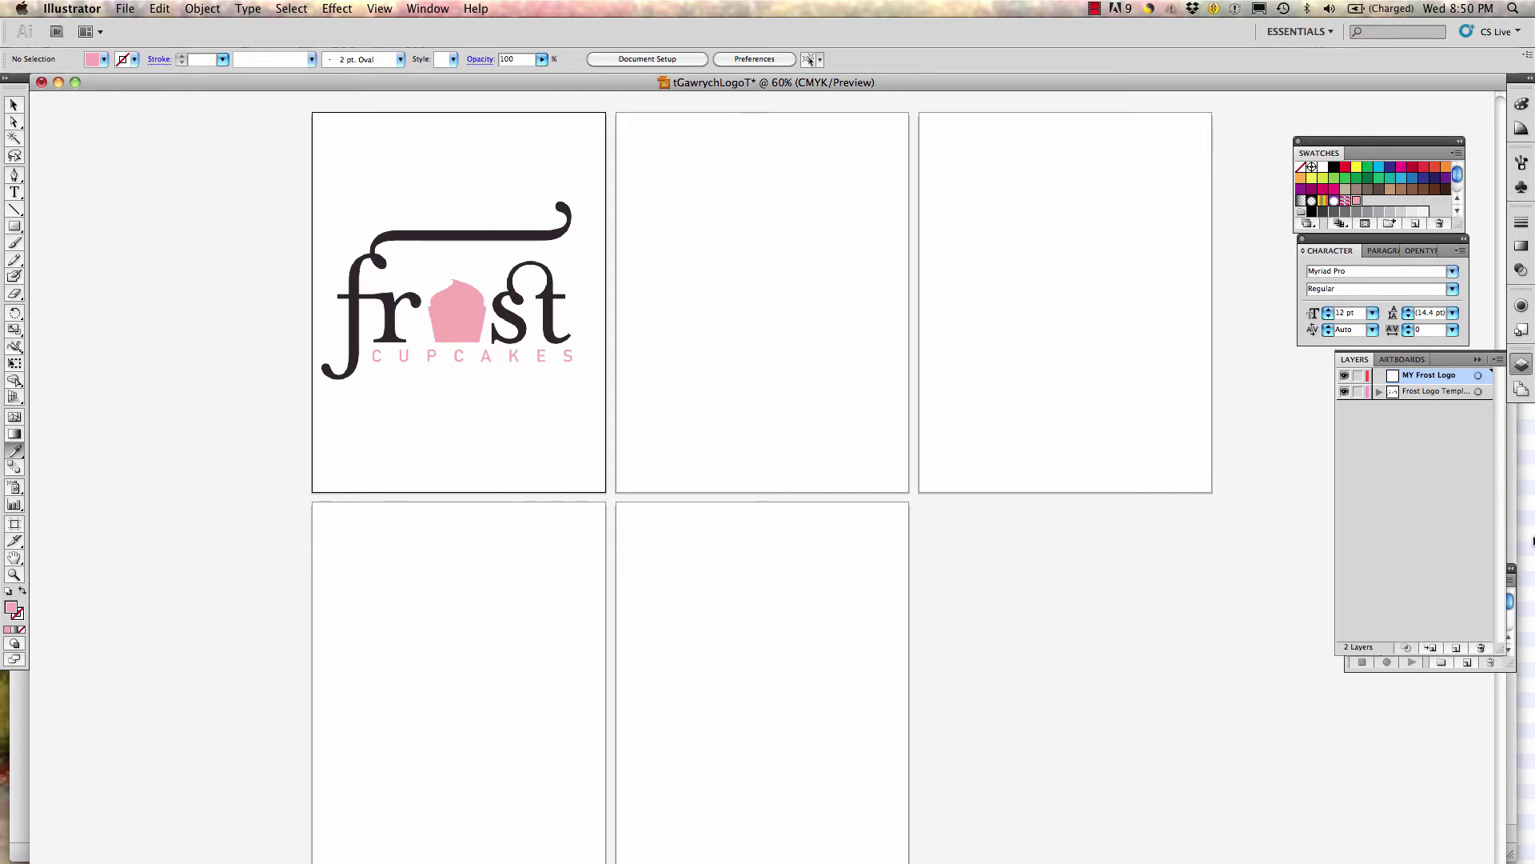
Try to trace the template cupcake's outline with the Pen tool using the sampled pink fill
left_click(14, 178)
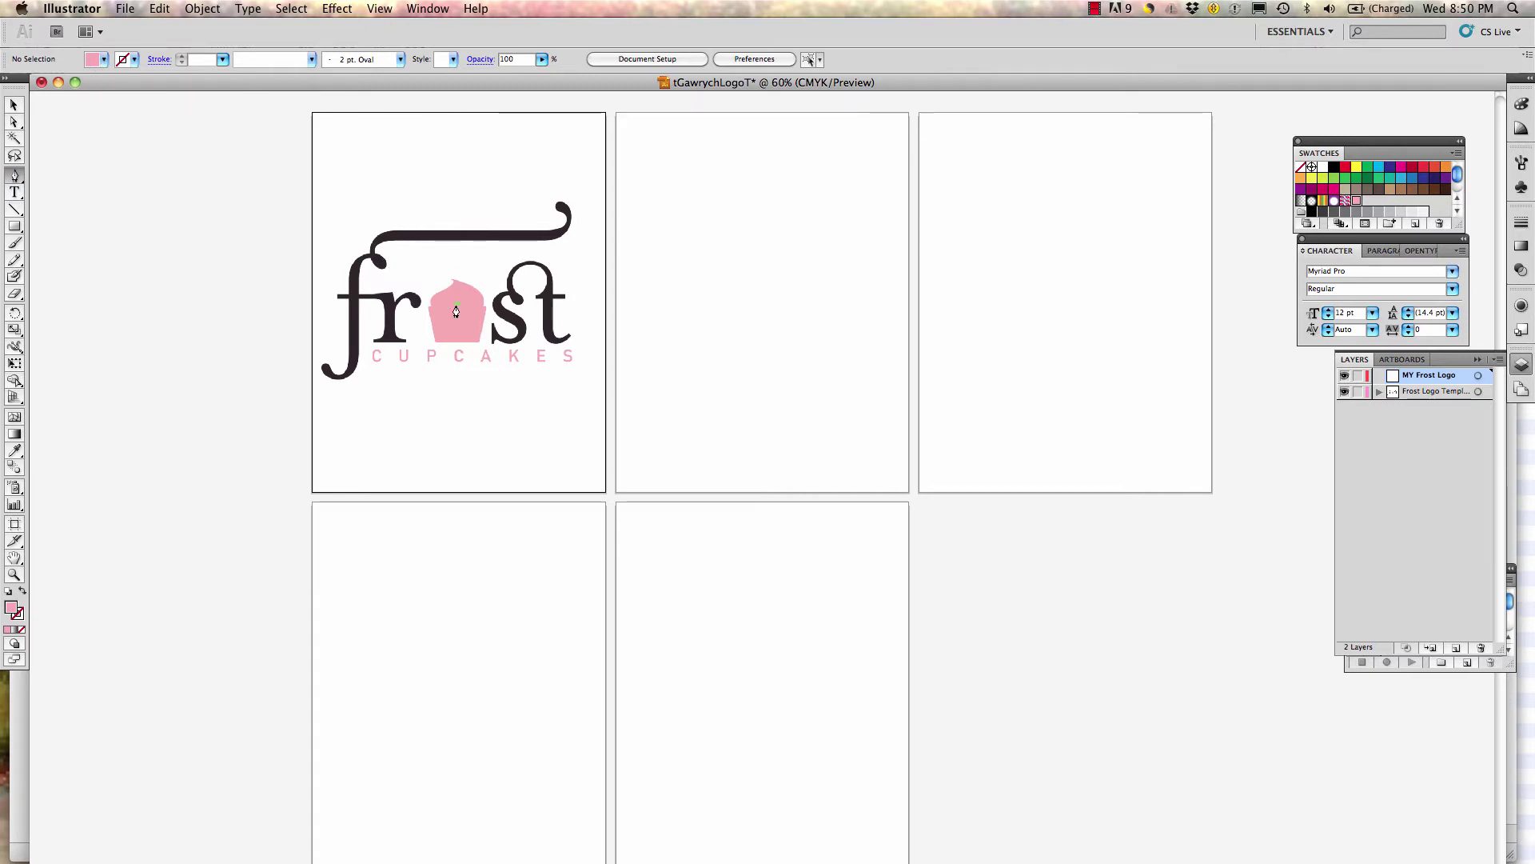
left_click(478, 348)
left_click_drag(485, 322, 410, 269)
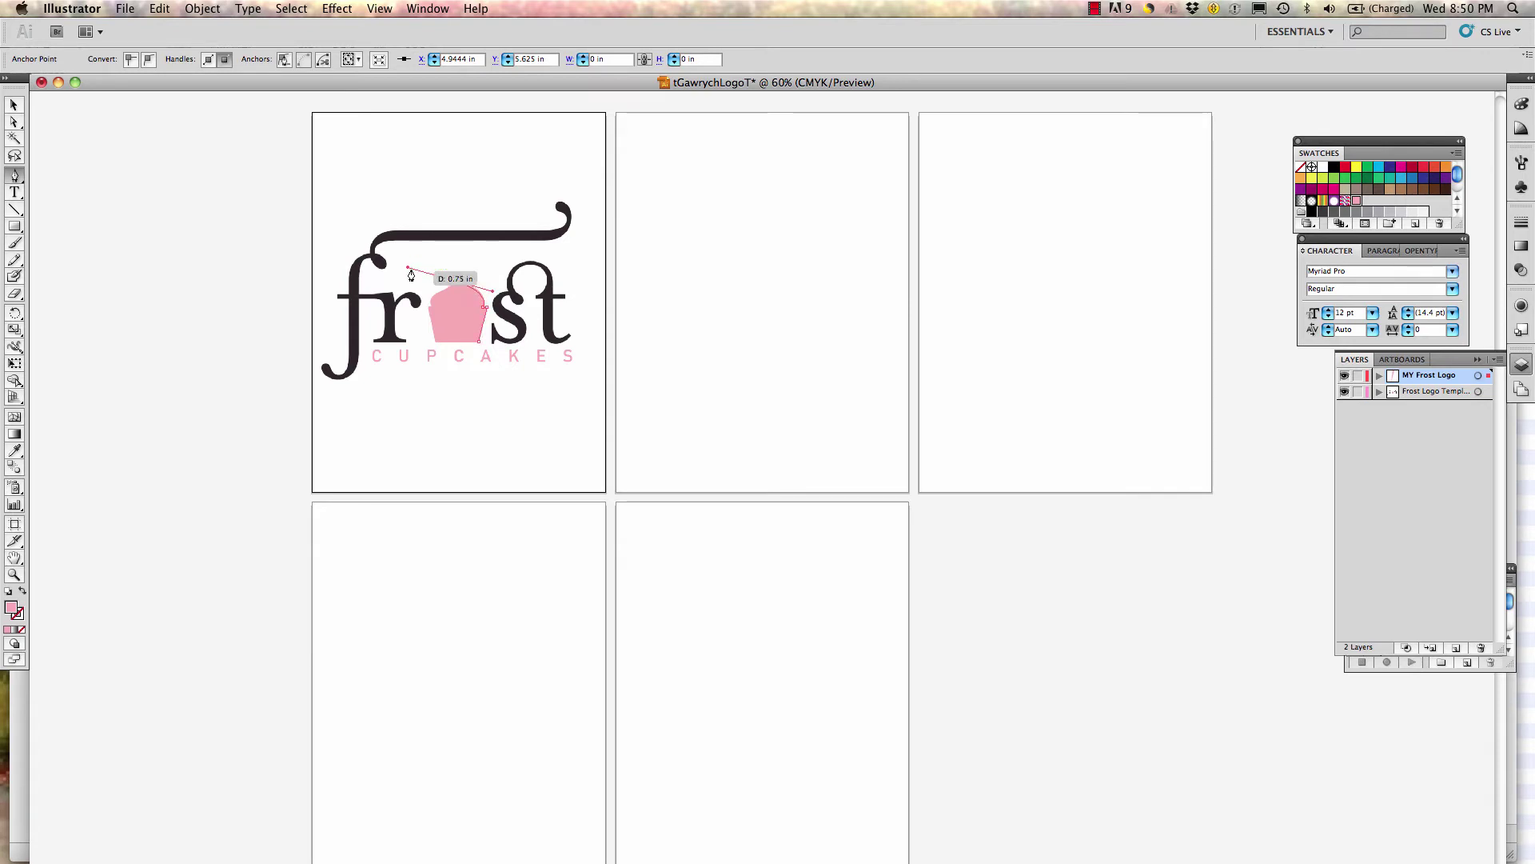
left_click(450, 281)
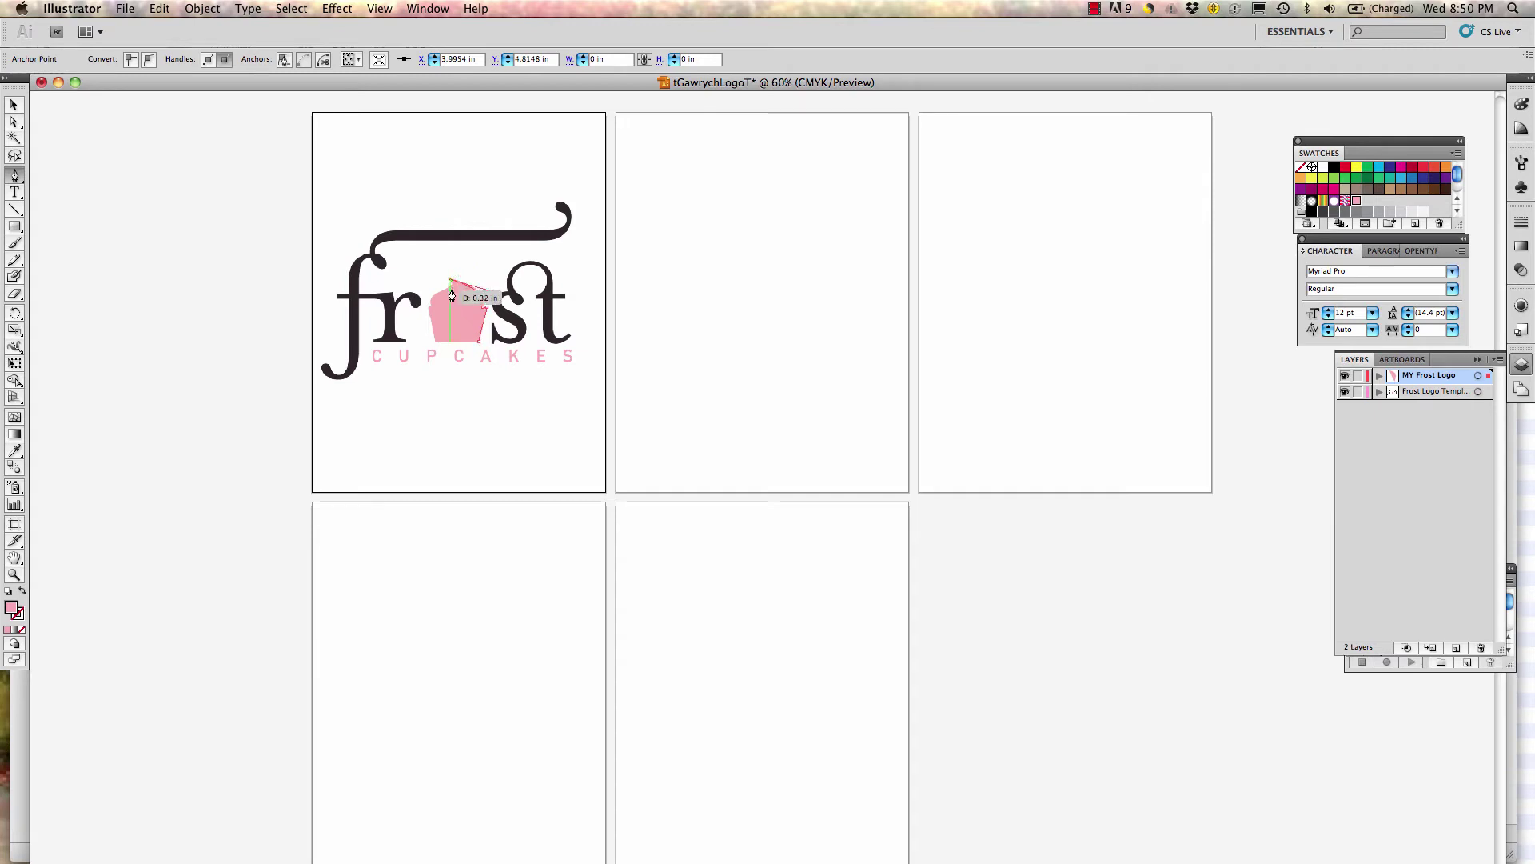
left_click(432, 310)
left_click_drag(435, 310, 459, 357)
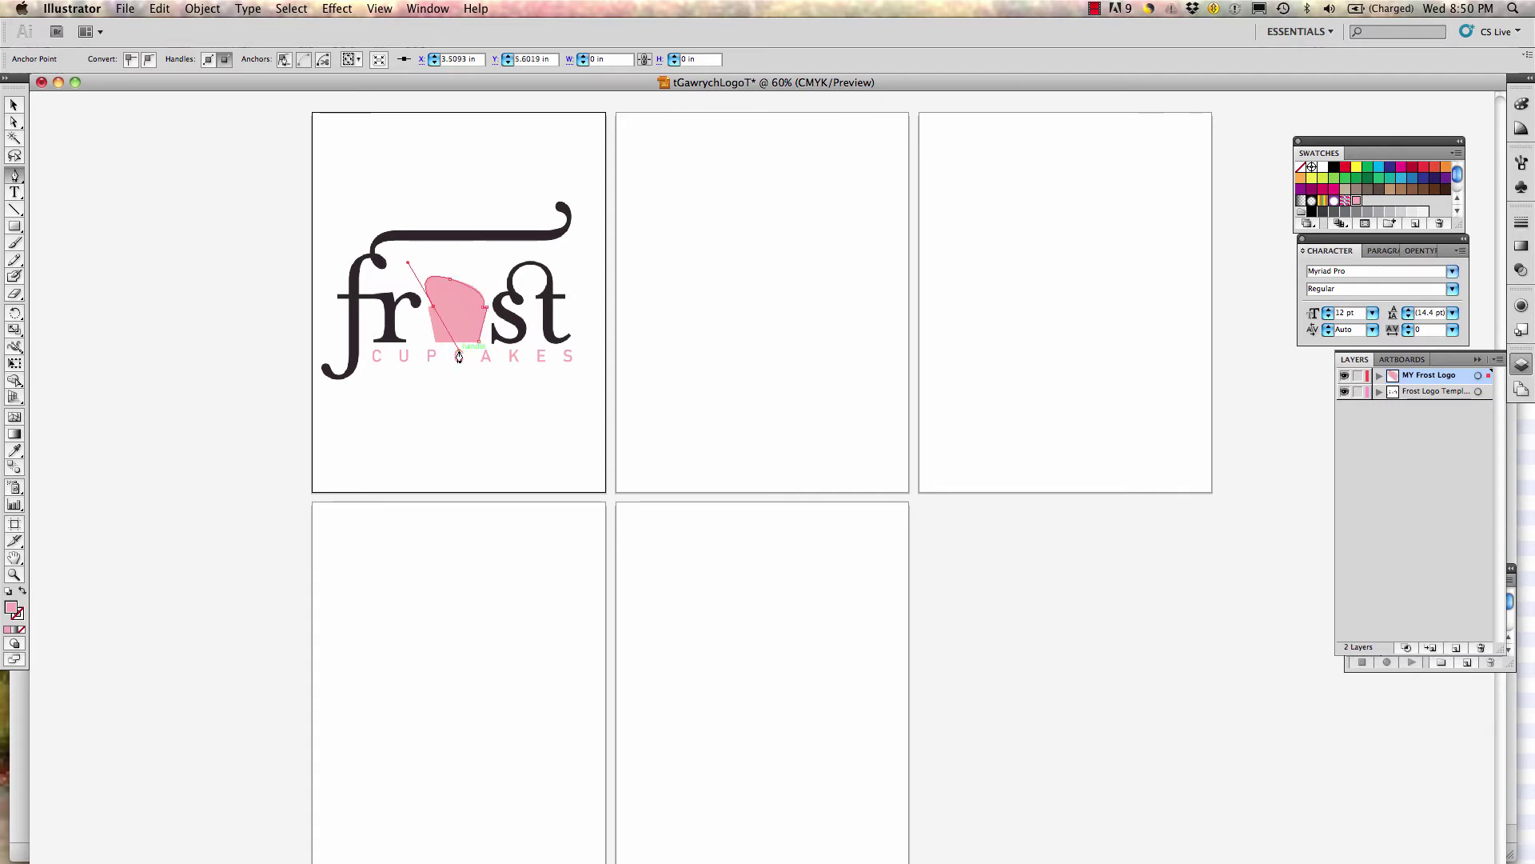
left_click_drag(460, 301, 438, 338)
Undo the pink-filled cupcake trace completely so that none of its path remains
key("super+z")
key("super+z")
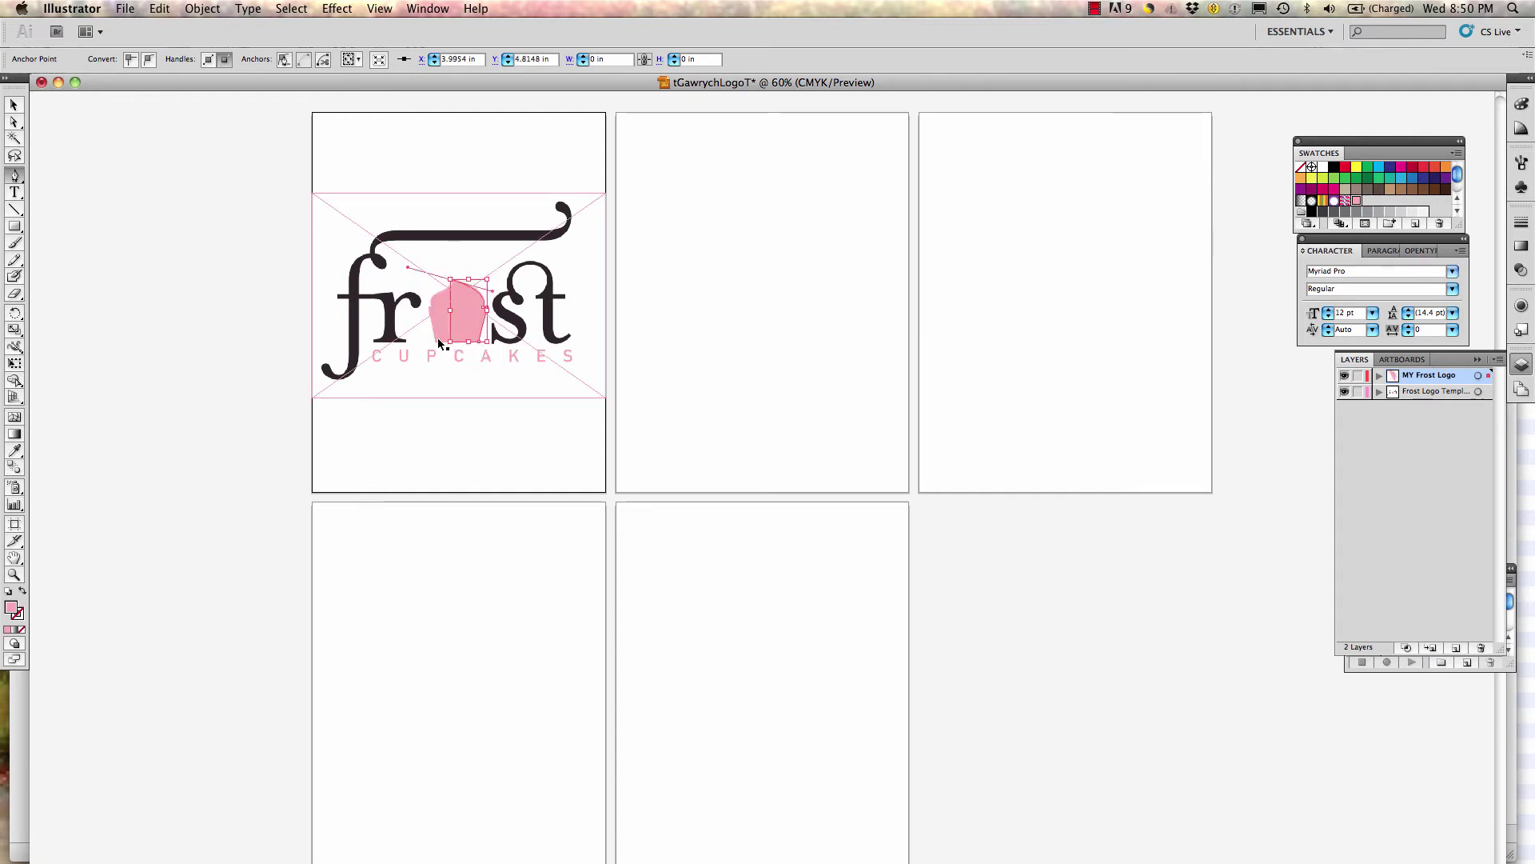
key("super+z")
left_click(439, 340, "super")
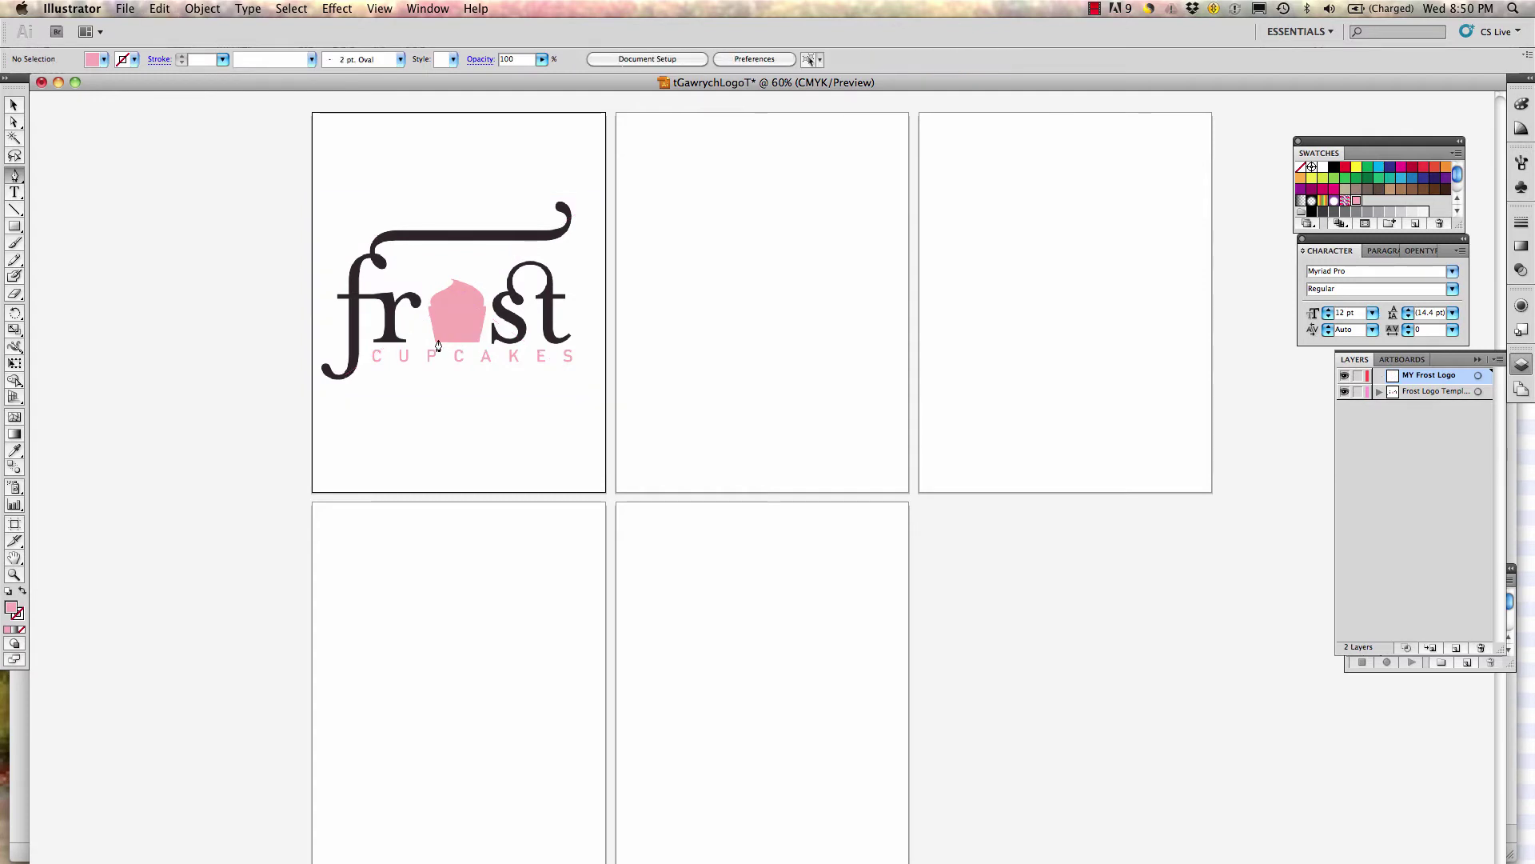
Set the fill to None and the stroke to cyan for tracing over the template
left_click(104, 59)
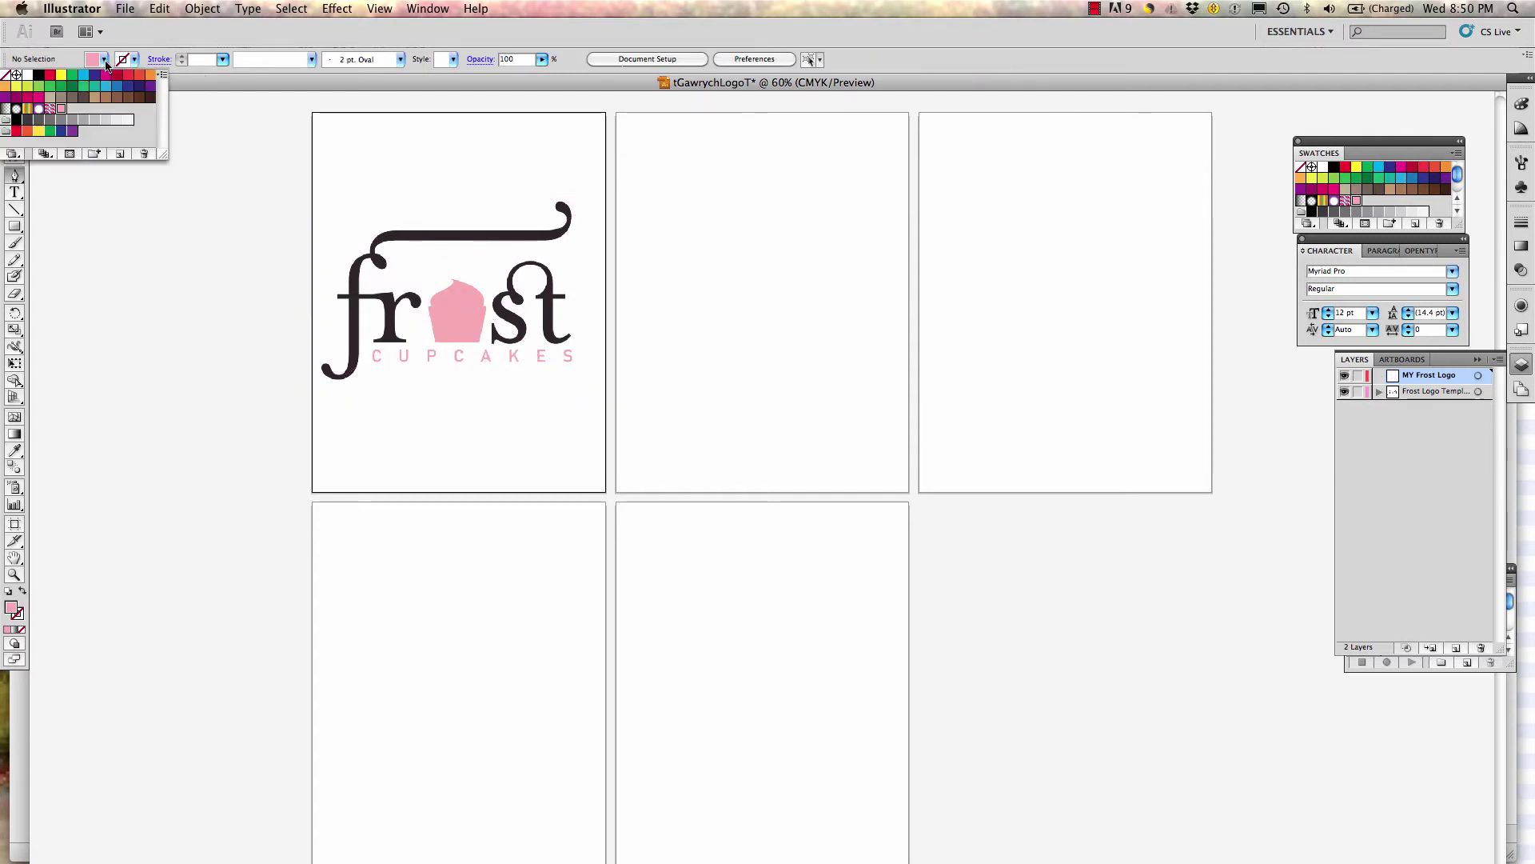
left_click(6, 76)
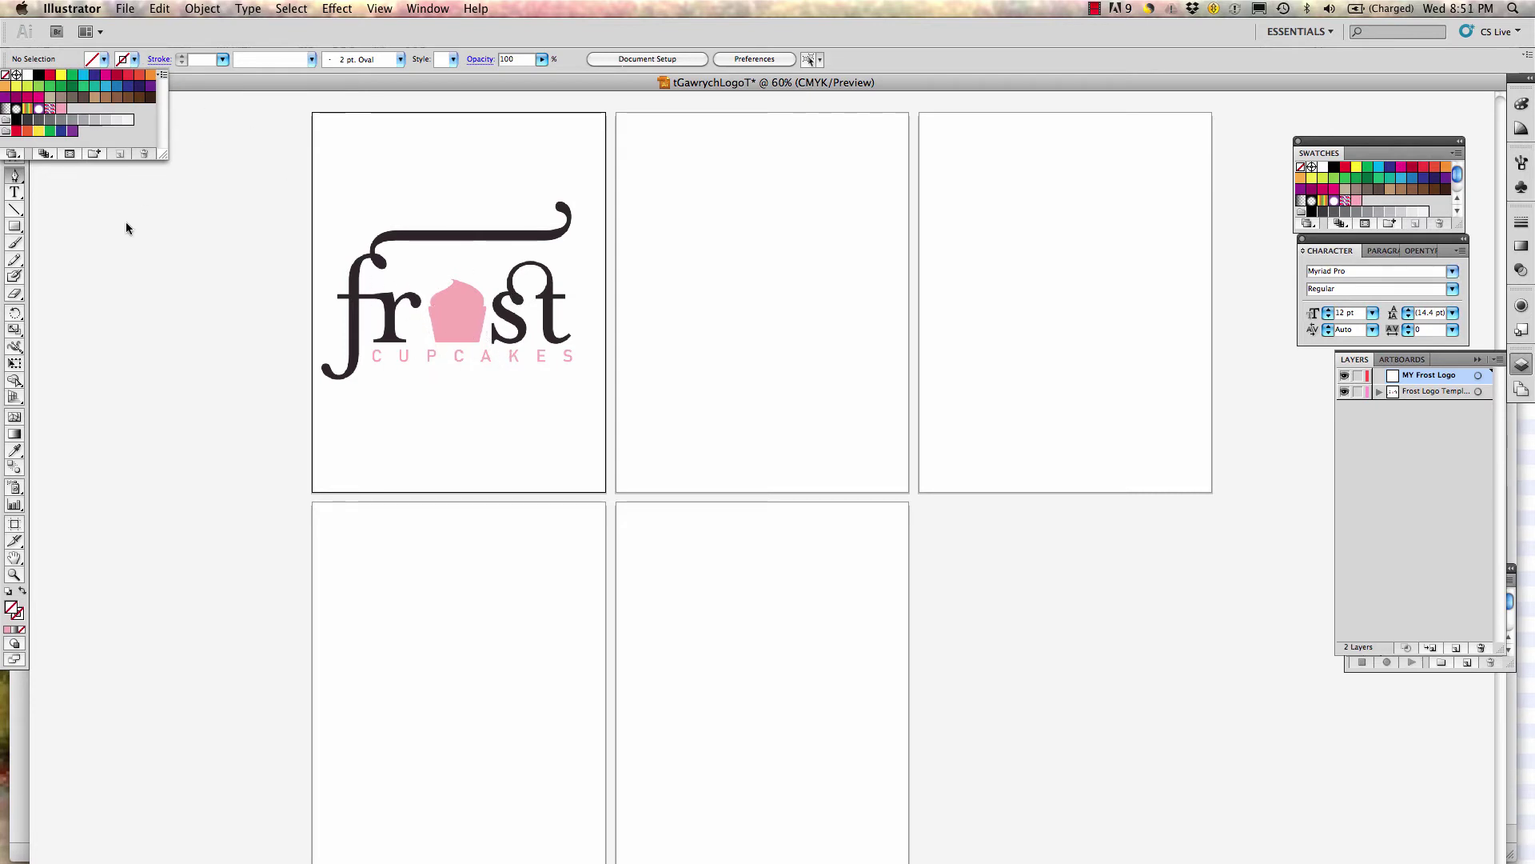
left_click(84, 75)
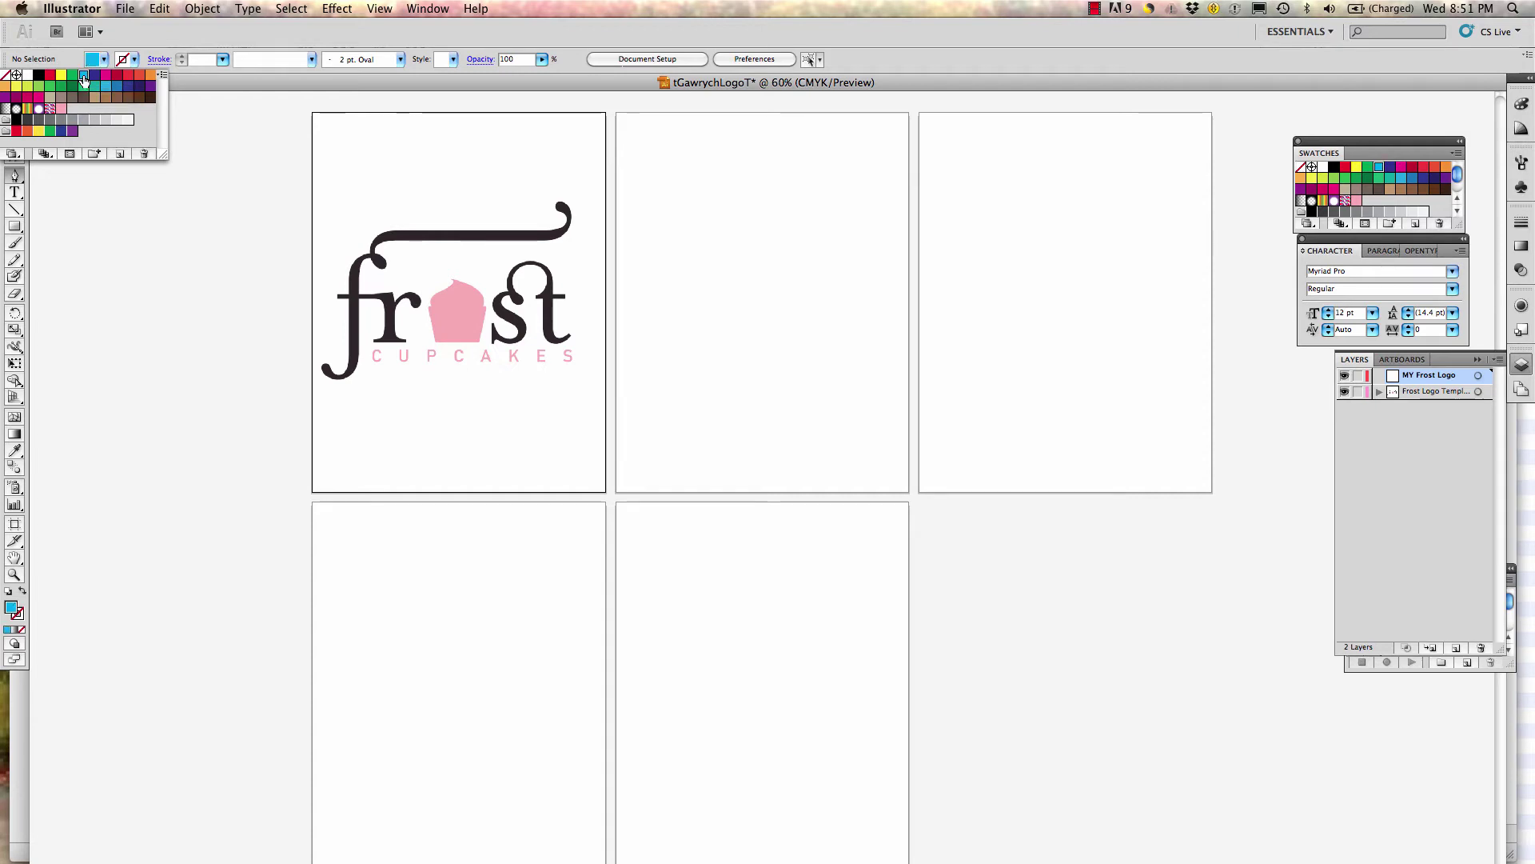
left_click(7, 76)
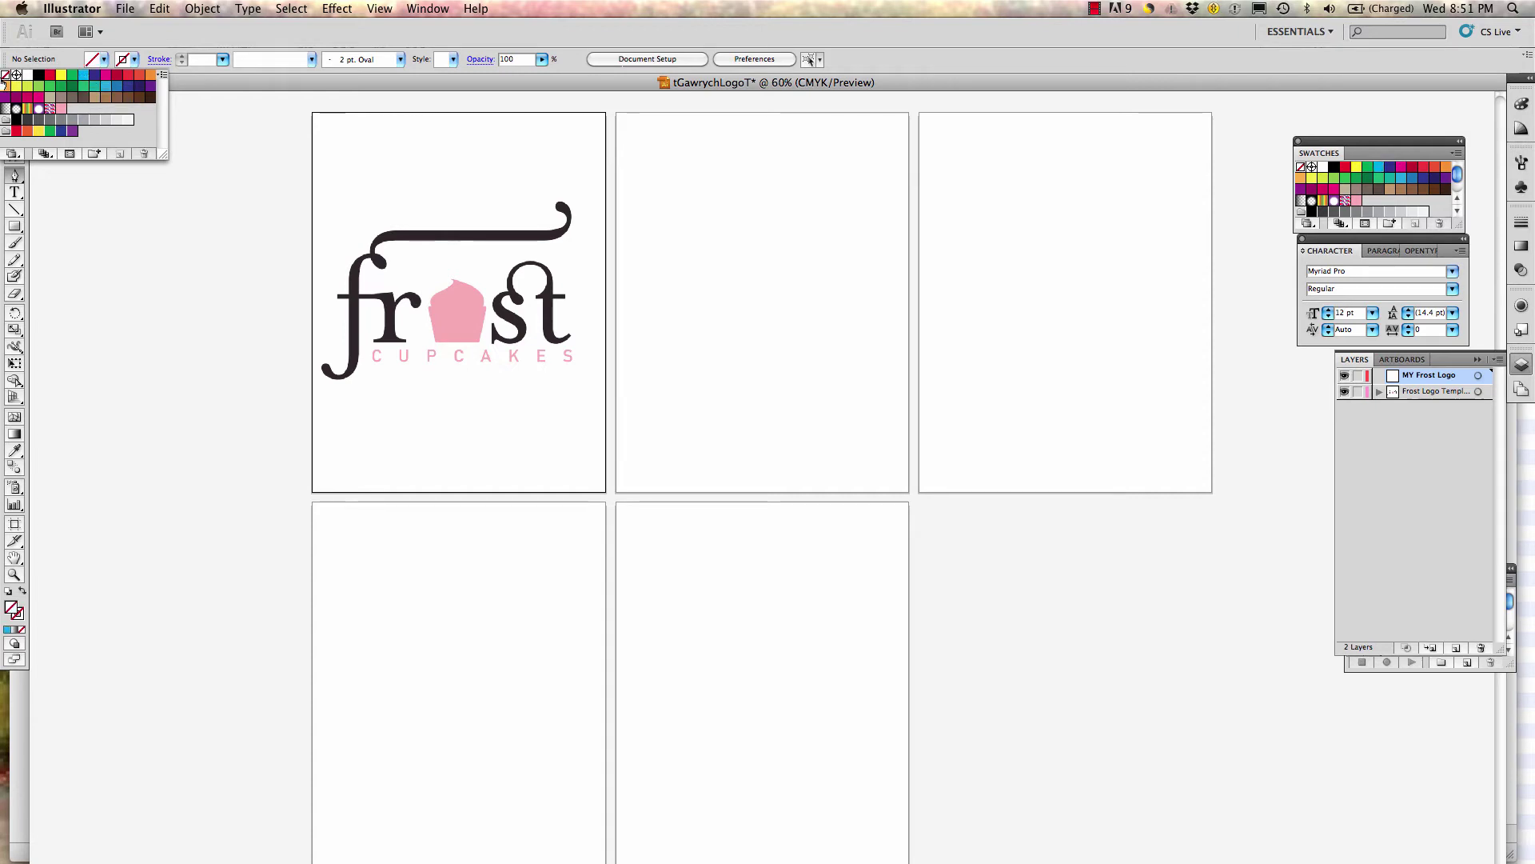
left_click(135, 61)
left_click(83, 74)
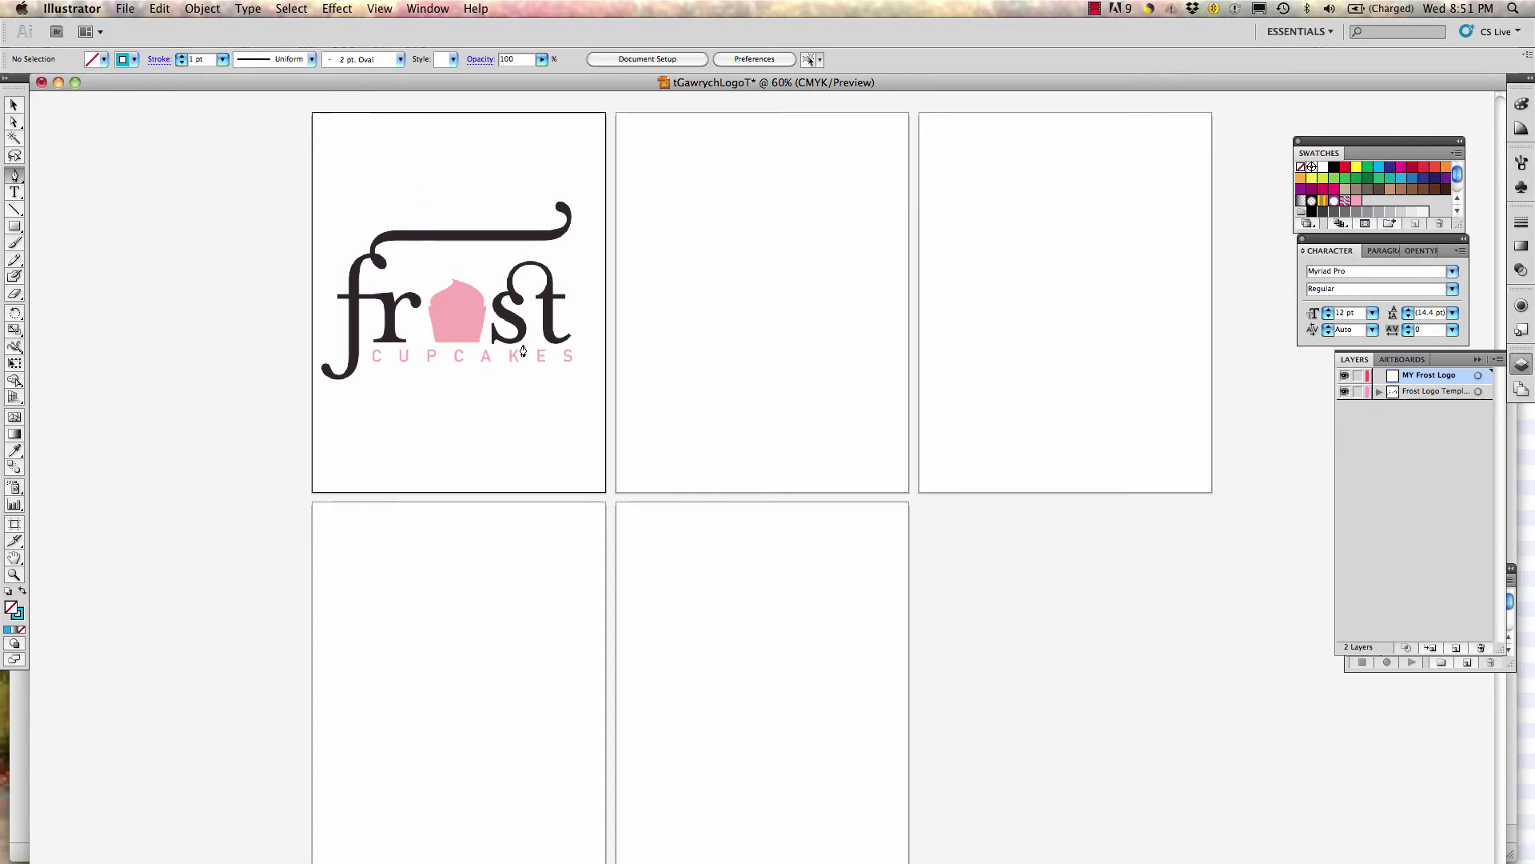
Draw a practice Pen path below the logo with one straight and one curved segment, undoing the extra curve
key("super+equal")
key("super+equal")
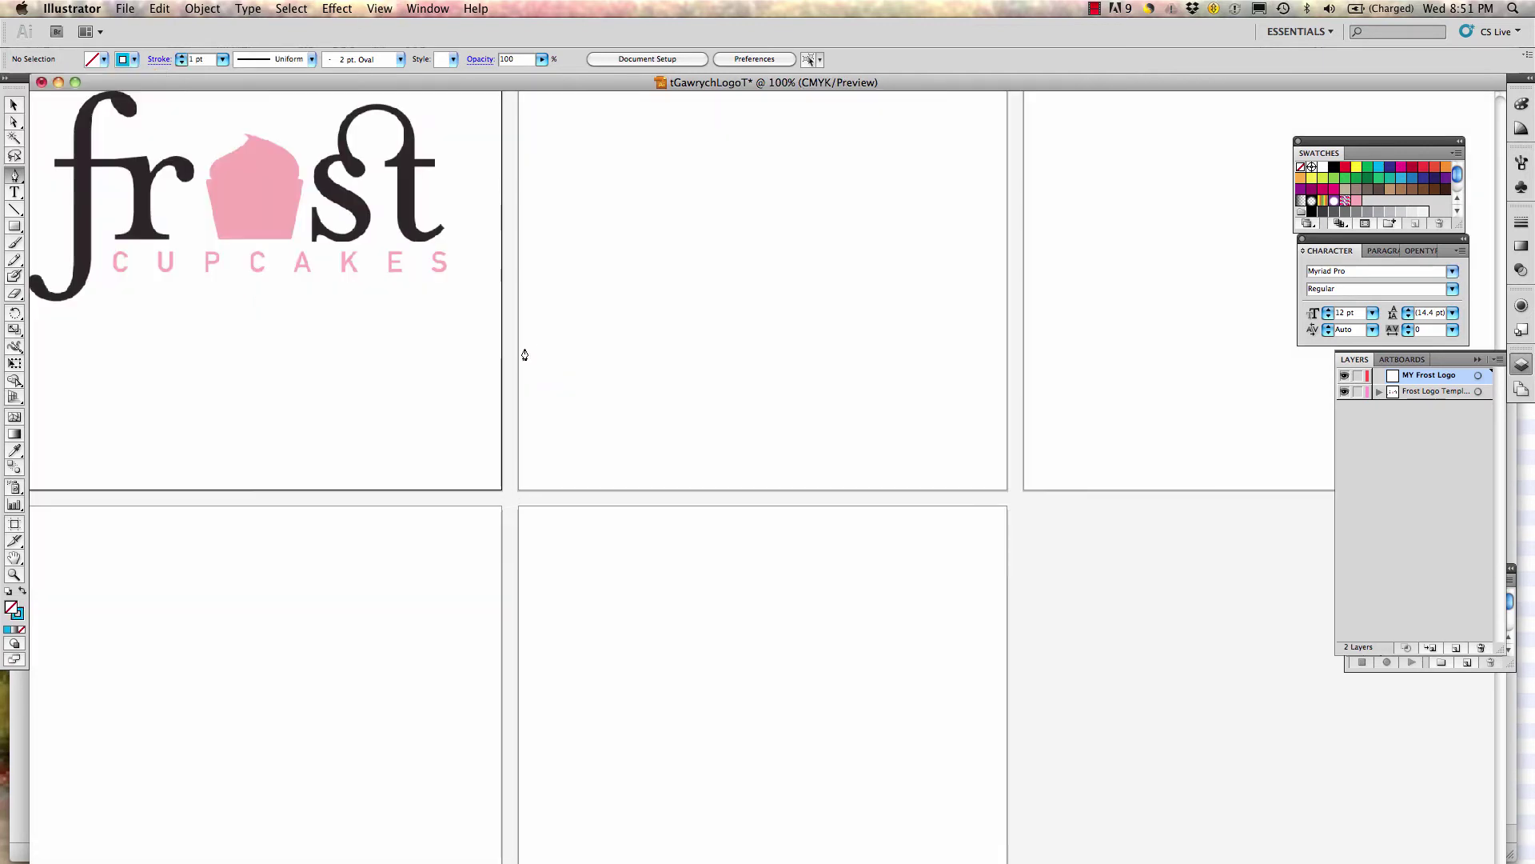
left_click_drag(336, 241, 592, 445)
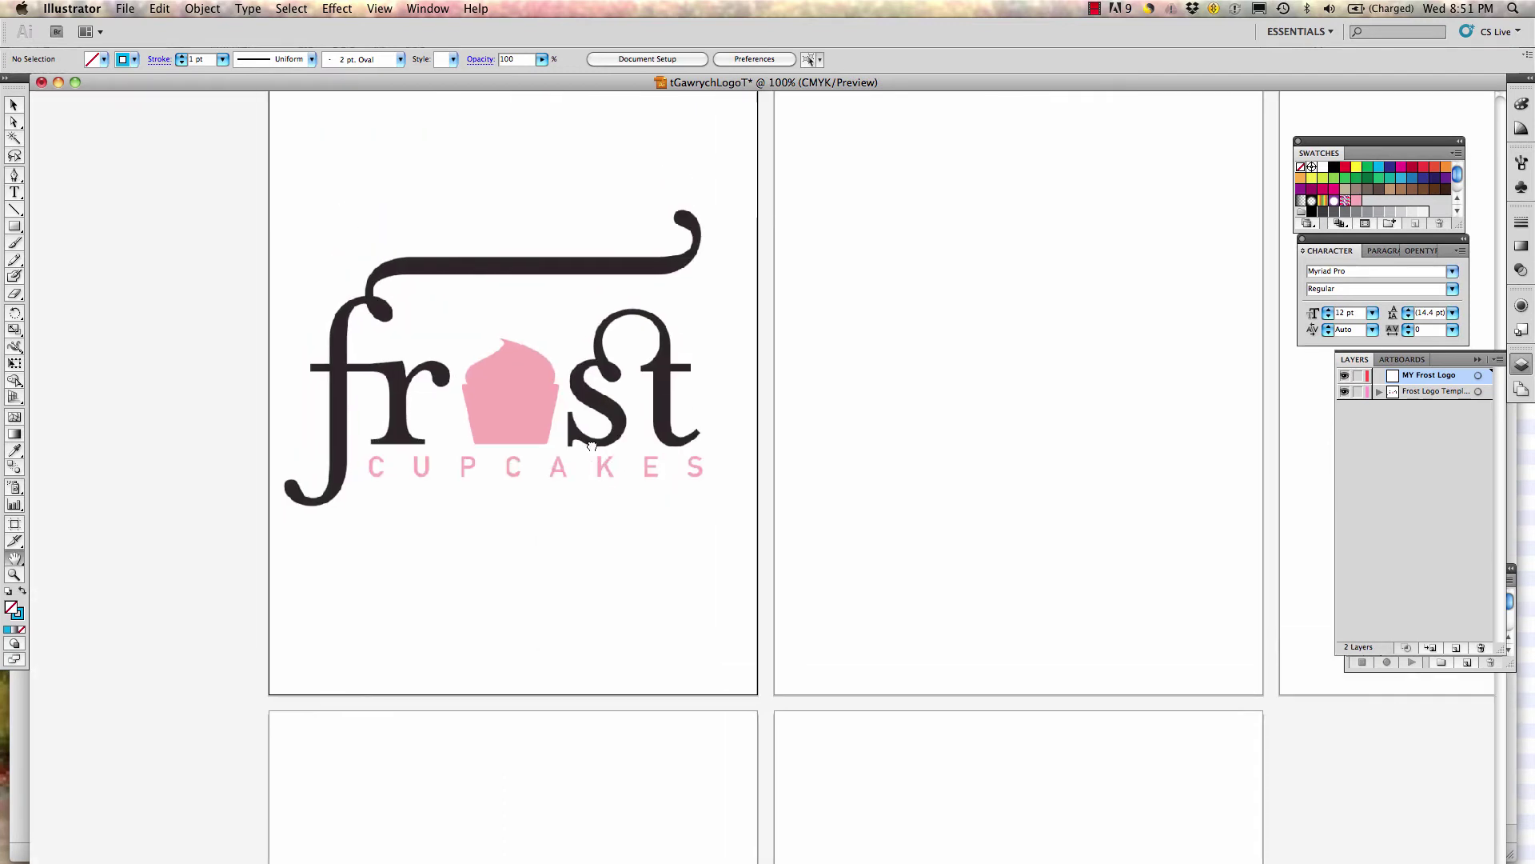
key("super+equal")
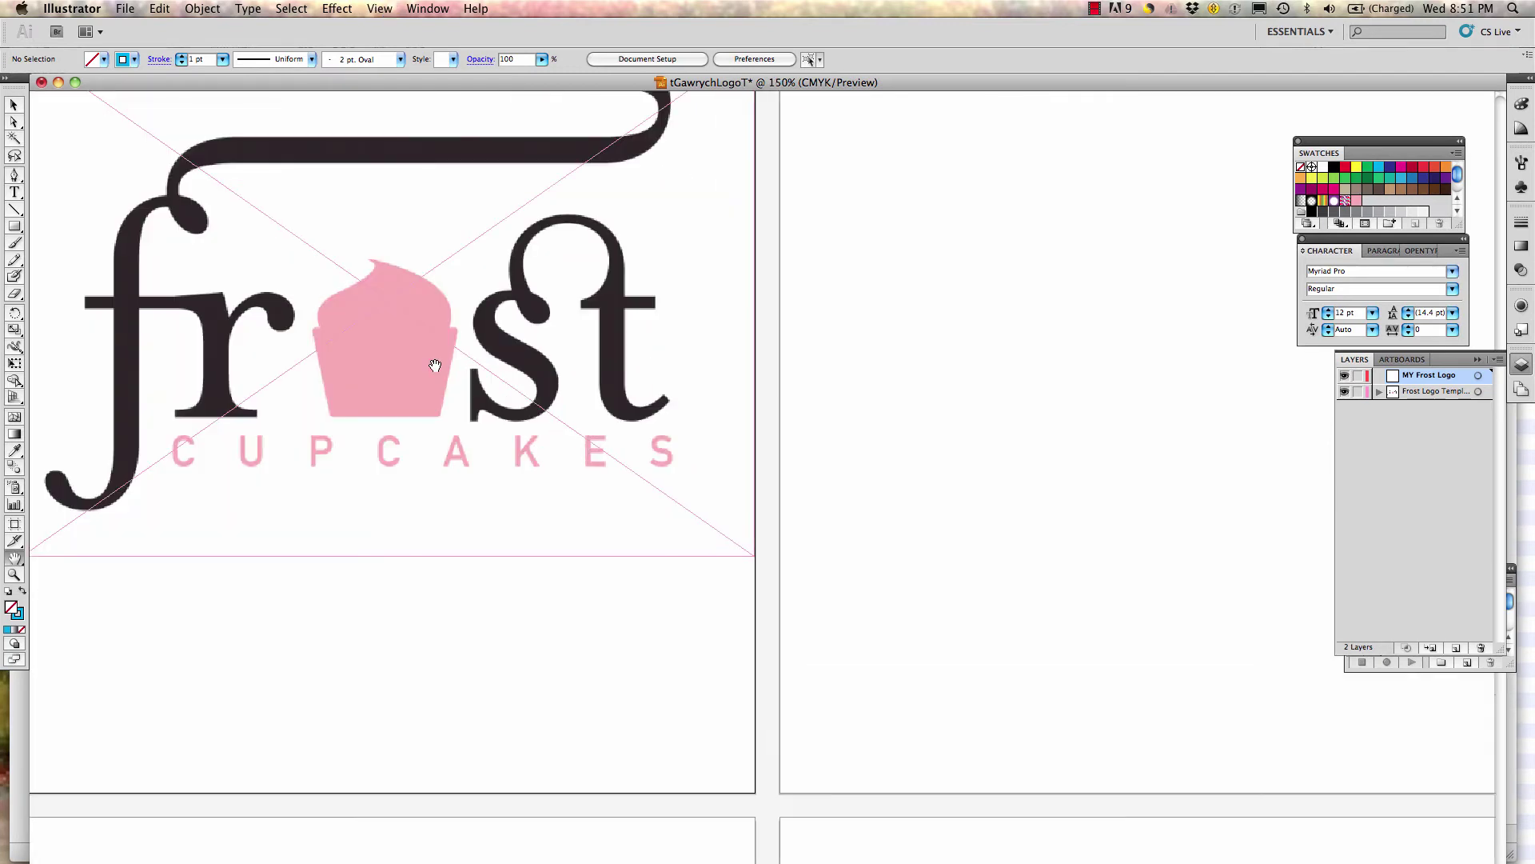
left_click_drag(411, 319, 734, 430)
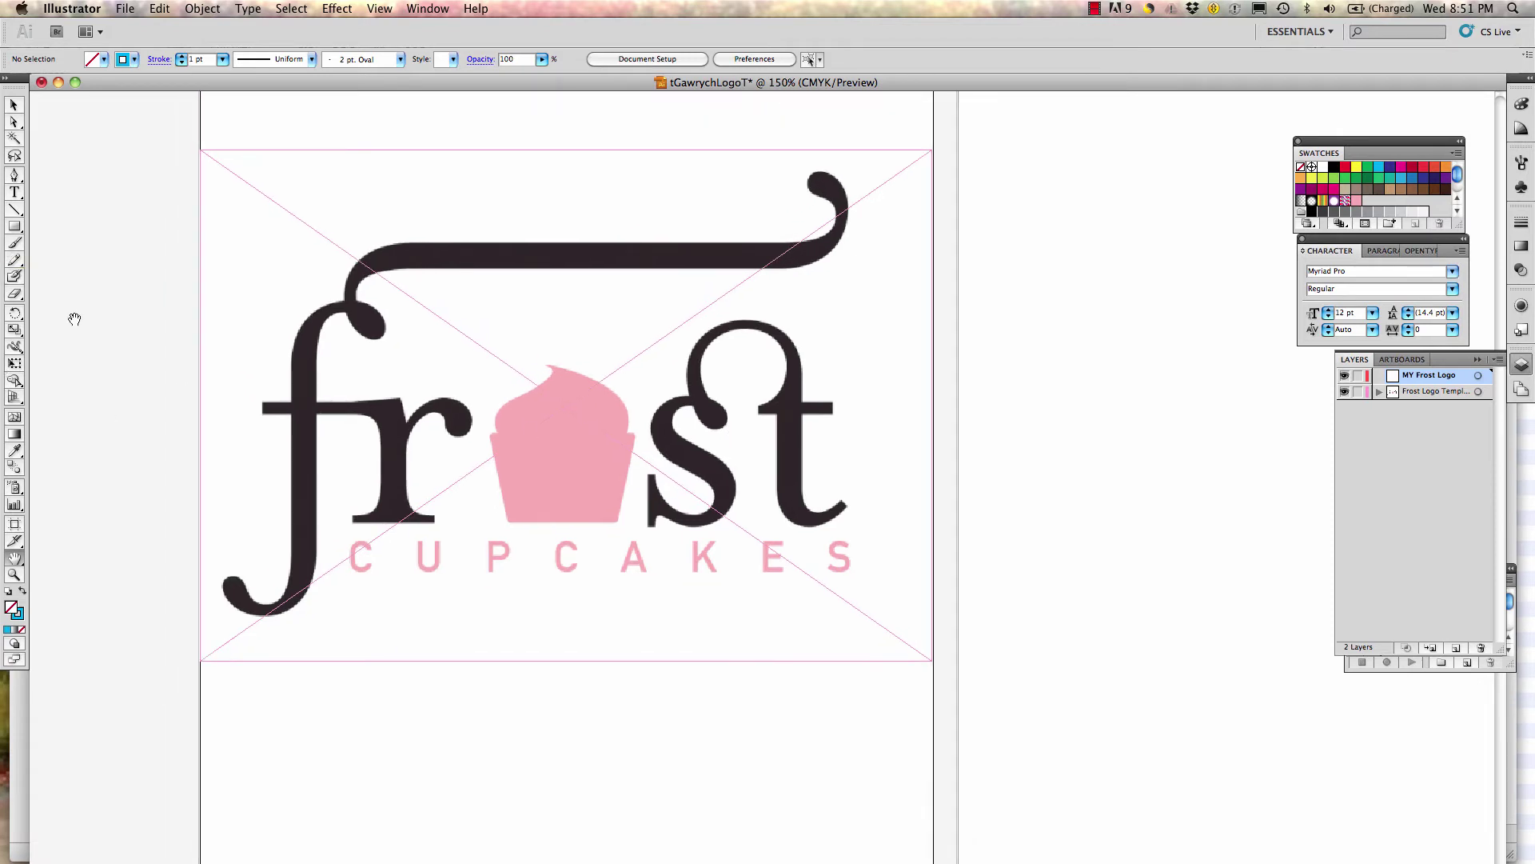
key("p")
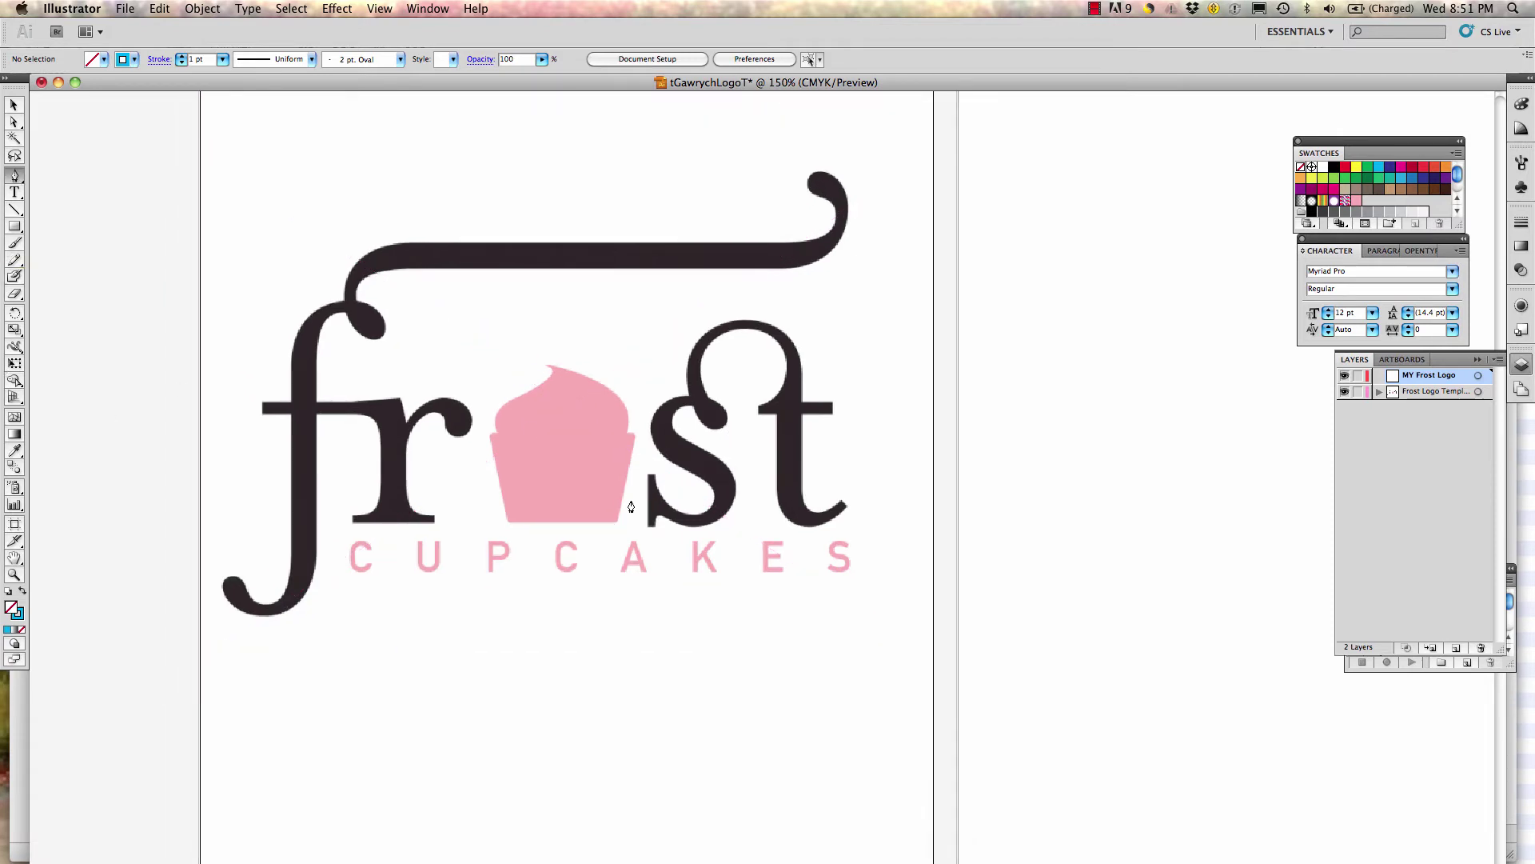
left_click(550, 765)
left_click(792, 734)
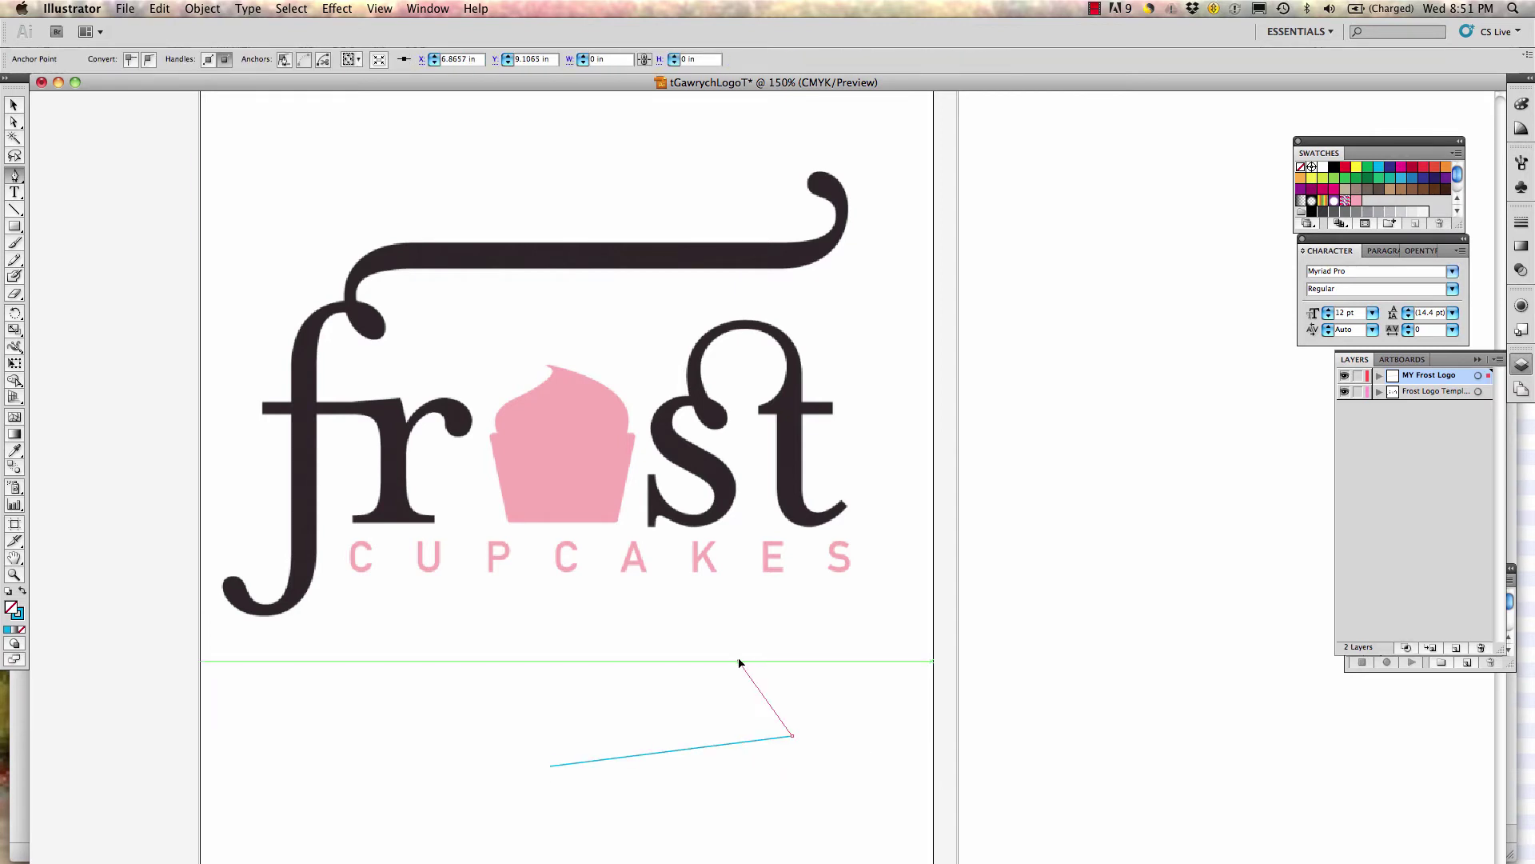
left_click_drag(739, 662, 669, 649)
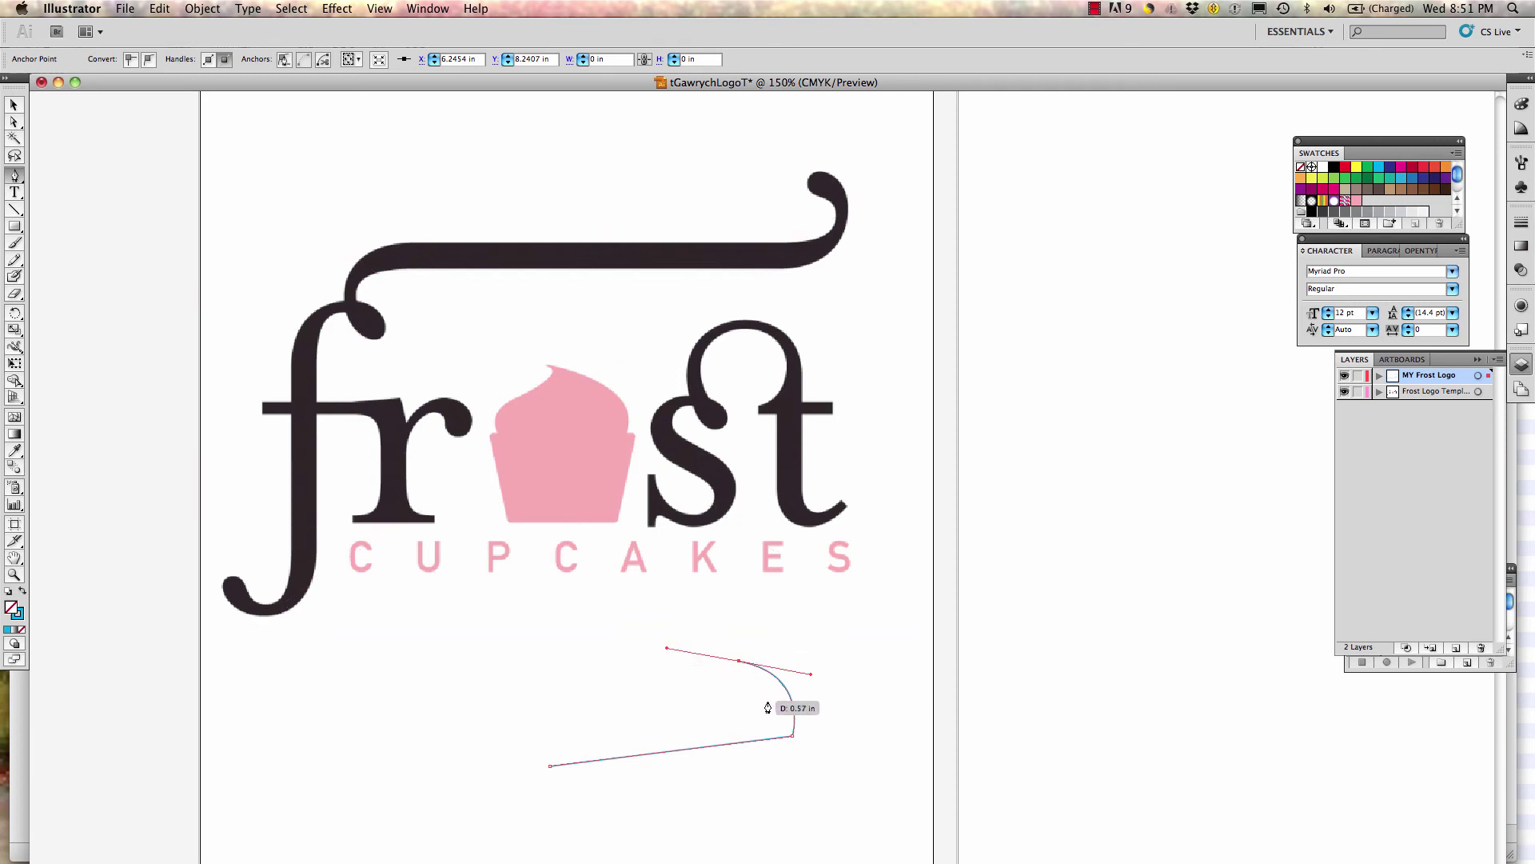
left_click_drag(595, 718, 584, 835)
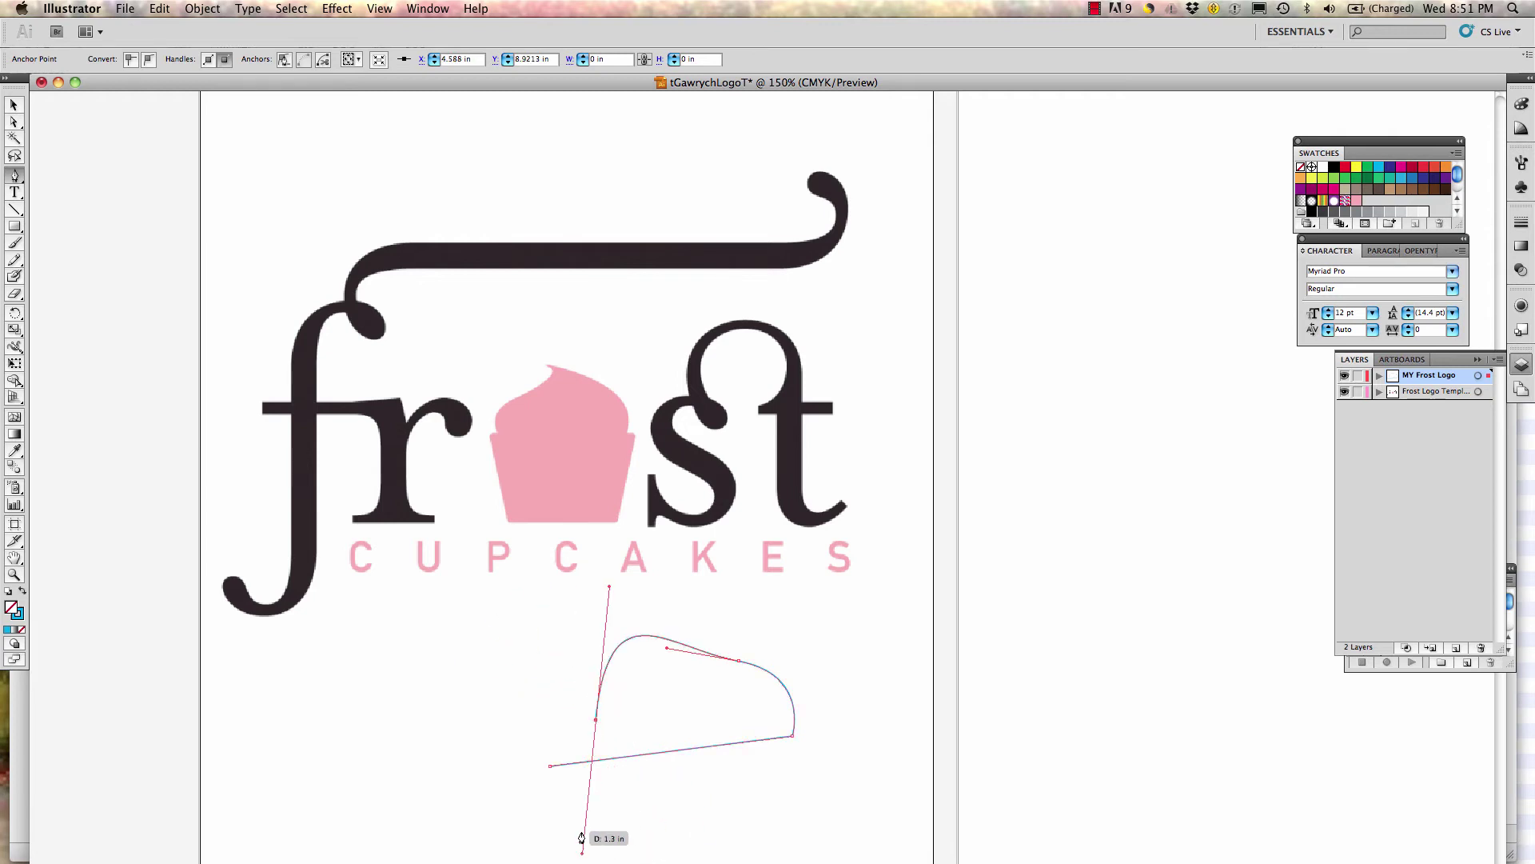
key("super+z")
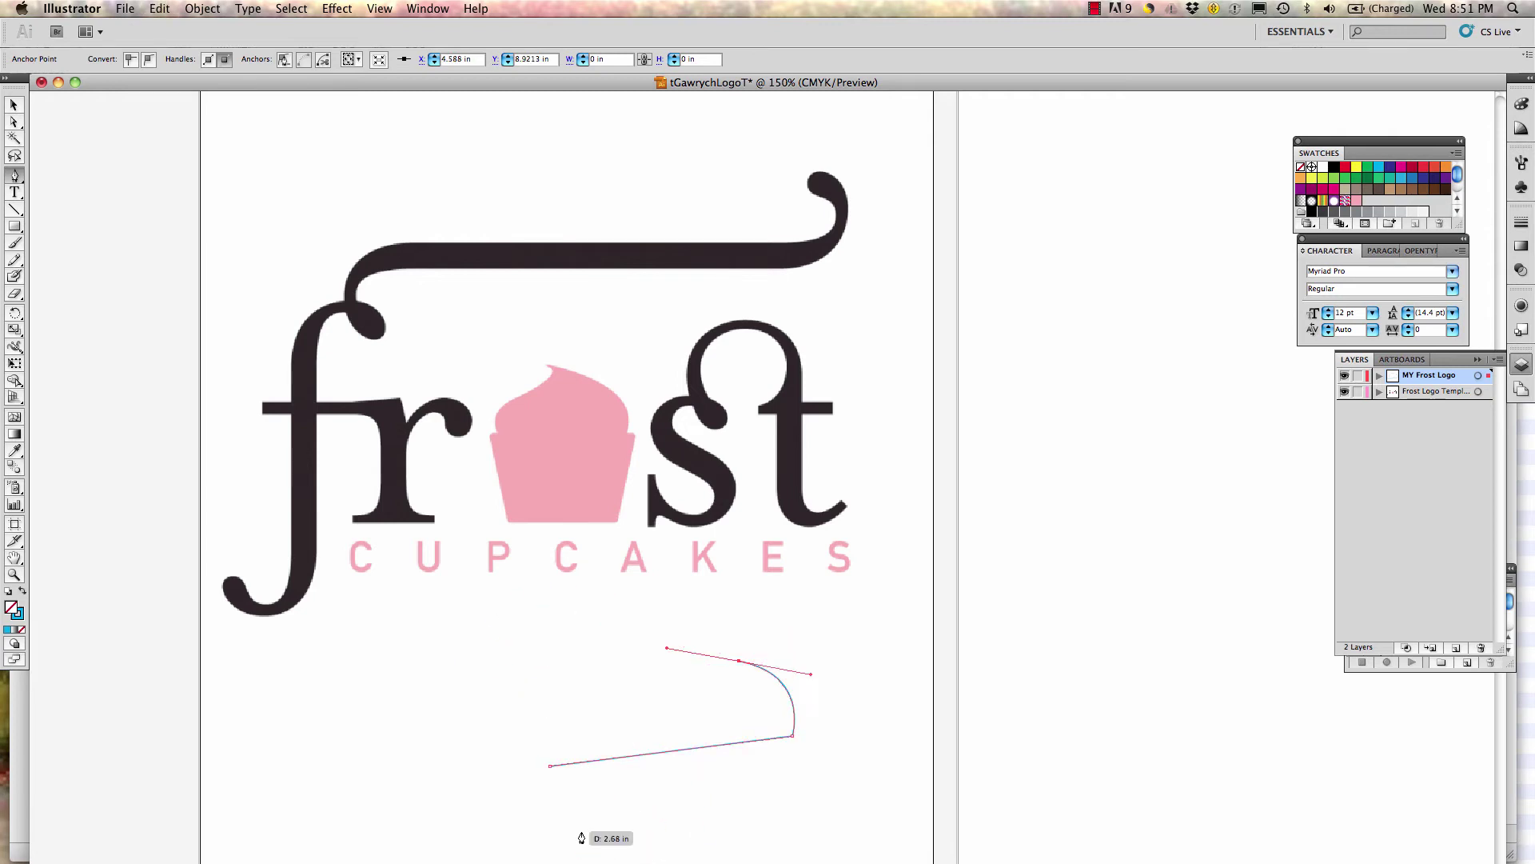
Remove the outgoing handle from the practice curve's end anchor and try continuing the path with further curved segments
left_click(738, 663)
left_click_drag(660, 705, 656, 775)
mouse_move(649, 773)
left_mouse_down()
mouse_move(606, 827)
mouse_move(605, 774)
mouse_move(624, 769)
left_mouse_up()
left_click_drag(715, 731, 692, 684)
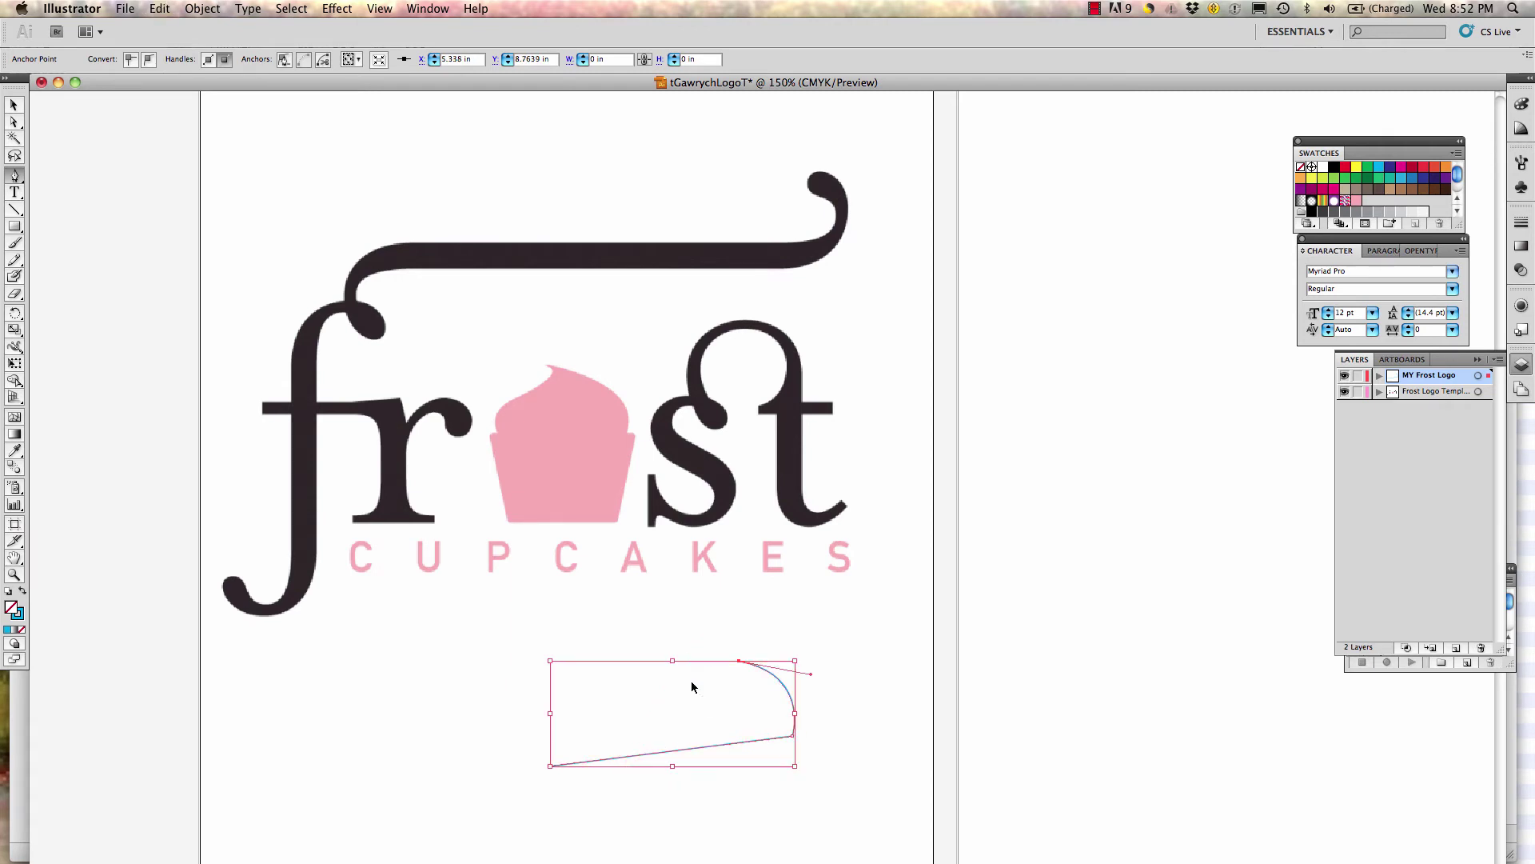
Undo the practice Pen path below the logo completely and enlarge the document window slightly
key("super+z")
key("super+z")
key("super+z")
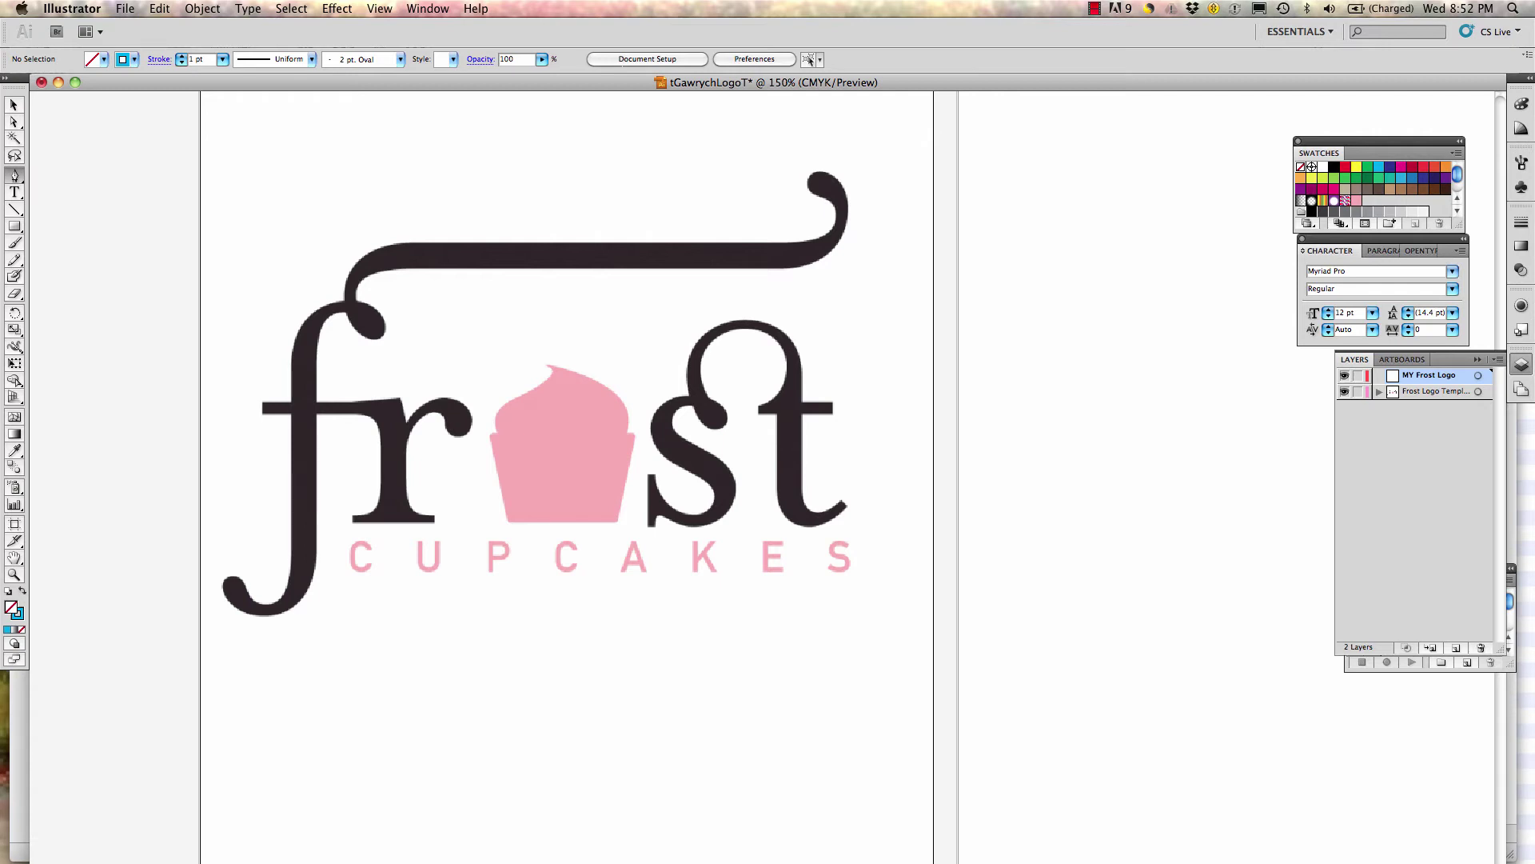
left_click_drag(1511, 854, 1523, 857)
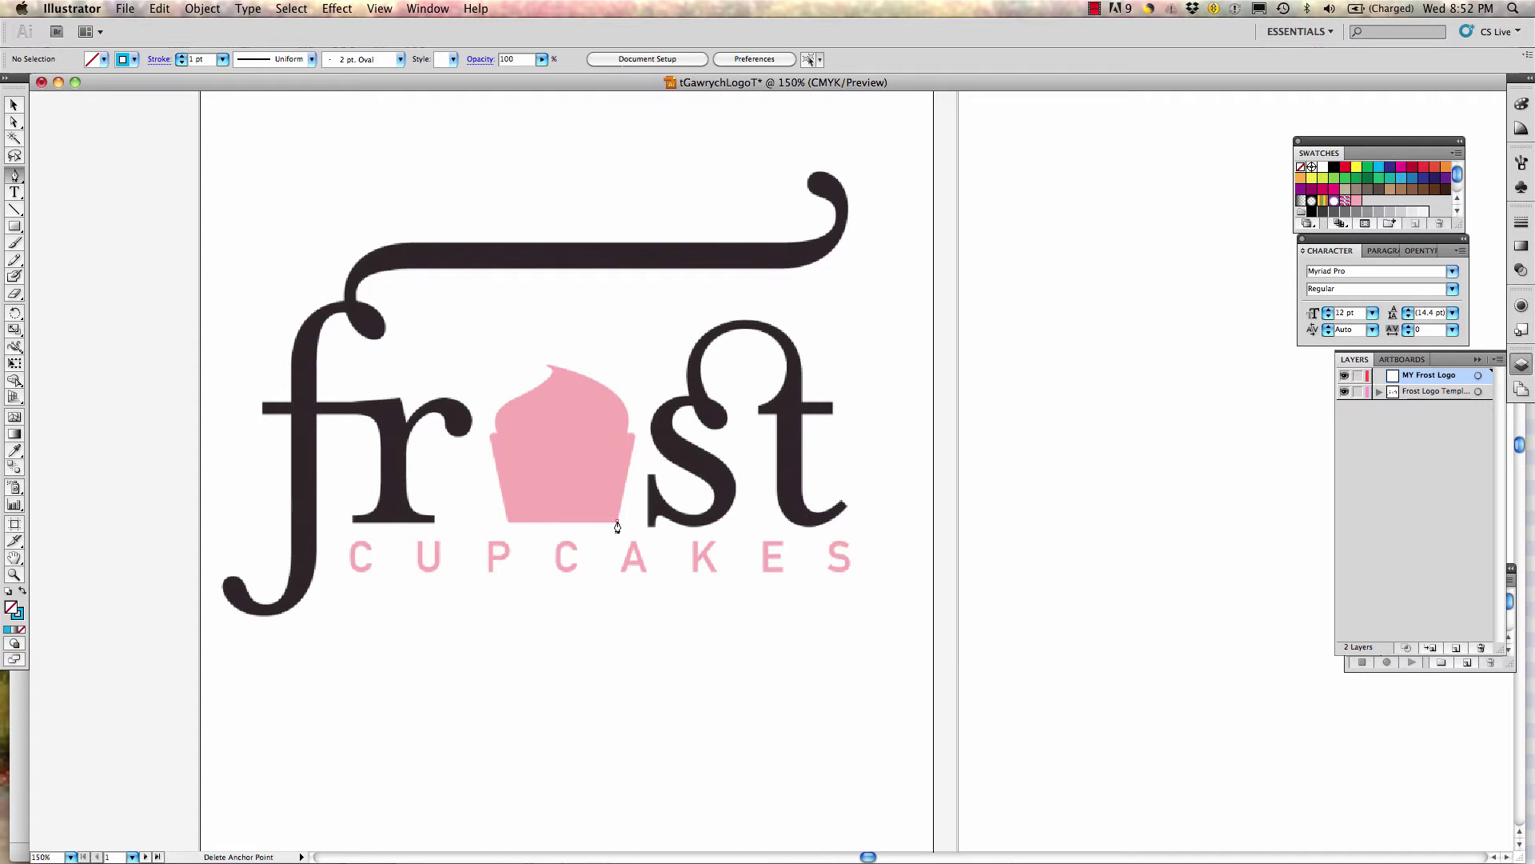
Start a Pen path up the cupcake wrapper's right side, about 1.03 in long, and inward about 0.1 in to the frosting
left_click(617, 521)
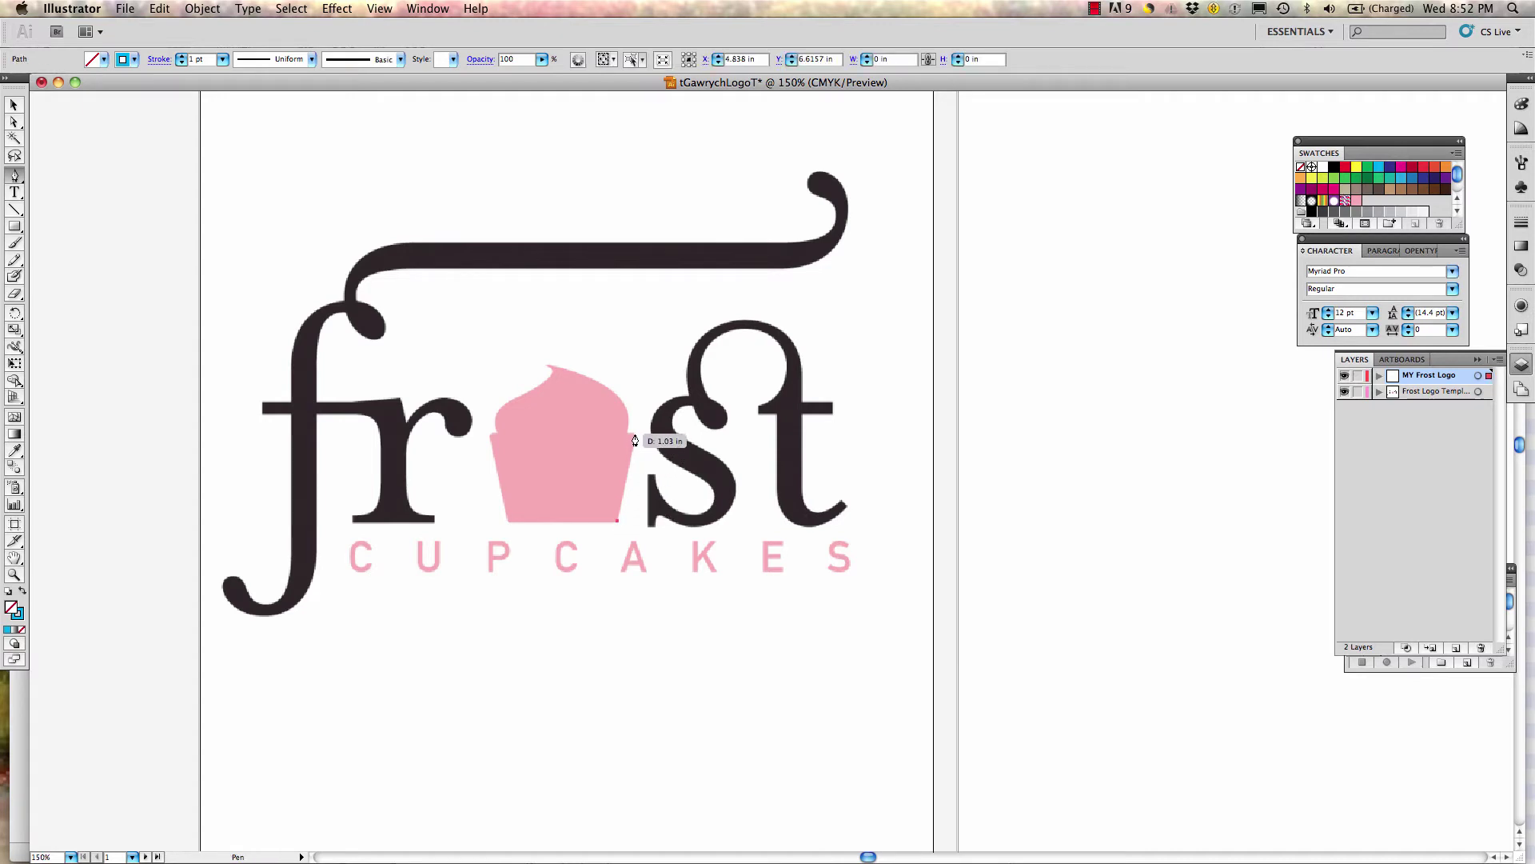
left_click(629, 438)
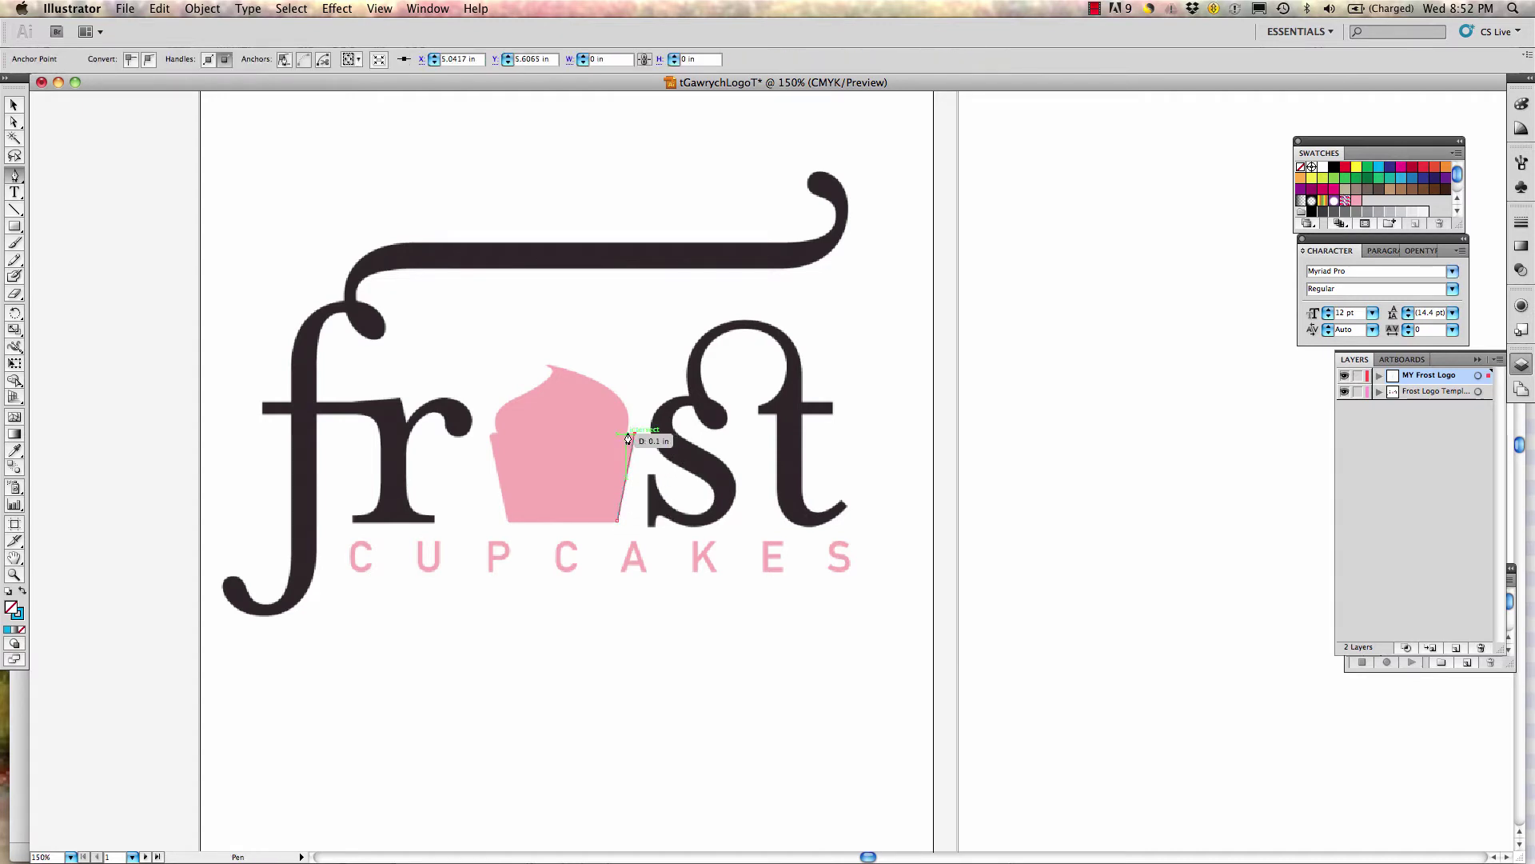
left_click(626, 435)
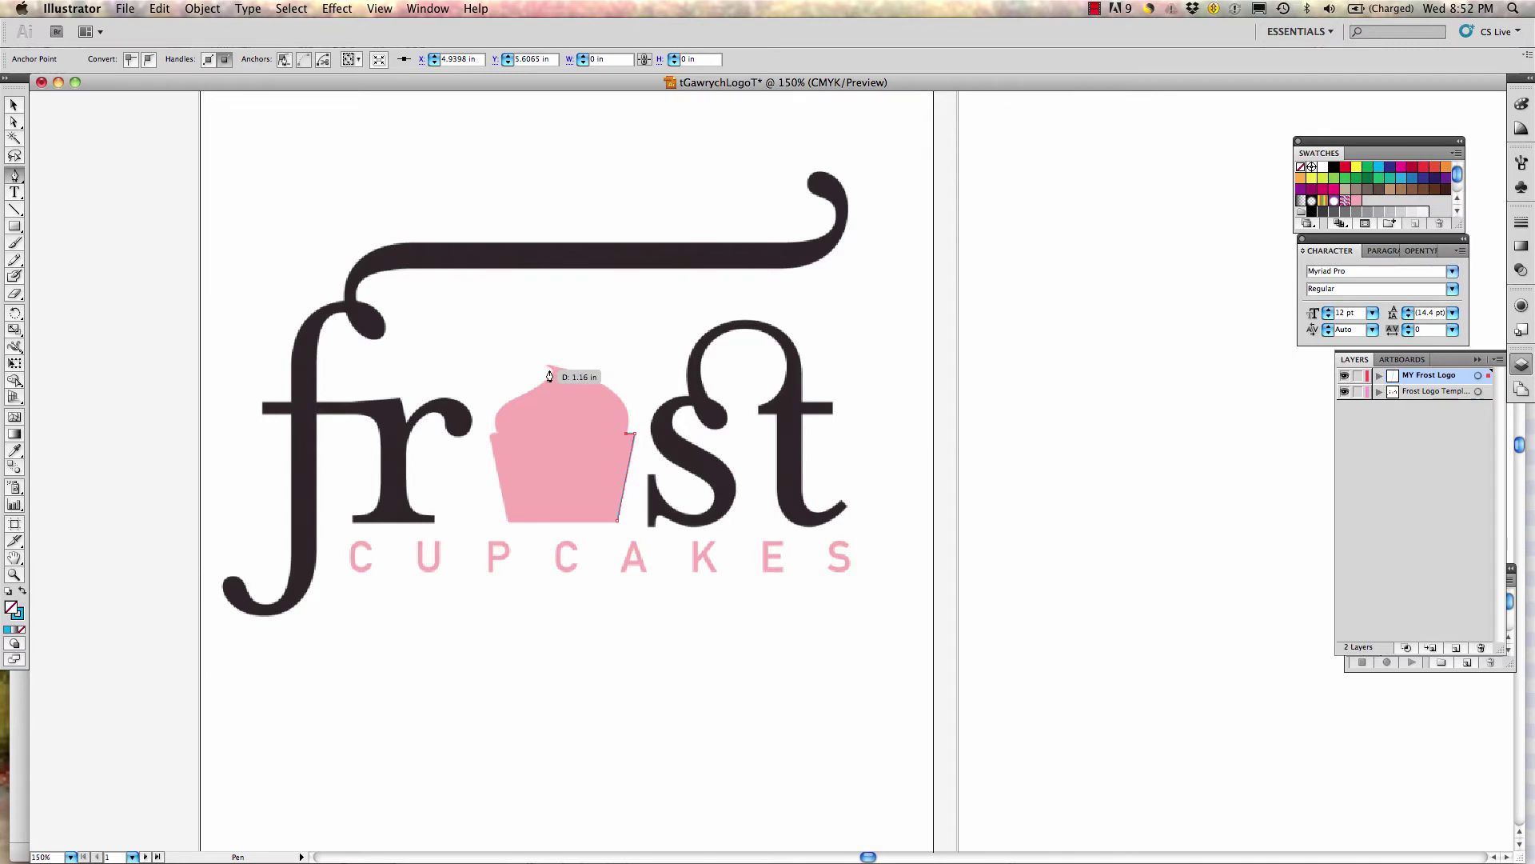
Trace the frosting's right side up to the tip with curved segments and continue down the upper left swirl
left_click_drag(548, 370, 648, 454)
left_click_drag(648, 453, 524, 399)
left_click_drag(524, 400, 499, 440)
left_click_drag(498, 440, 452, 346)
left_click_drag(448, 349, 448, 349)
left_click_drag(549, 366, 548, 372)
left_click_drag(549, 372, 487, 417)
left_click_drag(487, 418, 486, 416)
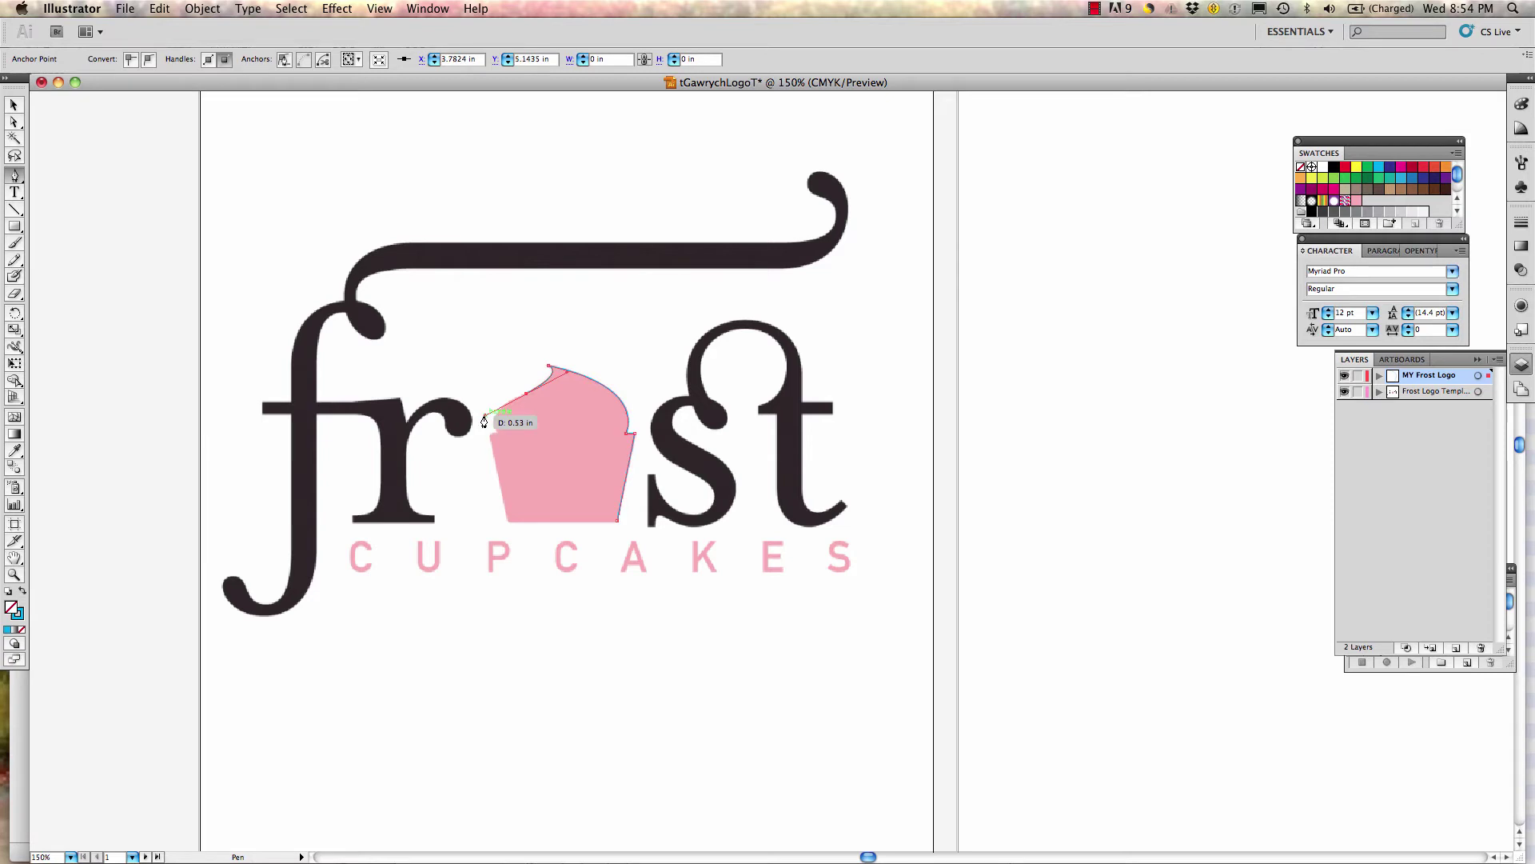
Remove the swirl anchor's outgoing handle, trace the frosting's lower left curve and the wrapper's left and bottom edges, and close the path
left_click(526, 394)
left_click_drag(498, 432, 507, 463)
left_click_drag(497, 439, 507, 521)
left_click_drag(507, 521, 618, 528)
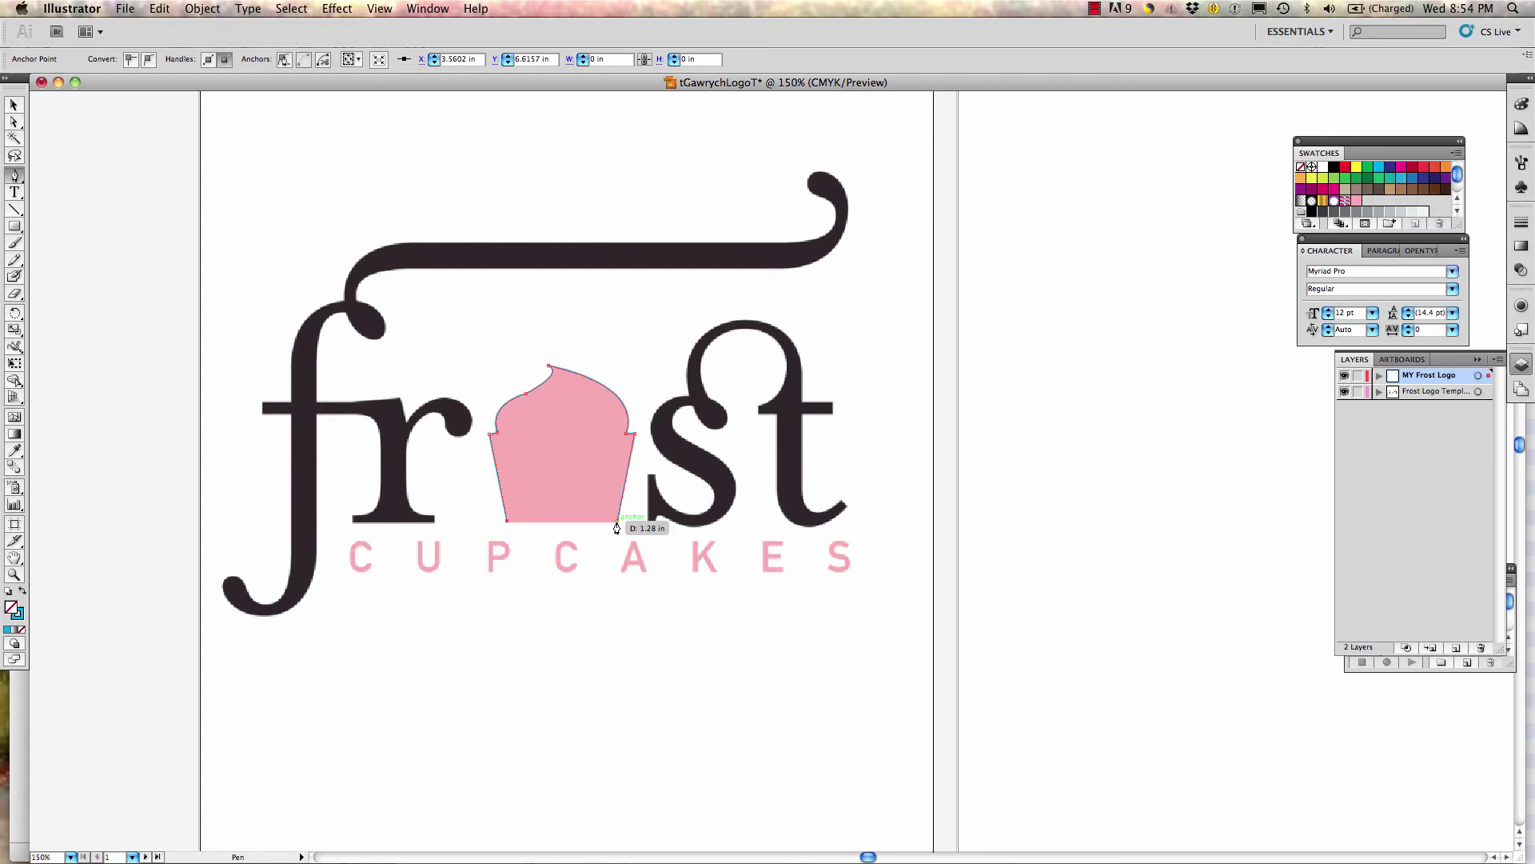
left_click_drag(616, 528, 616, 528)
Swap the cupcake's fill and stroke, try a rainbow gradient swatch, and fill the shape with the logo's pink swatch without a stroke
left_click(23, 594)
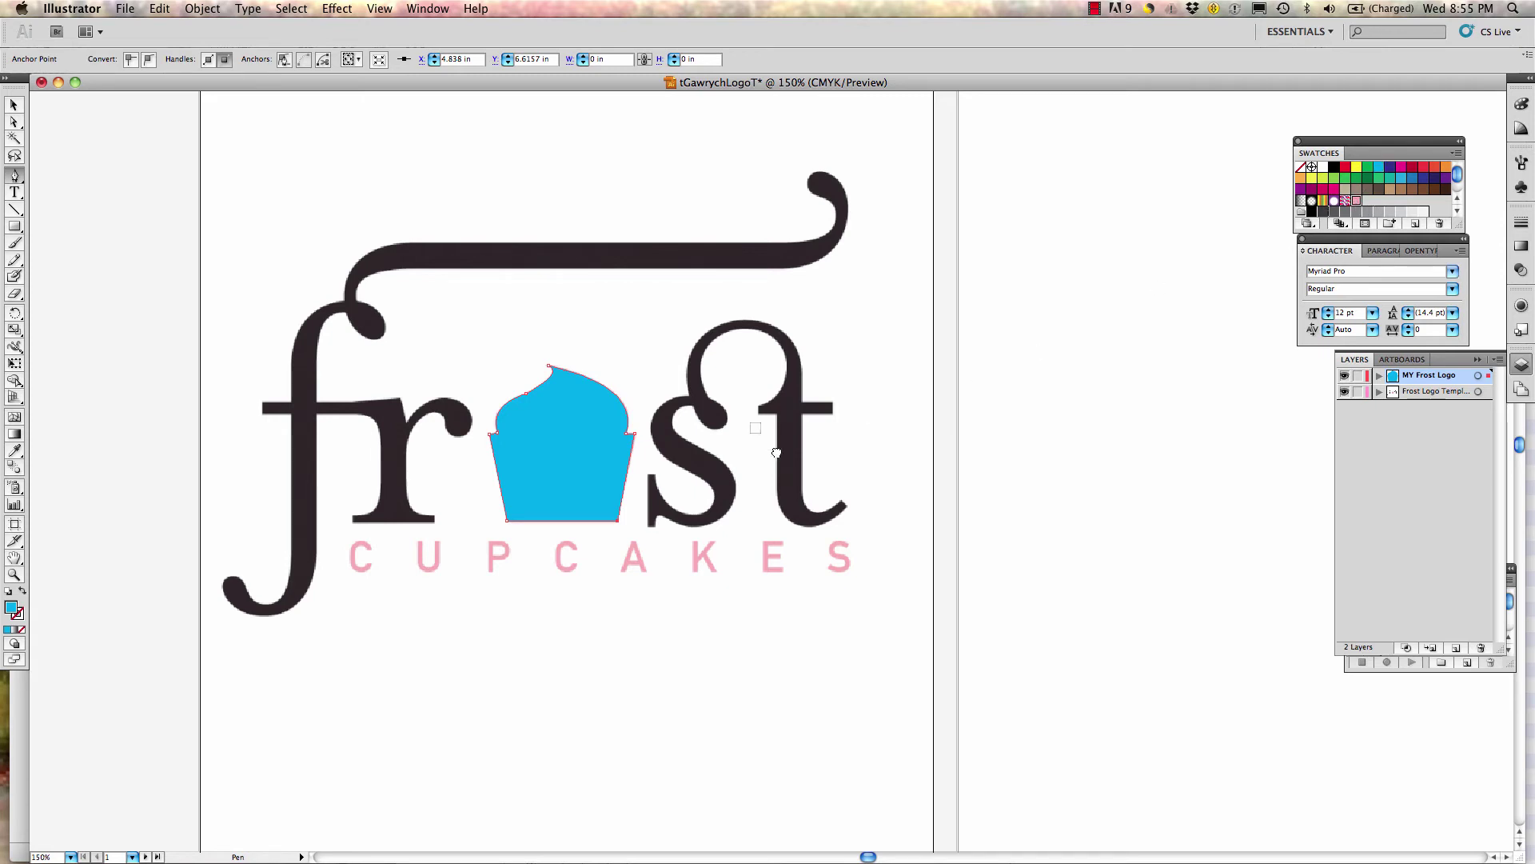
key("ctrl+z")
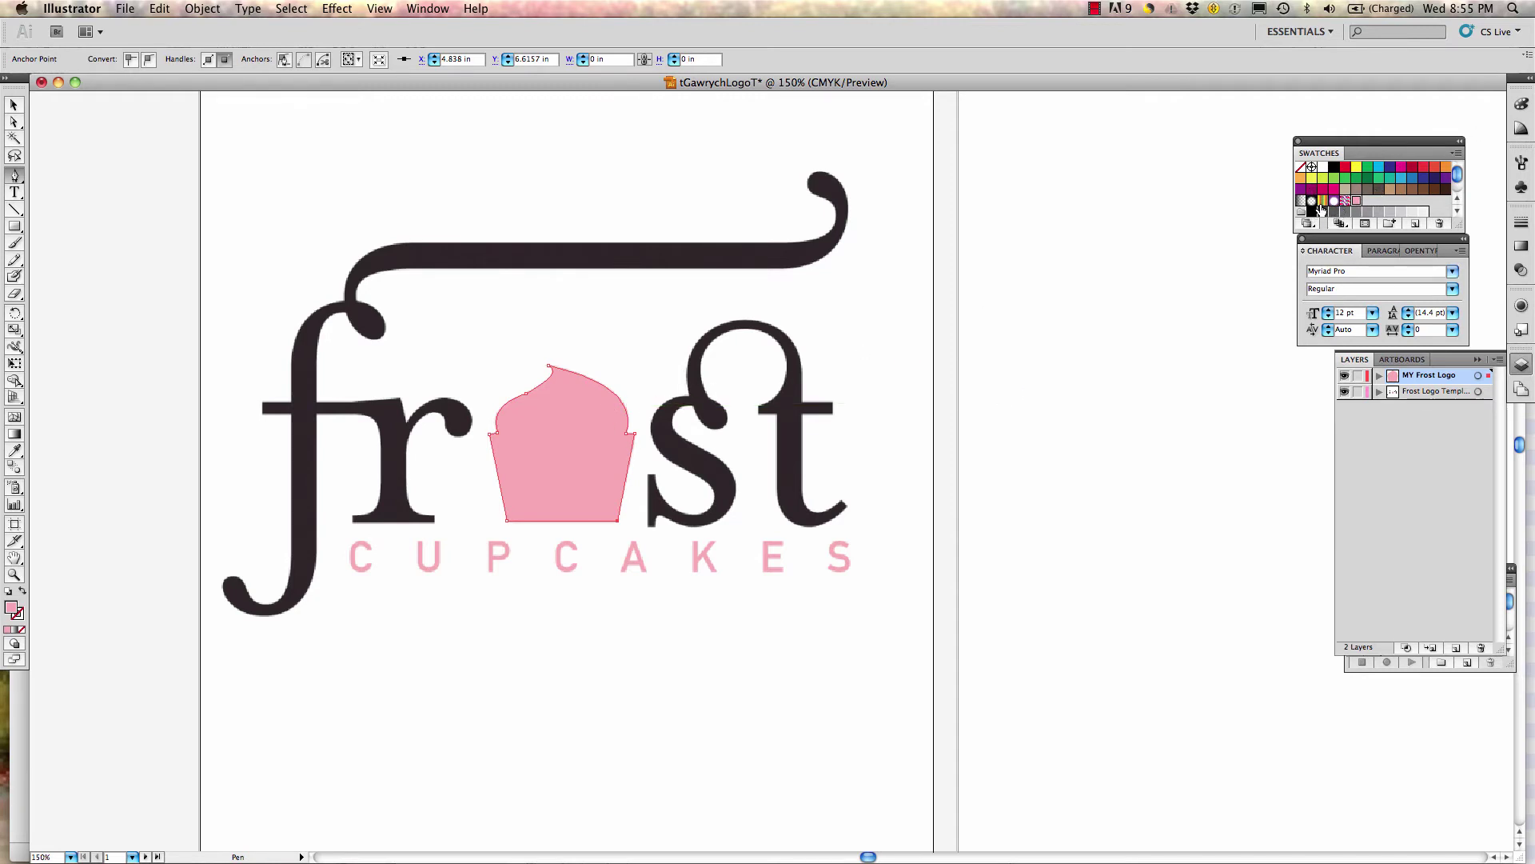
left_click_drag(1309, 208, 590, 466)
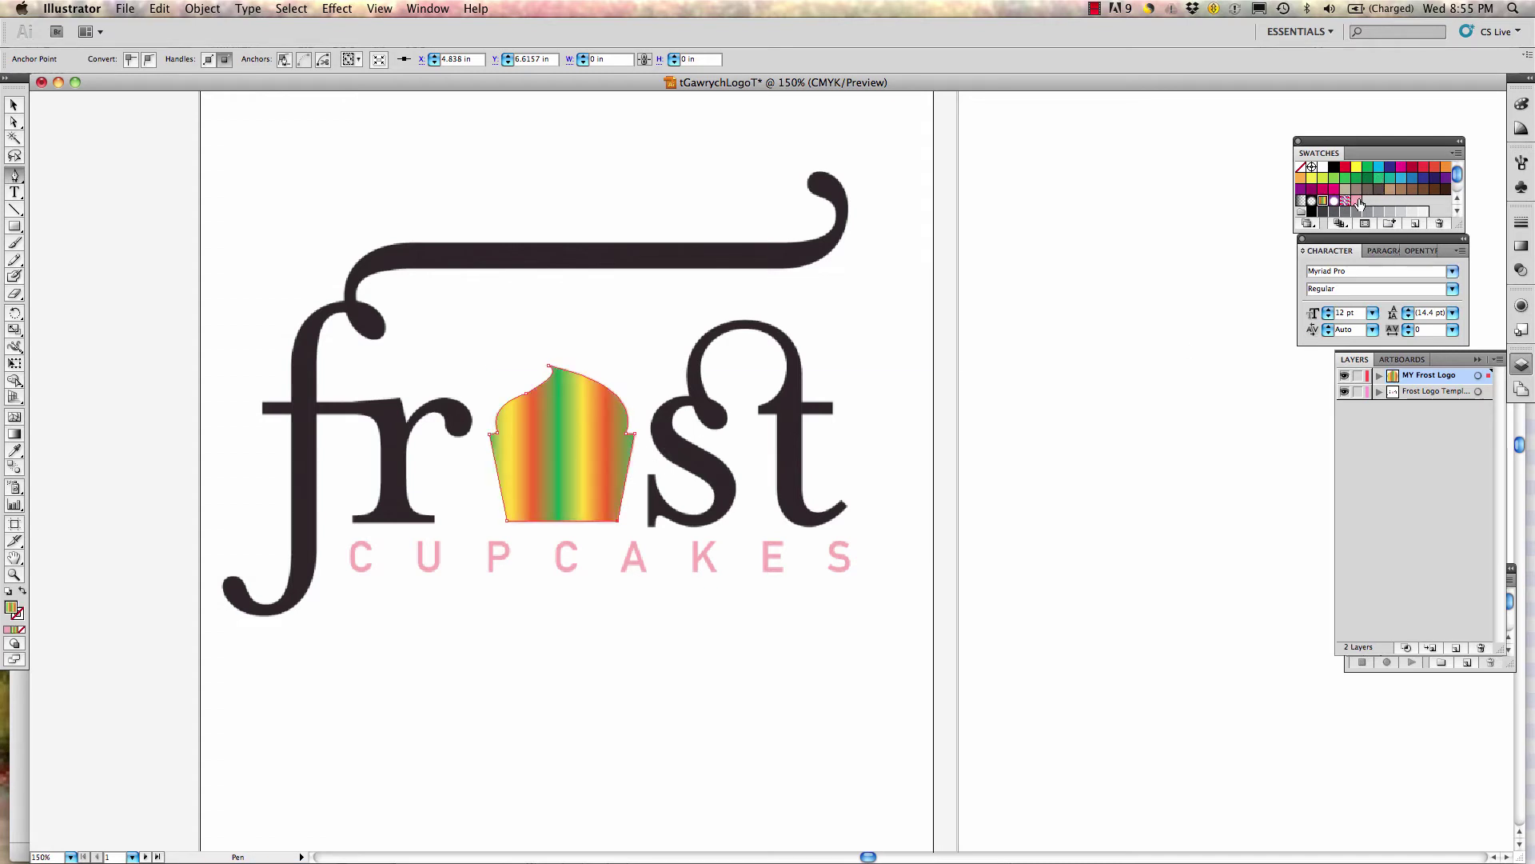
left_click_drag(1356, 200, 566, 452)
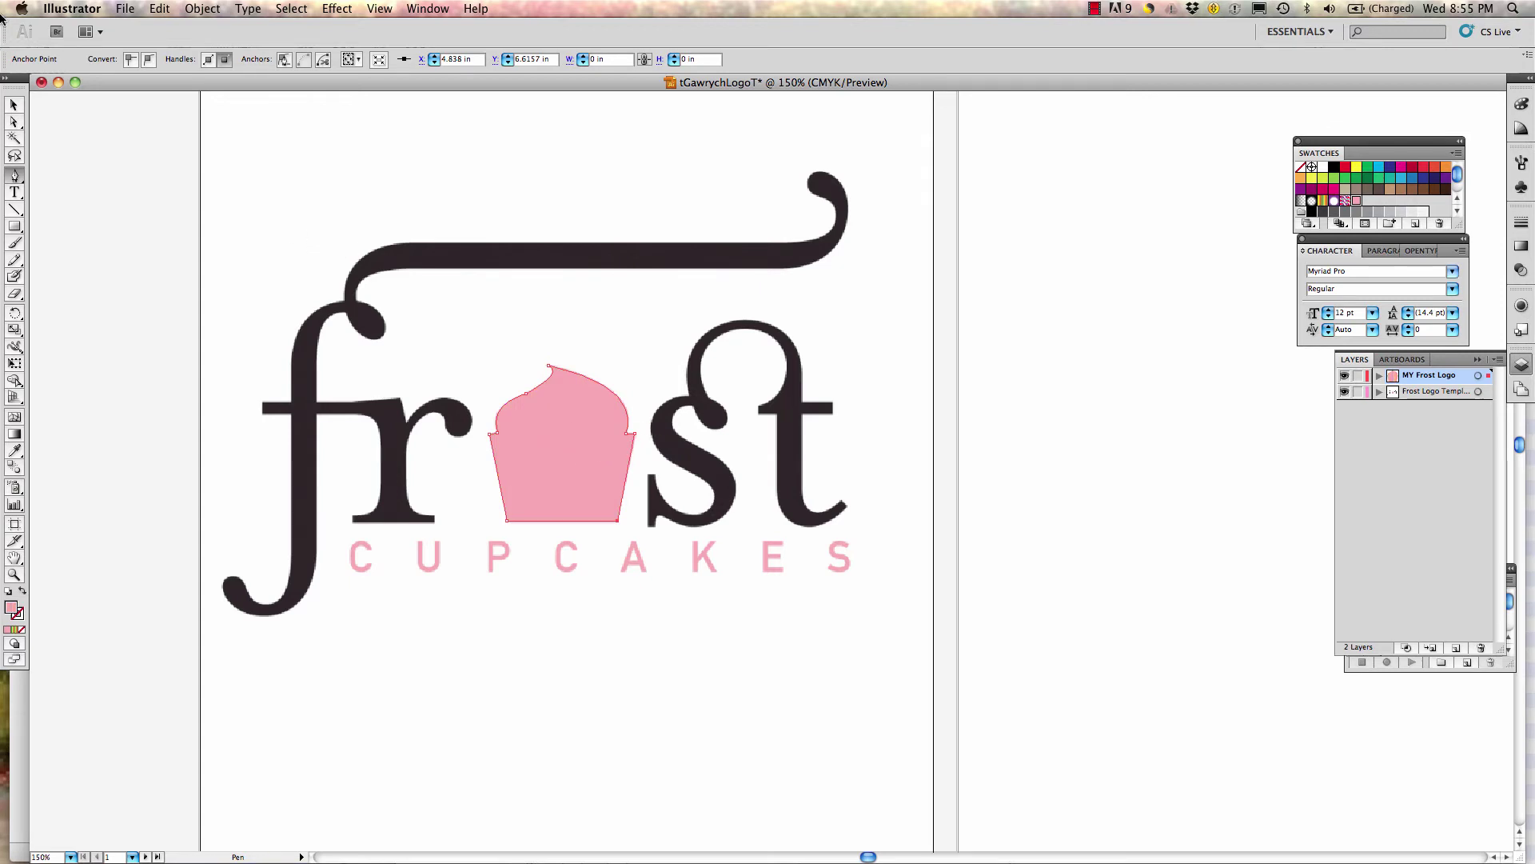
left_click(14, 105)
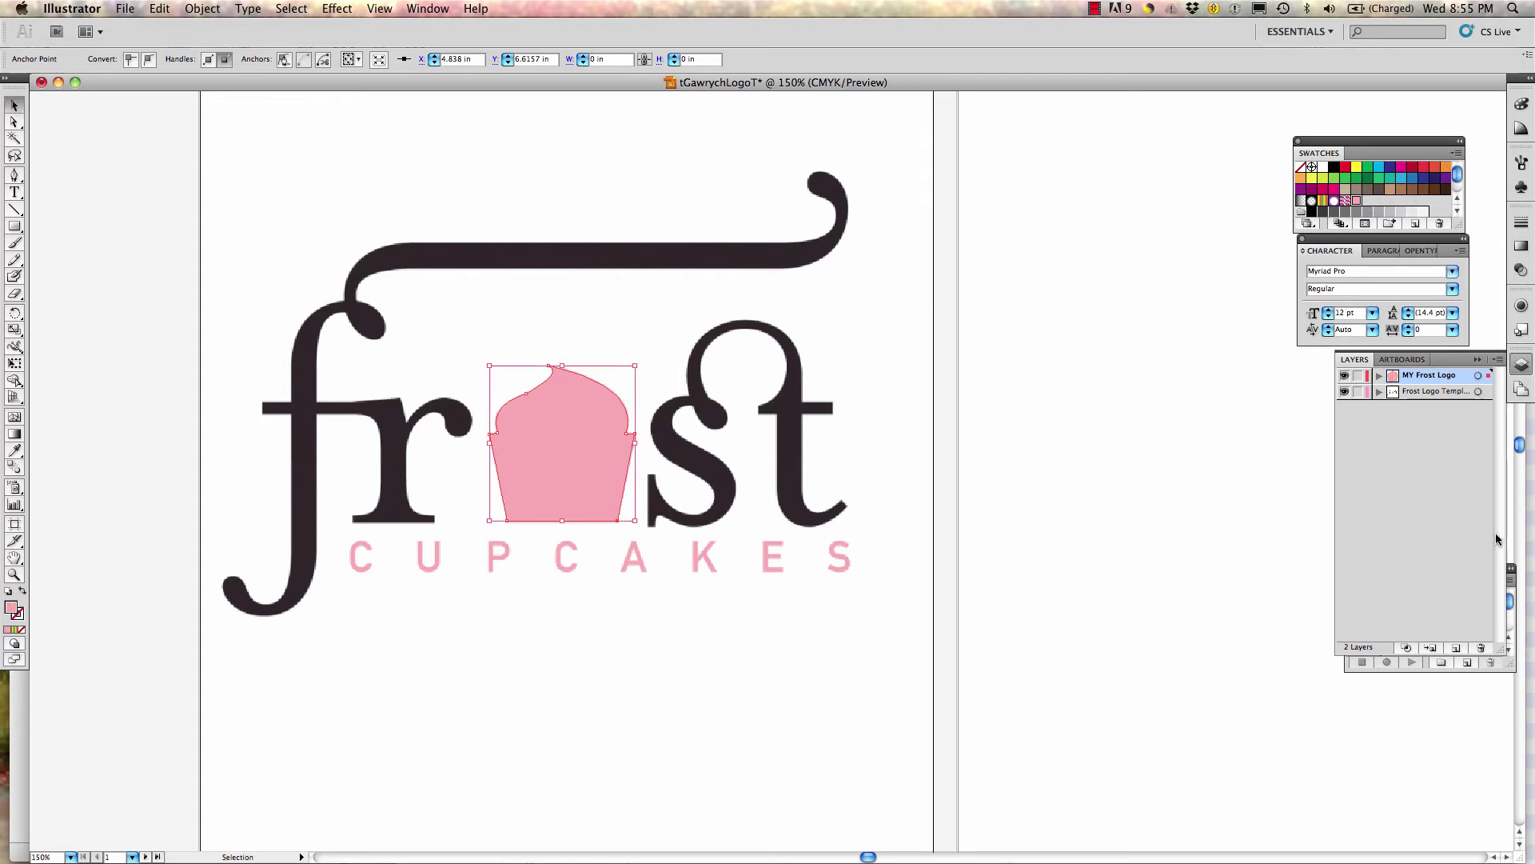
left_click(1140, 520)
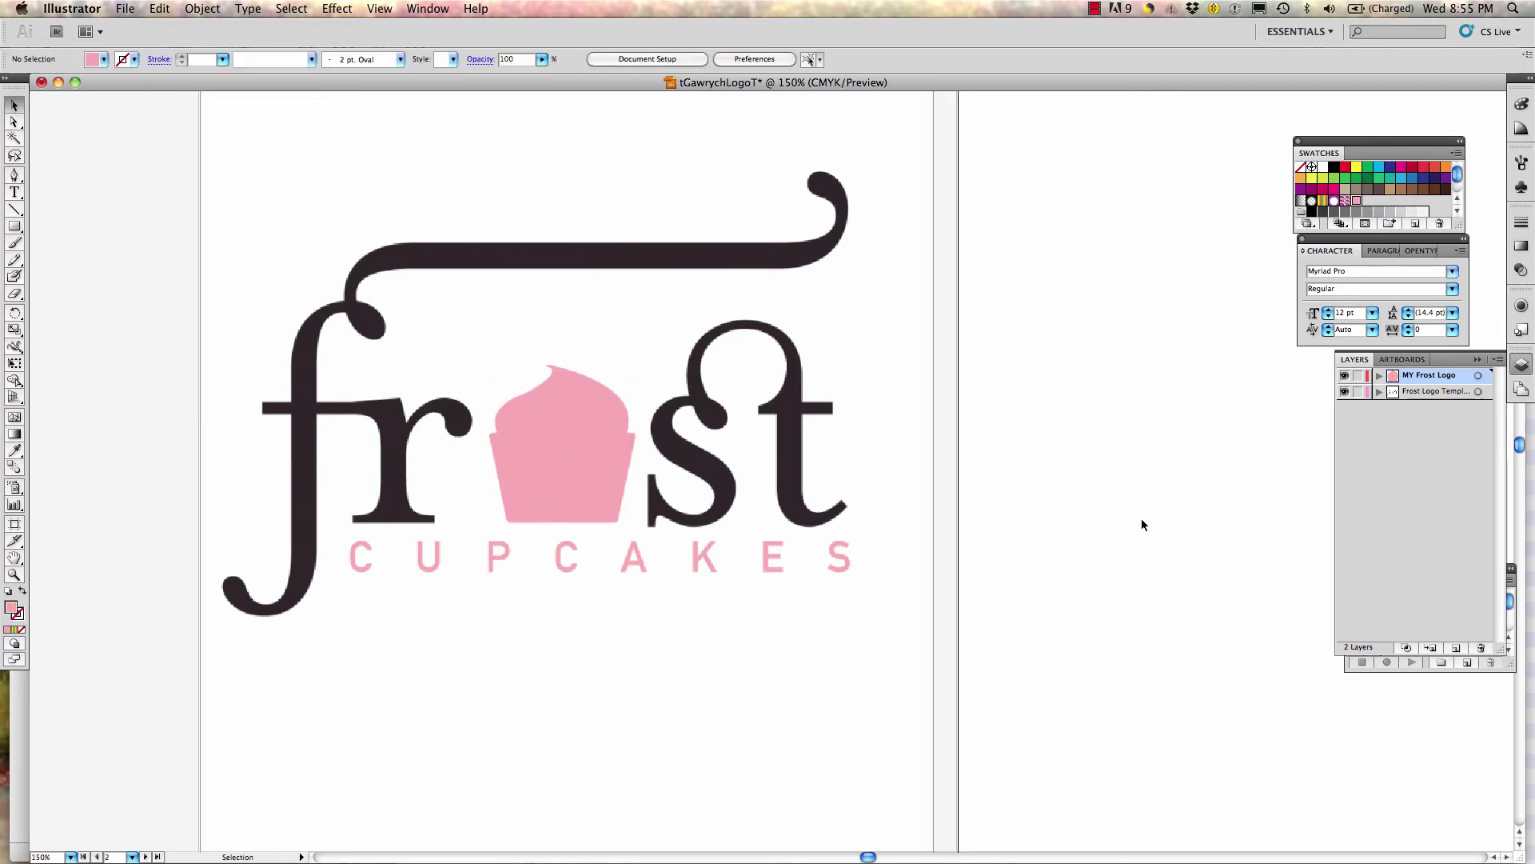
Select the traced cupcake, switch to the Type tool and look up where the character settings are opened
left_click(563, 453)
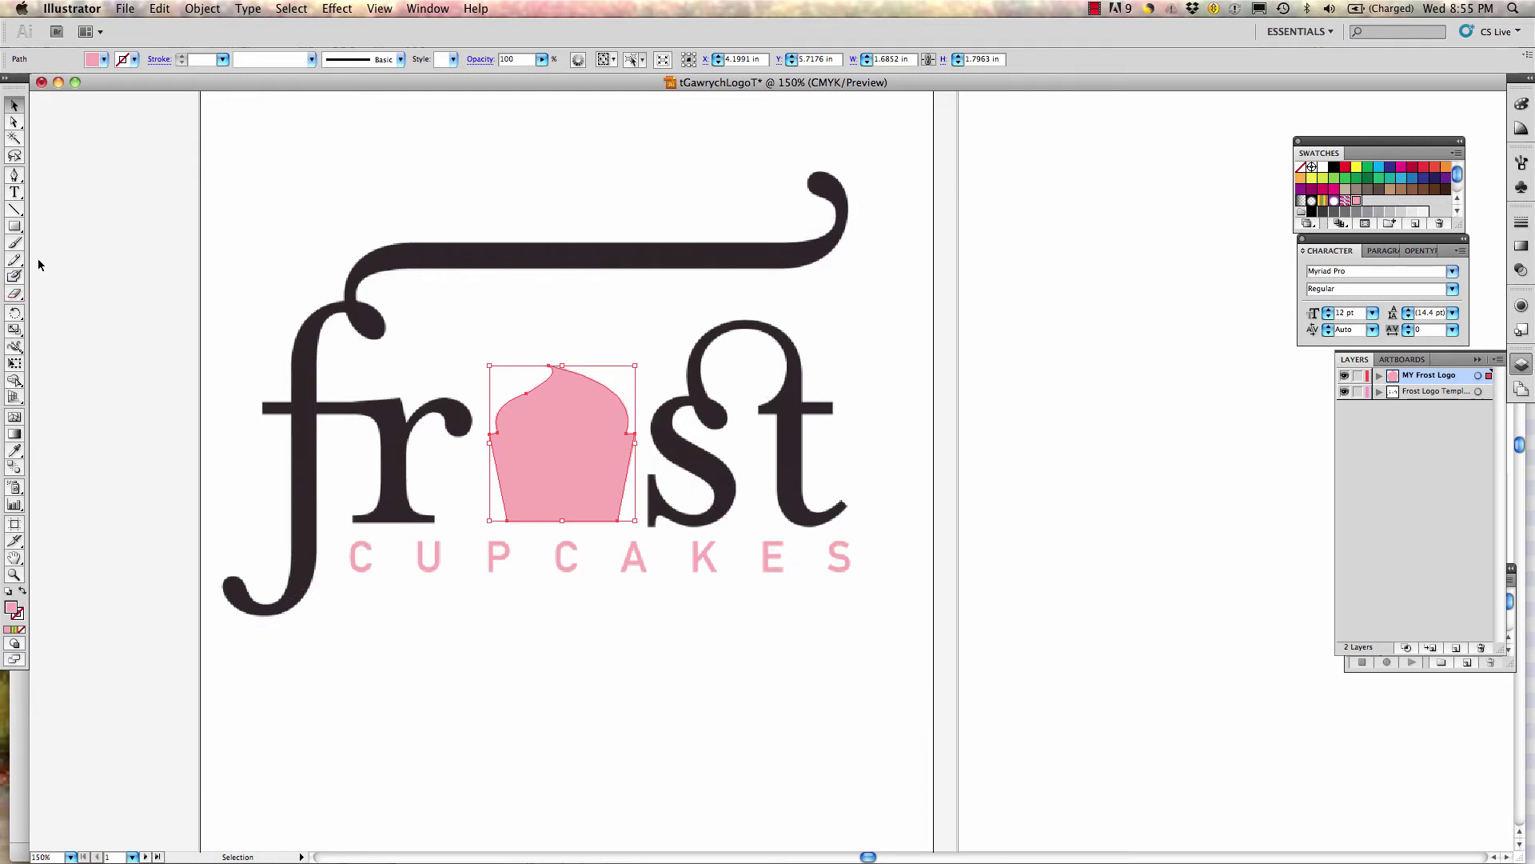
left_click(16, 194)
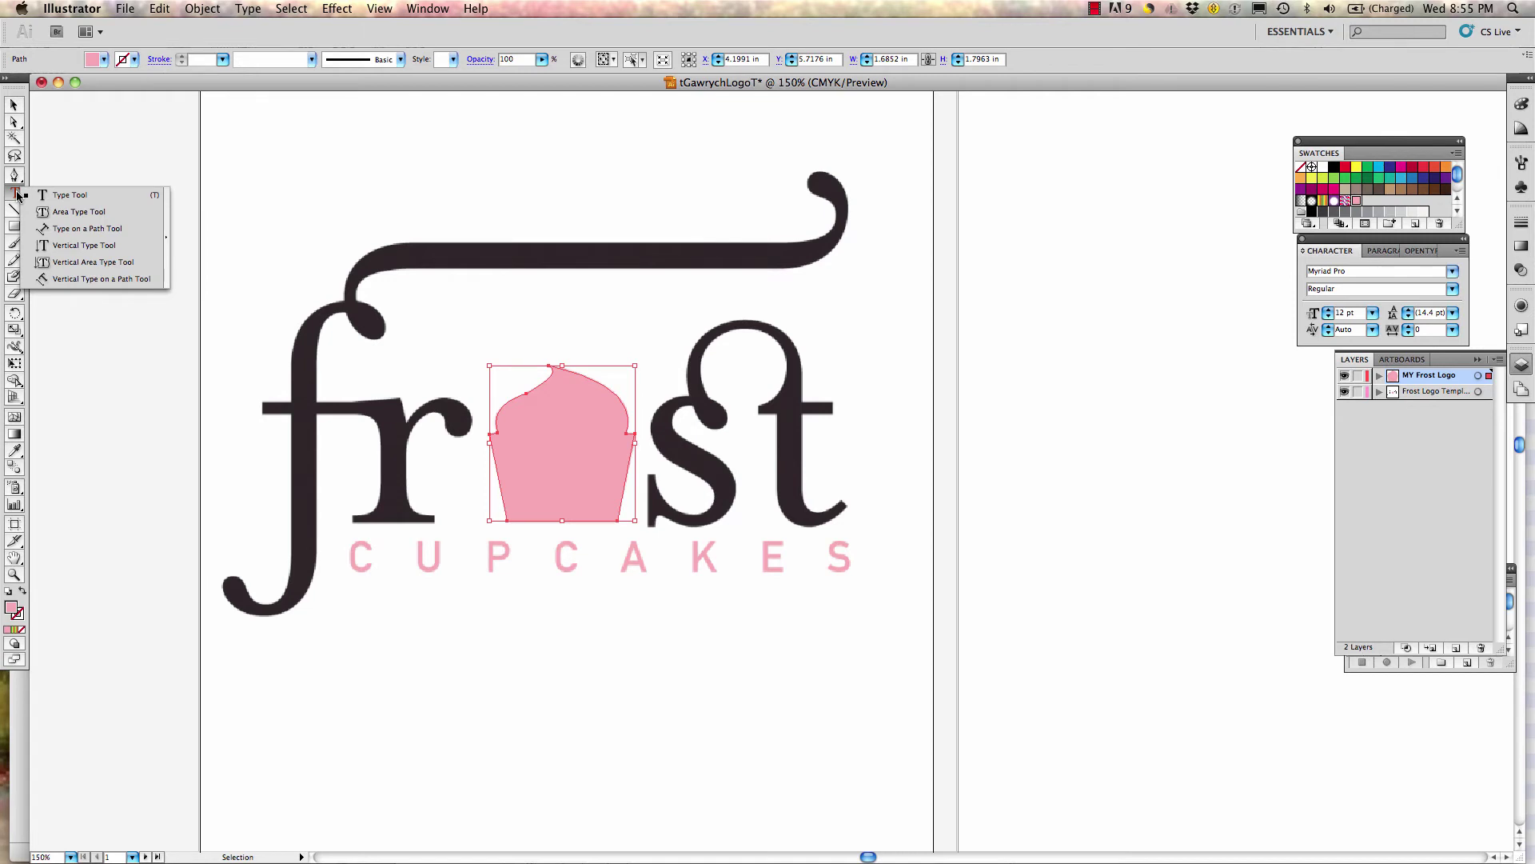
left_click(79, 200)
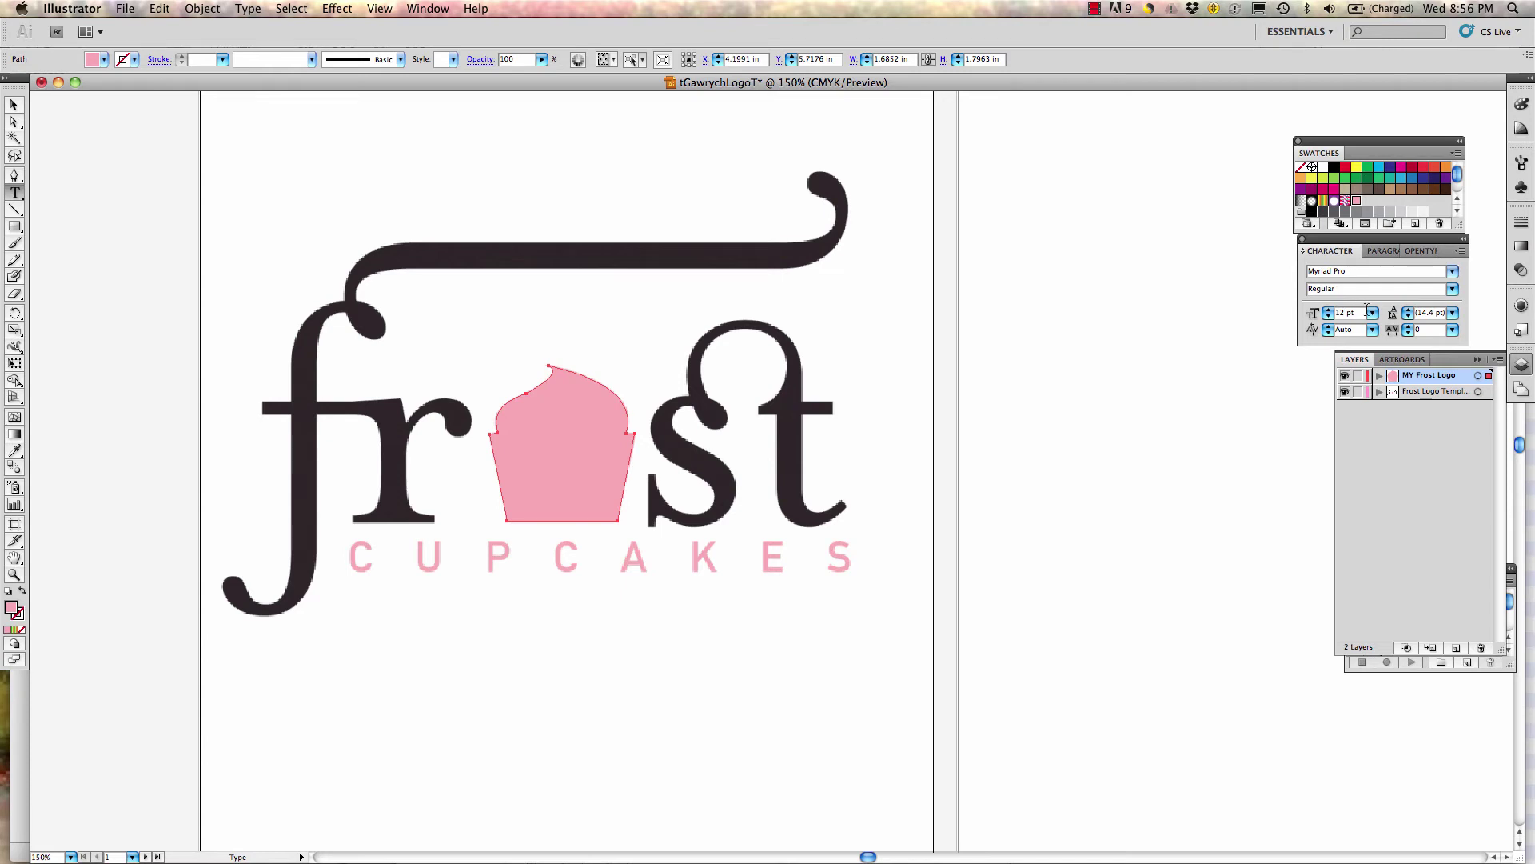
left_click(448, 8)
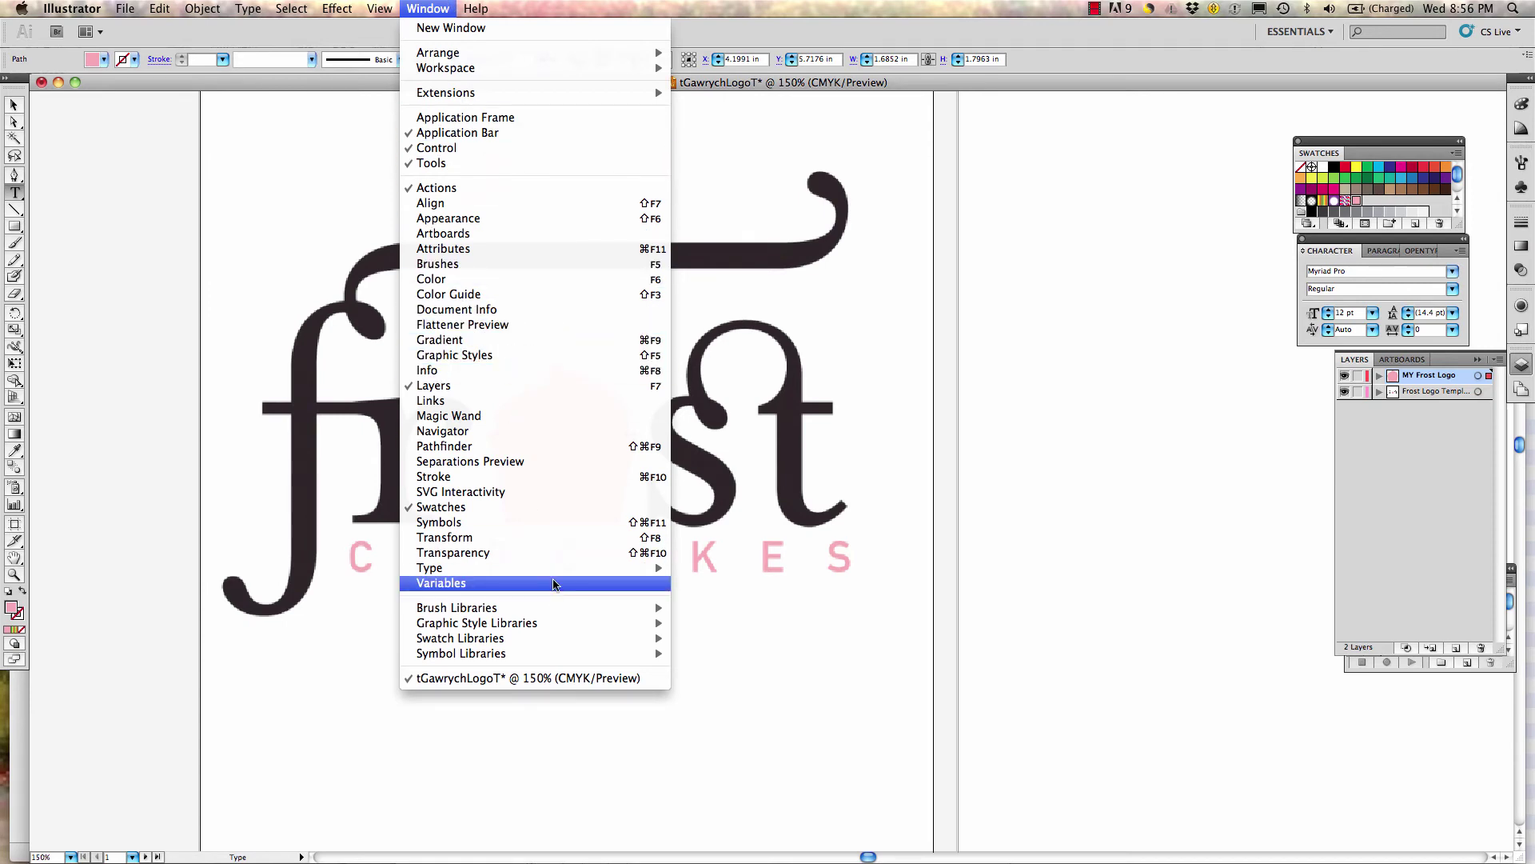
mouse_move(656, 569)
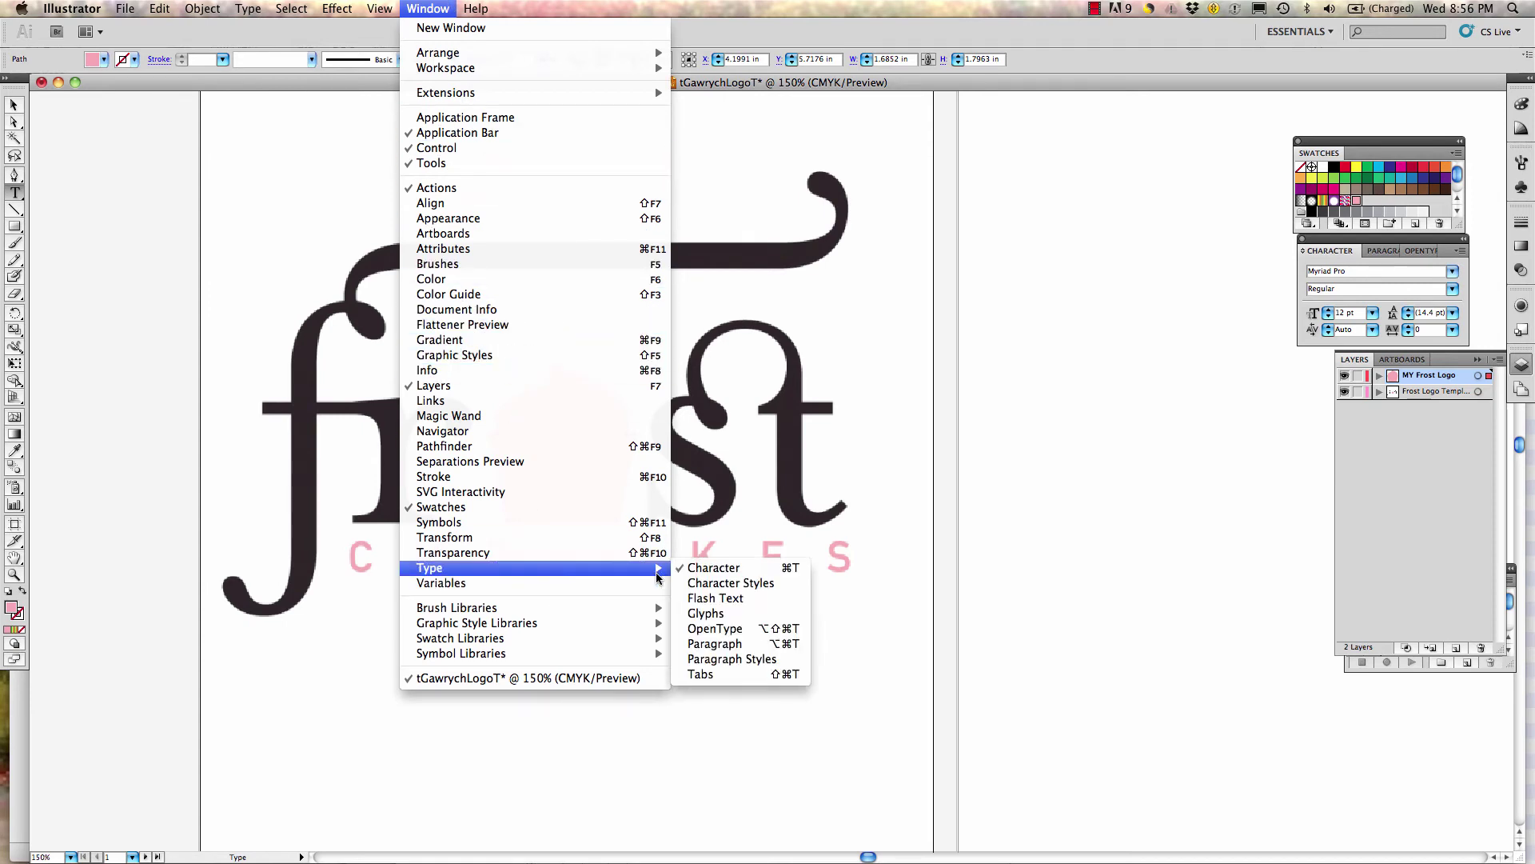
left_click(707, 570)
left_click(427, 8)
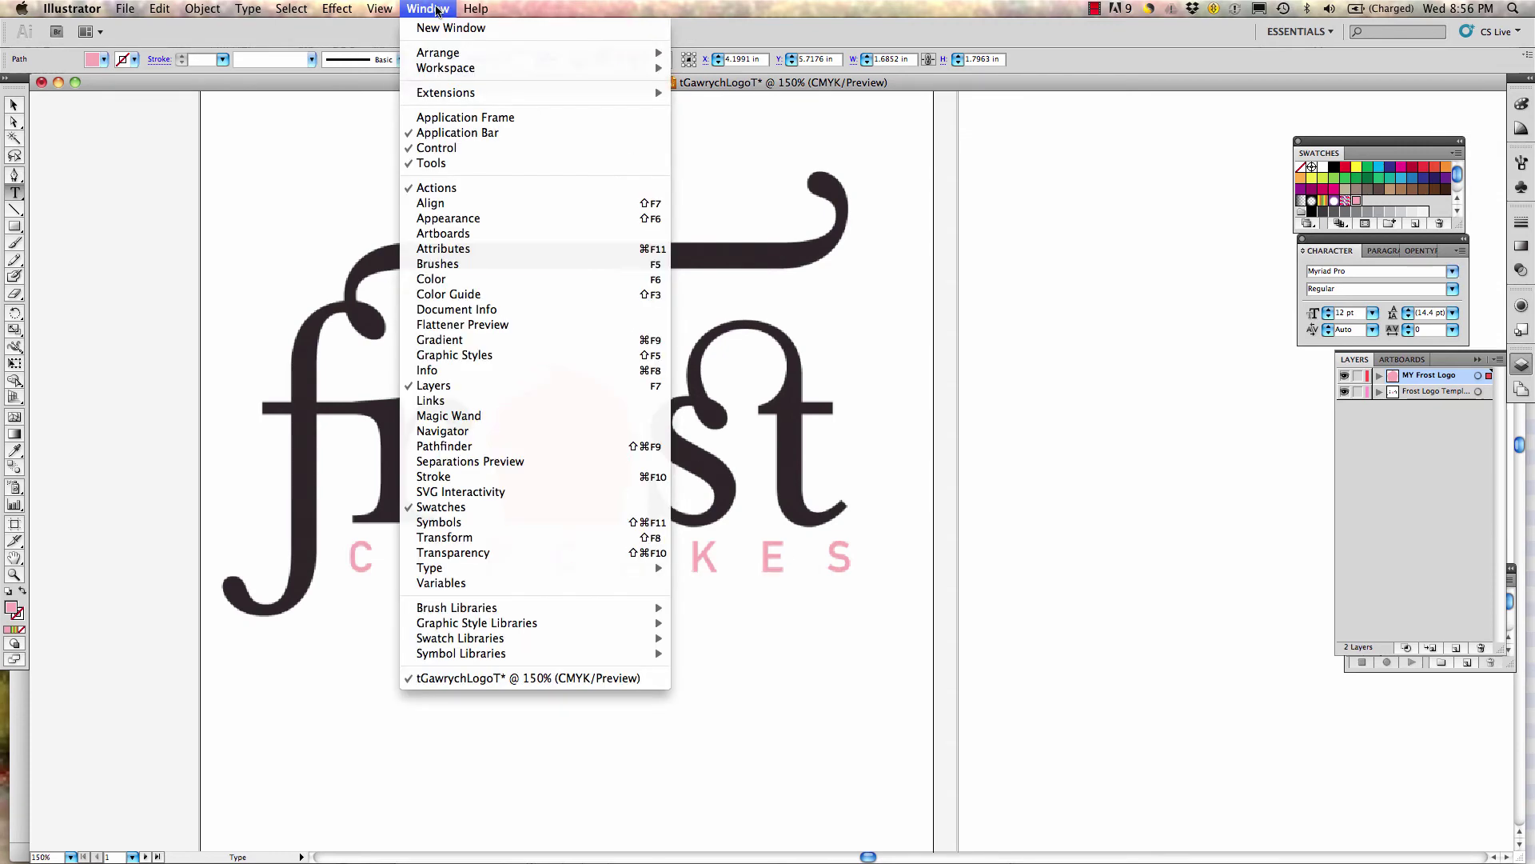
left_click(1502, 335)
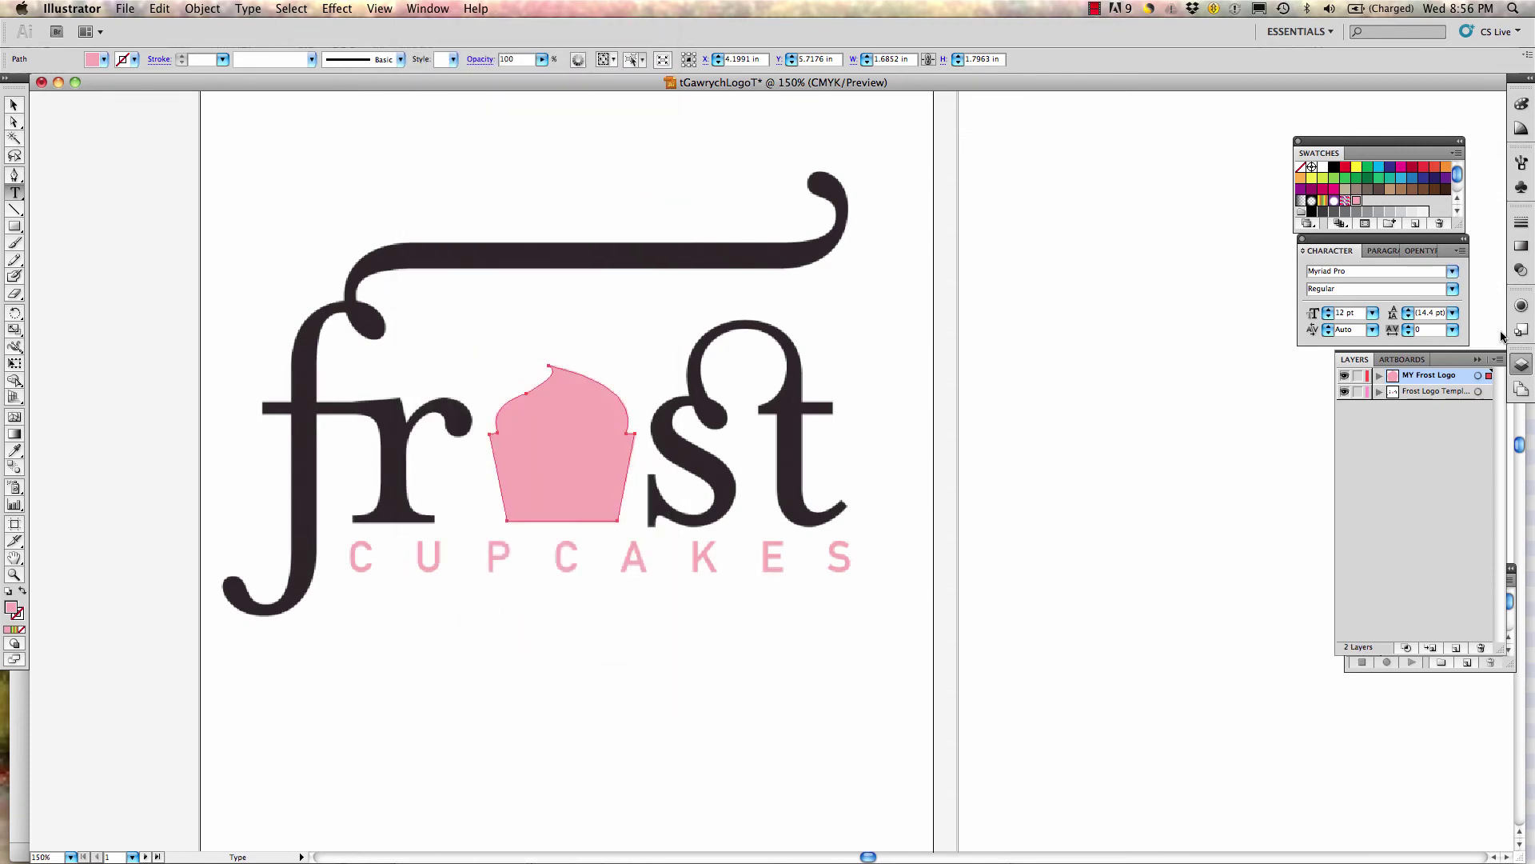
Set the type font to Romance Fatal Serif Std Bold at 48 pt
left_click(1452, 273)
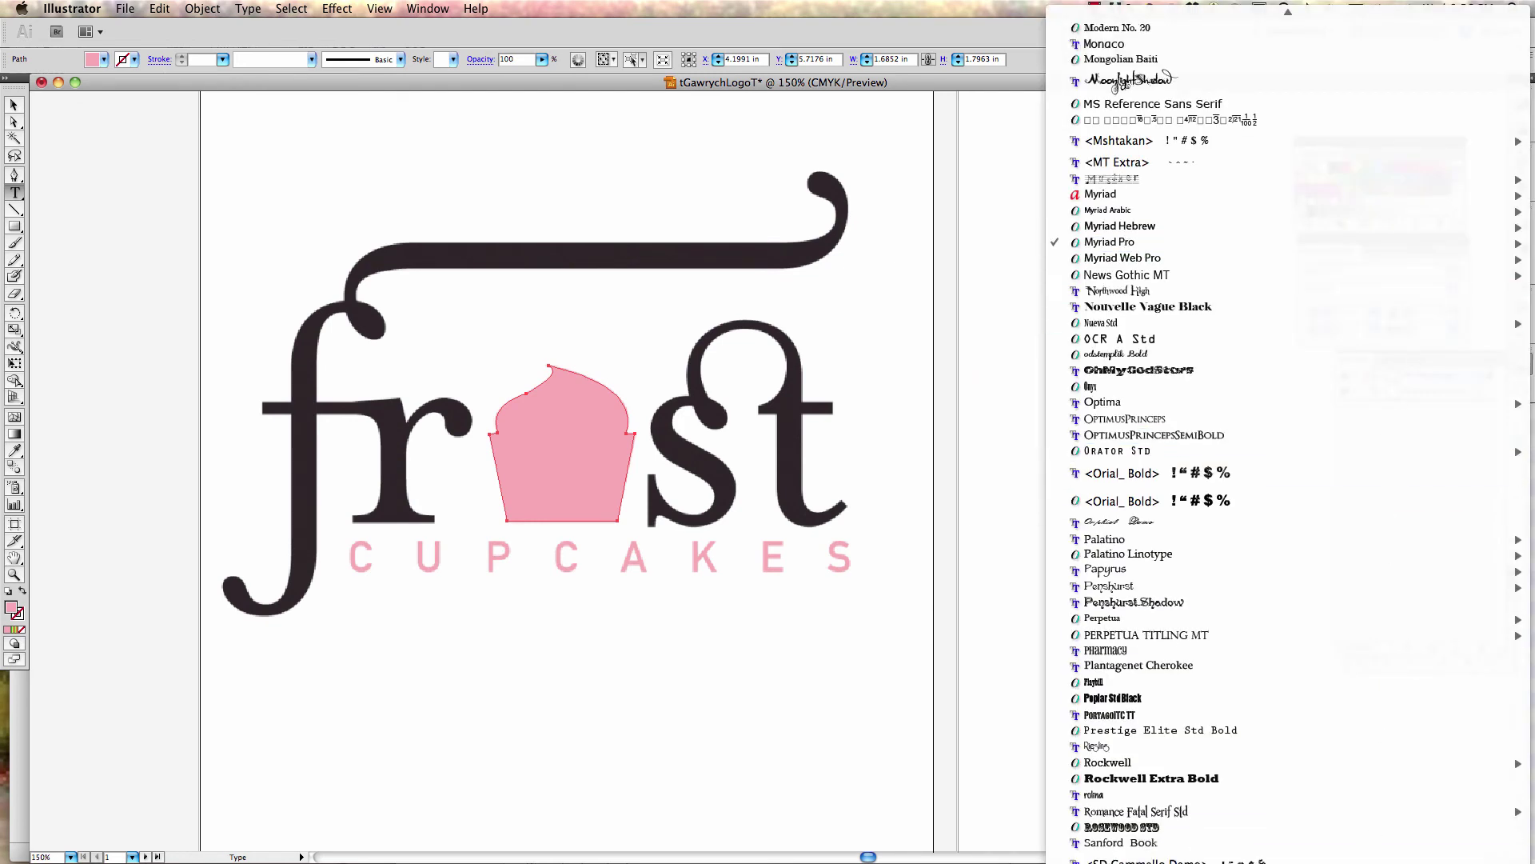
scroll(1316, 785, "down", 5)
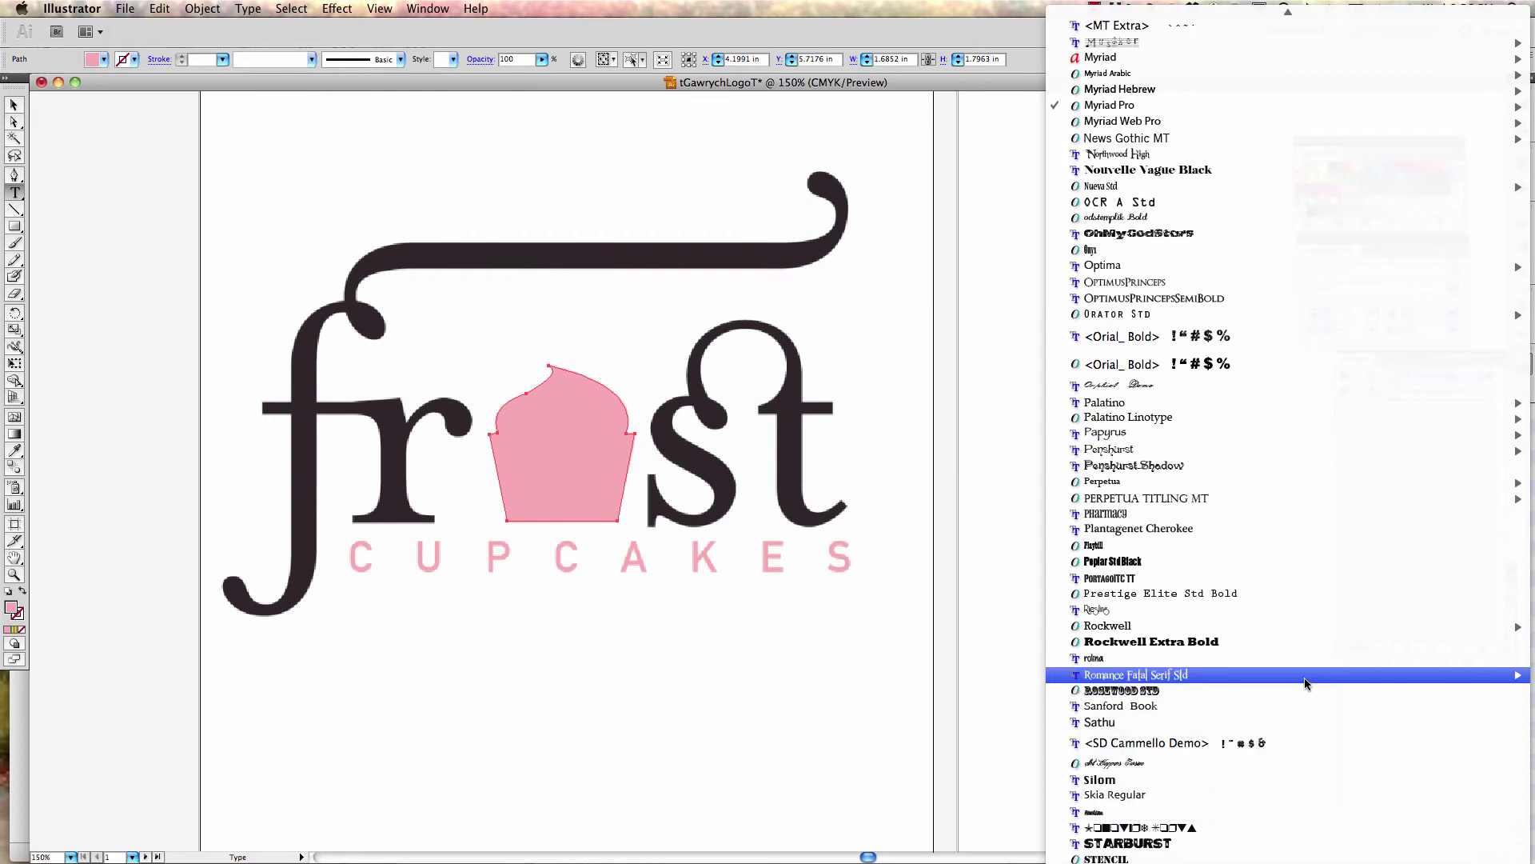
mouse_move(1305, 676)
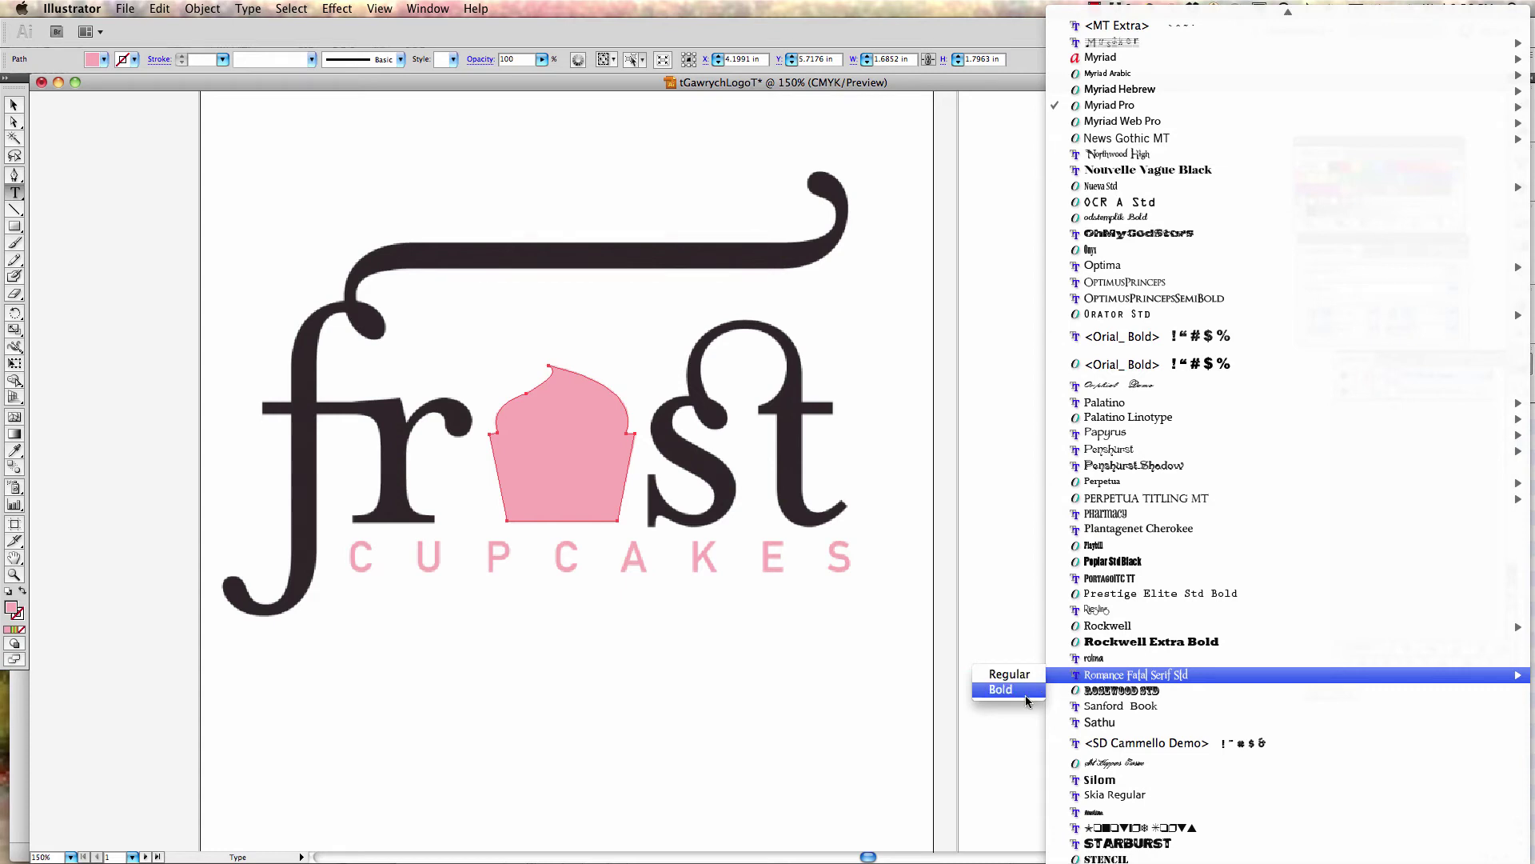
left_click(1001, 690)
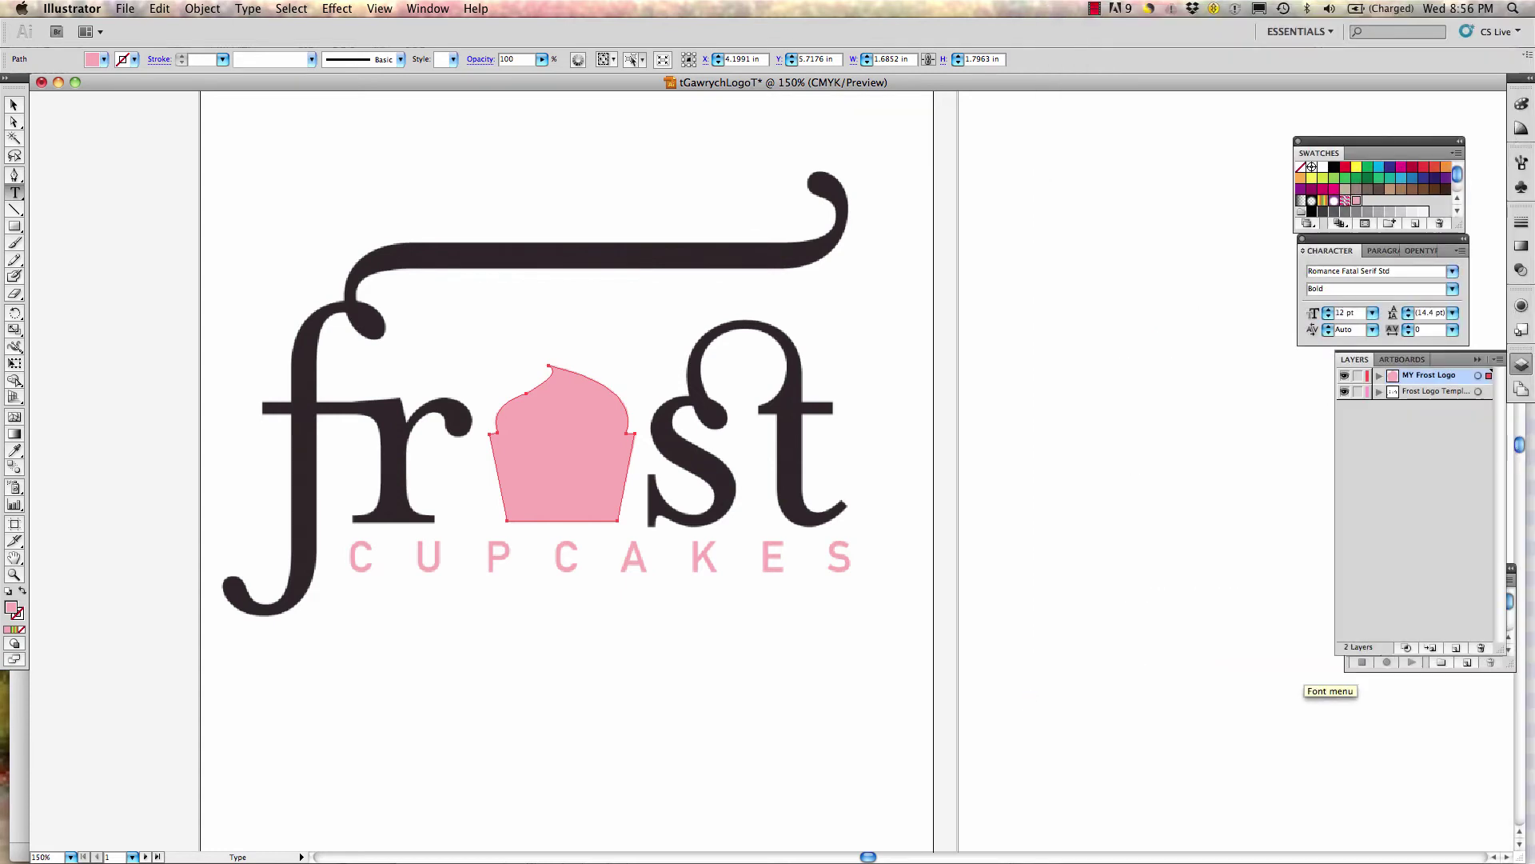
left_click(1373, 313)
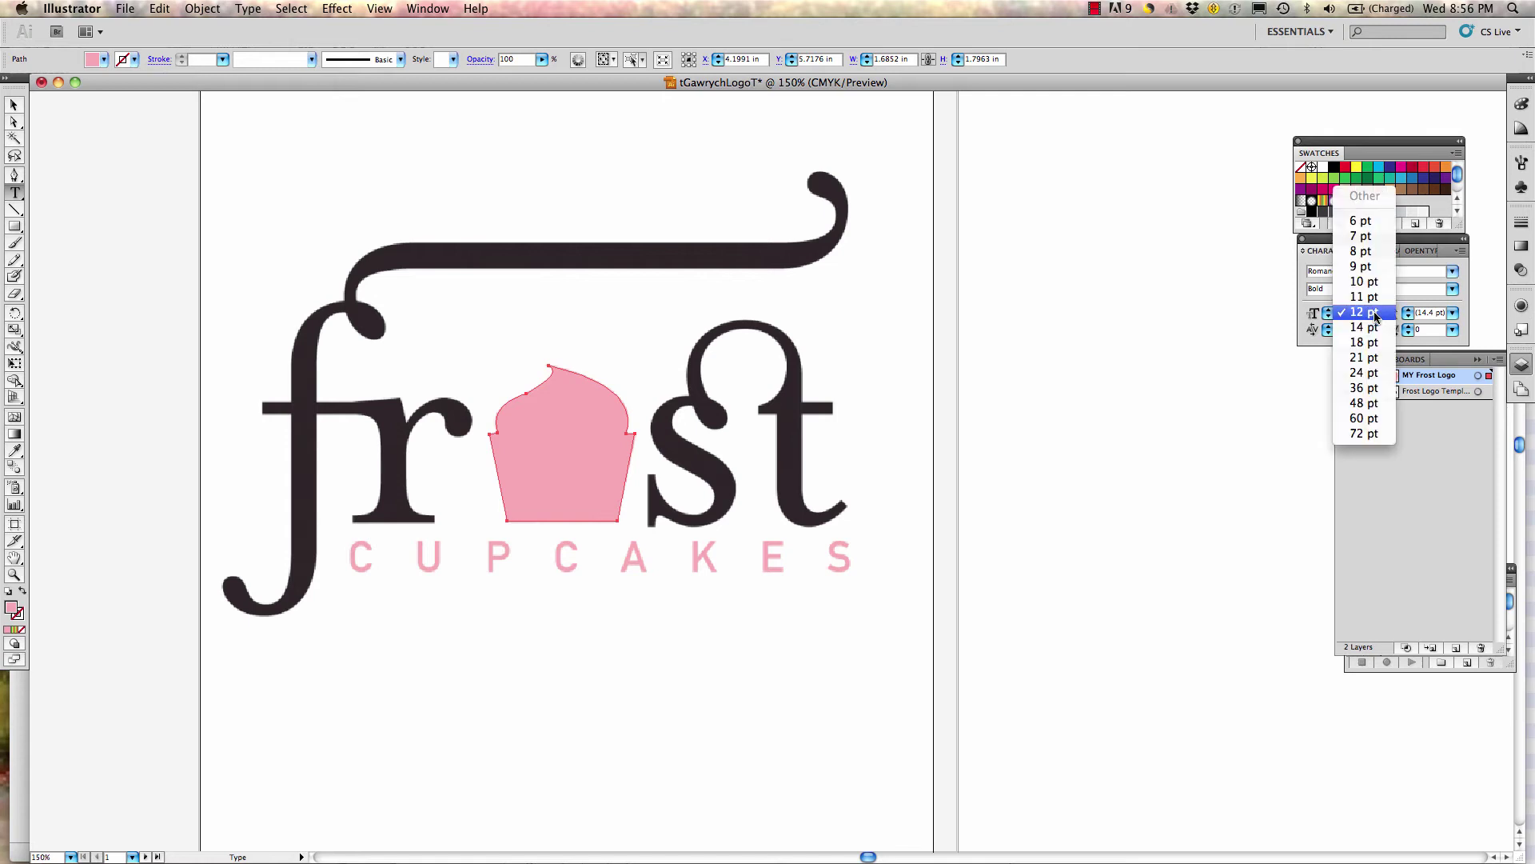
left_click(1381, 412)
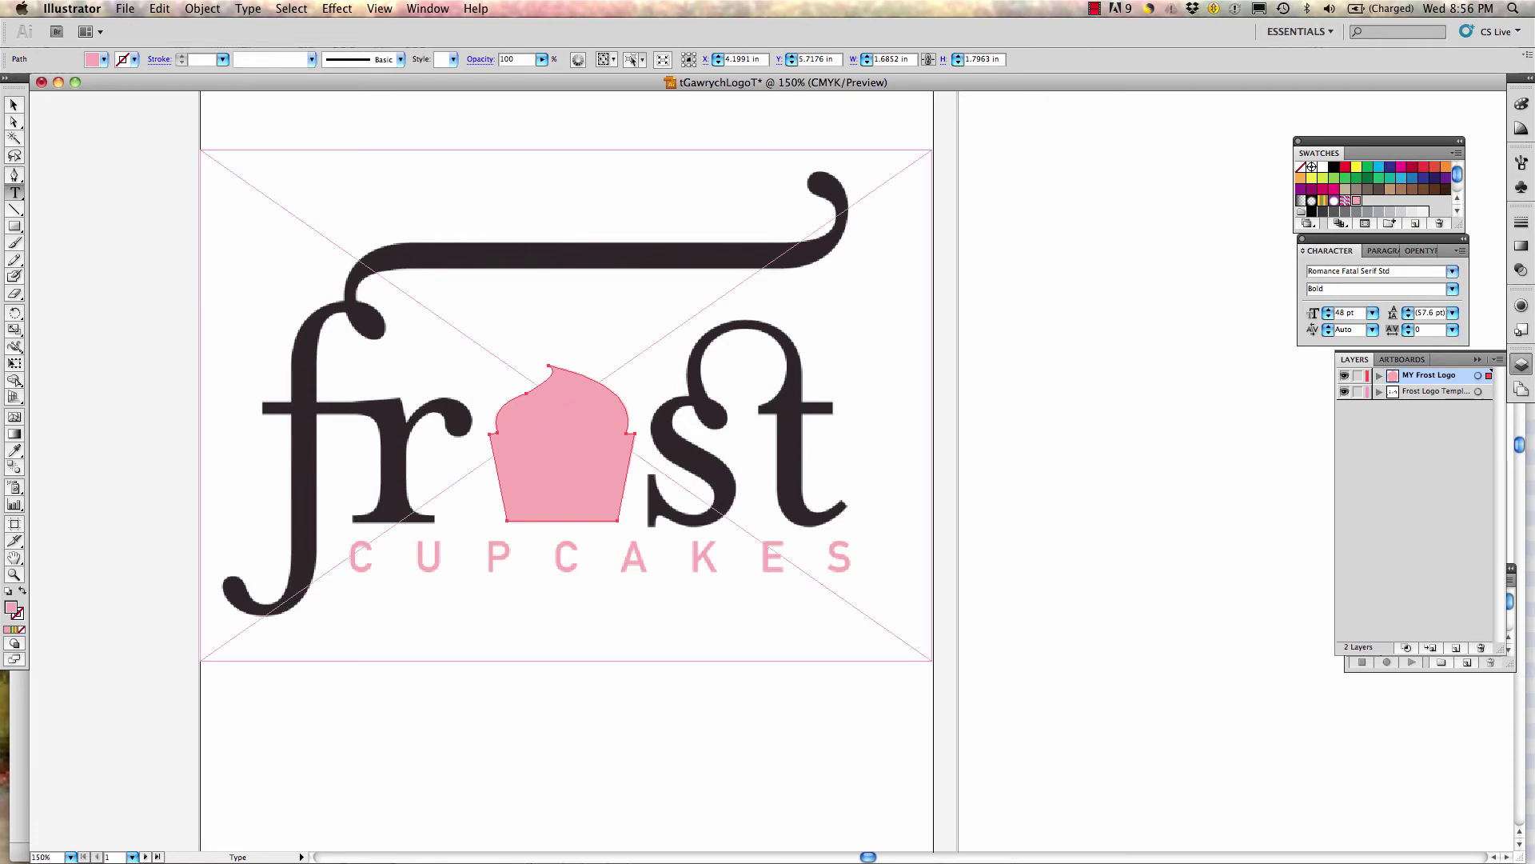
Add point text reading "fr" above the template's f and select it as an object
left_click(243, 287)
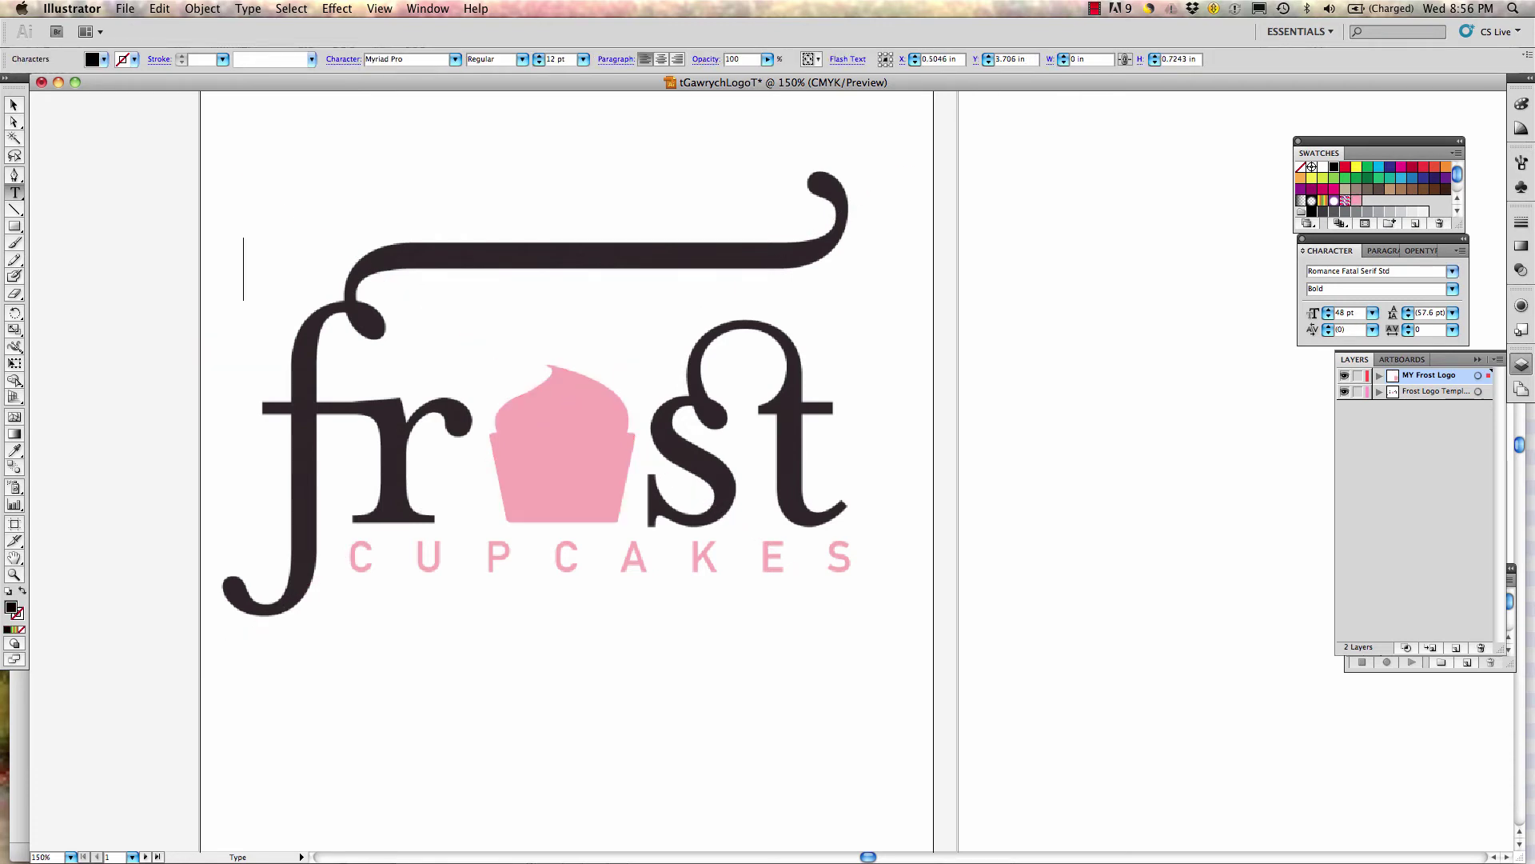
type("fr")
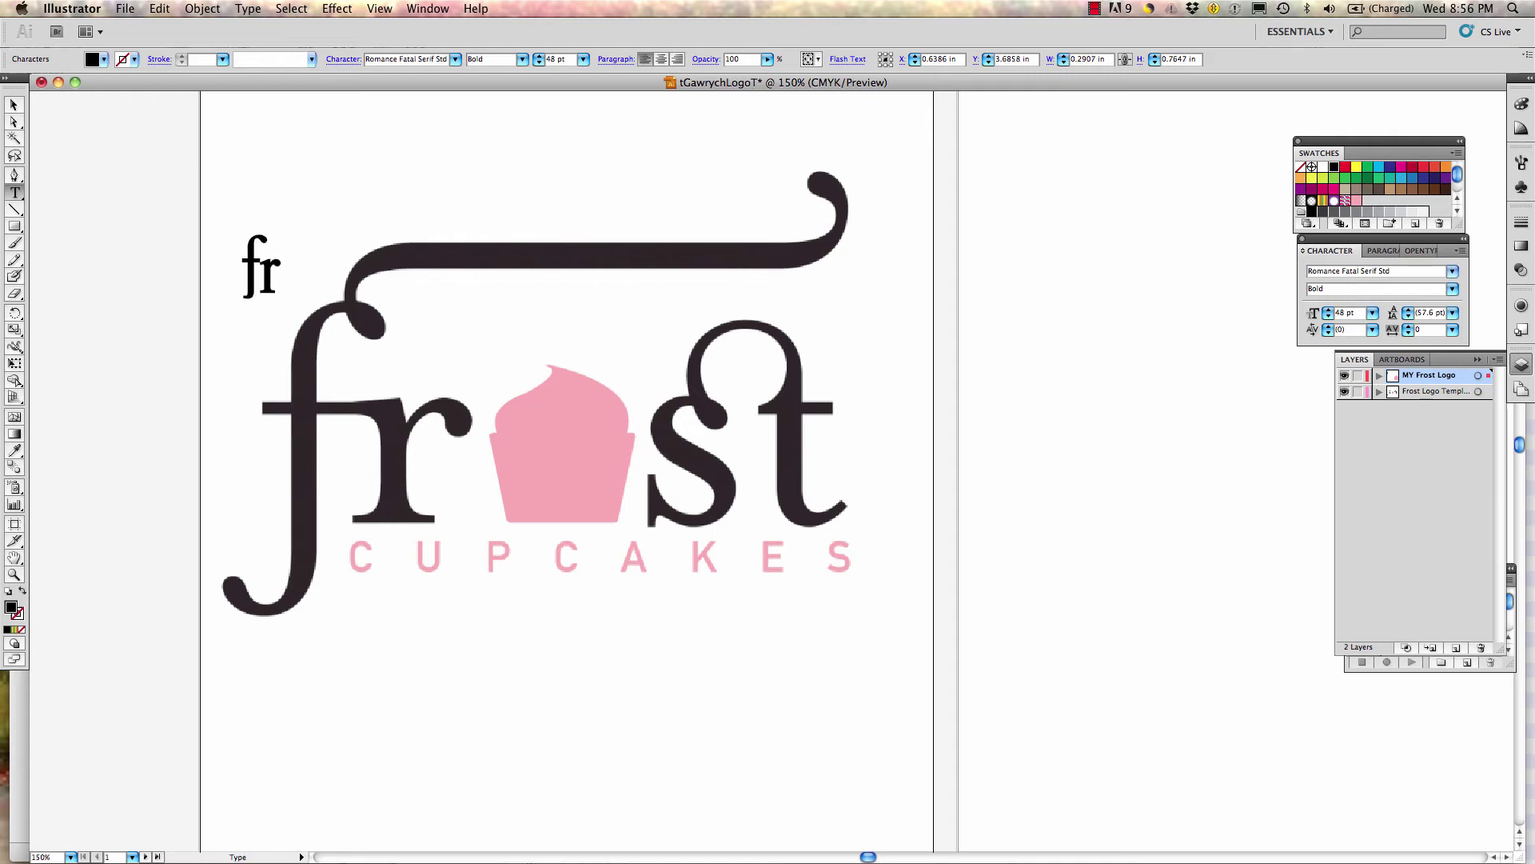
type("o")
key("BackSpace")
left_click(12, 106)
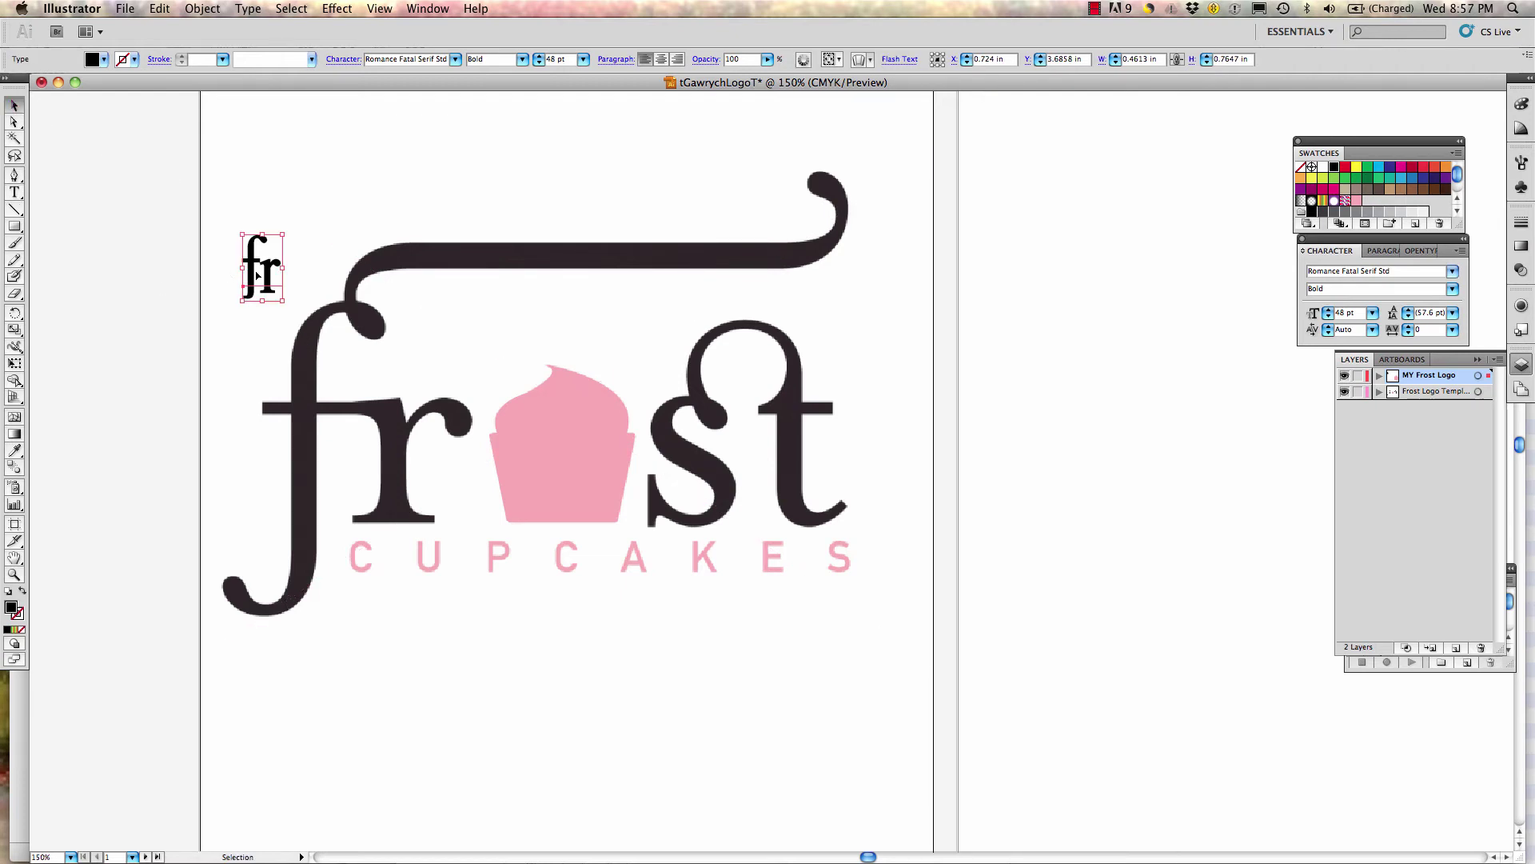
Scale the "fr" text to about 2.93 by 3.23 in (202.61 pt) and move it over the template's f and r
left_click_drag(259, 276, 162, 148)
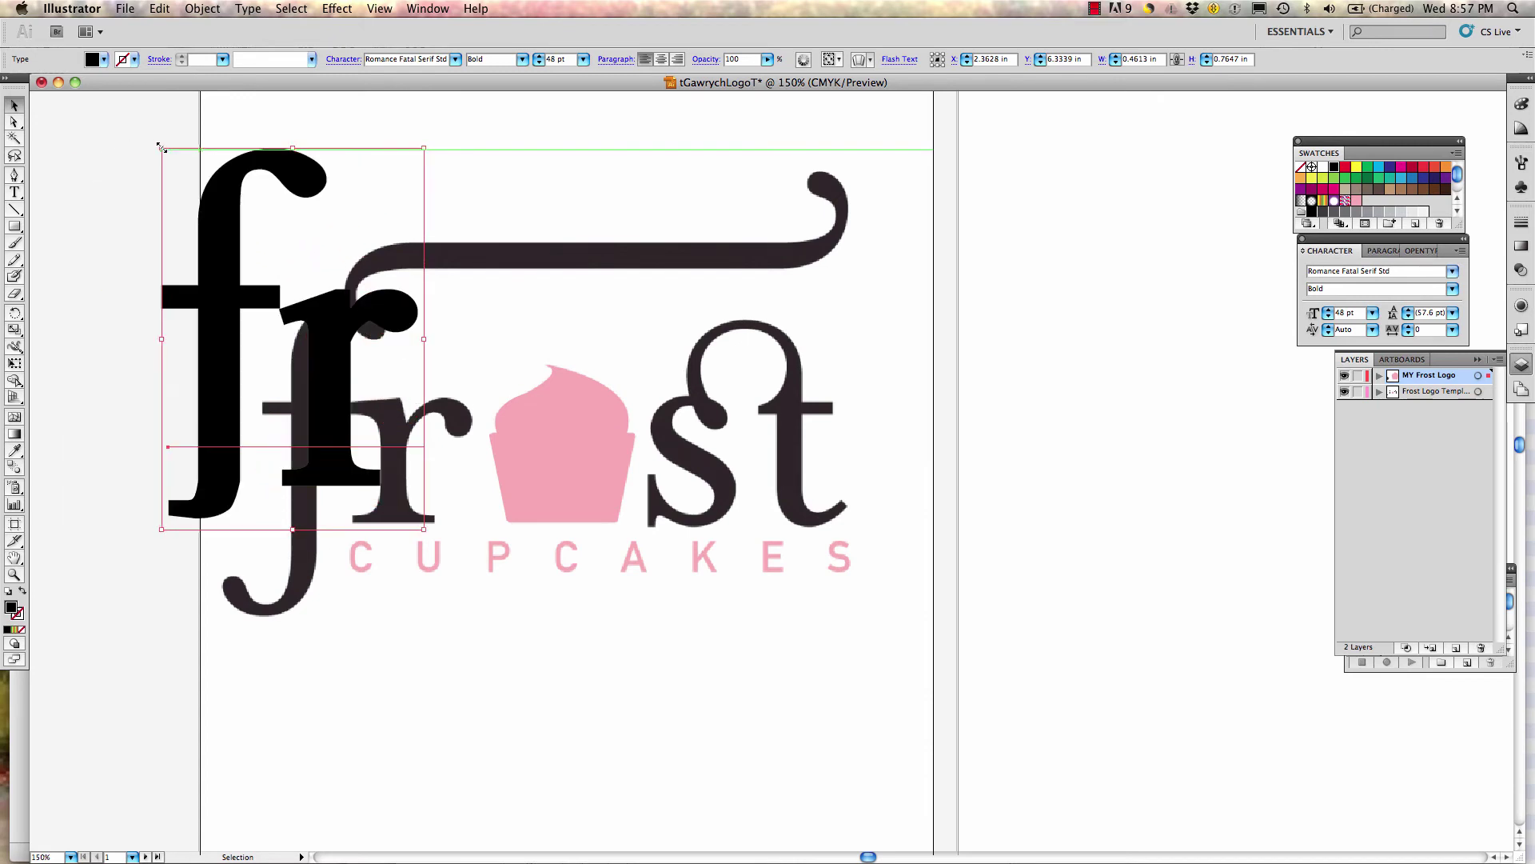
left_click_drag(270, 322, 300, 451)
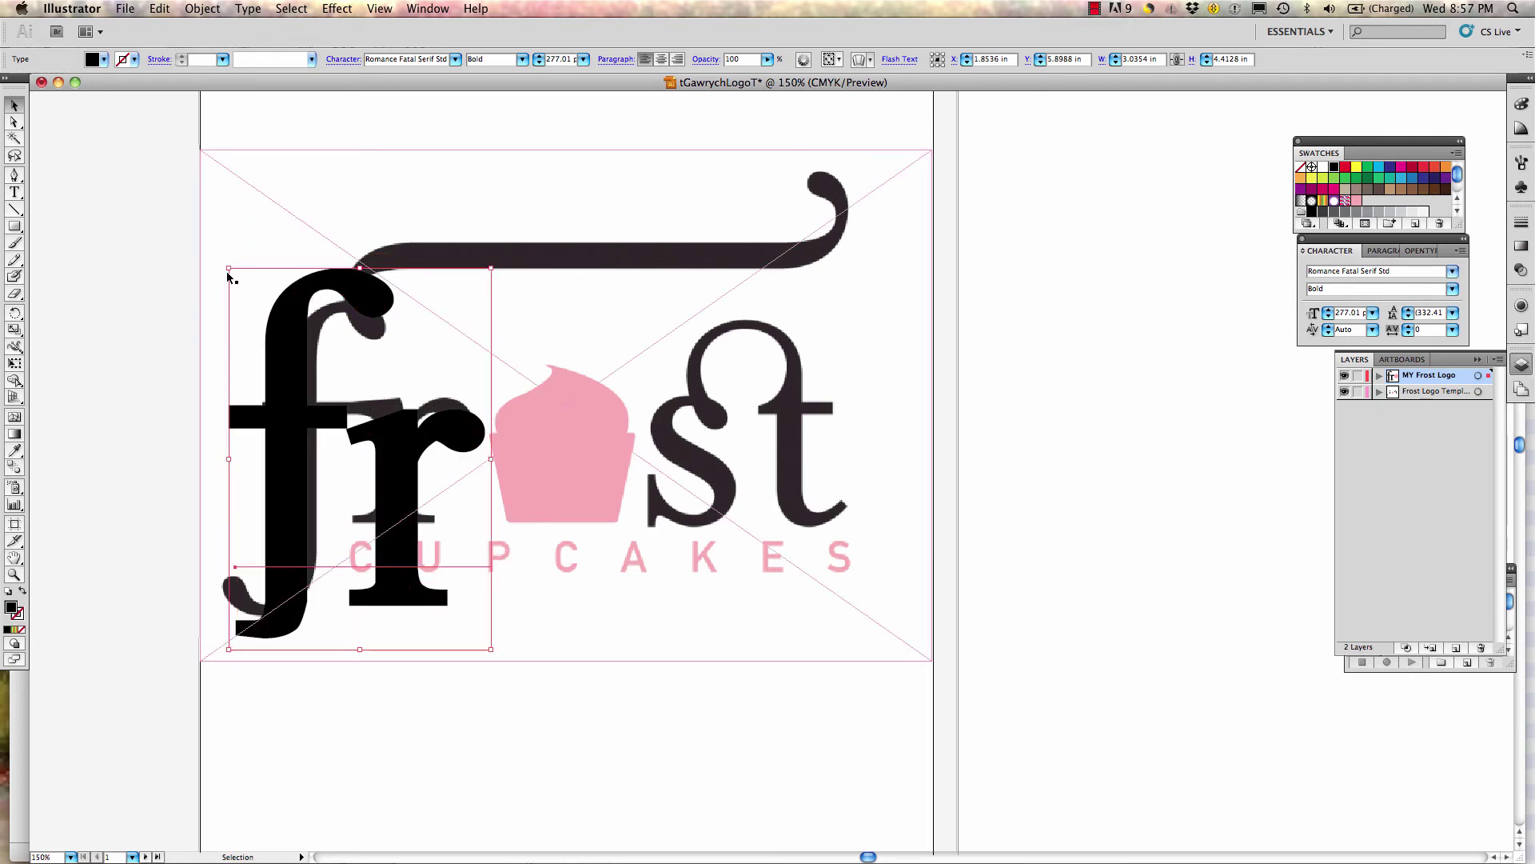
left_click_drag(228, 269, 240, 295)
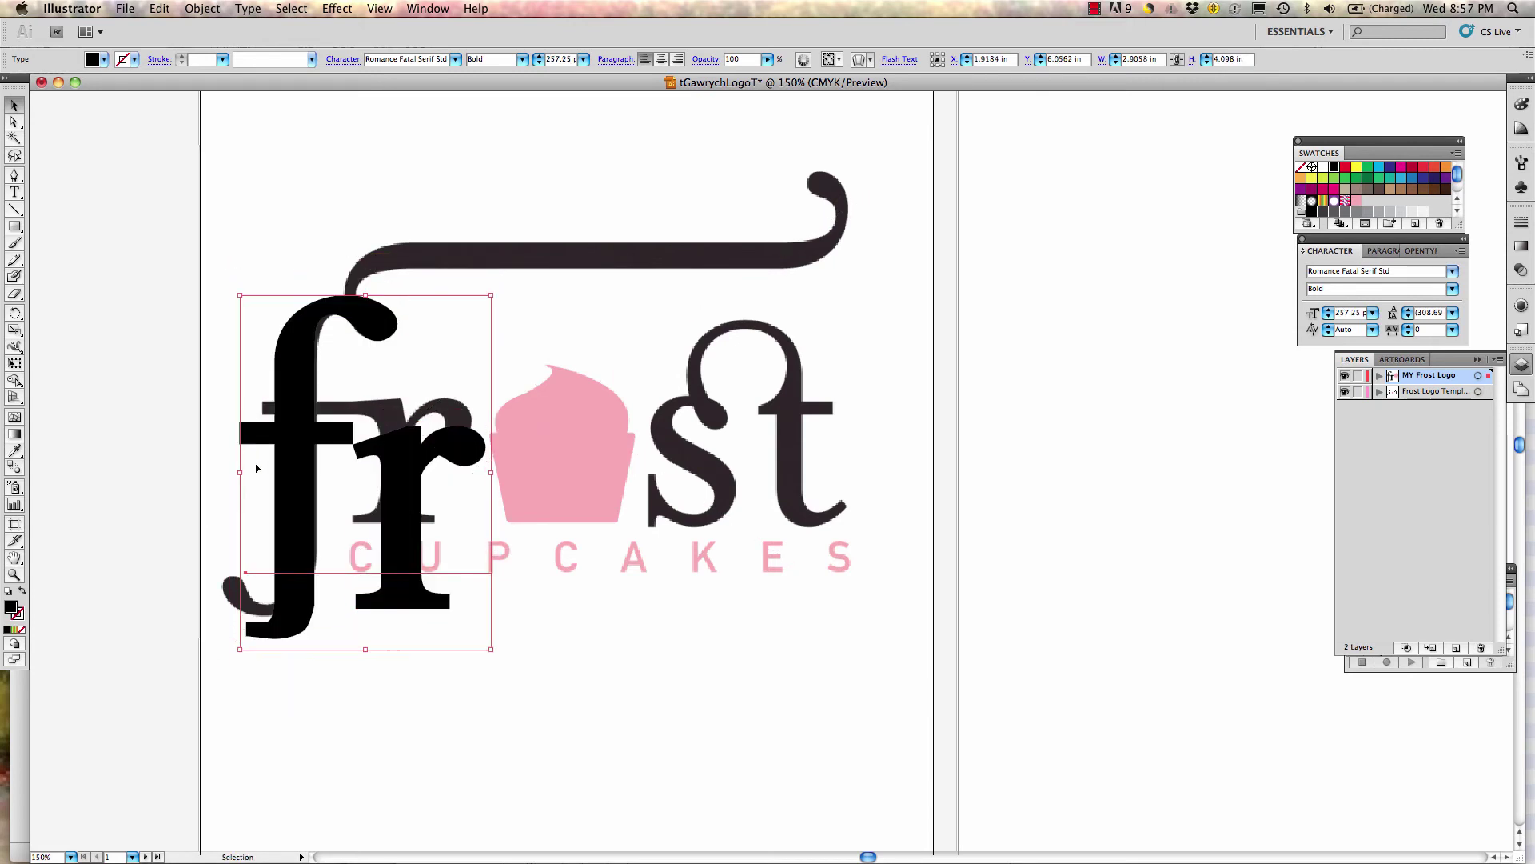
left_click_drag(231, 473, 228, 472)
left_click_drag(394, 484, 382, 440)
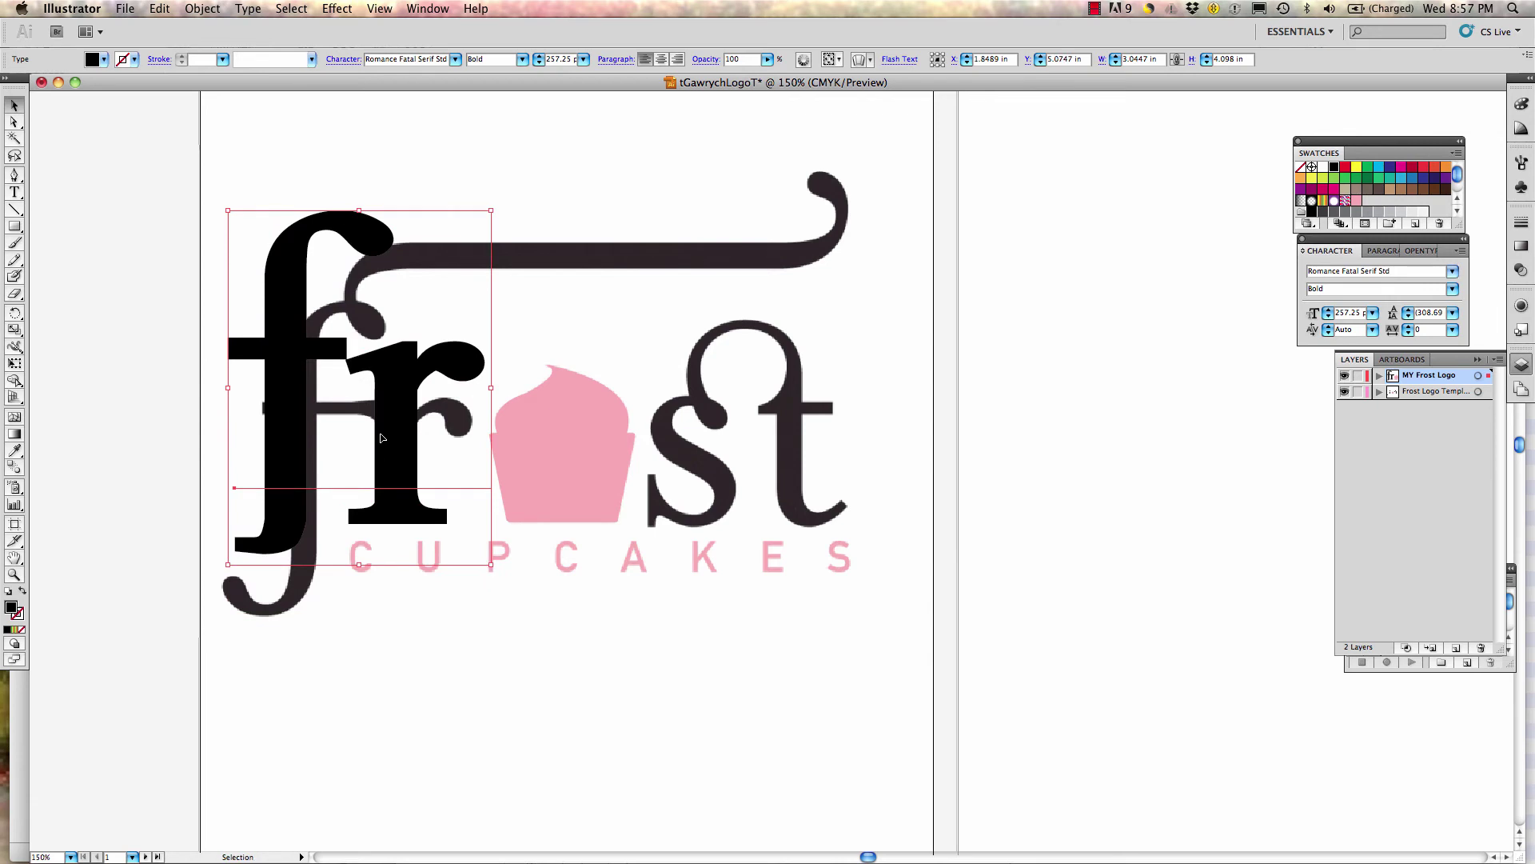
left_click_drag(230, 212, 237, 285)
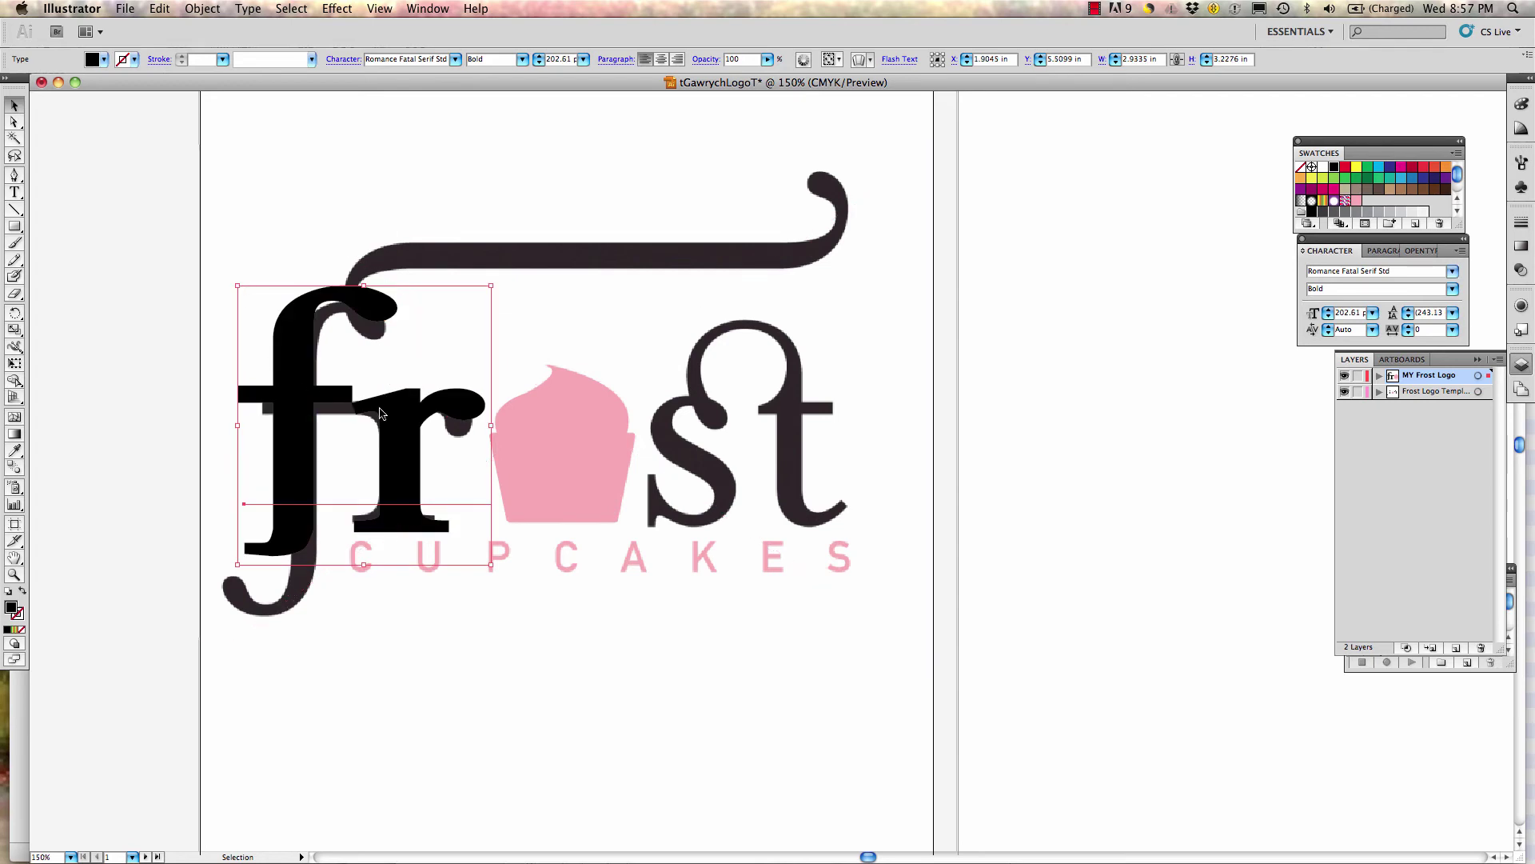
left_click_drag(380, 413, 380, 409)
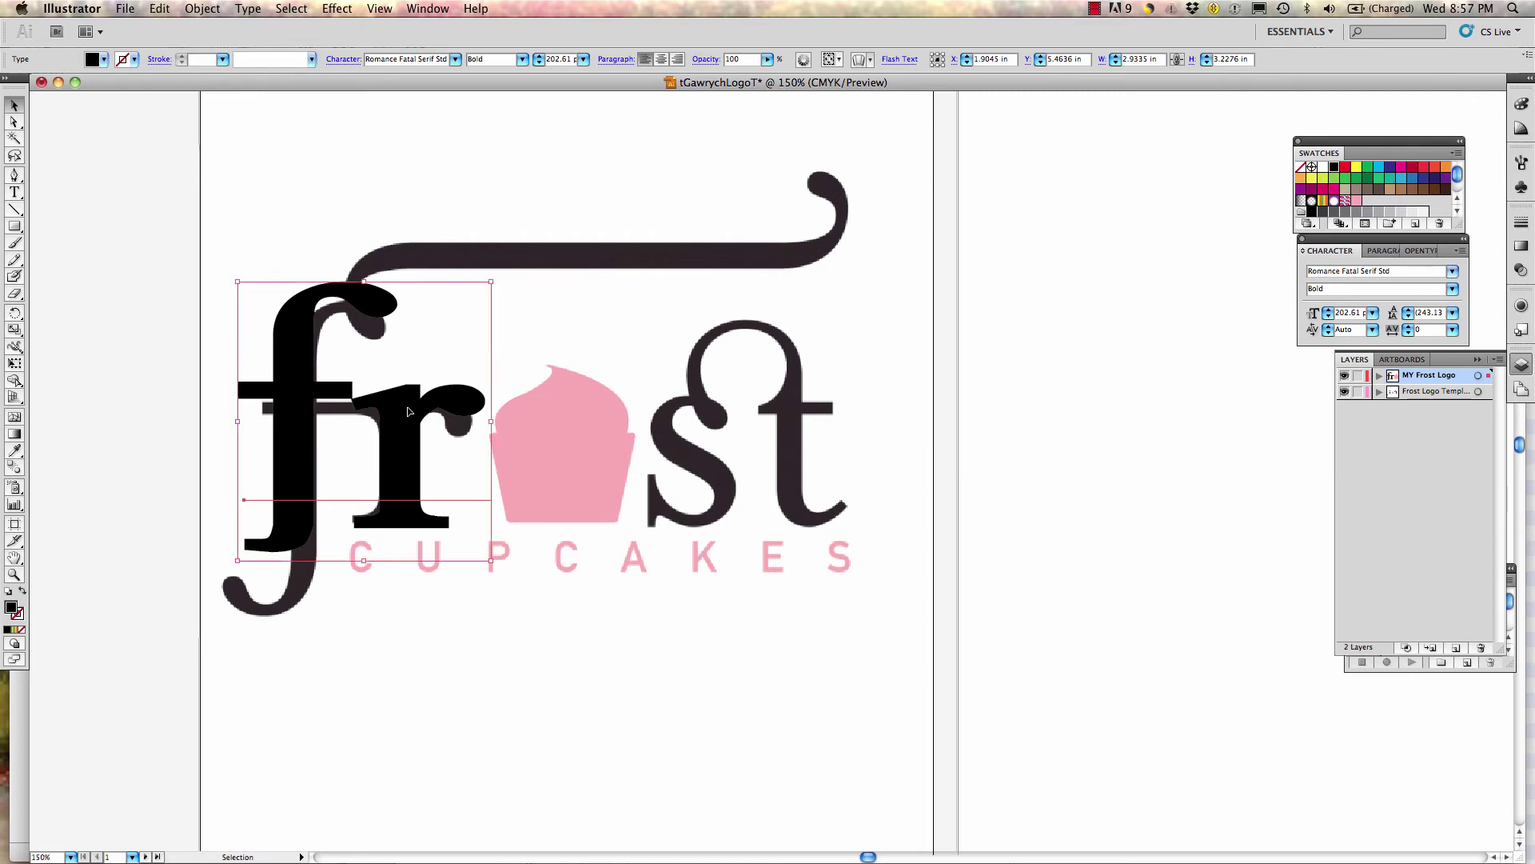
Paste a copy of the "fr" text and move it over to the template's t
left_click(944, 399)
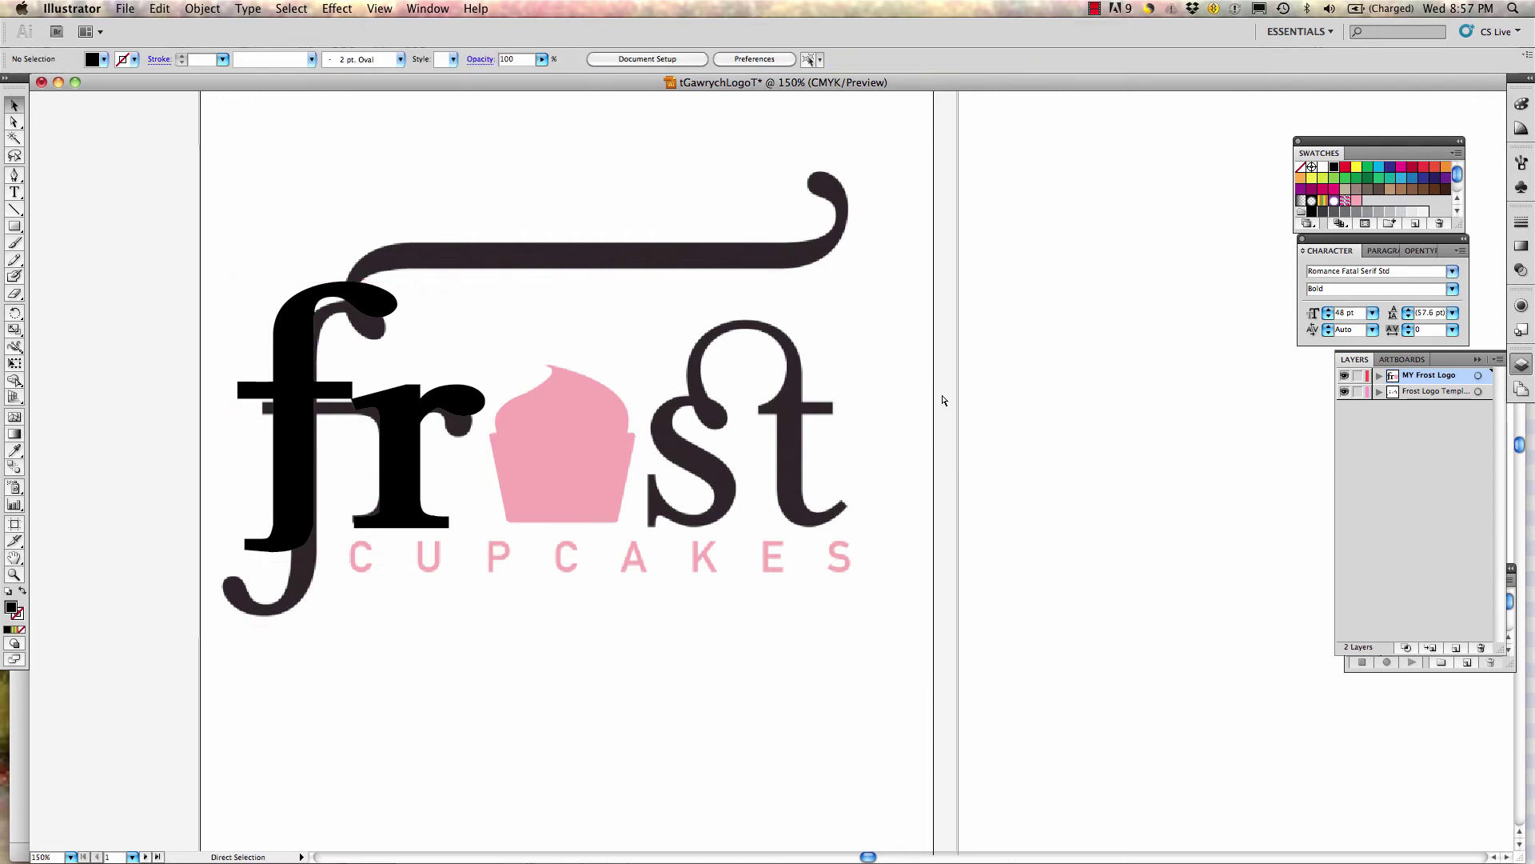
key("super+v")
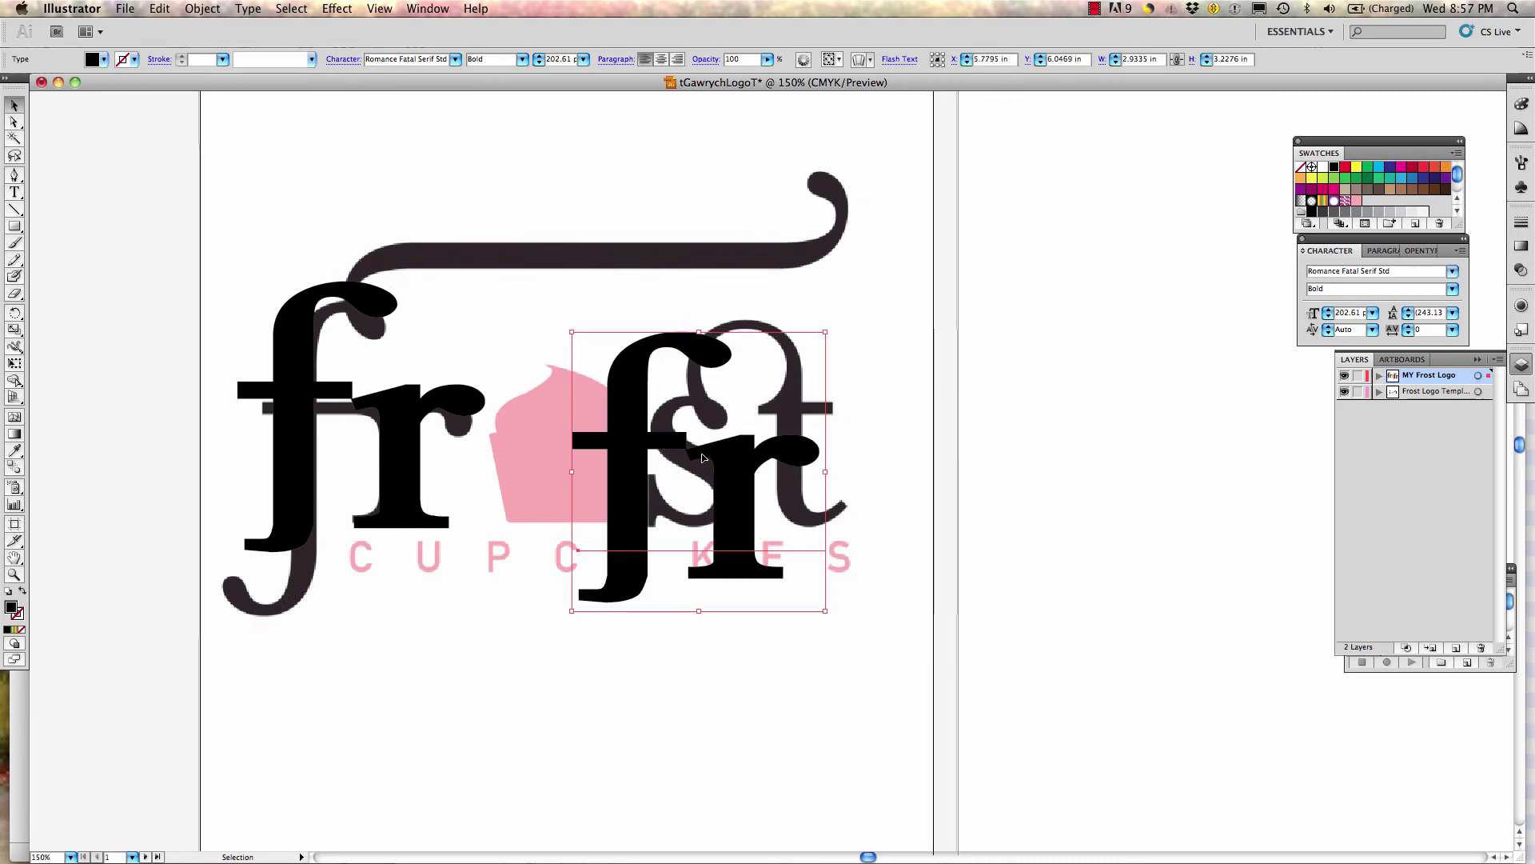
left_click_drag(714, 458, 918, 388)
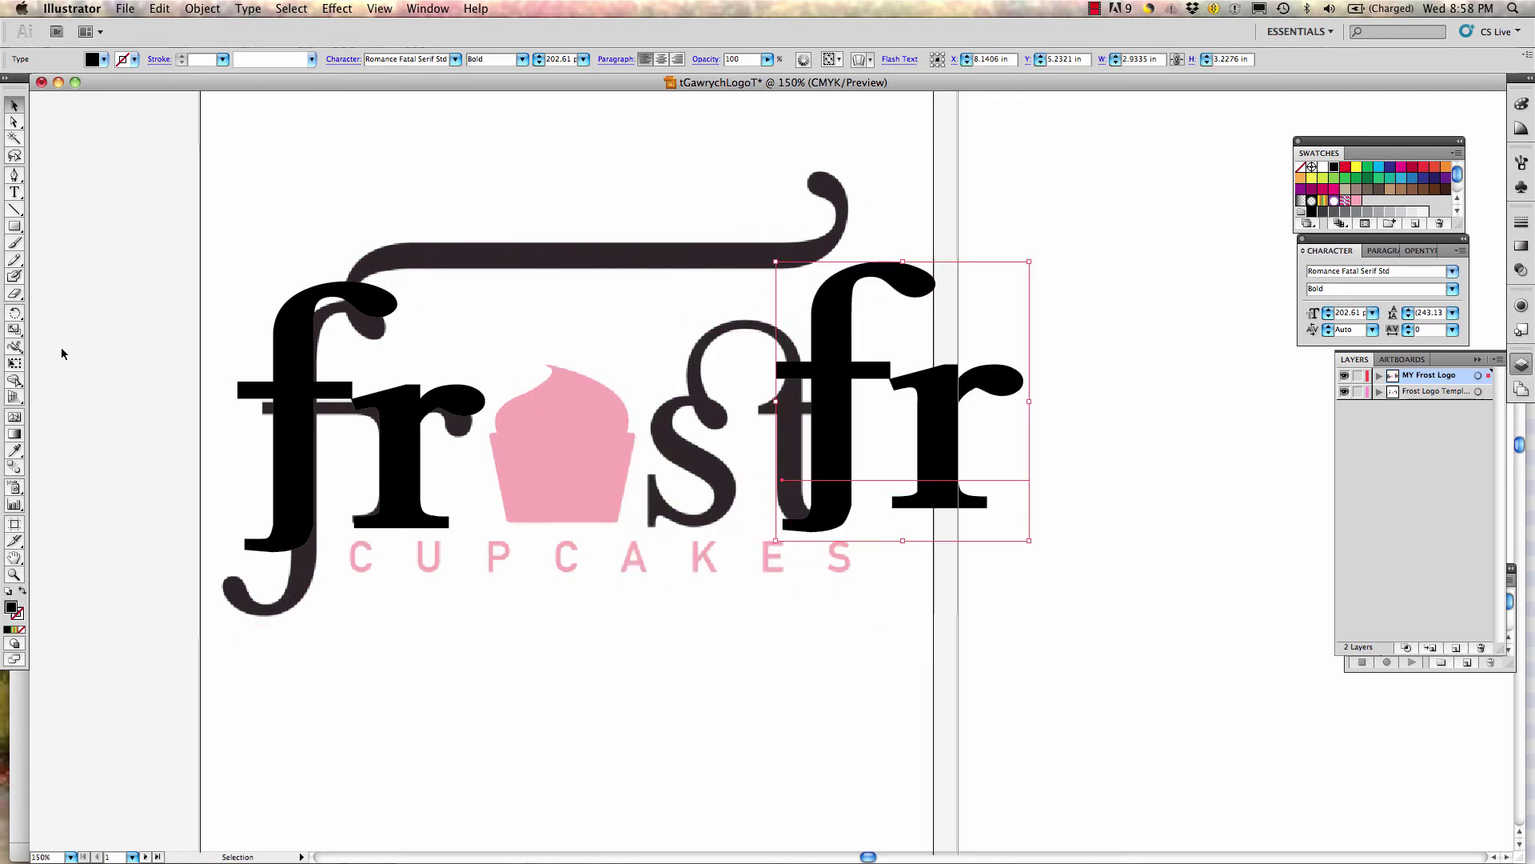
Replace the copied text's letters with "st" and select it as an object
left_click(14, 192)
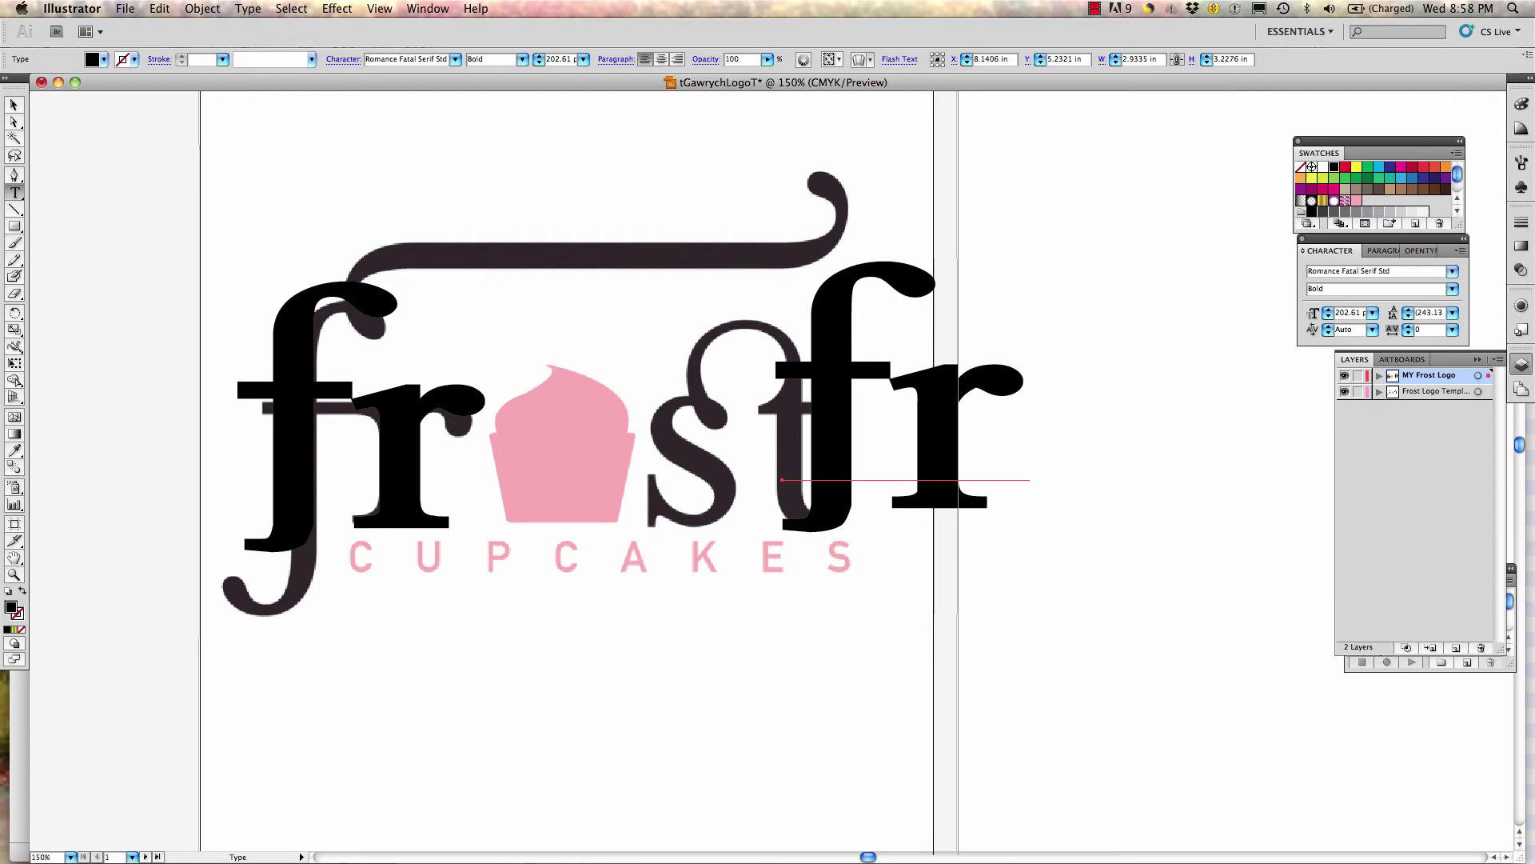
left_click(890, 408)
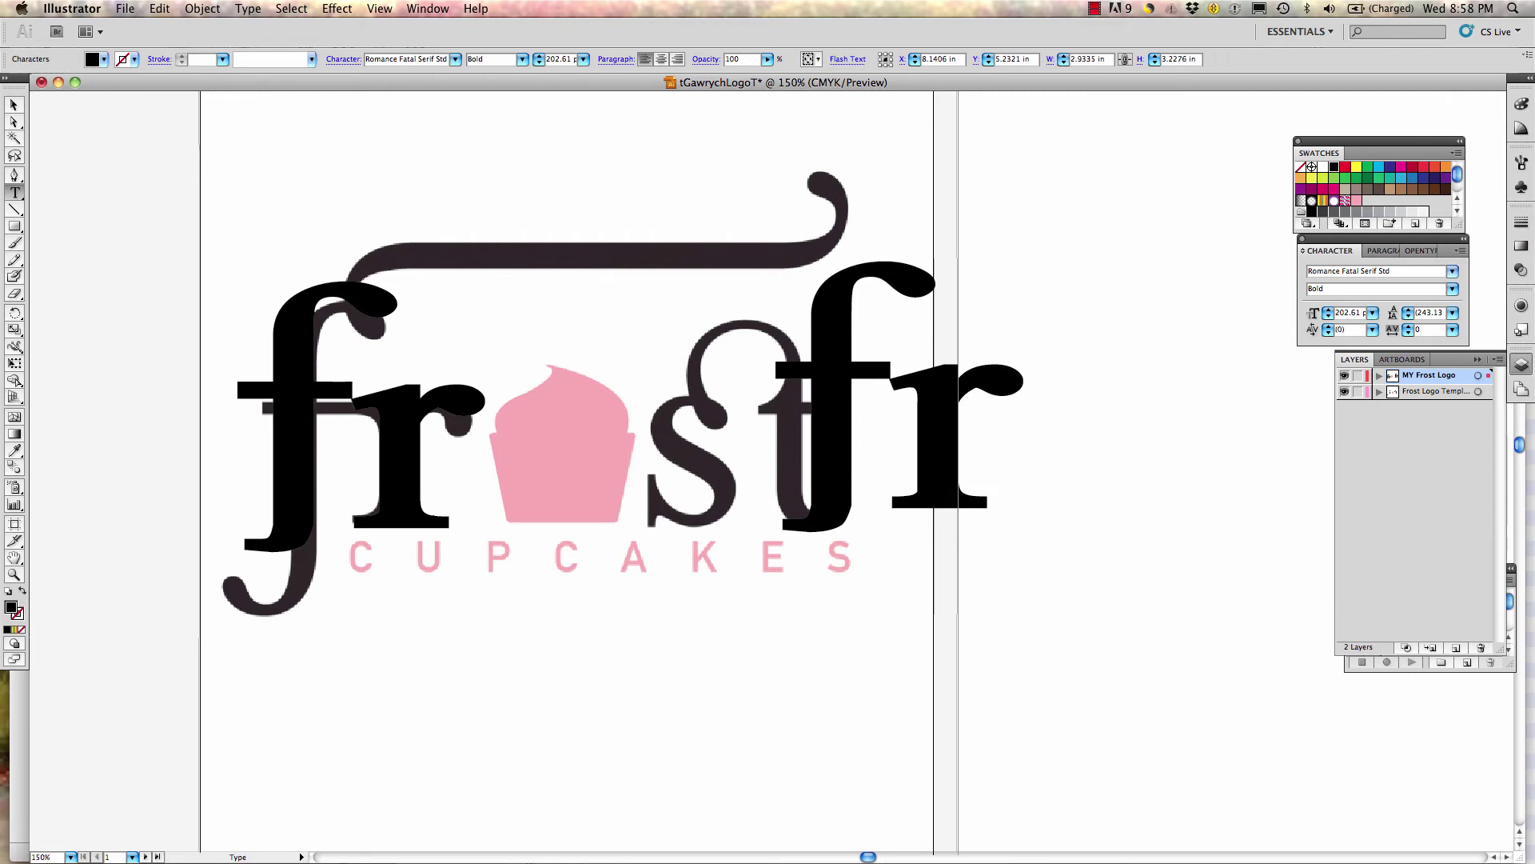
key("super+a")
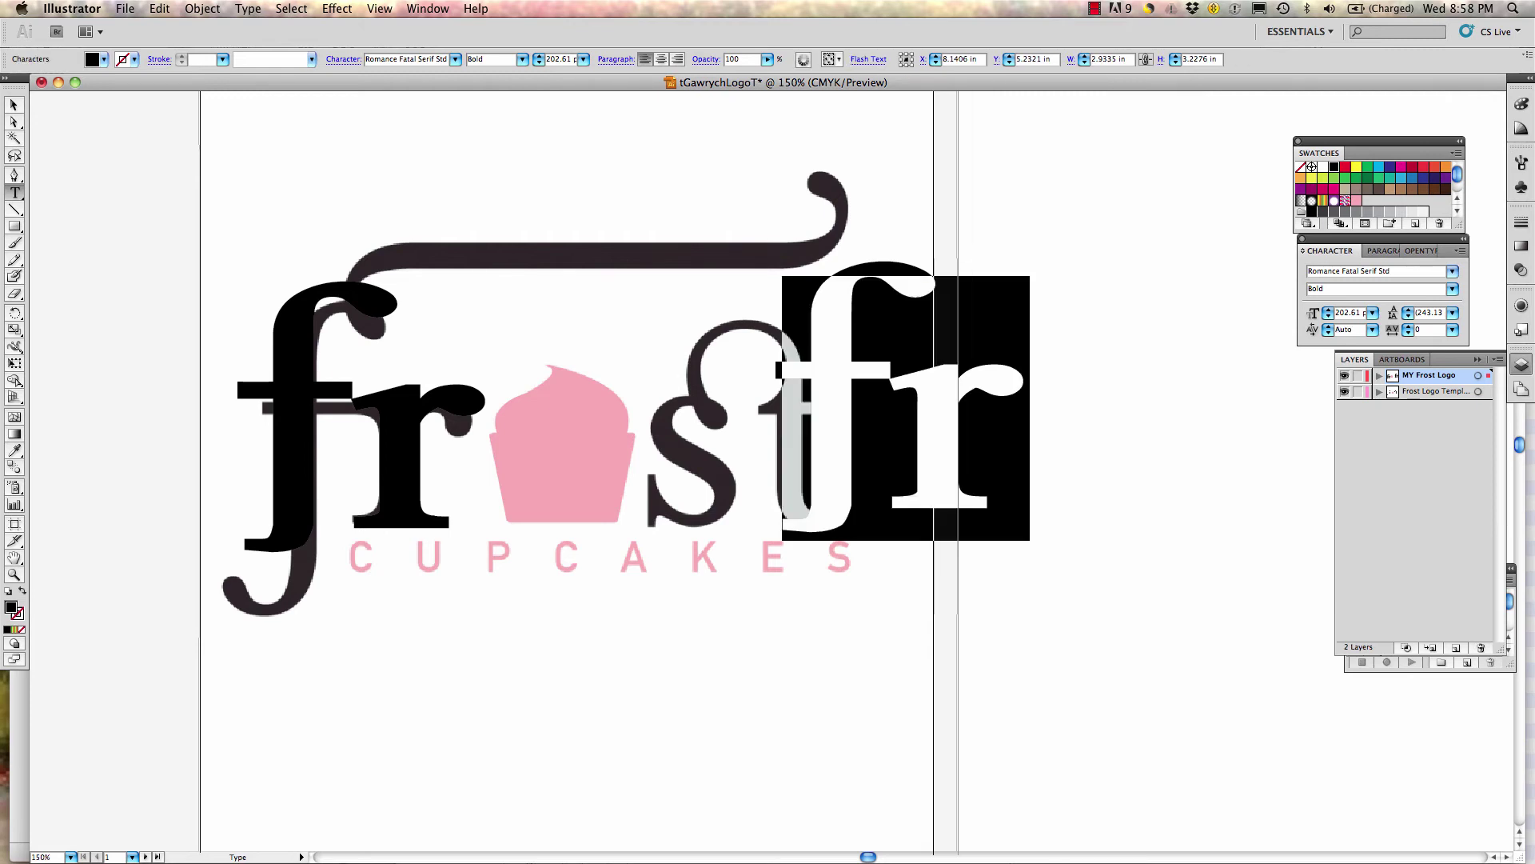
type("st")
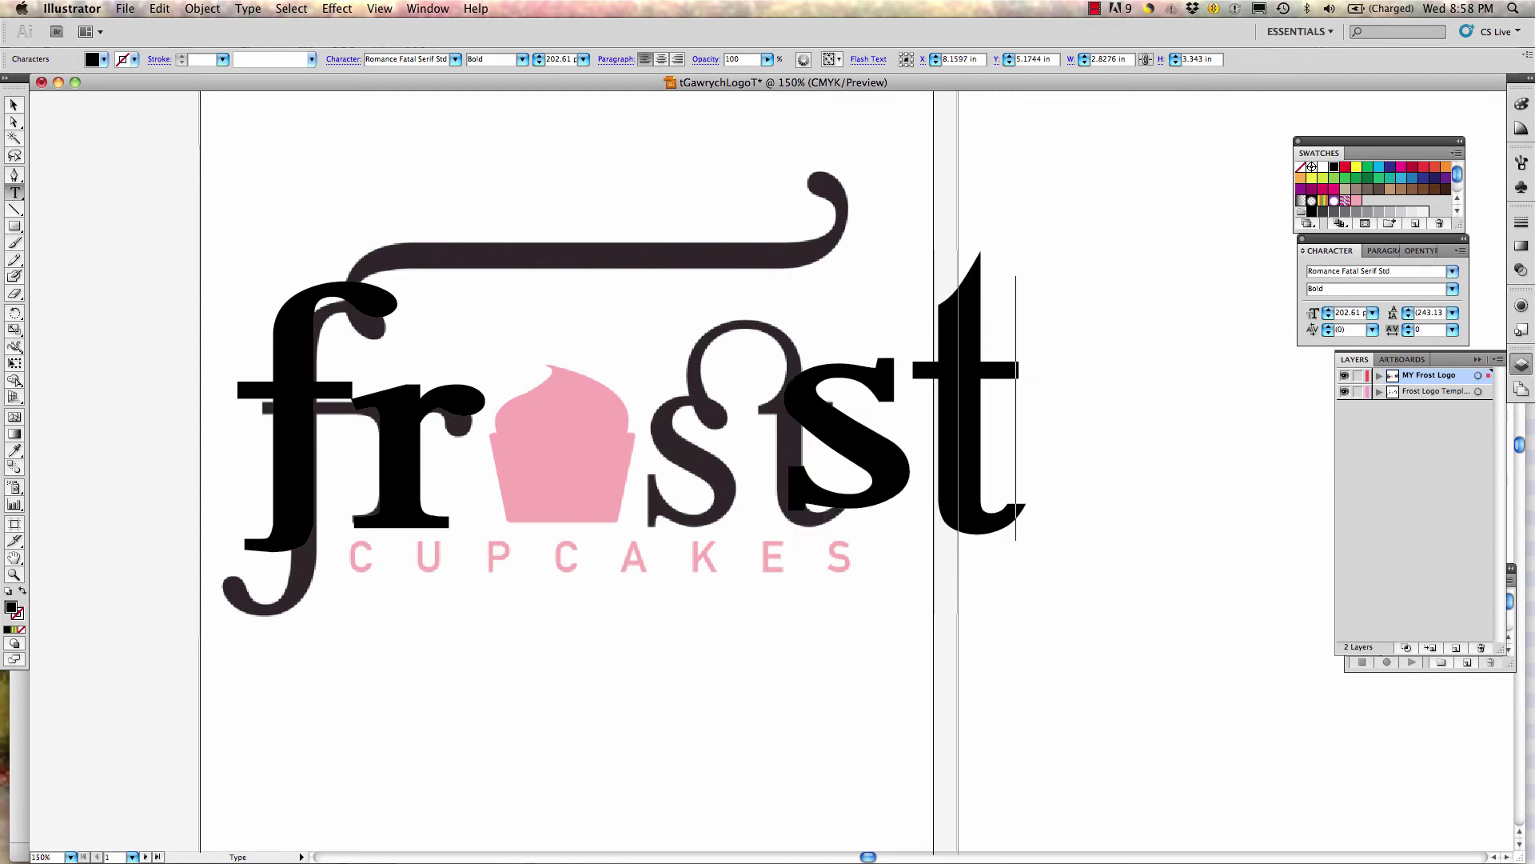
left_click(13, 106)
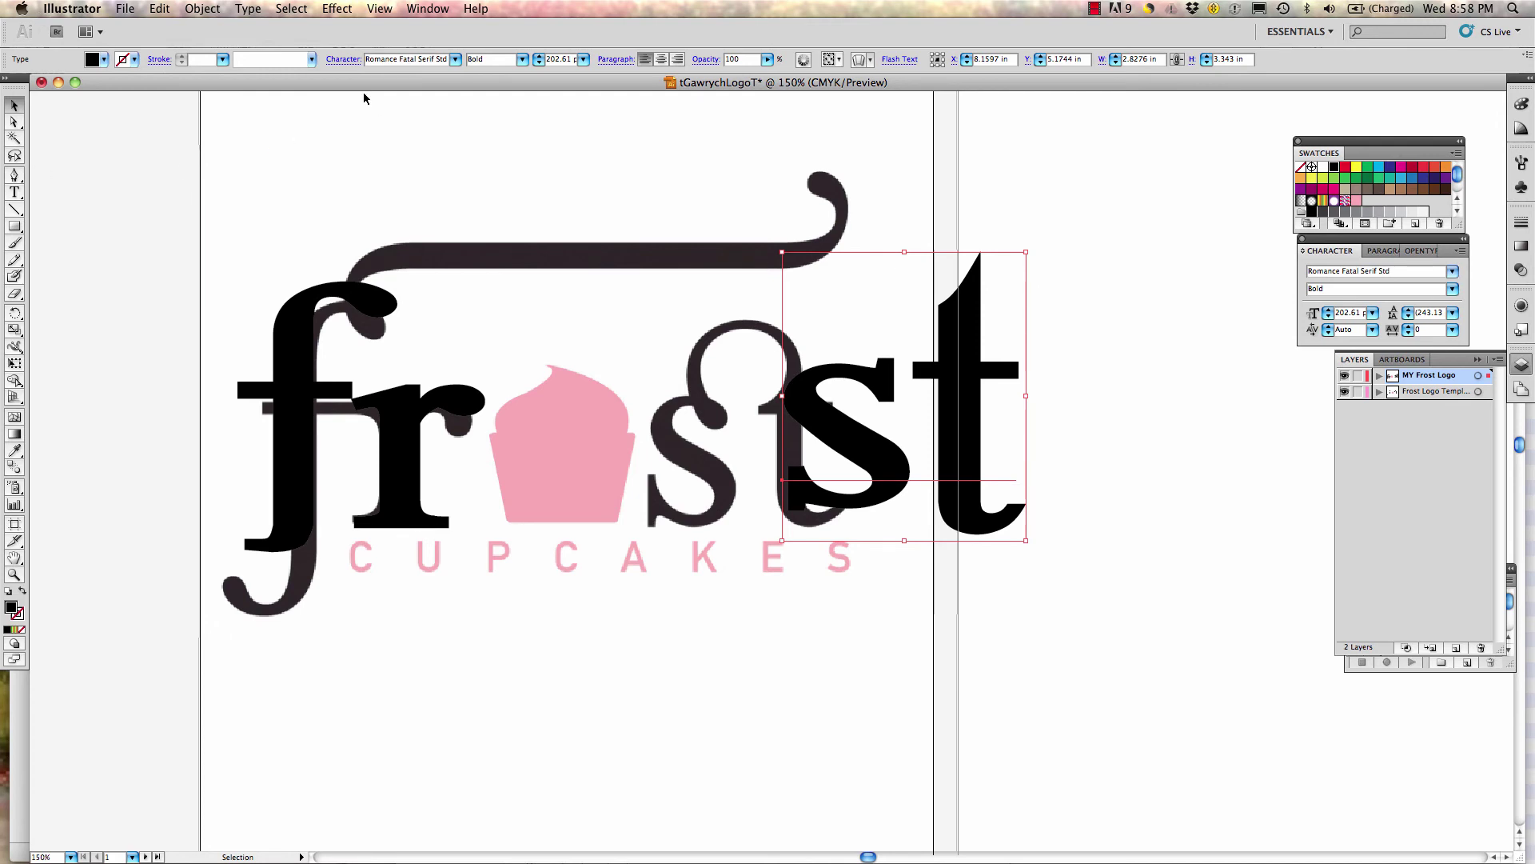
Show the rulers and place a horizontal guide along the bottom of the r, just above the template's CUPCAKES lettering
left_click(394, 8)
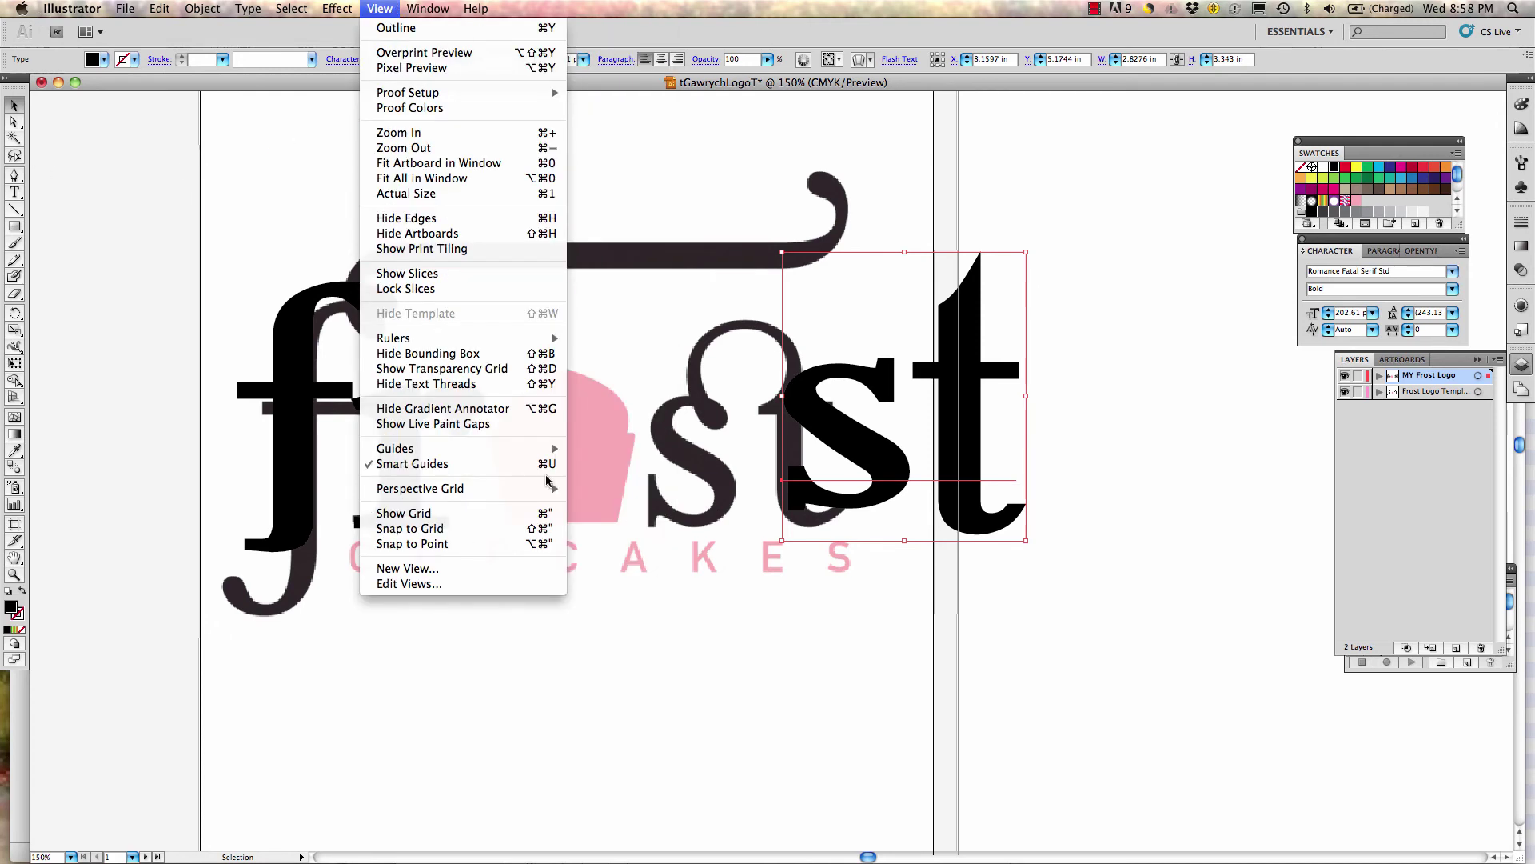
mouse_move(558, 349)
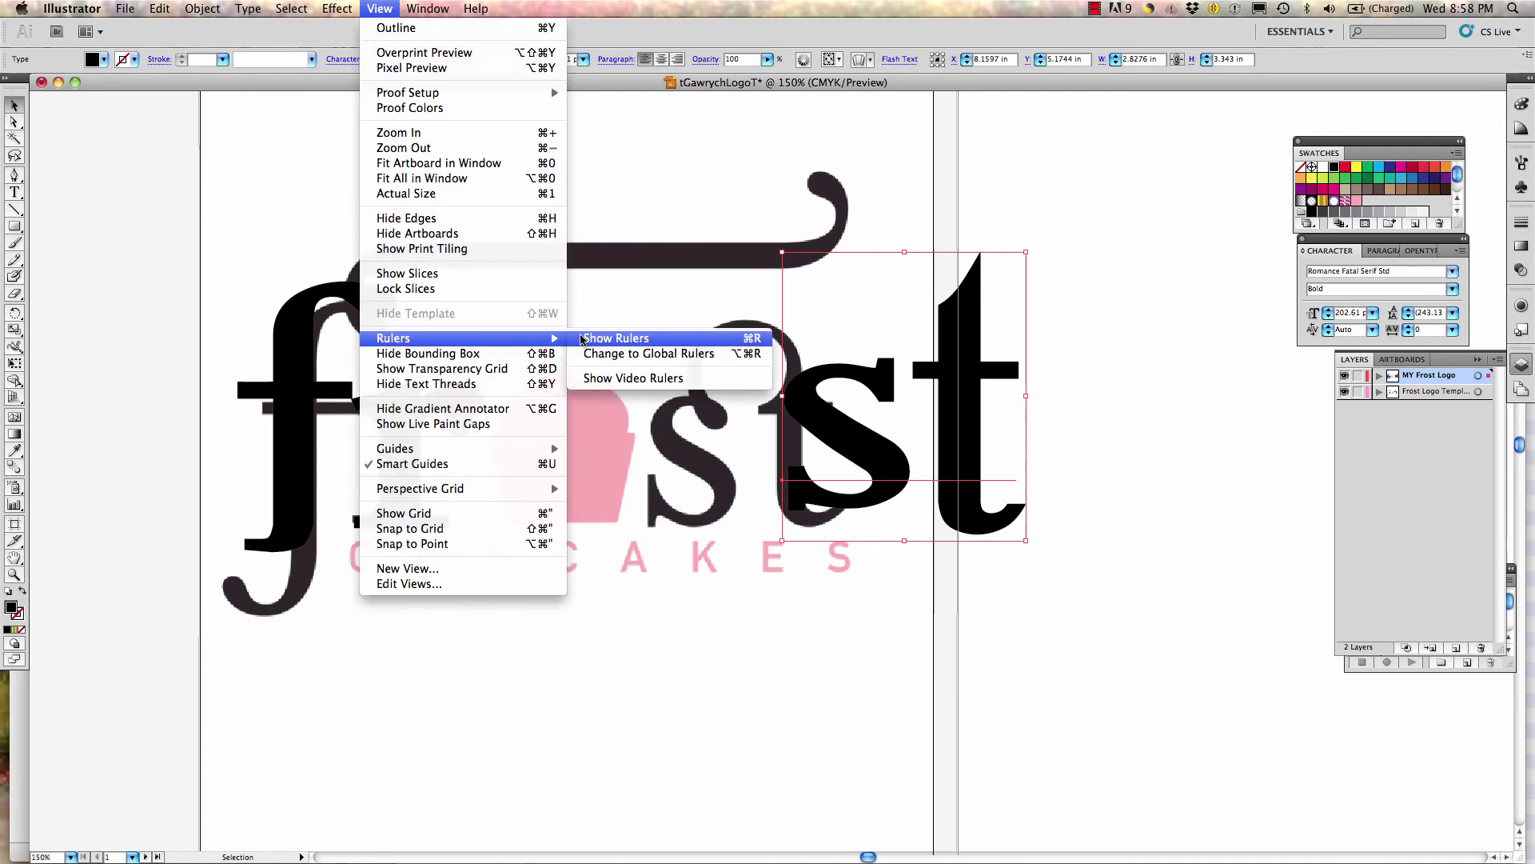
left_click(590, 337)
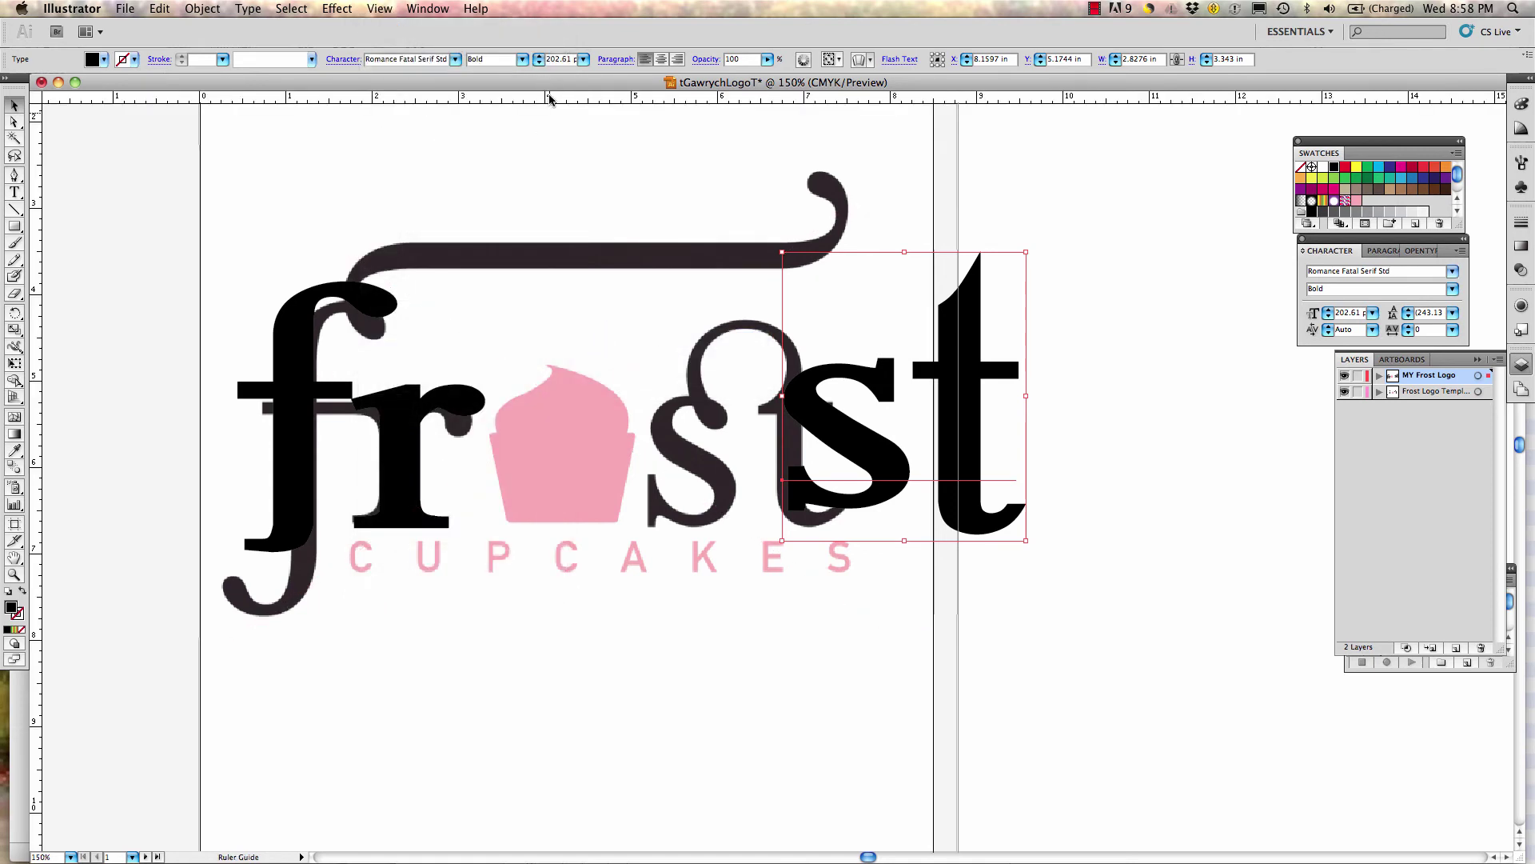
left_click_drag(551, 97, 517, 526)
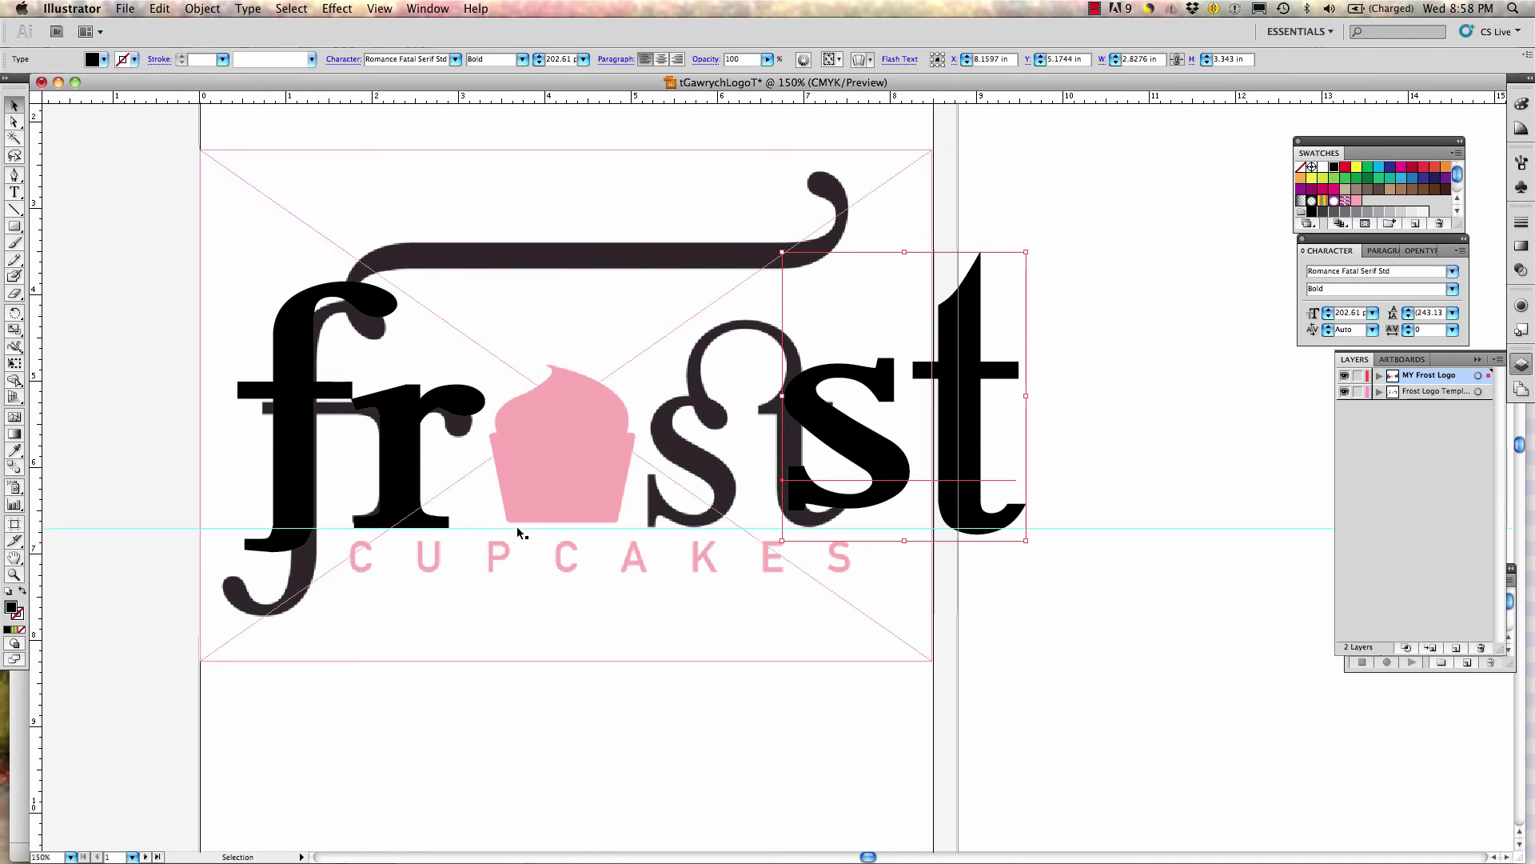
Move the "st" text beside the cupcake, over the template's s and t, and nudge its s down onto the guide
left_click_drag(841, 448, 699, 458)
key("Left")
key("Left")
key("Left")
key("Left")
key("Left")
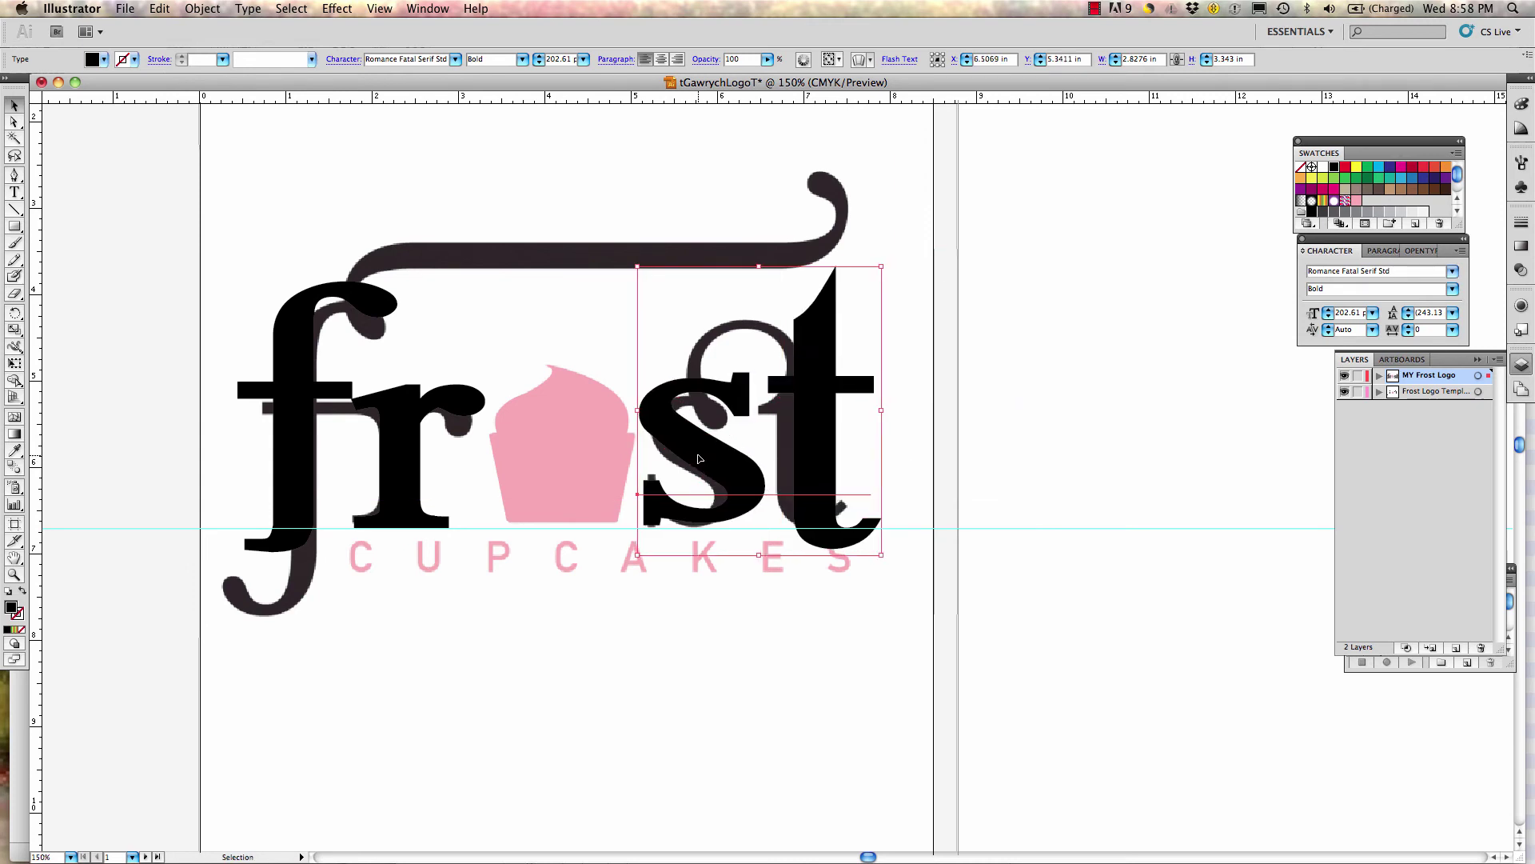
key("Down")
key("Down")
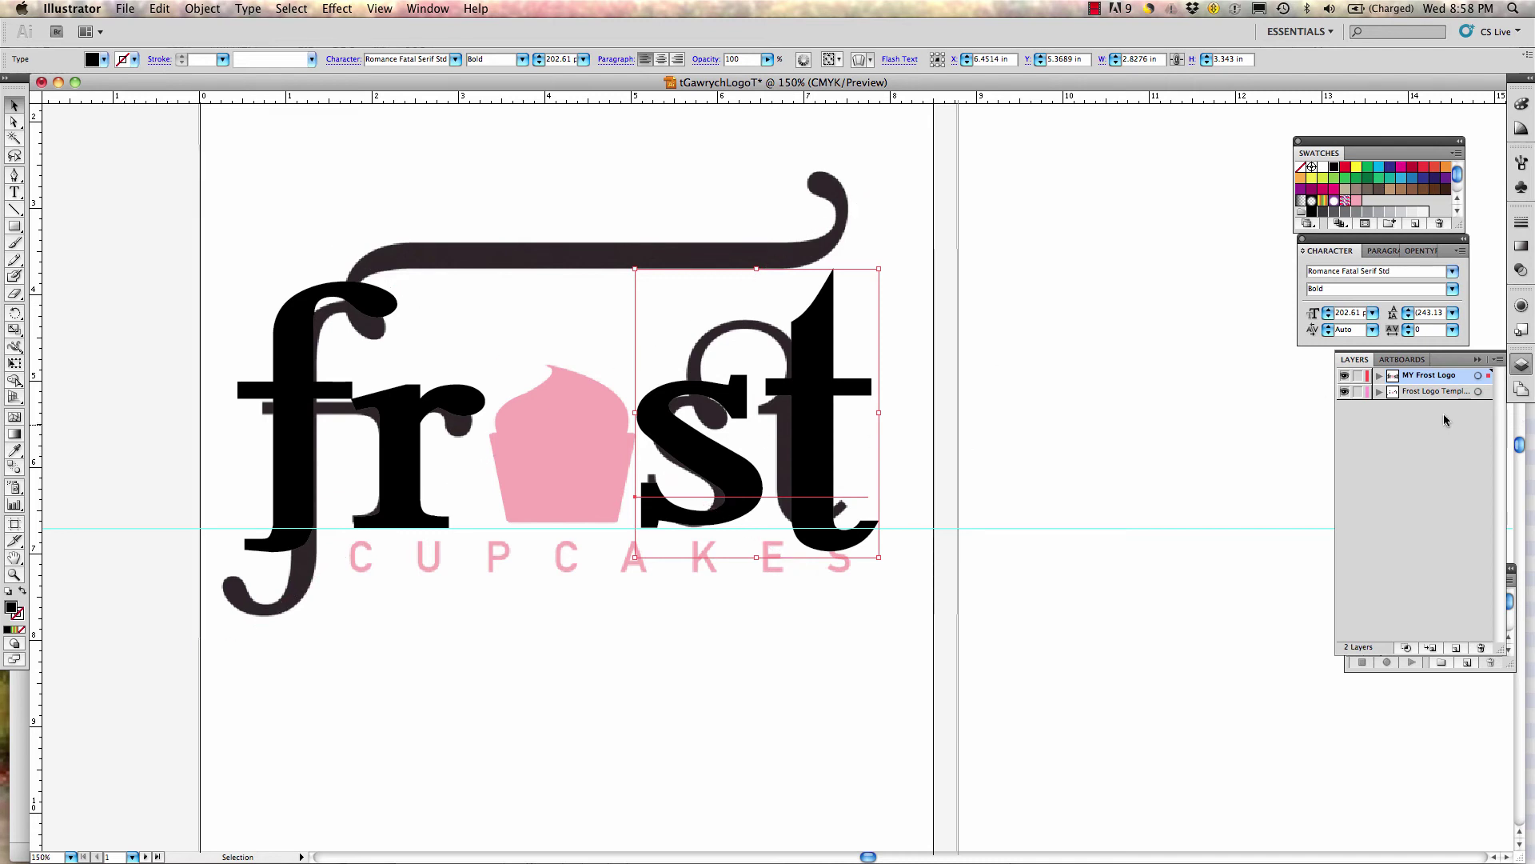
Hide the template layer, nudge the cupcake slightly left to center it between the r and s, and show the template again
left_click(1344, 392)
left_click(1256, 379)
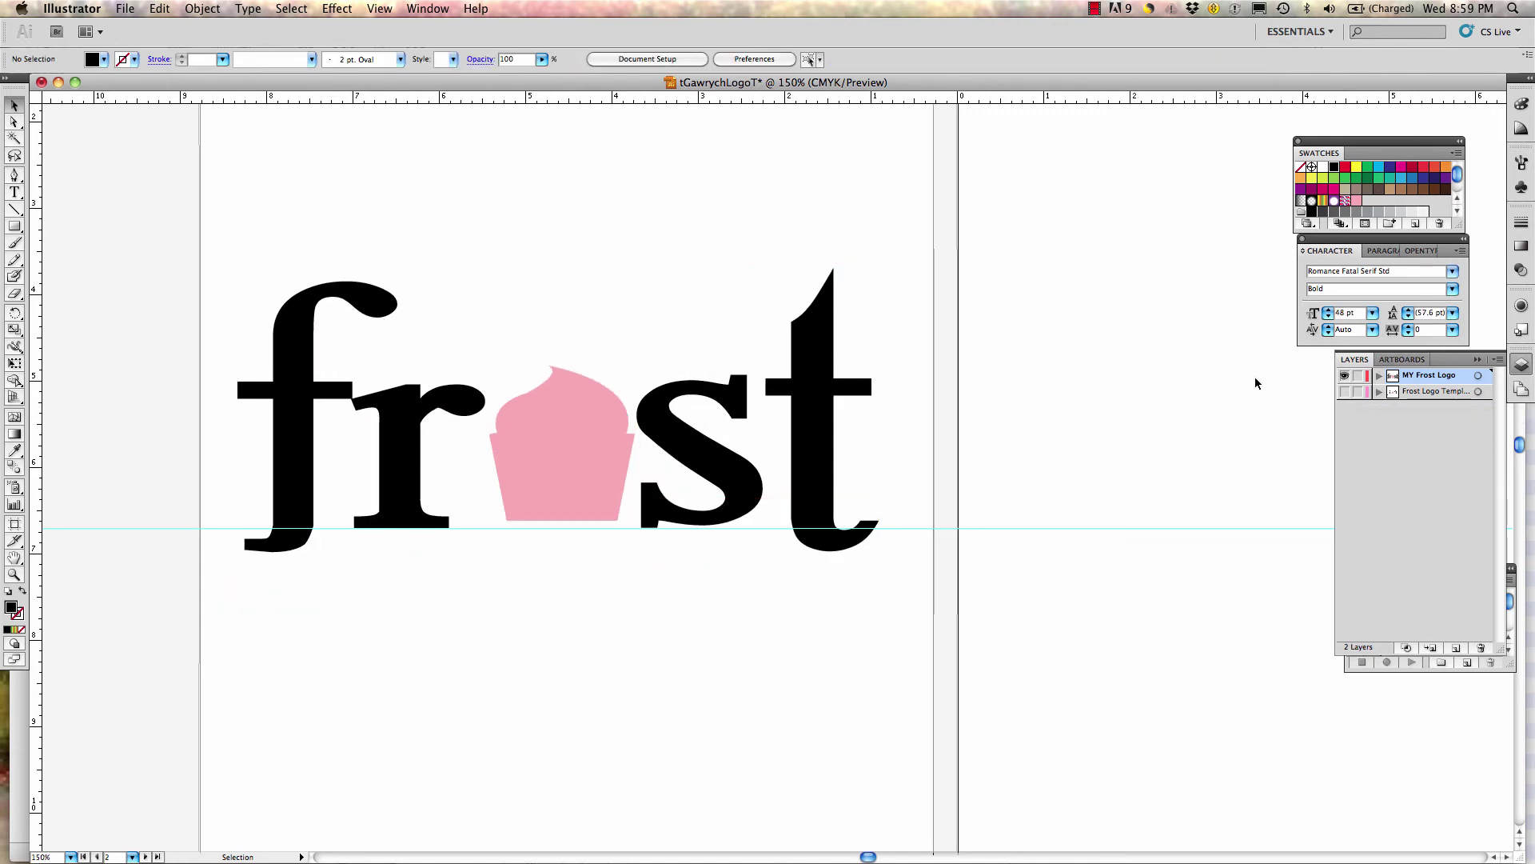
left_click(571, 437)
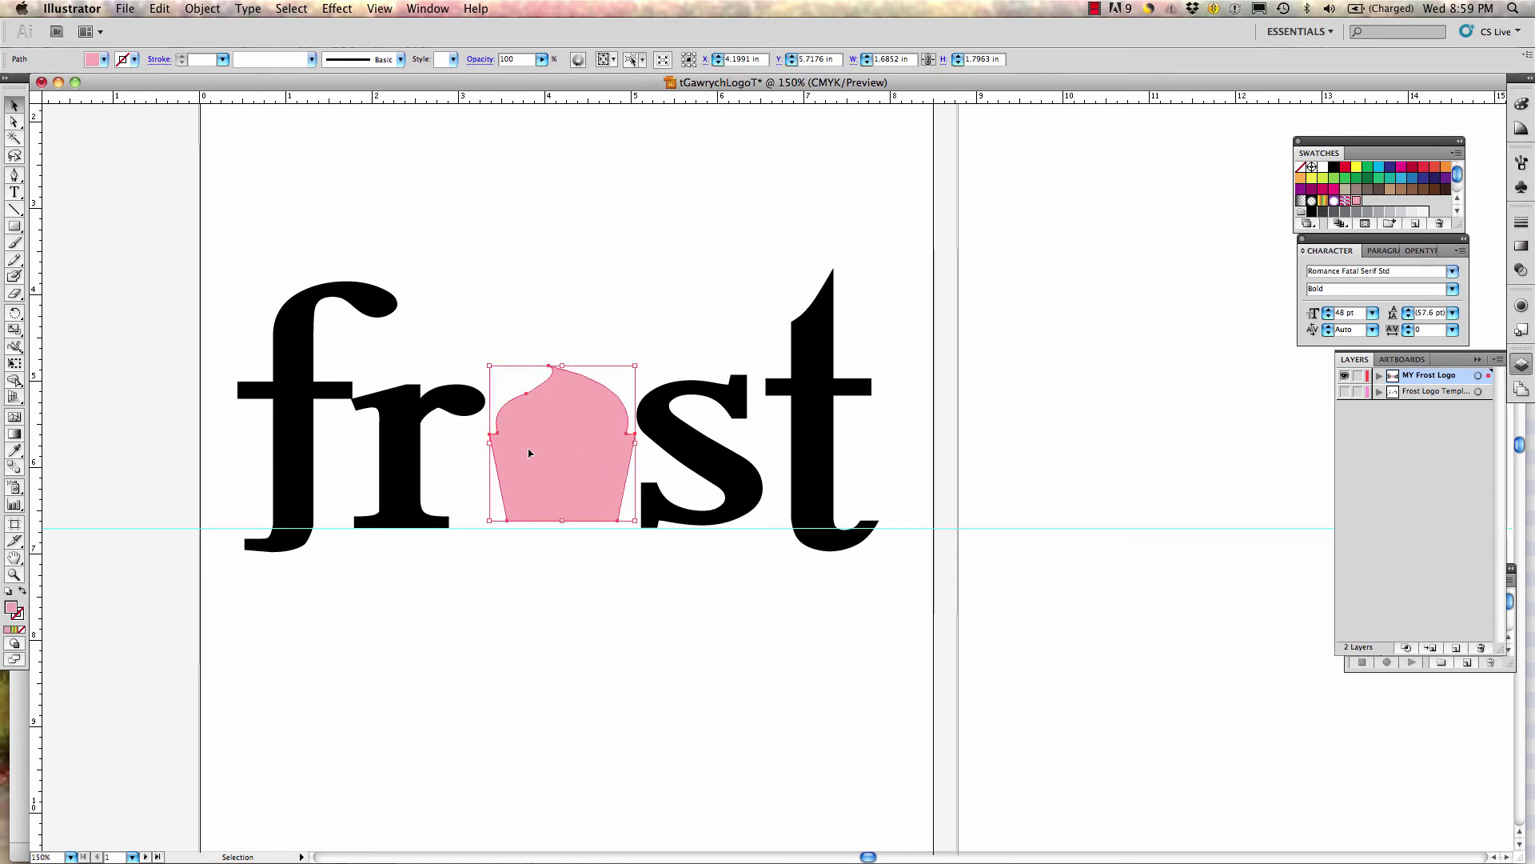
key("Left")
key("Left")
key("Left")
key("Left")
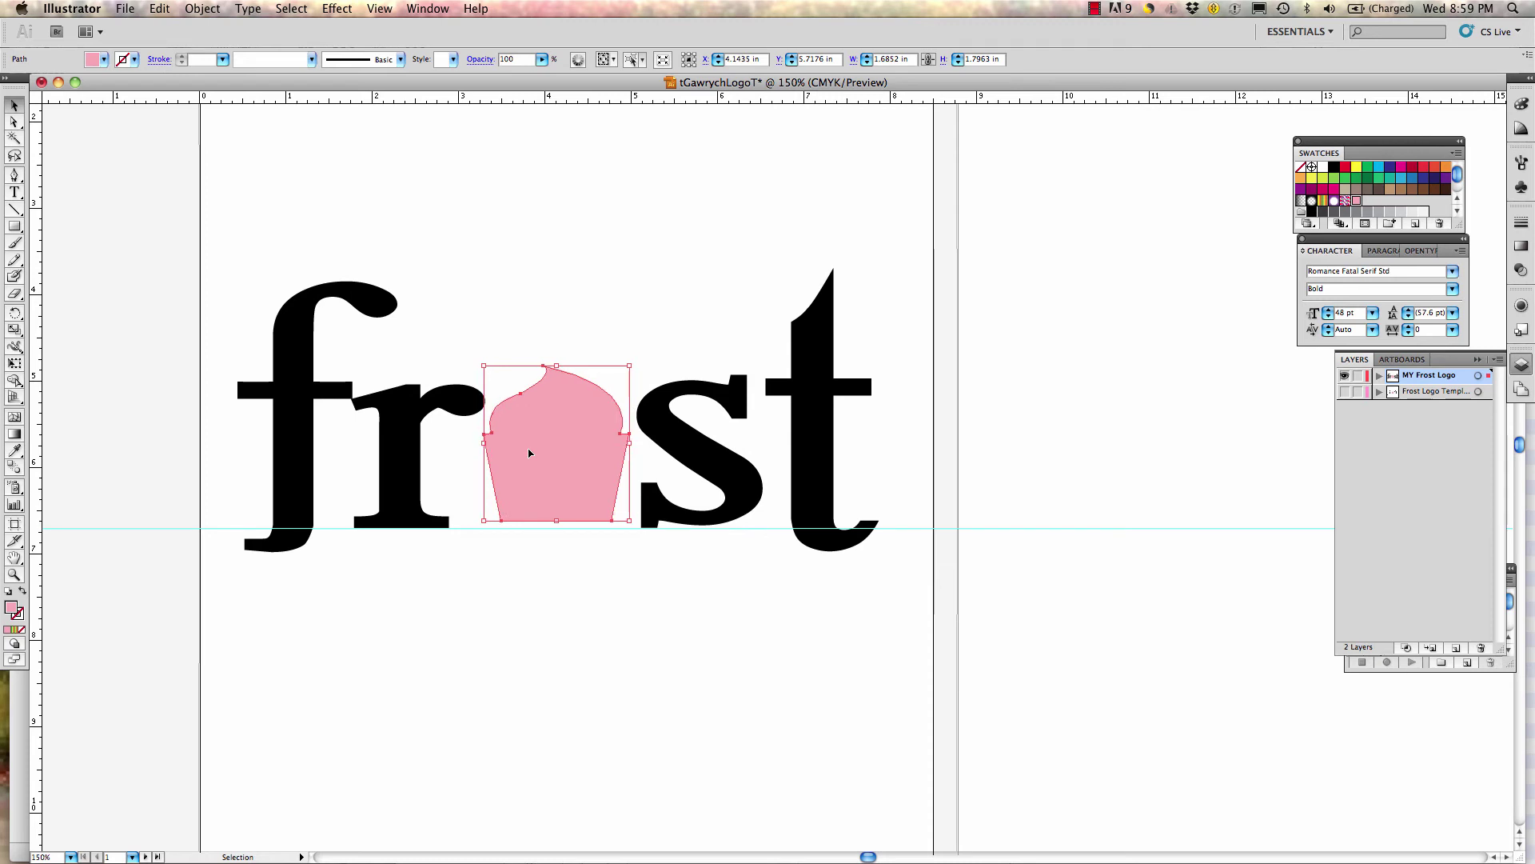
key("Right")
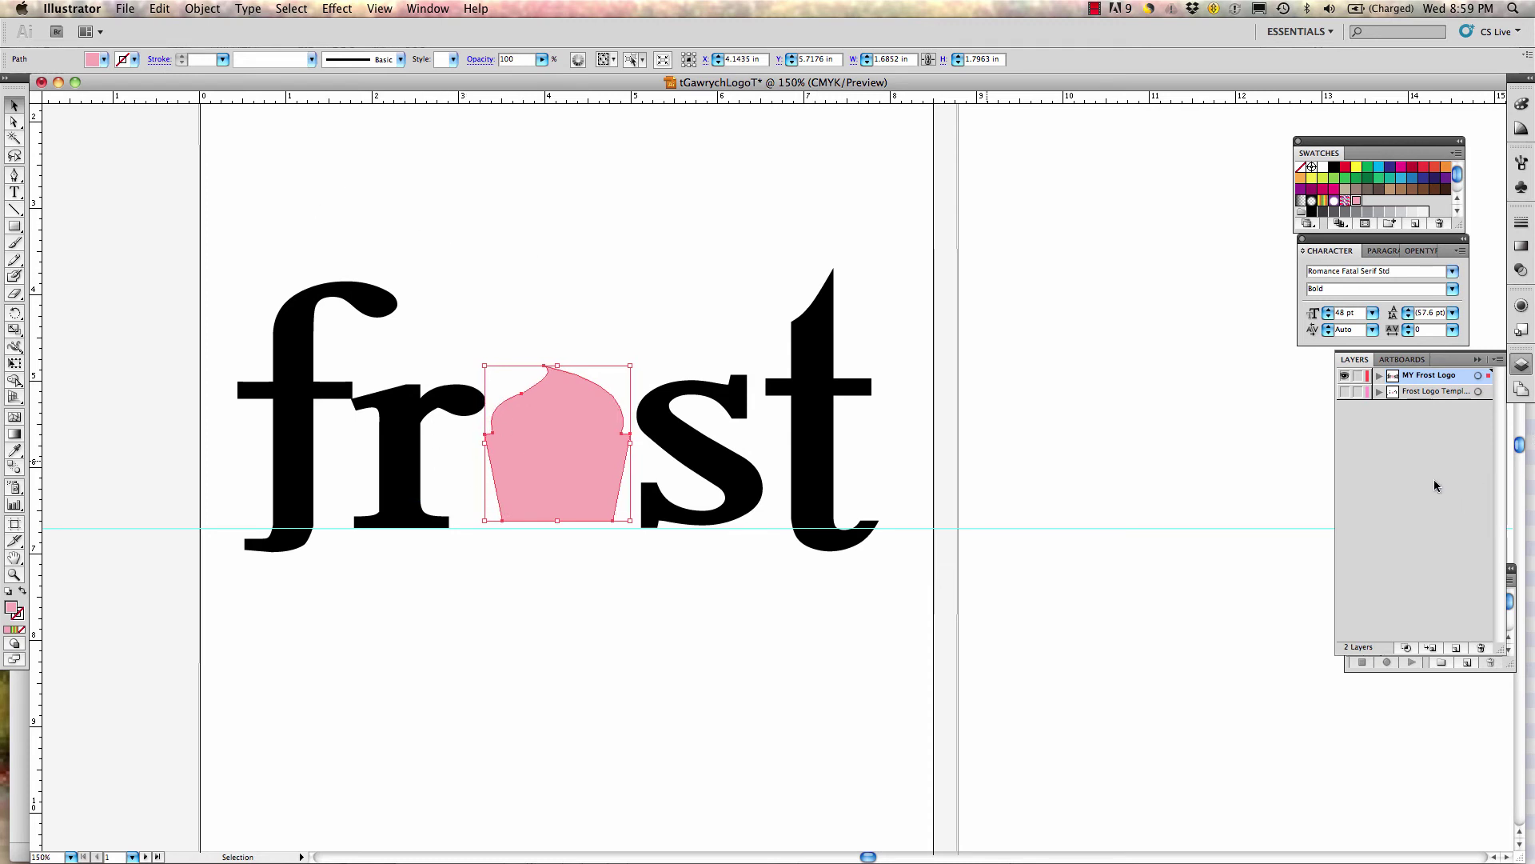
left_click(1344, 391)
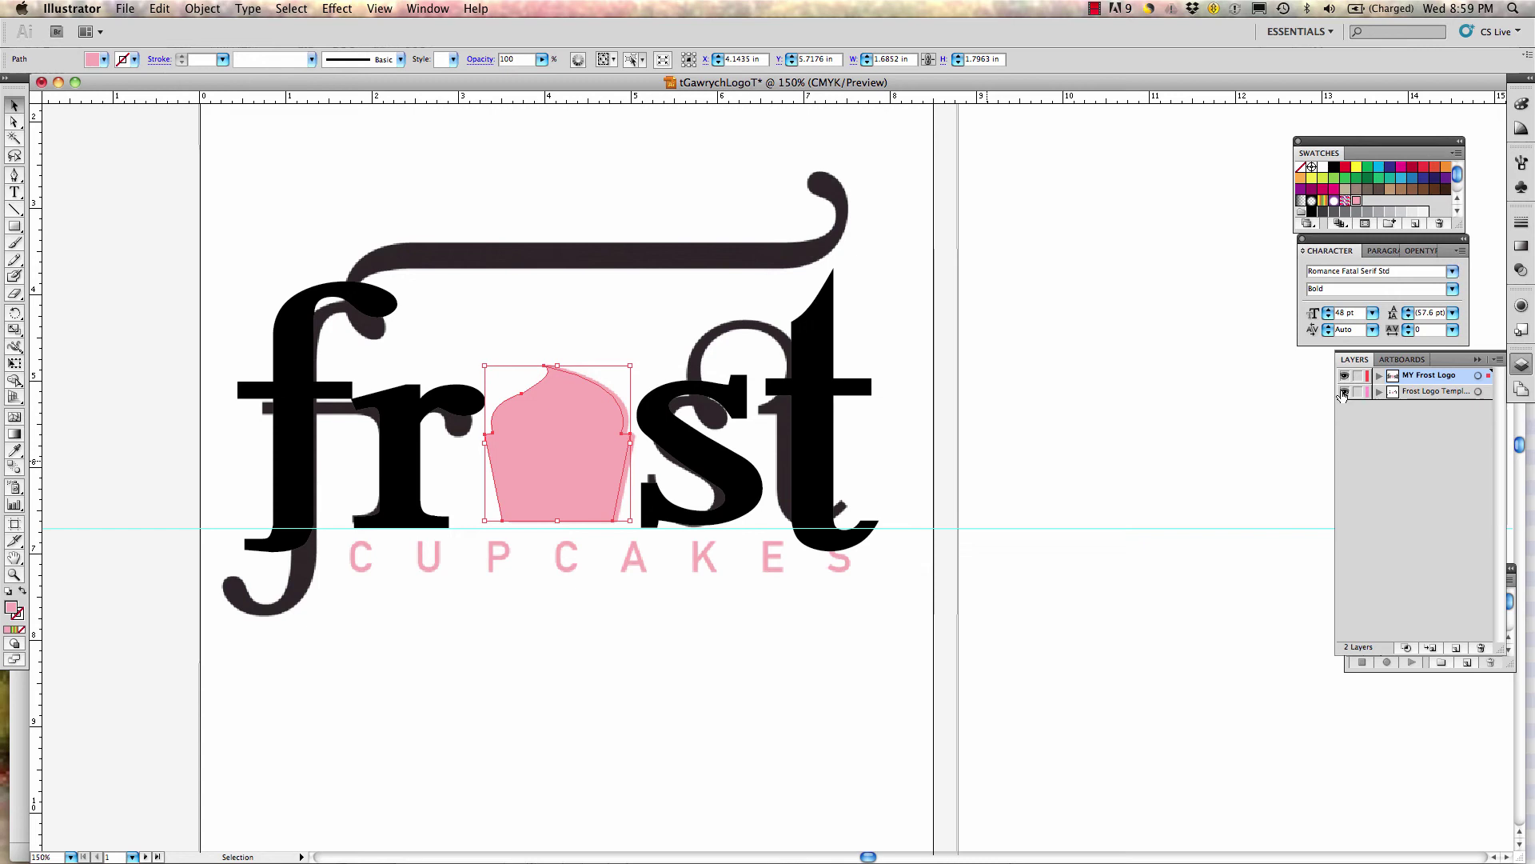
left_click(1174, 396)
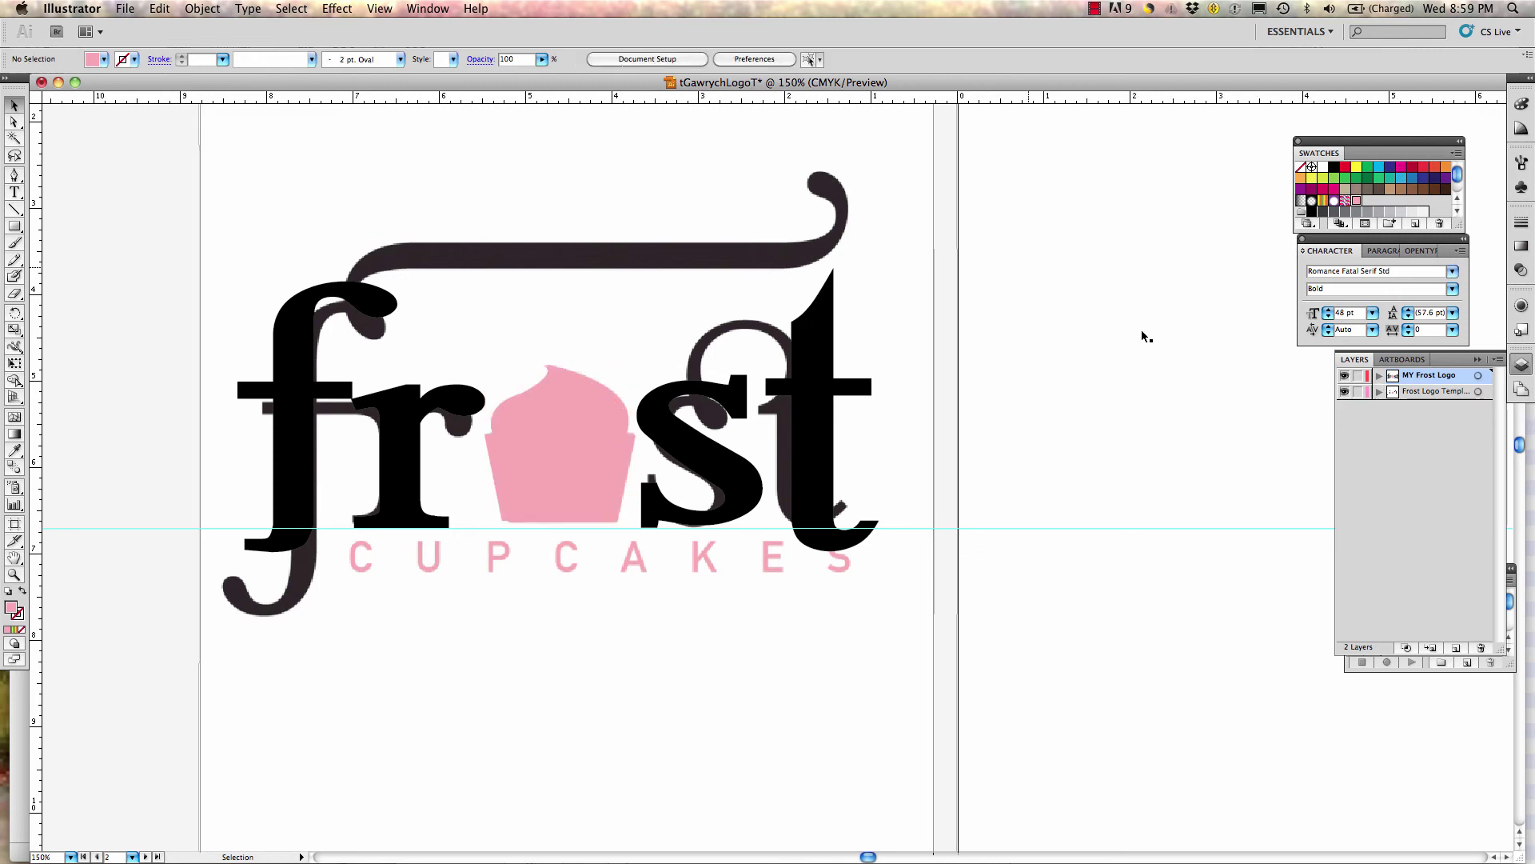
Save the logo document as an Adobe Illustrator CS5 file in the Logo Tutorial folder, keeping its file name and the default options
key("super+shift+s")
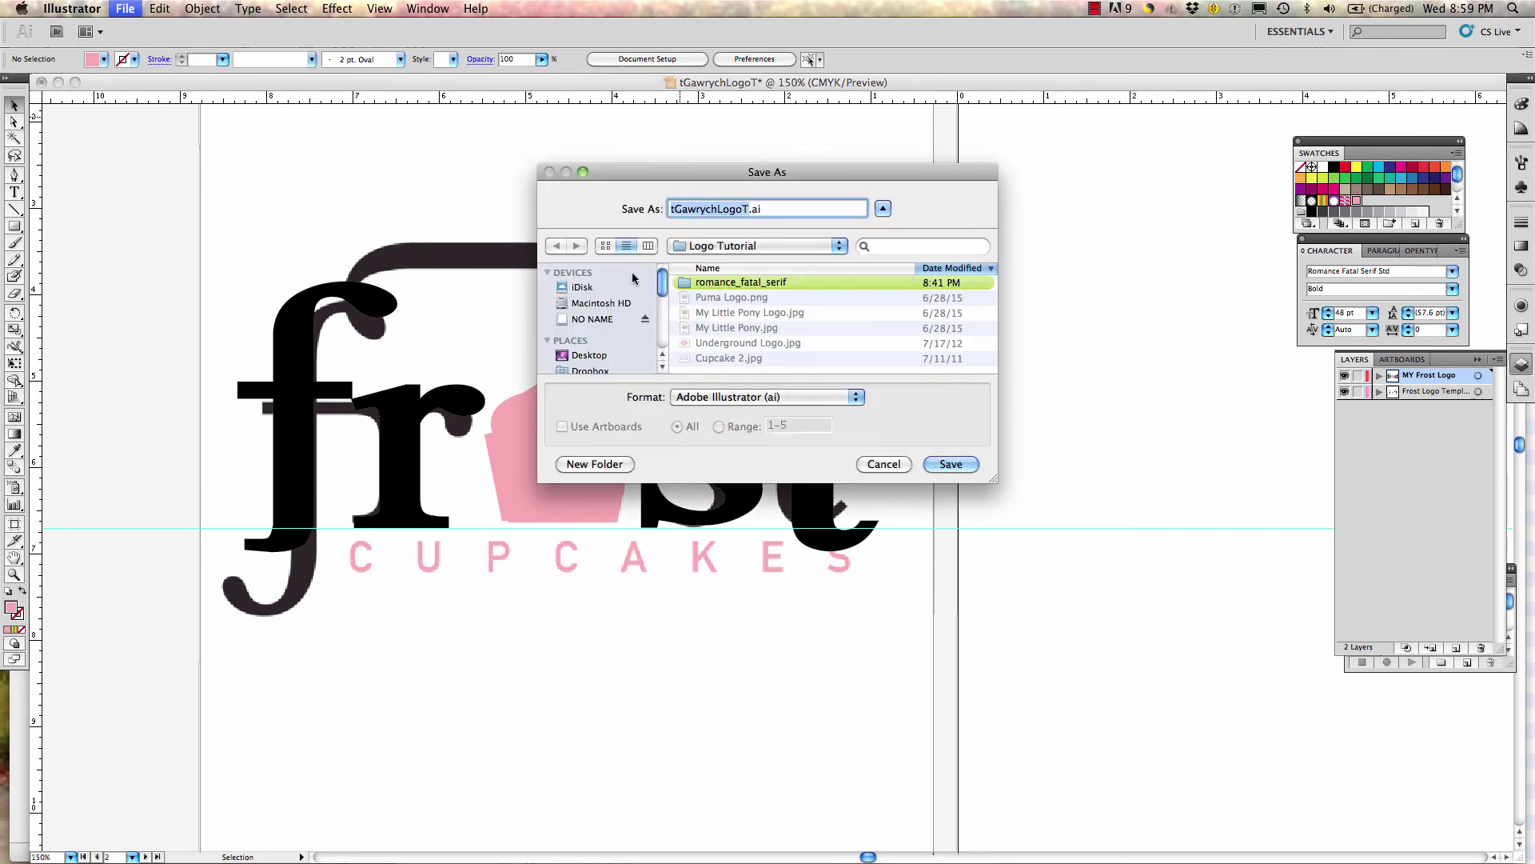
left_click(584, 319)
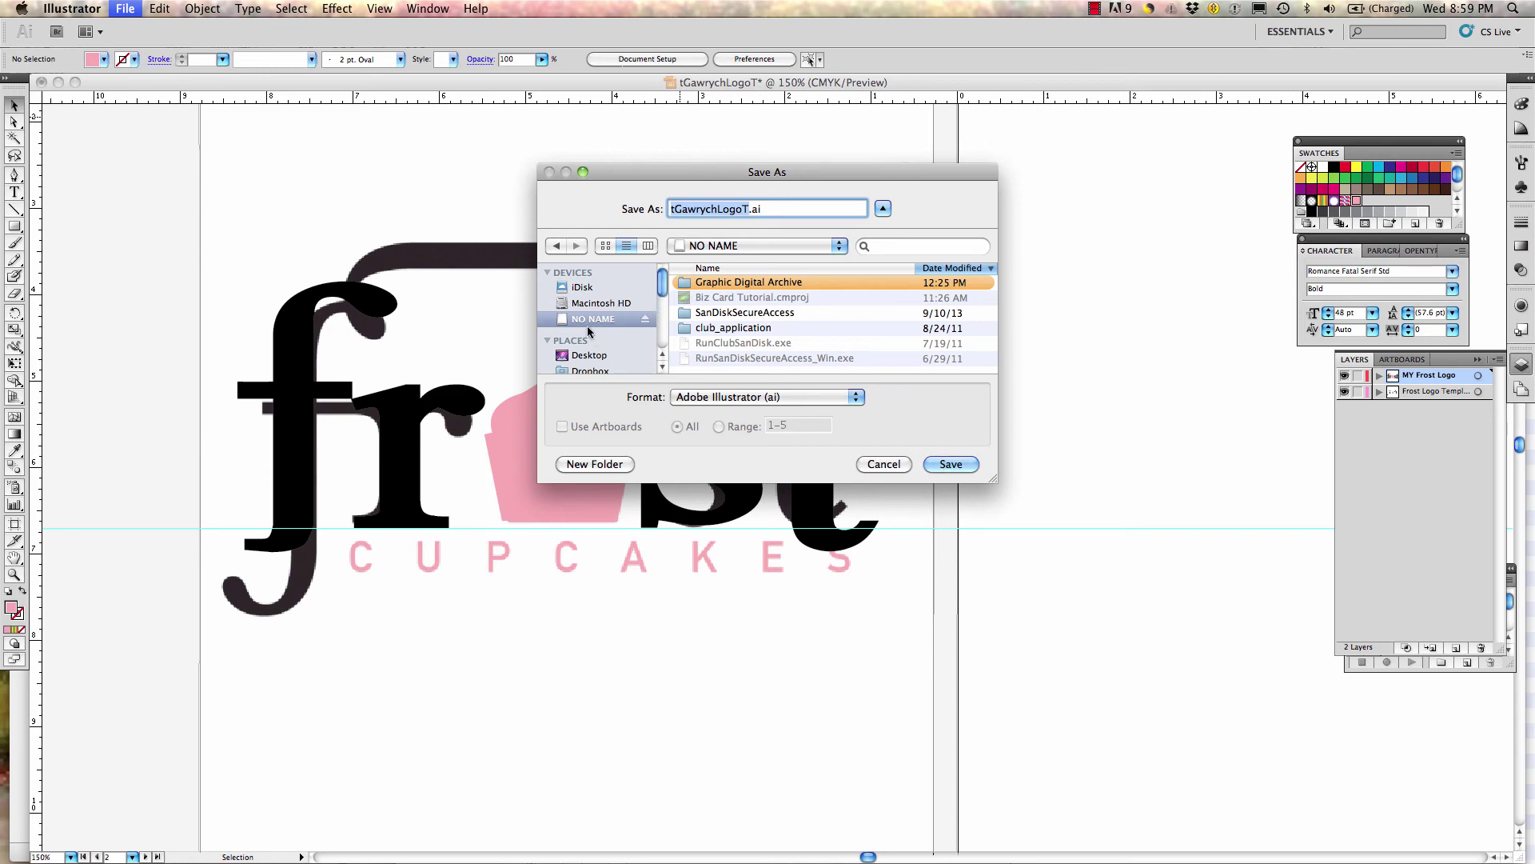
left_click(617, 355)
double_click(738, 283)
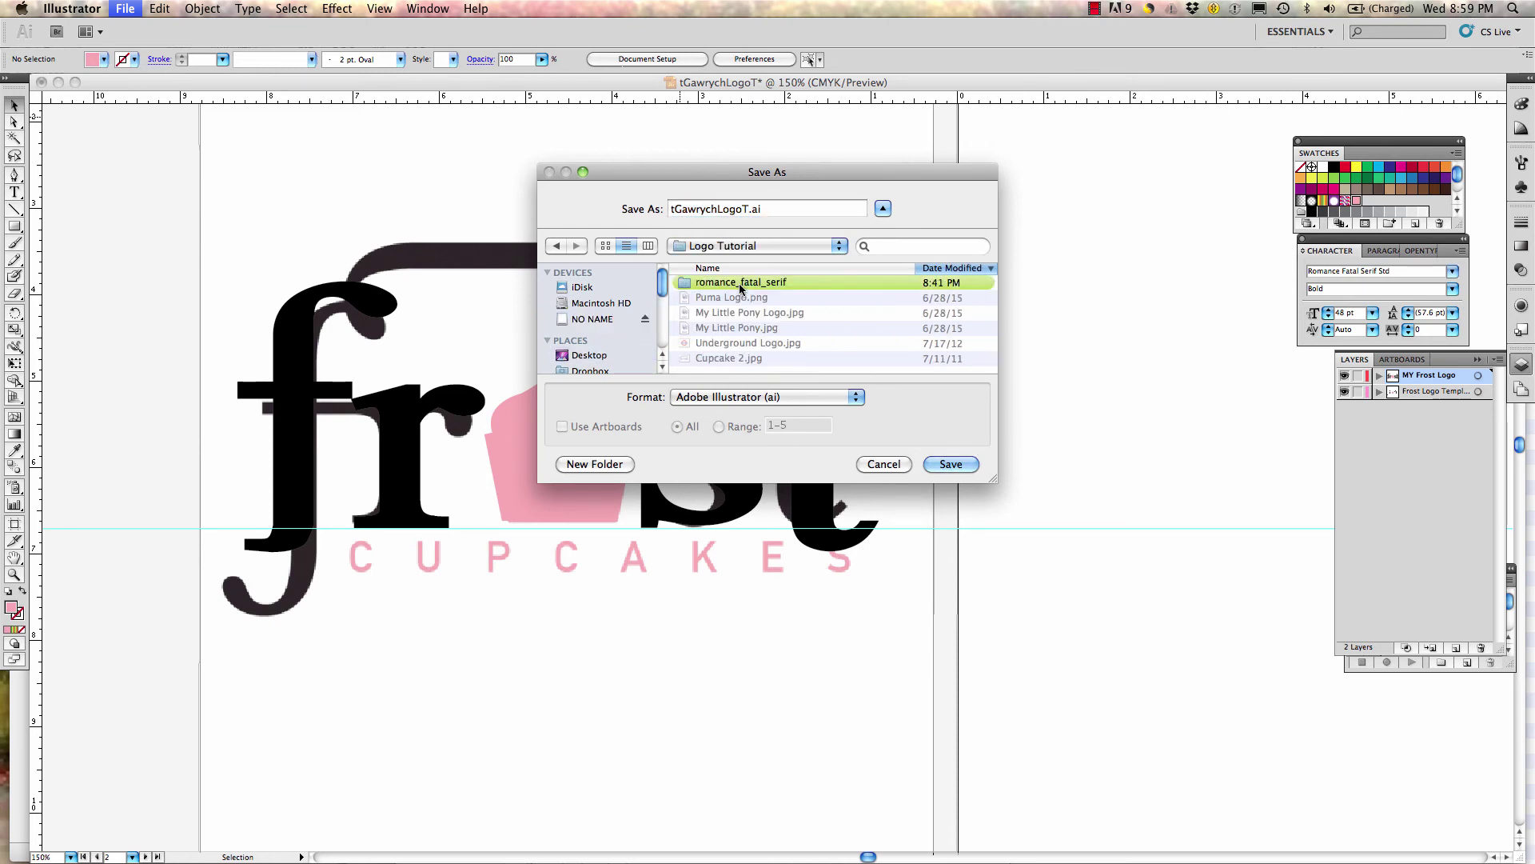
left_click(951, 464)
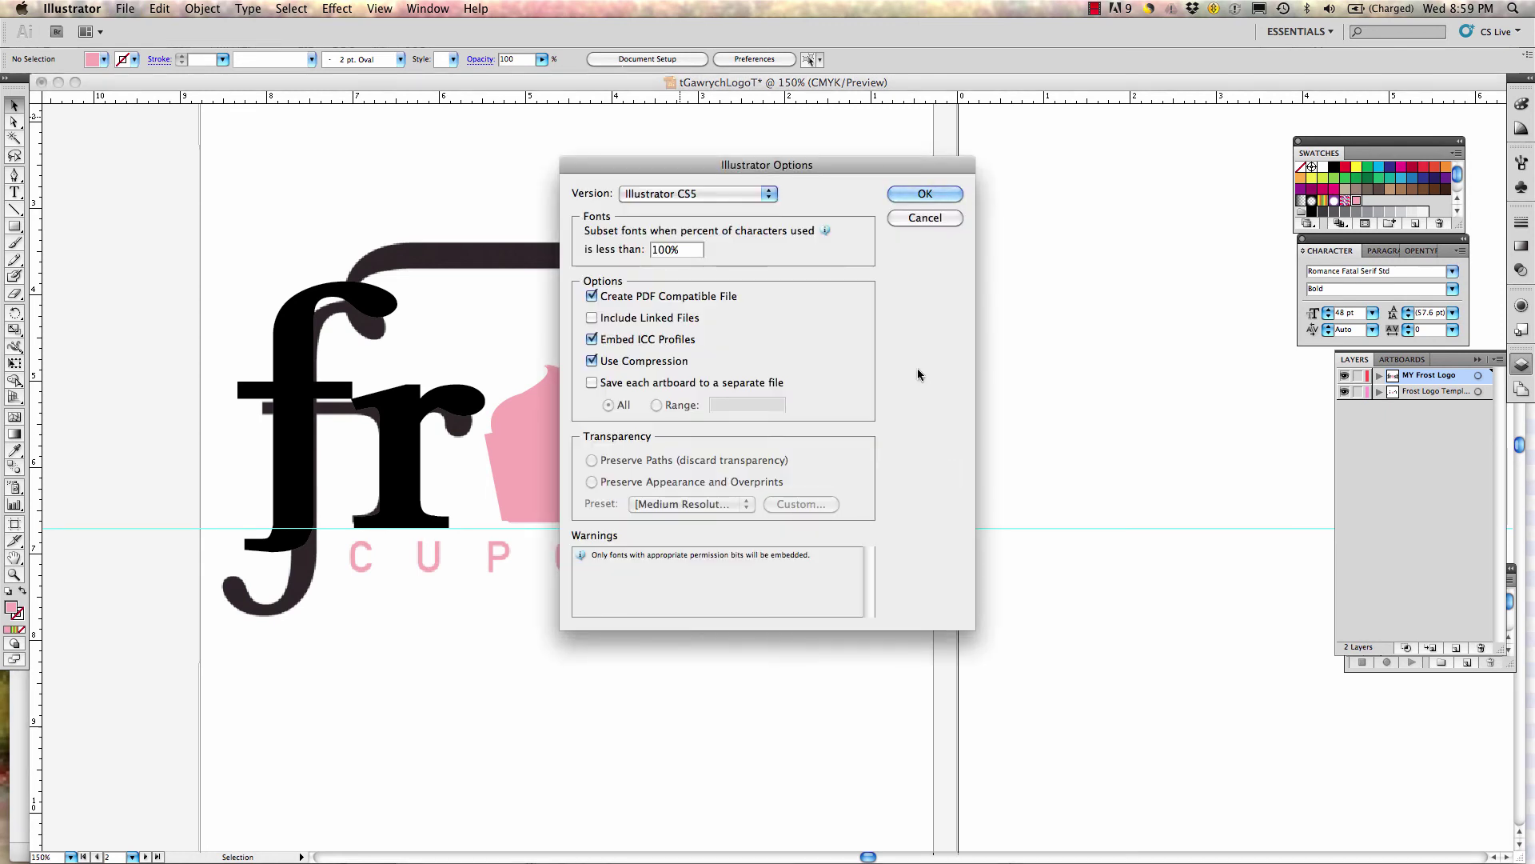
left_click(914, 195)
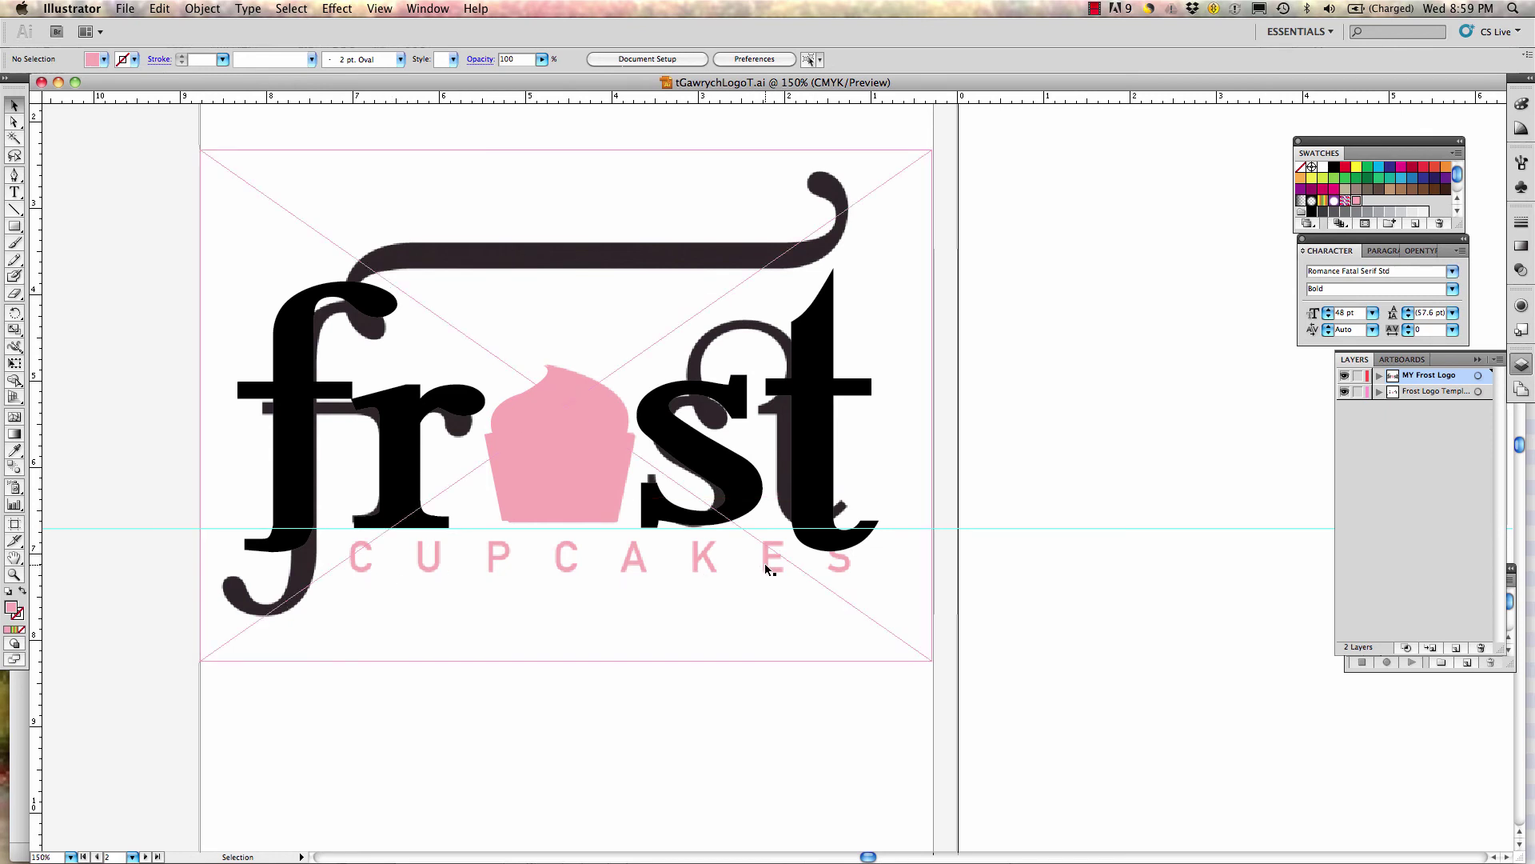
key("super+h")
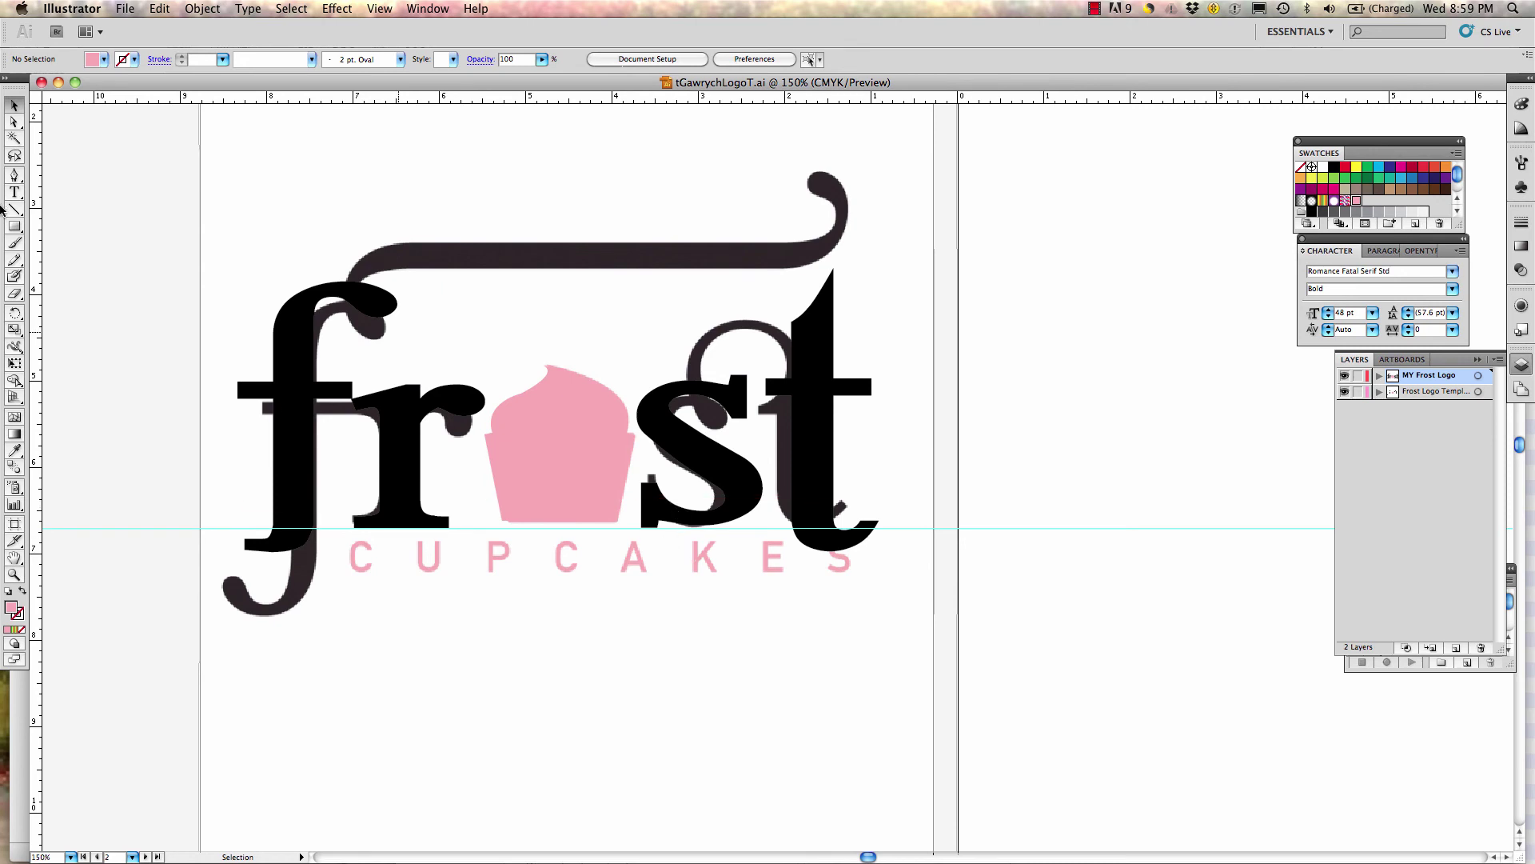
Add the text "cupcakes" in the Sathu font on the blank area below the logo, dismissing the calendar alarm
left_click(15, 192)
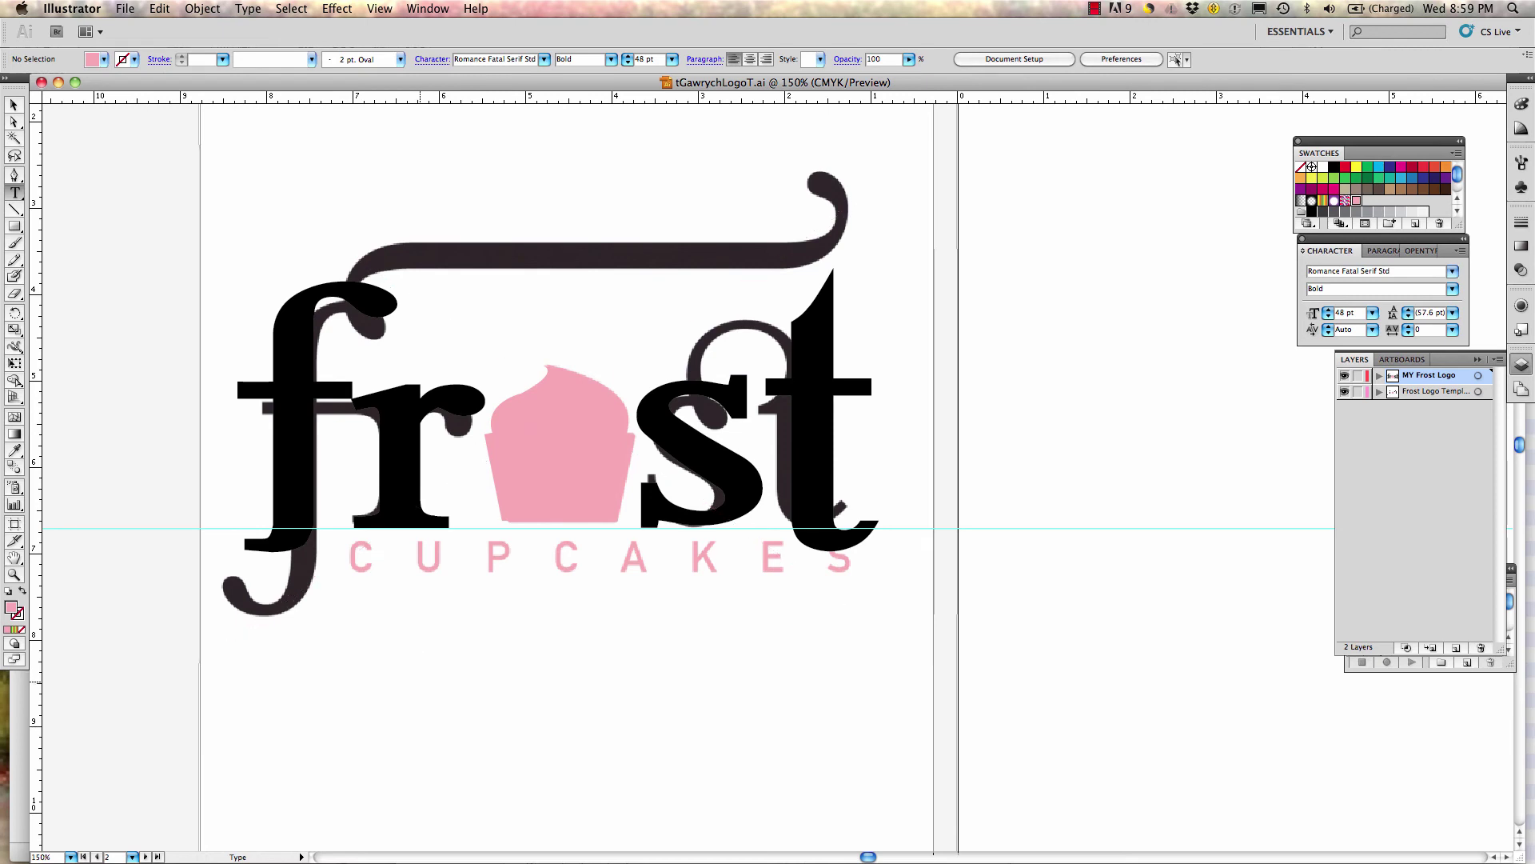
left_click(423, 694)
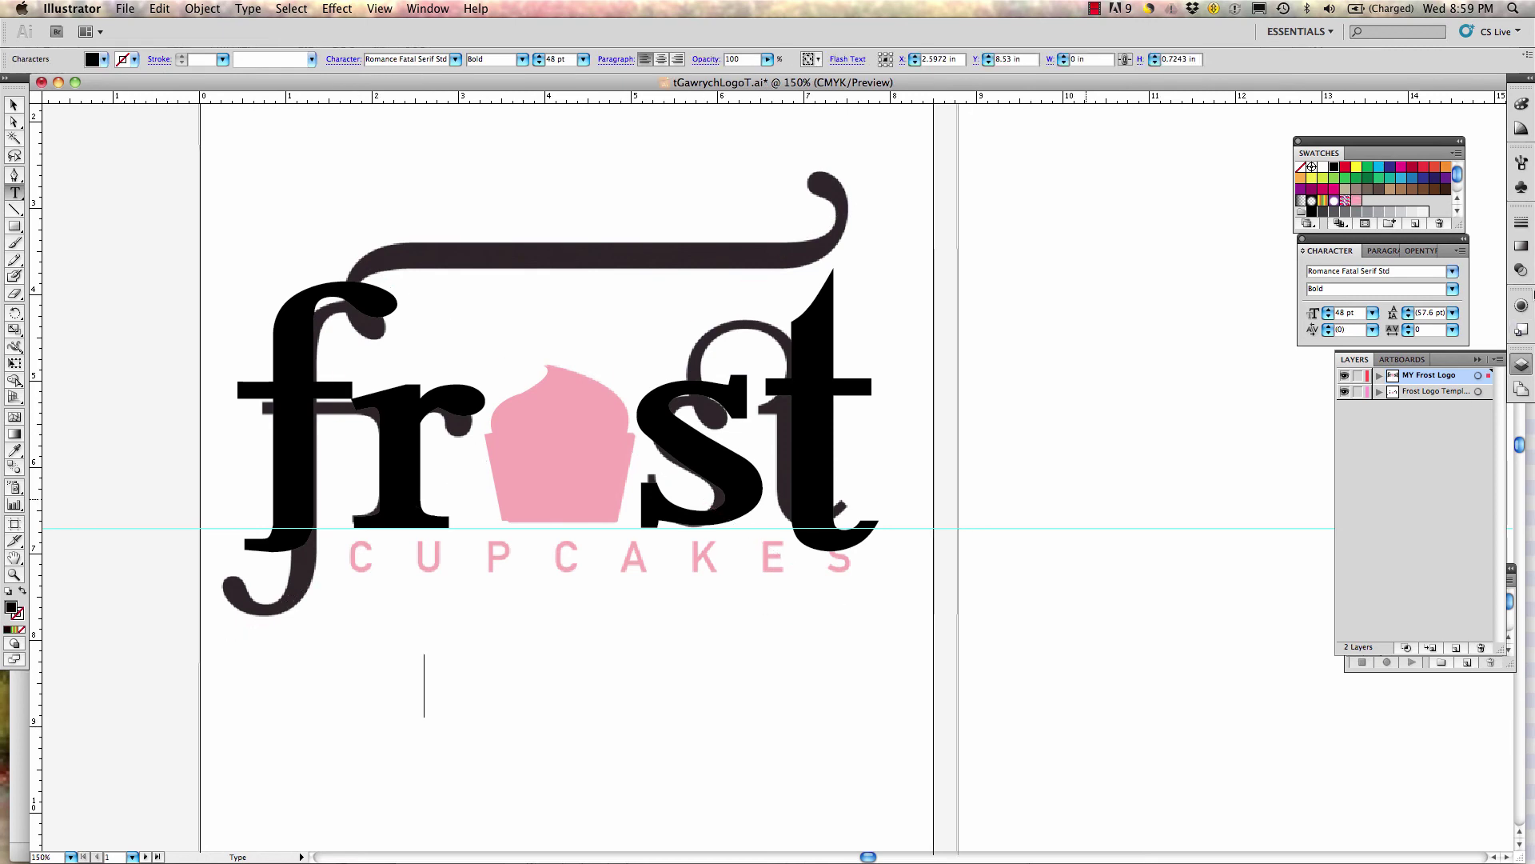
left_click(1452, 272)
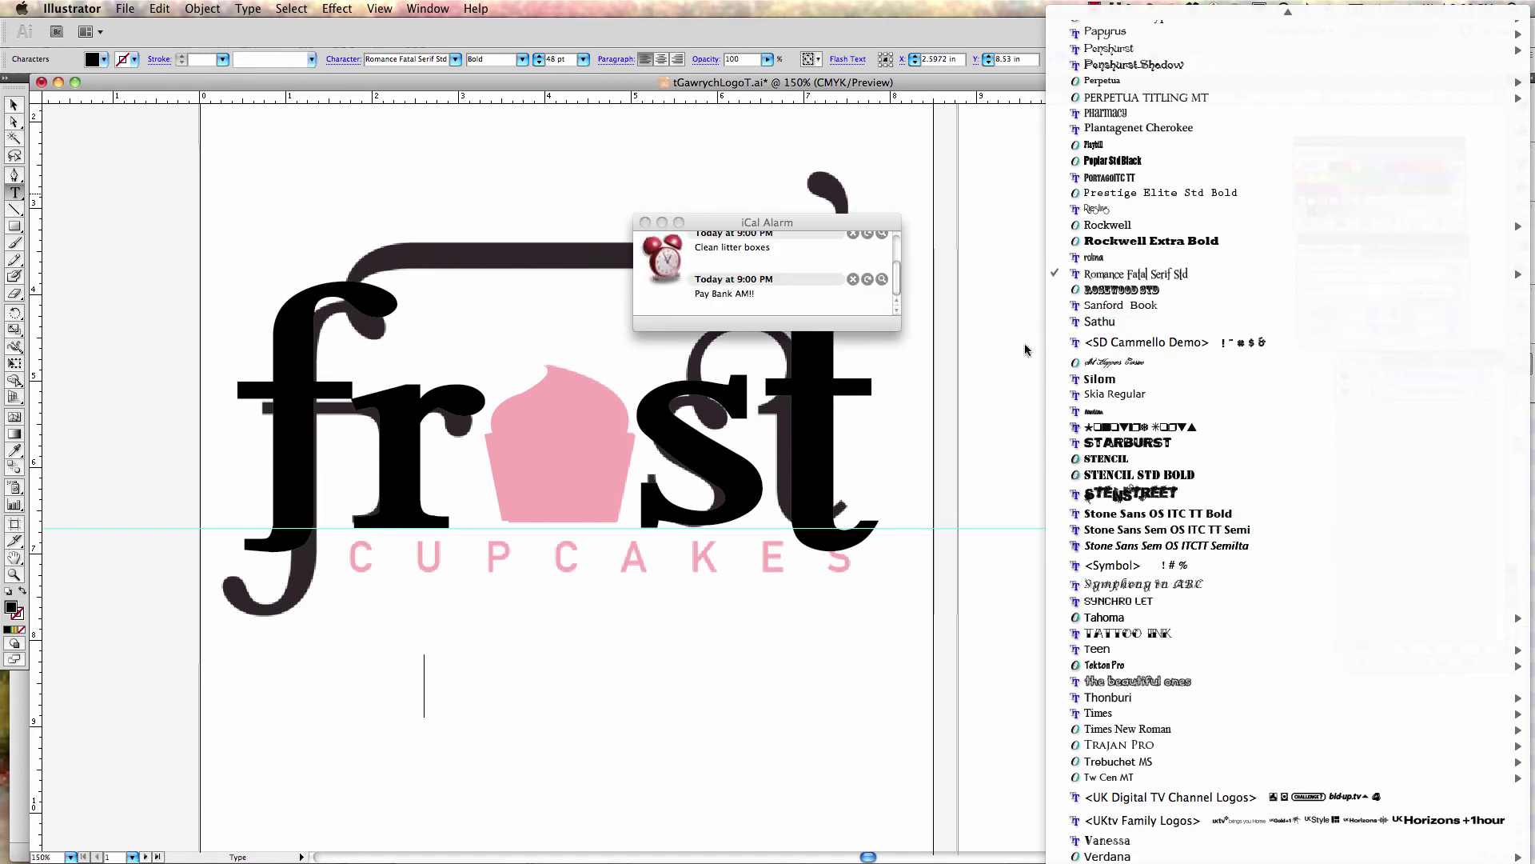
left_click(645, 223)
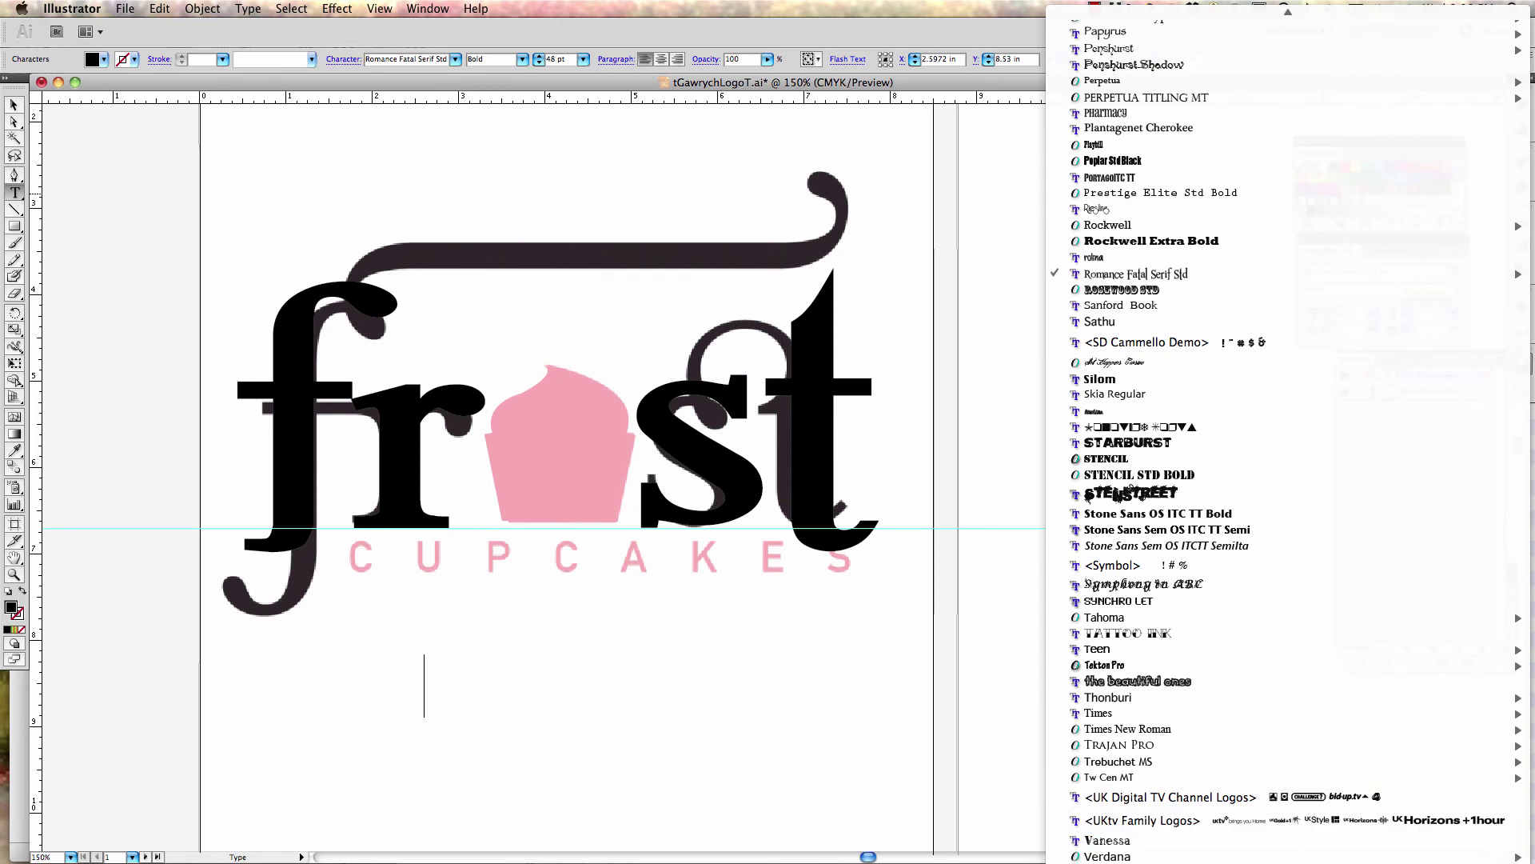
scroll(1321, 848, "down", 5)
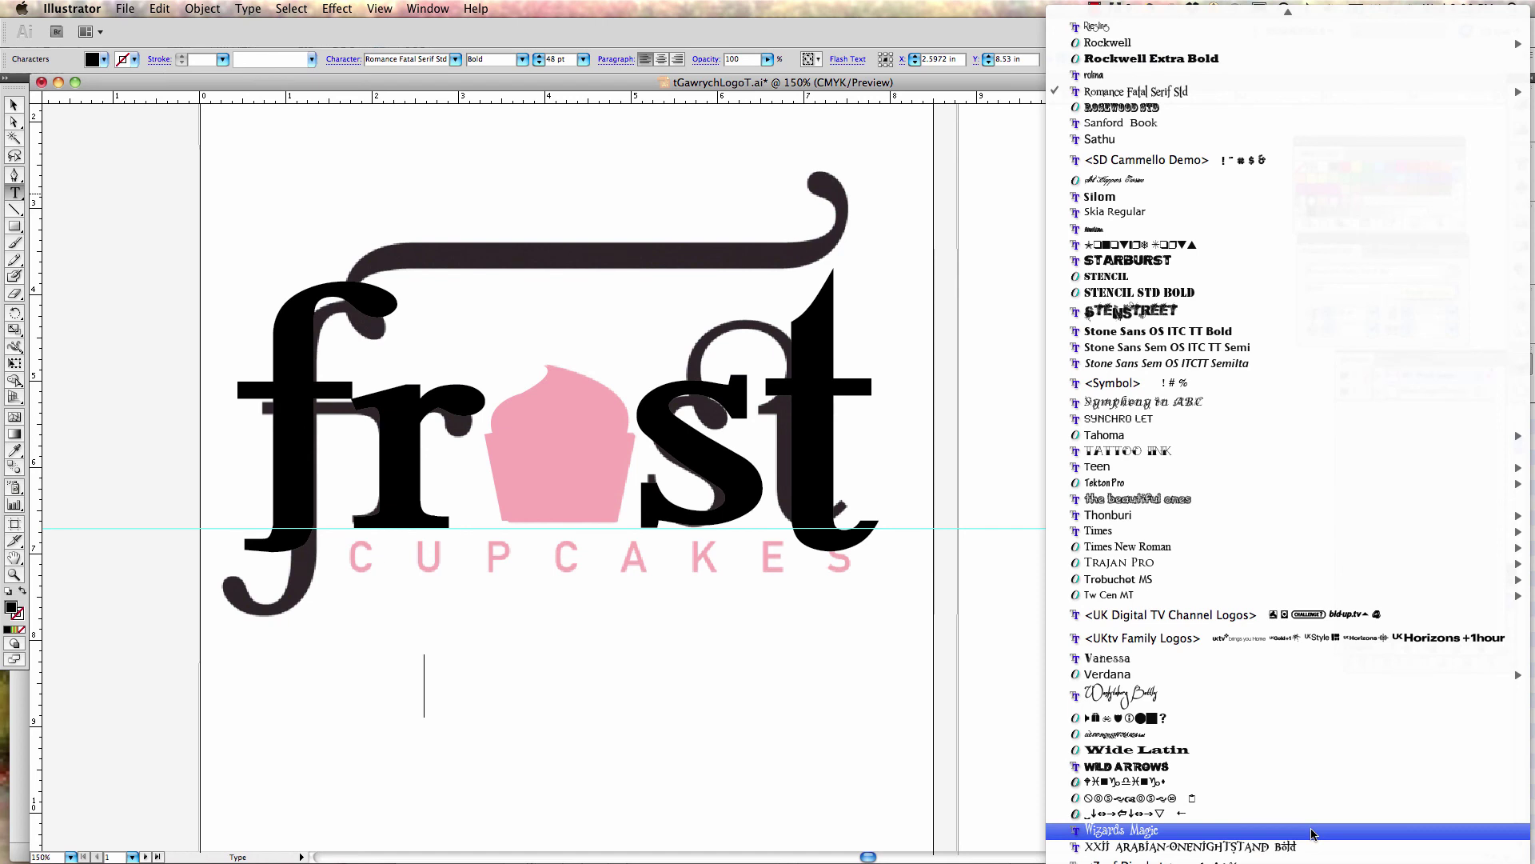
mouse_move(1289, 439)
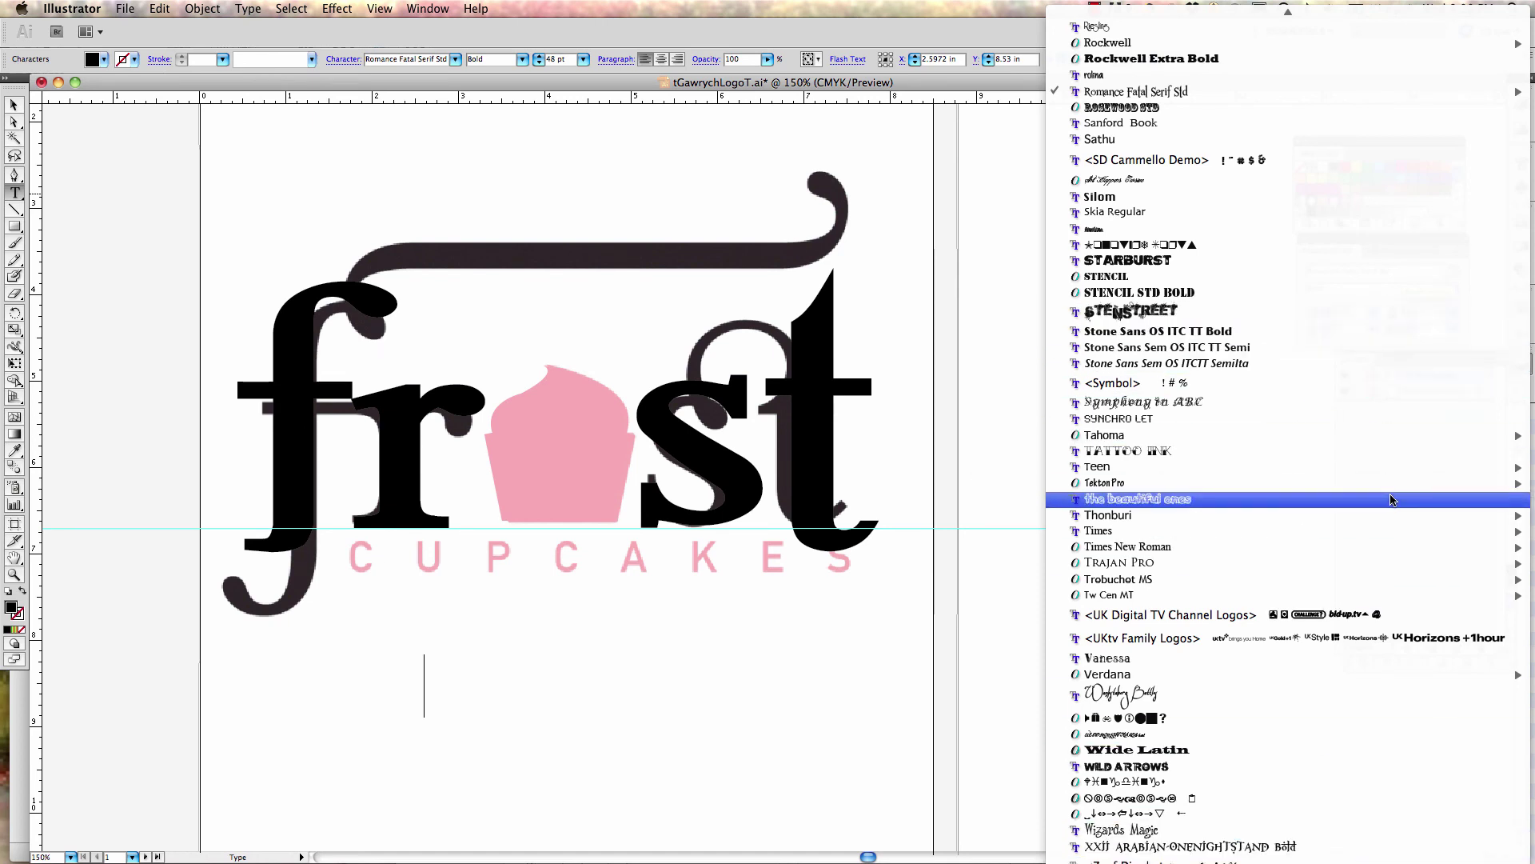
mouse_move(1399, 472)
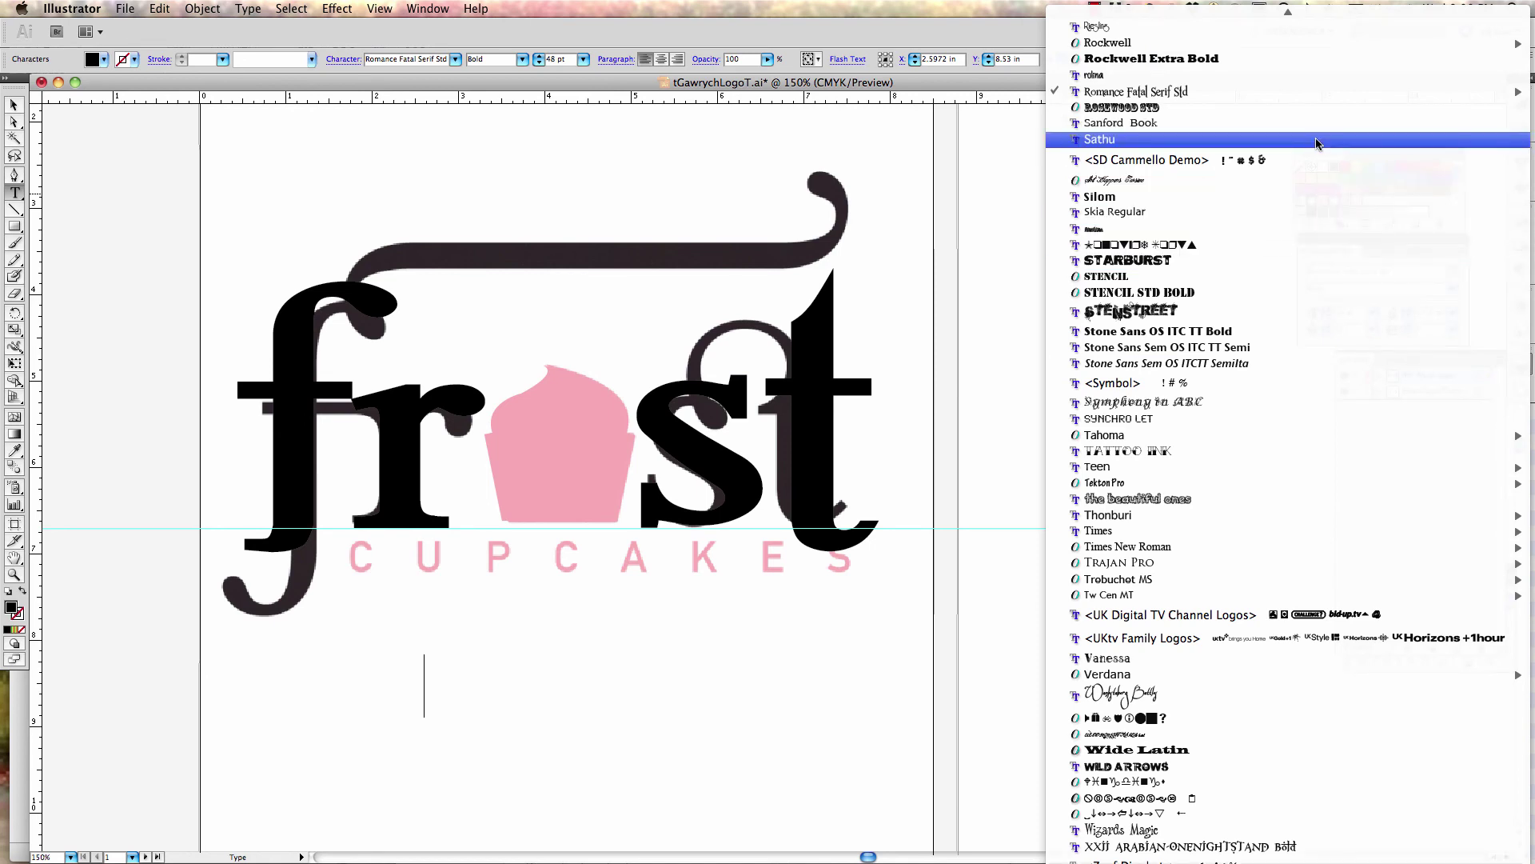
left_click(1318, 144)
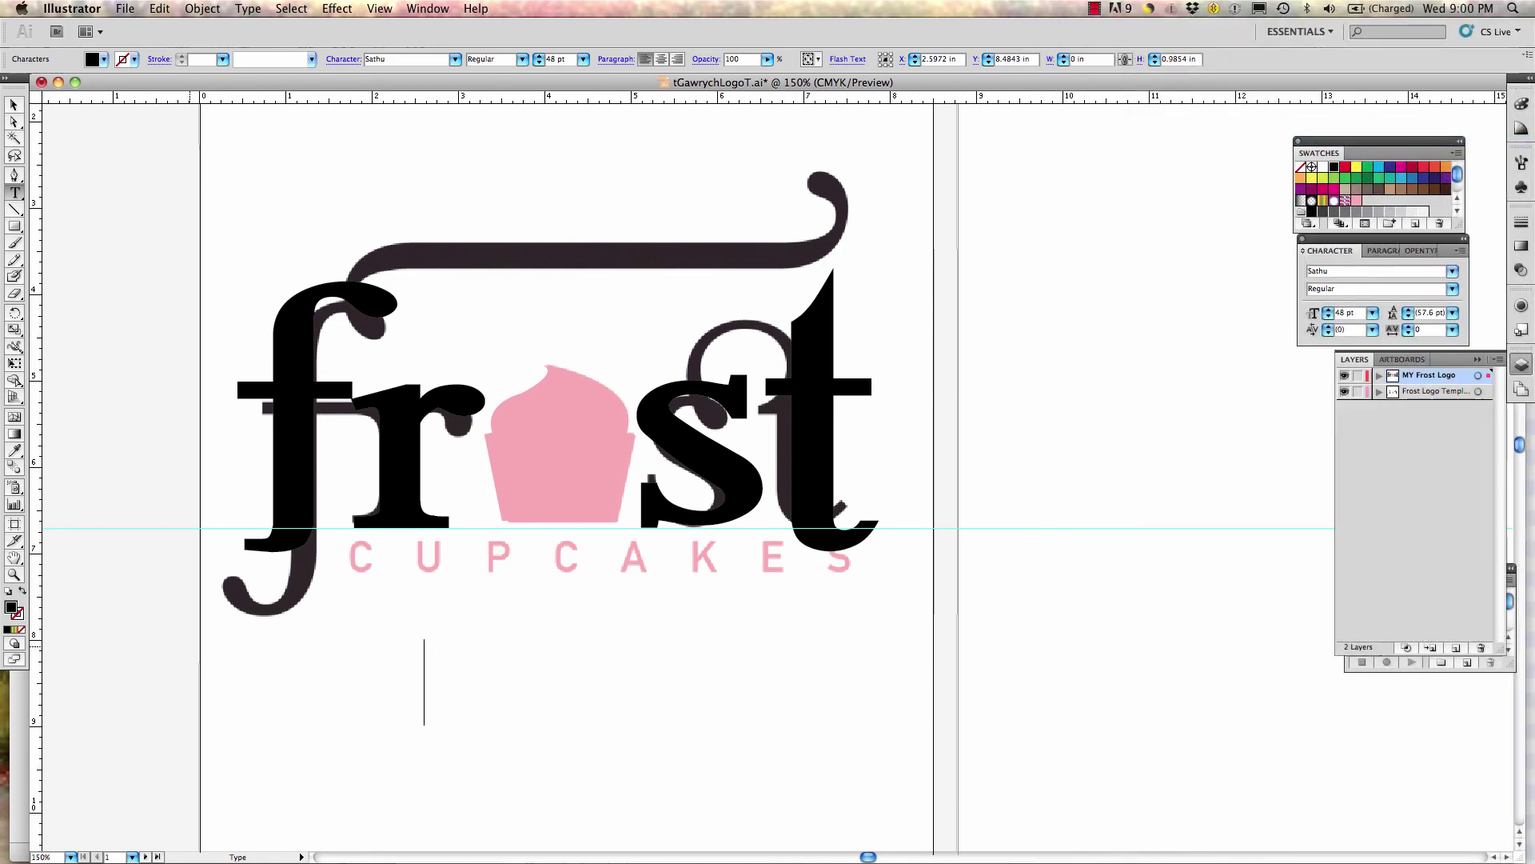
type("cupcak")
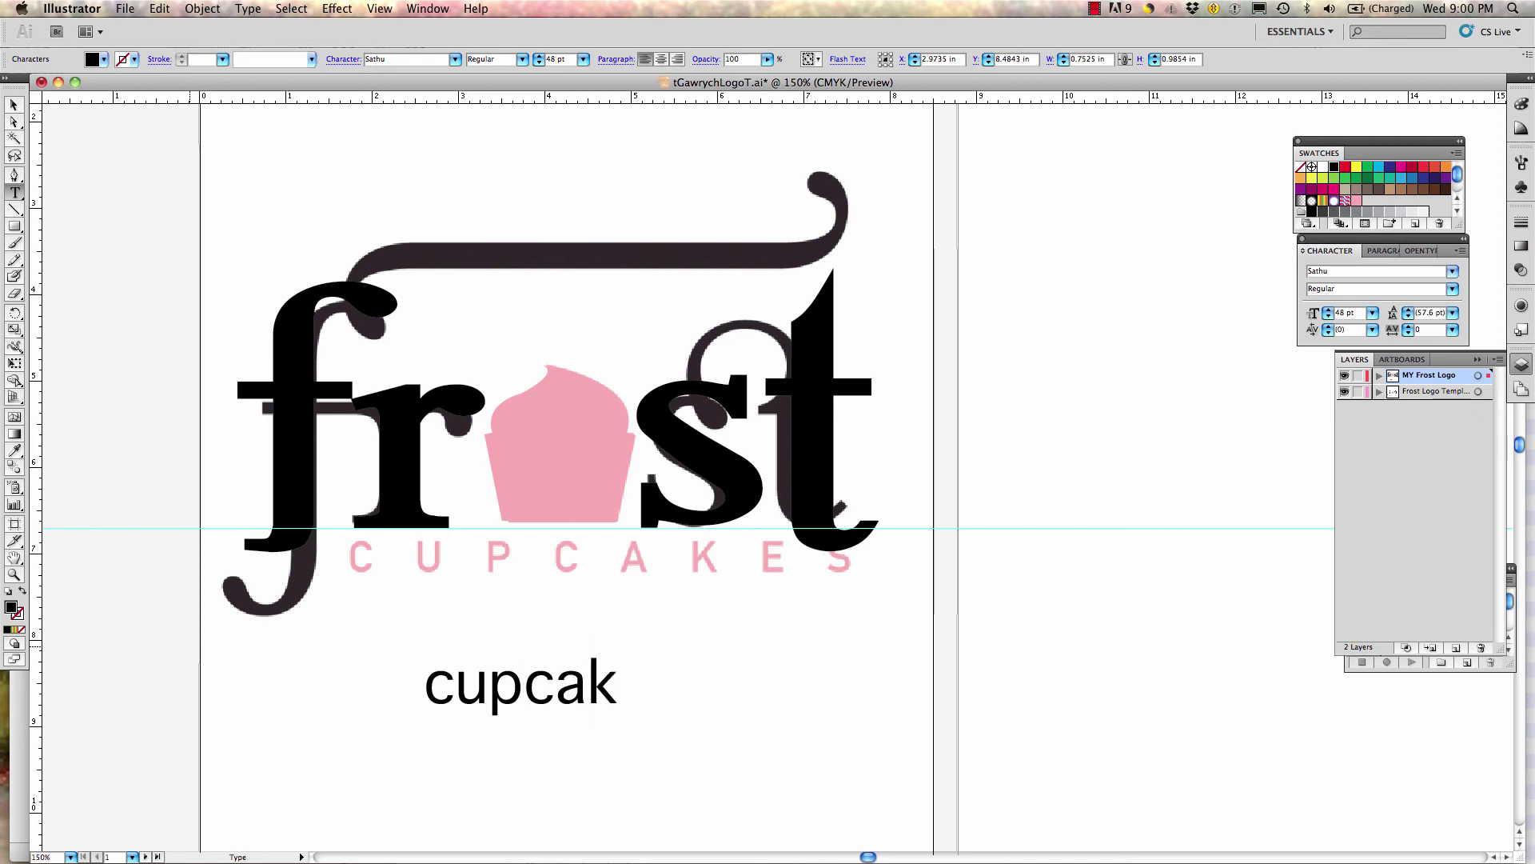
type("es")
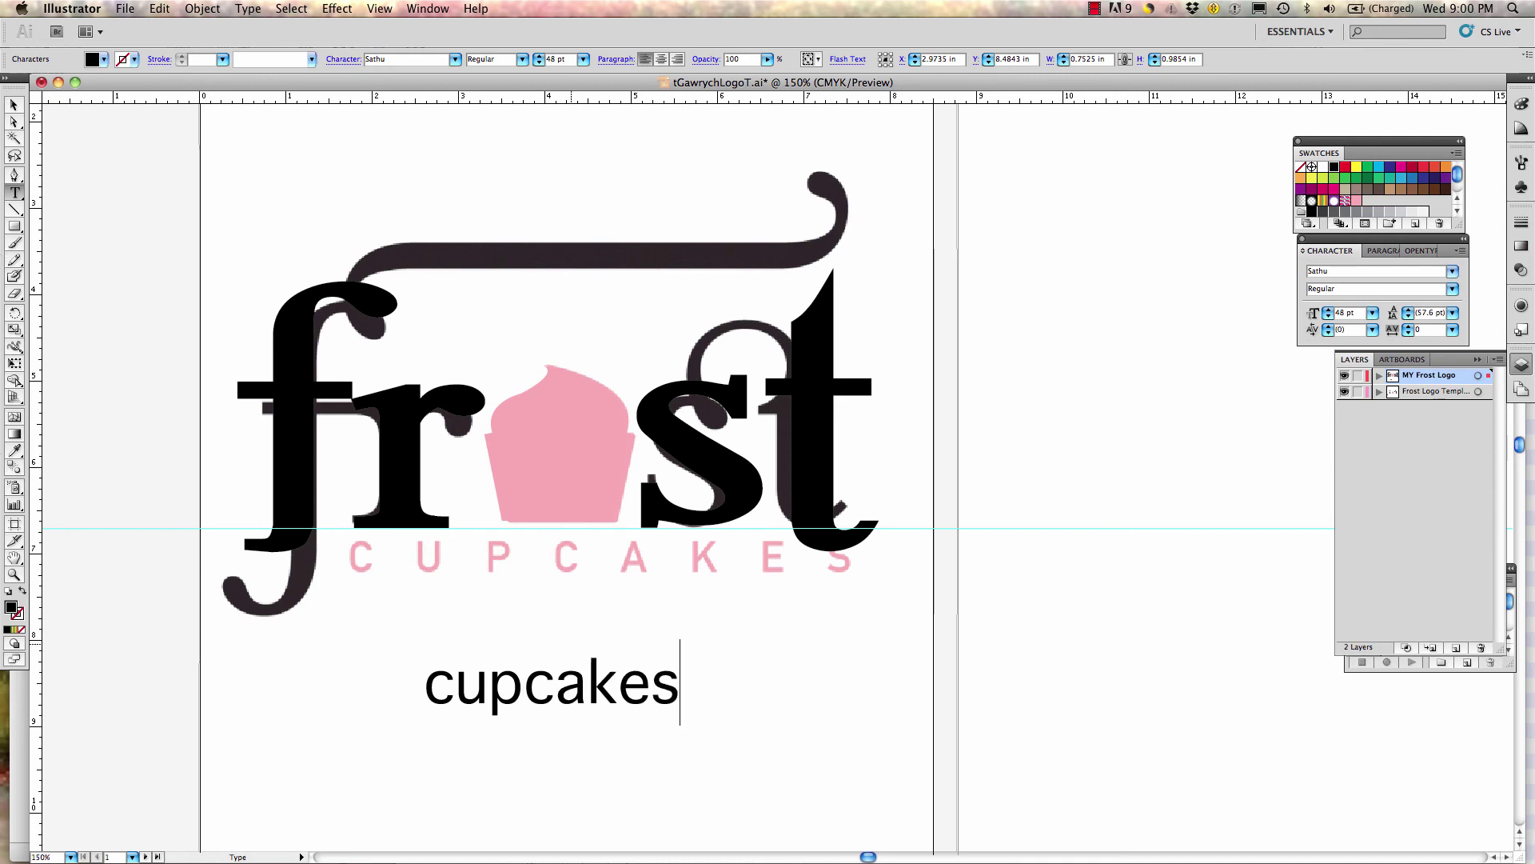
Fill the new cupcakes text with the logo's pink and move it up to just beneath the template's CUPCAKES lettering
key("super+a")
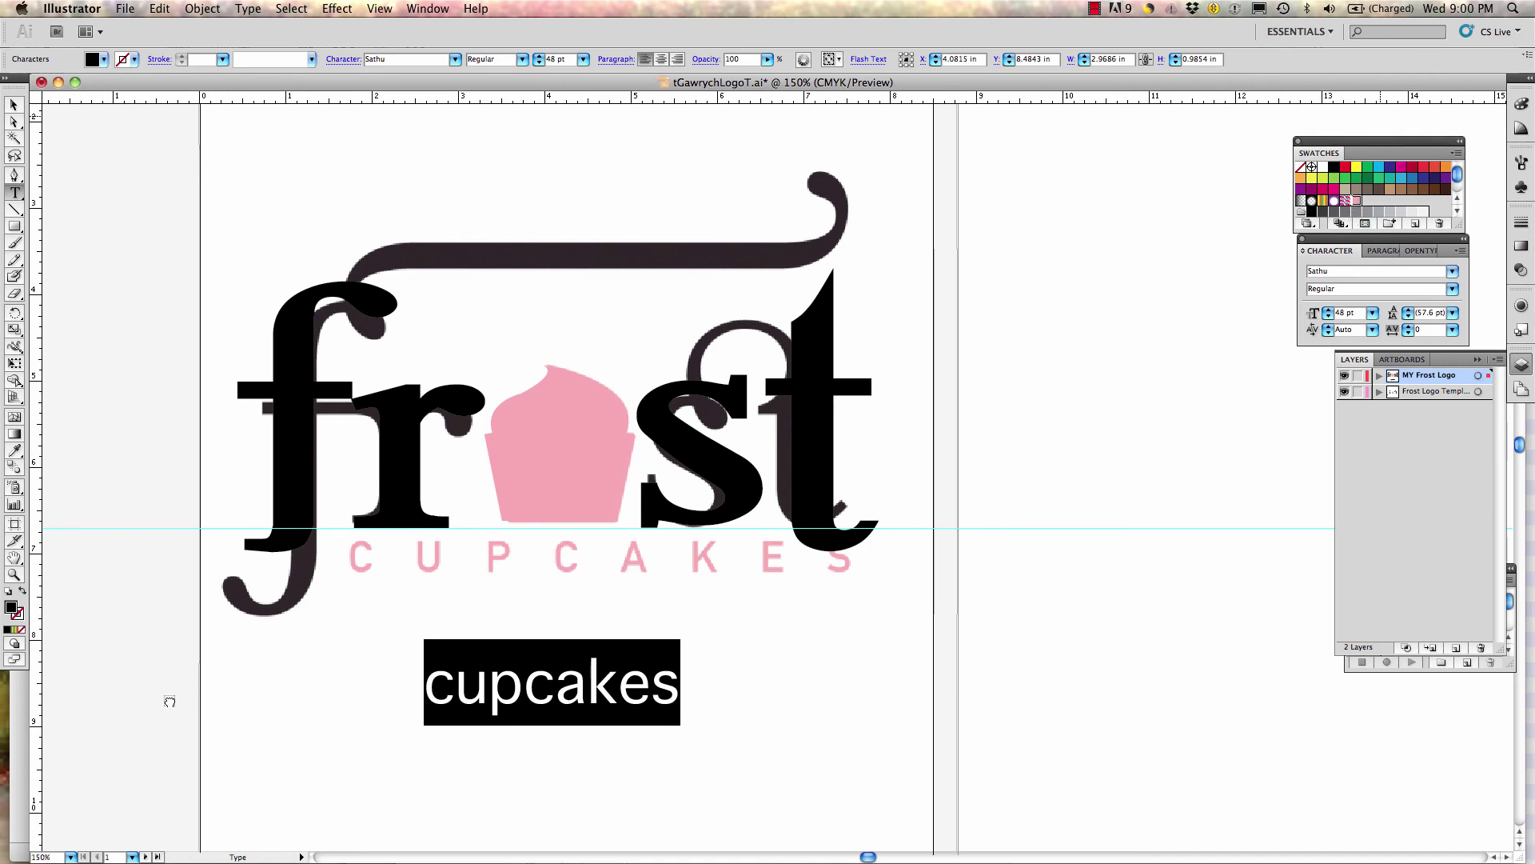
left_click(13, 611)
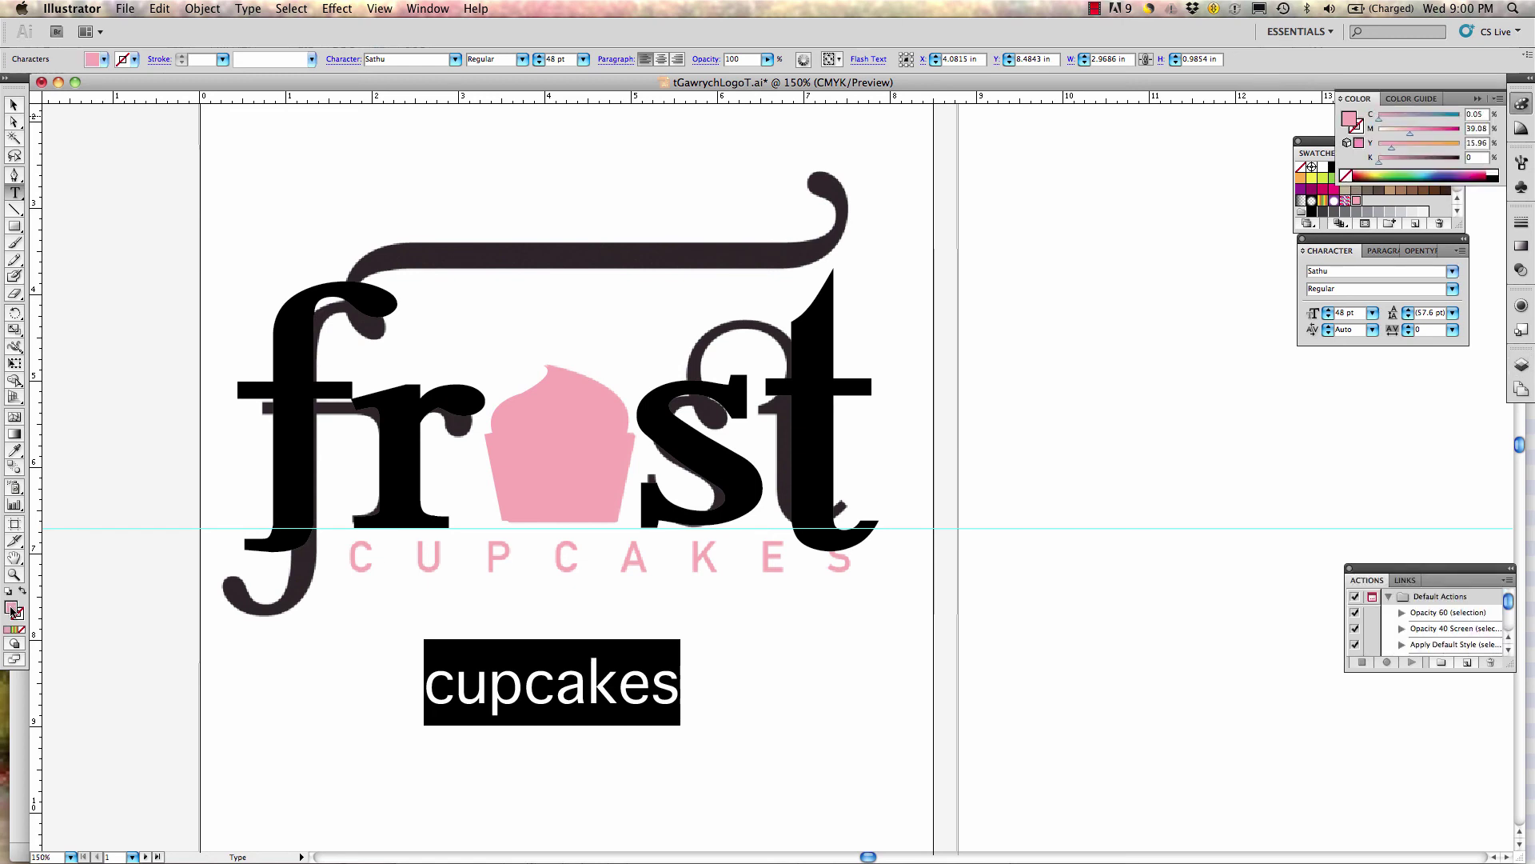
left_click(16, 103)
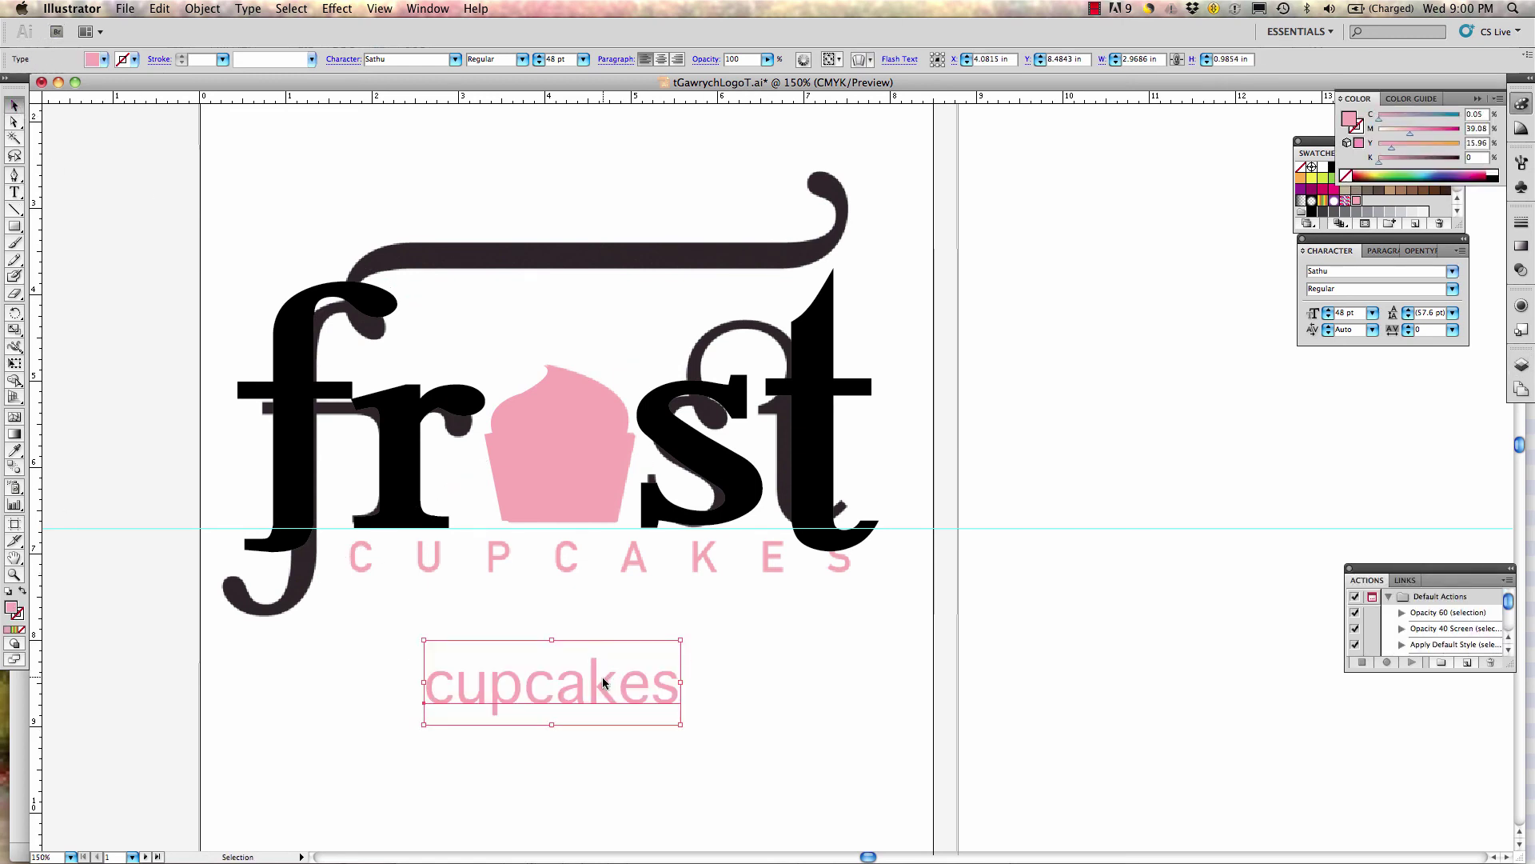
left_click_drag(600, 679, 623, 614)
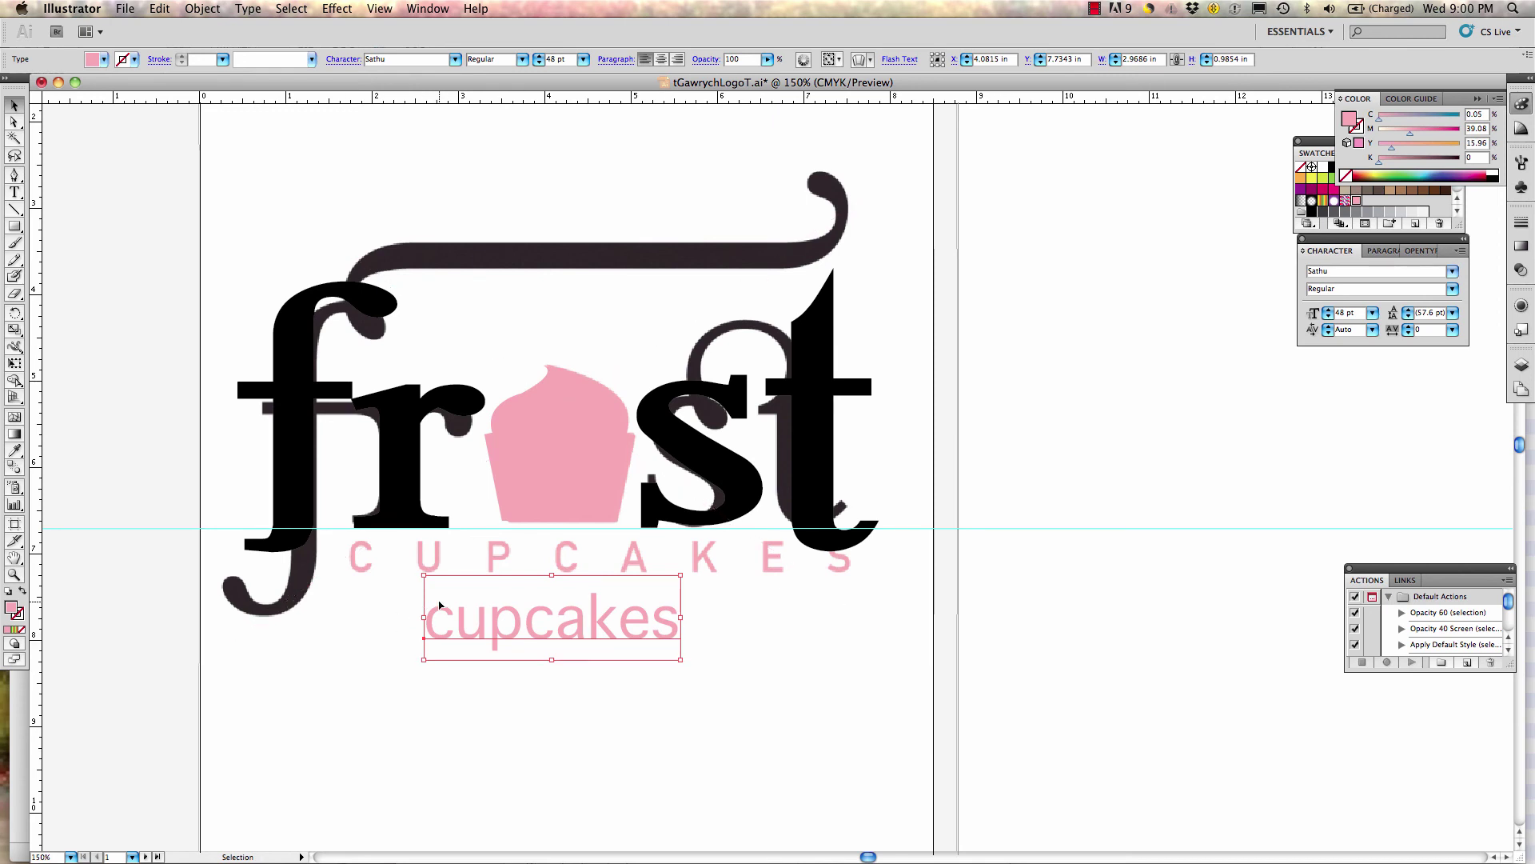
Widen the cupcakes text's tracking to 500 and move the text so its first letter lines up under the template's C
double_click(496, 632)
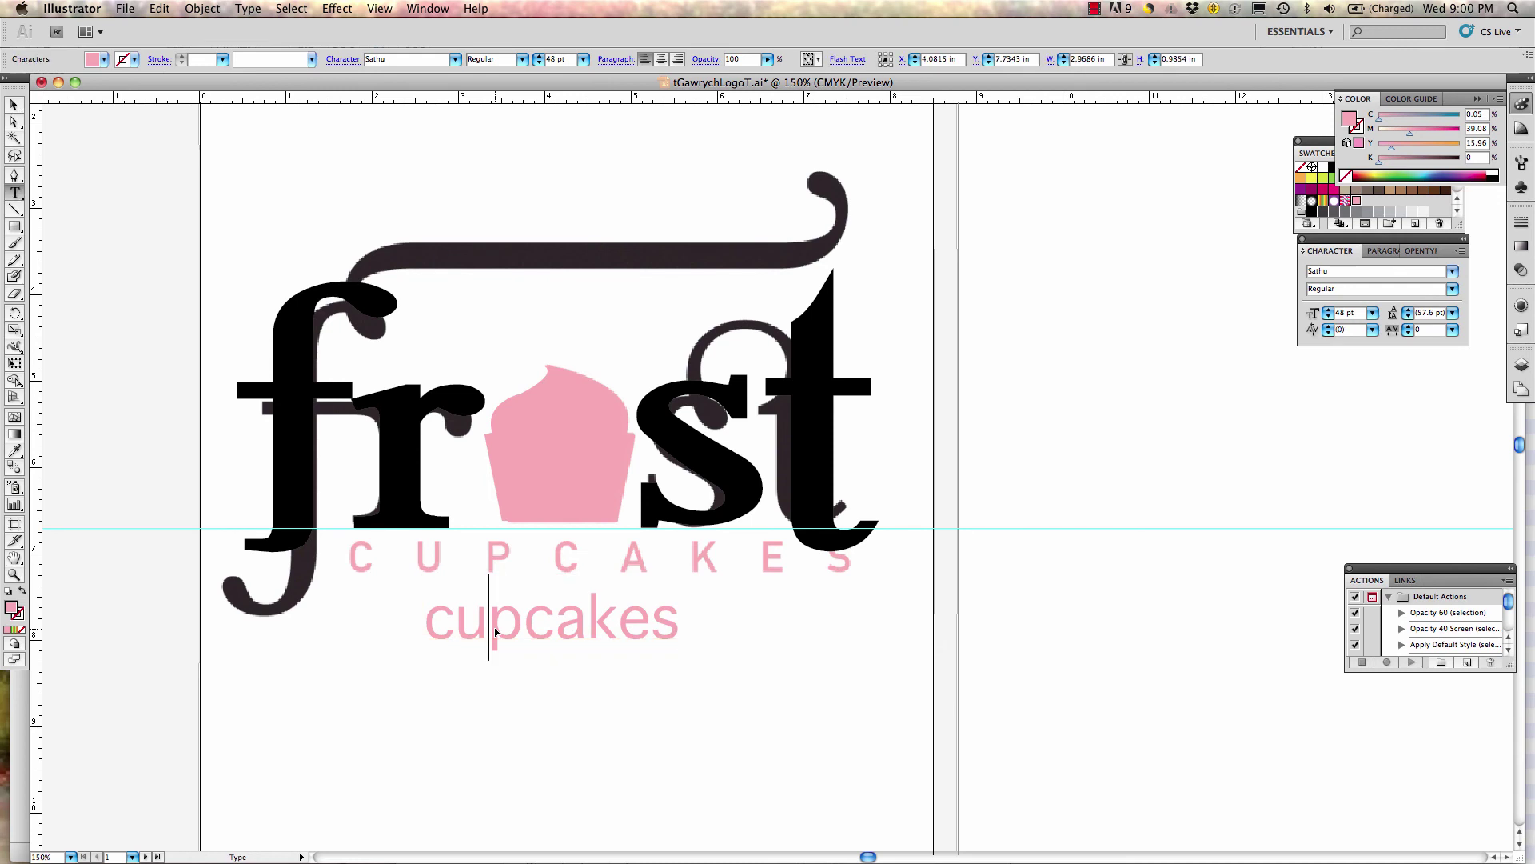
key("super+a")
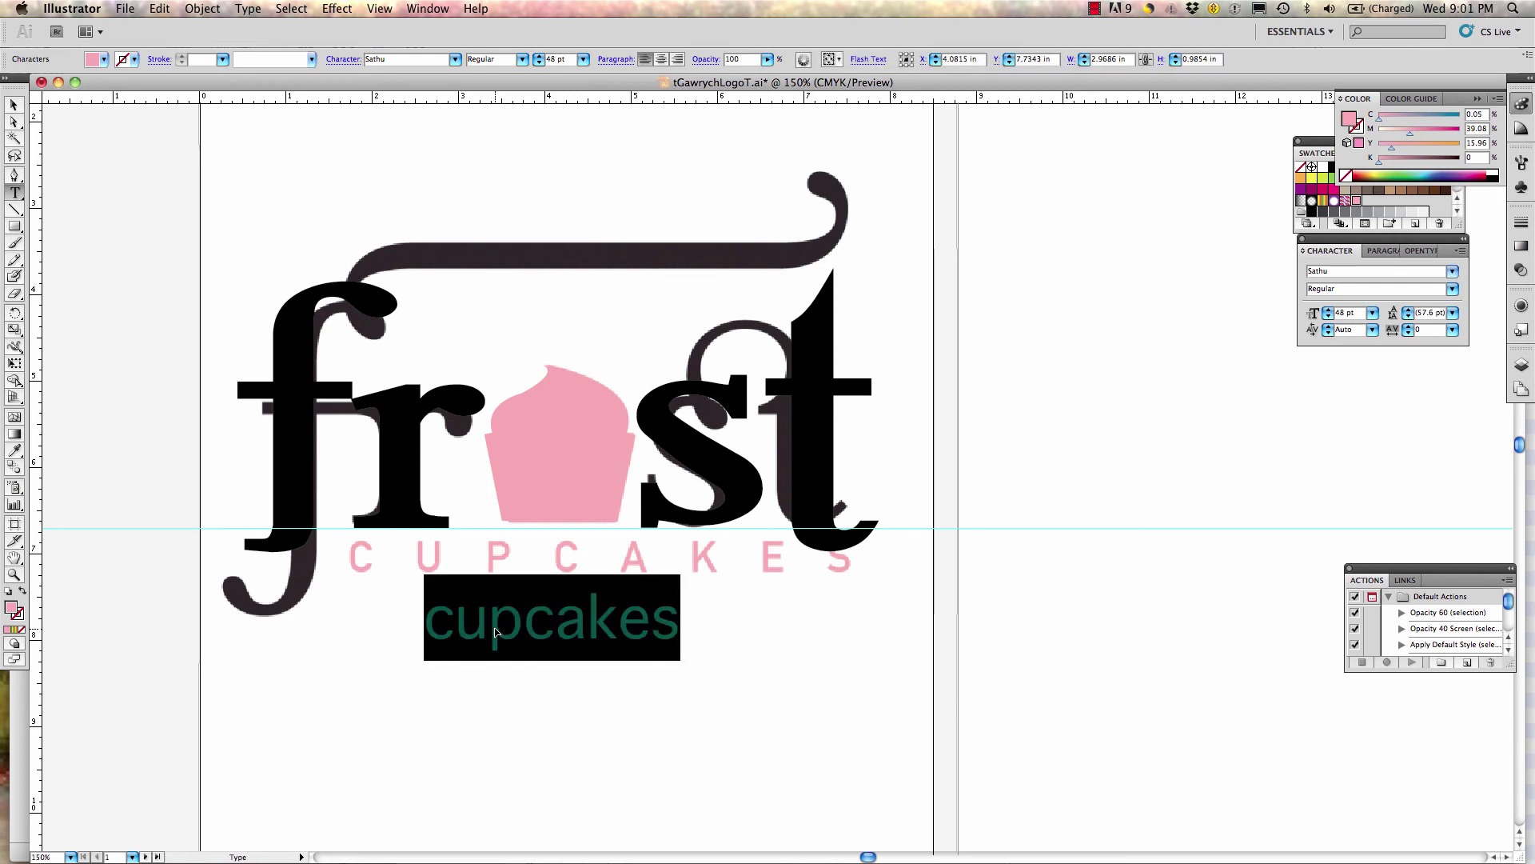
left_click(1452, 329)
left_click(1466, 414)
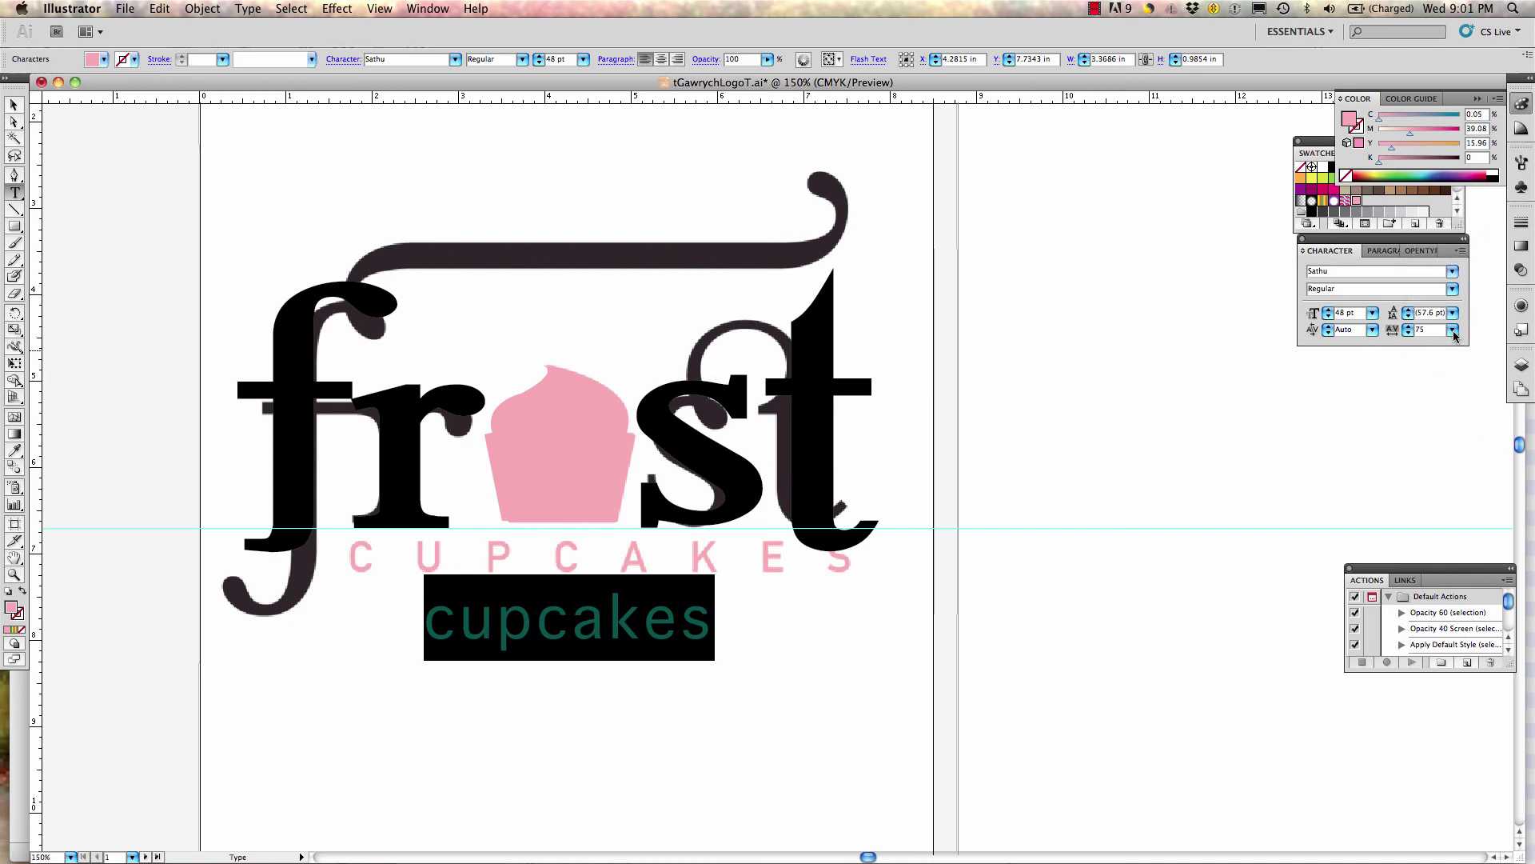
left_click(1452, 329)
left_click(1453, 359)
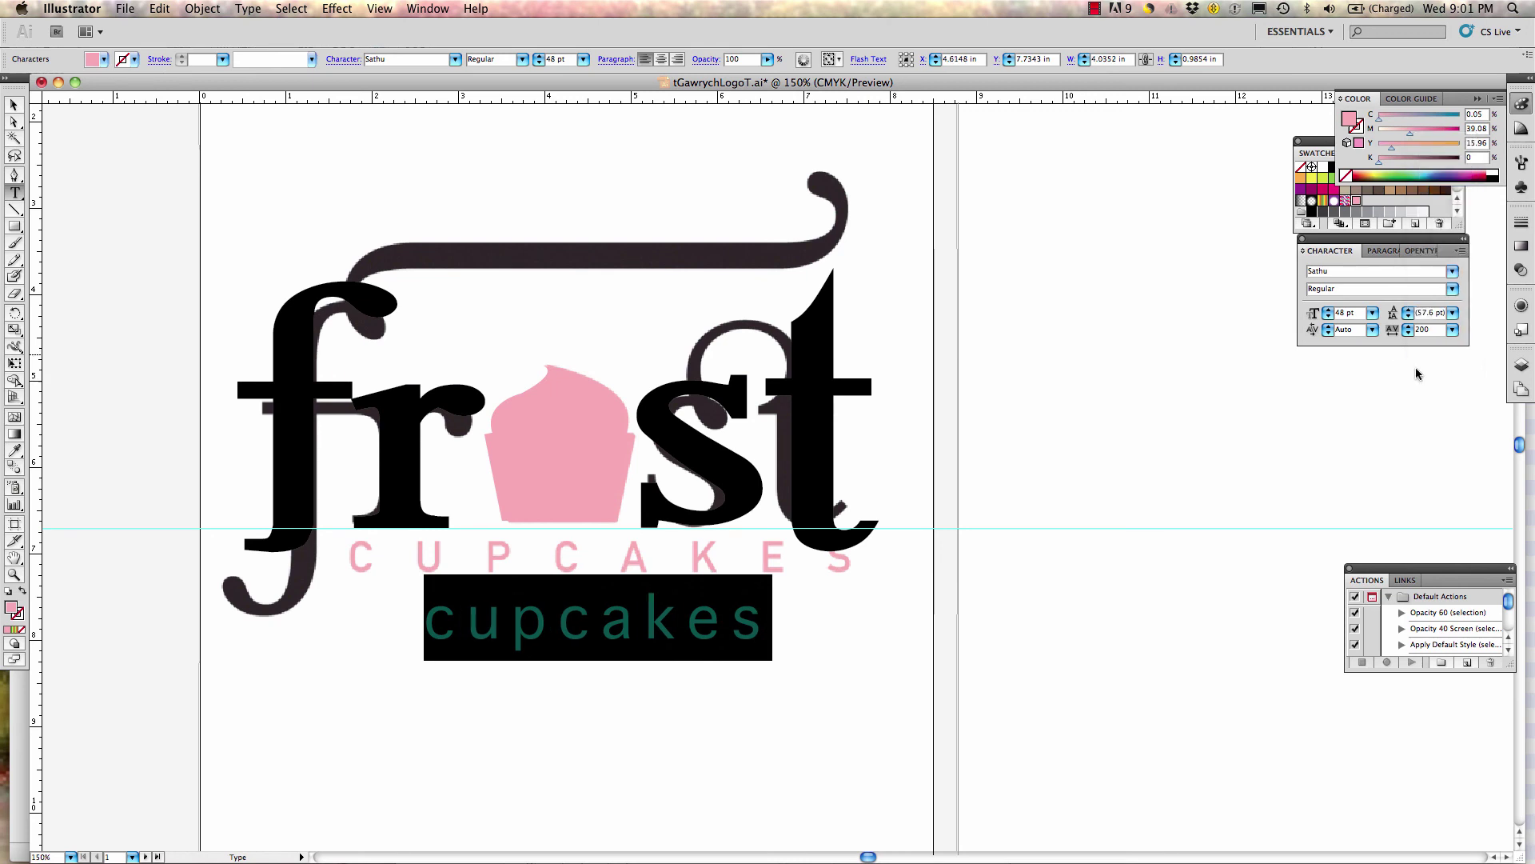
type("30")
key("Return")
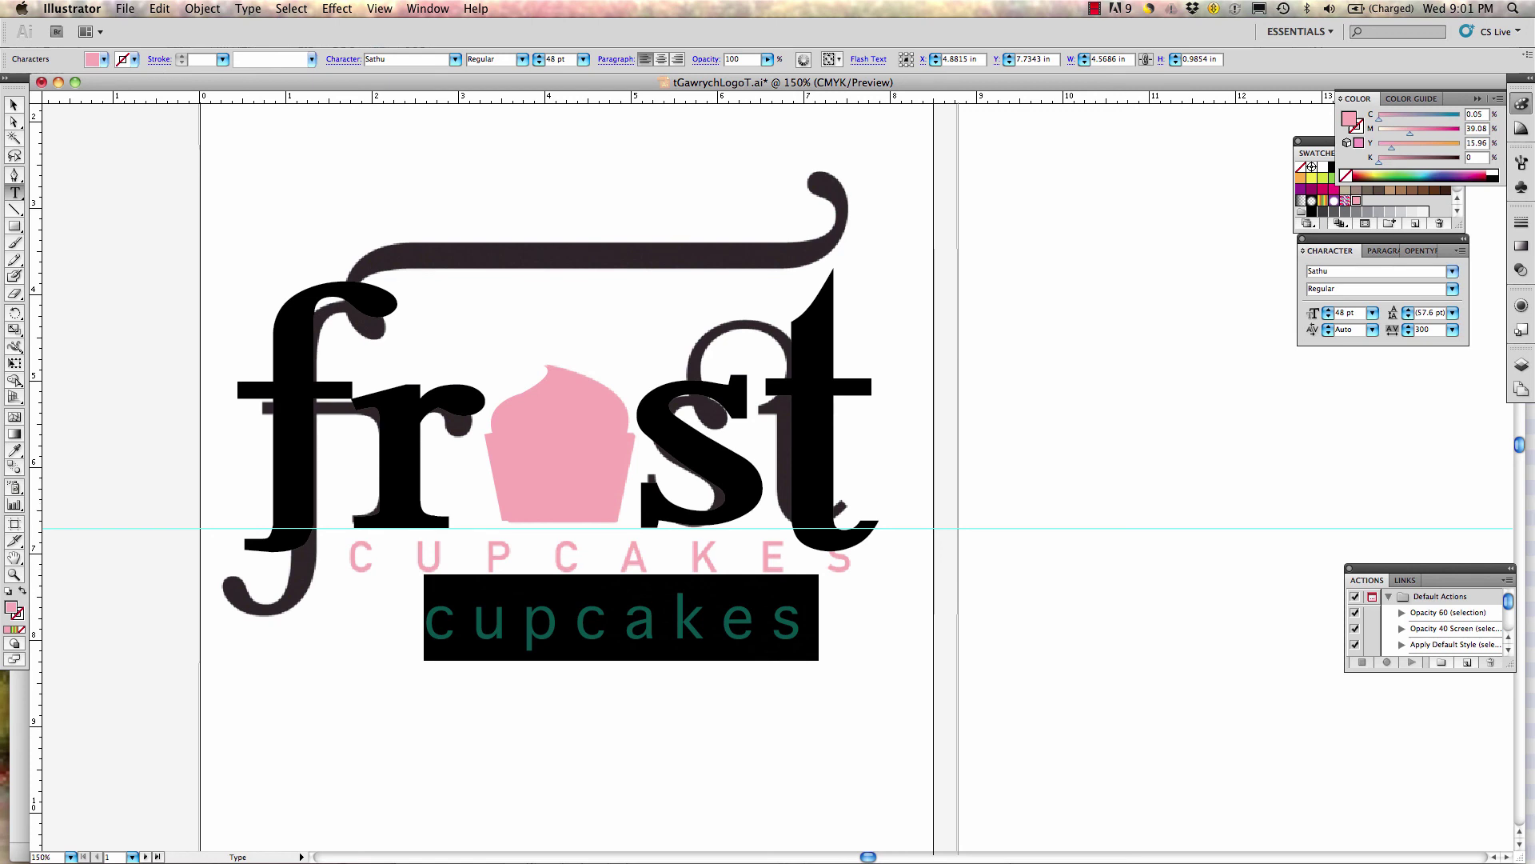
left_click(1427, 329)
key("BackSpace")
key("BackSpace")
key("BackSpace")
type("50")
key("Return")
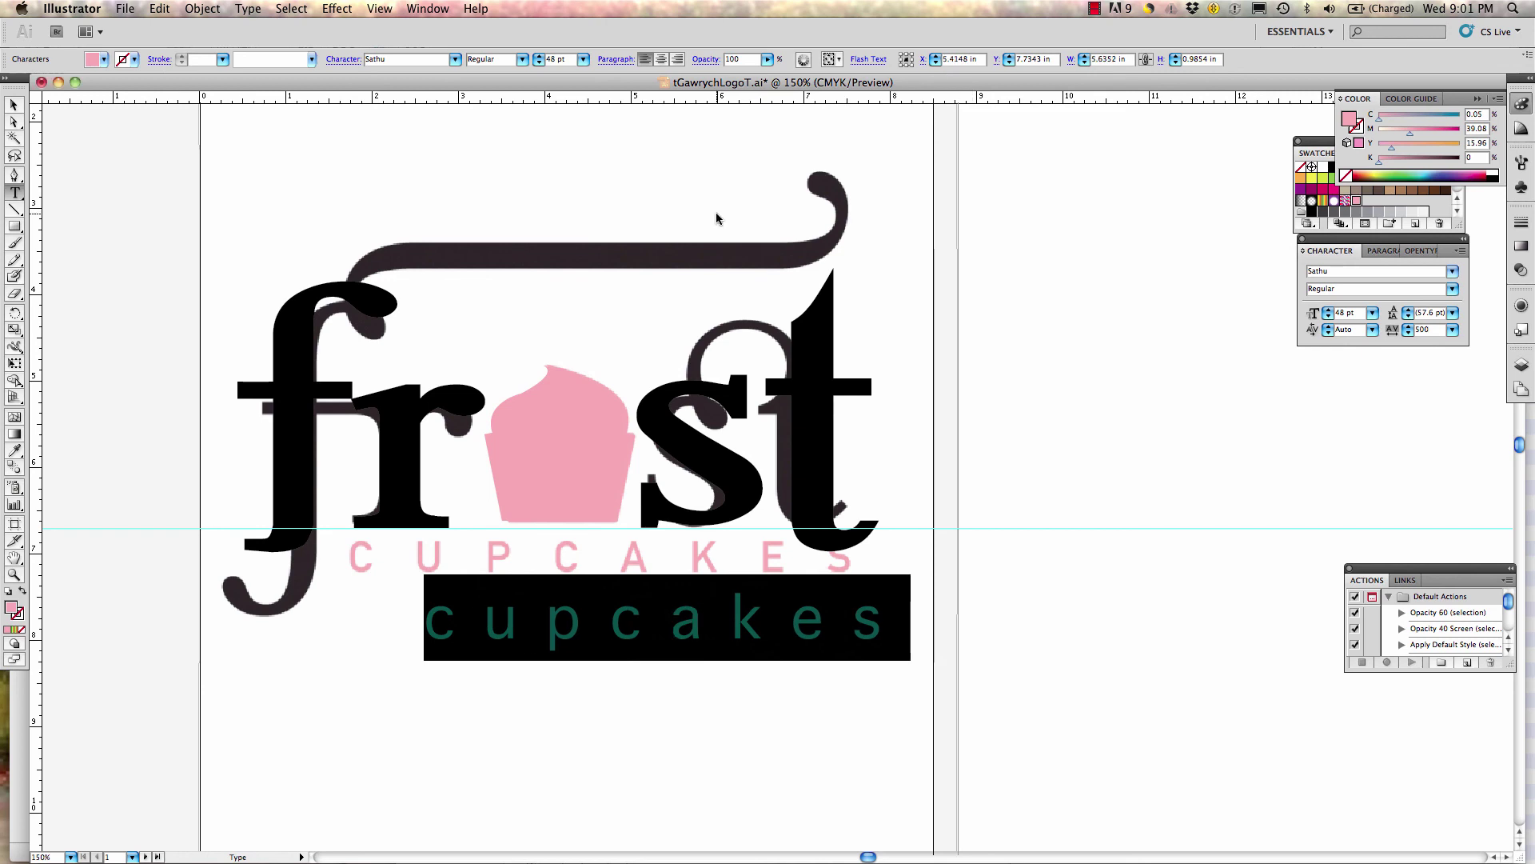
left_click(15, 107)
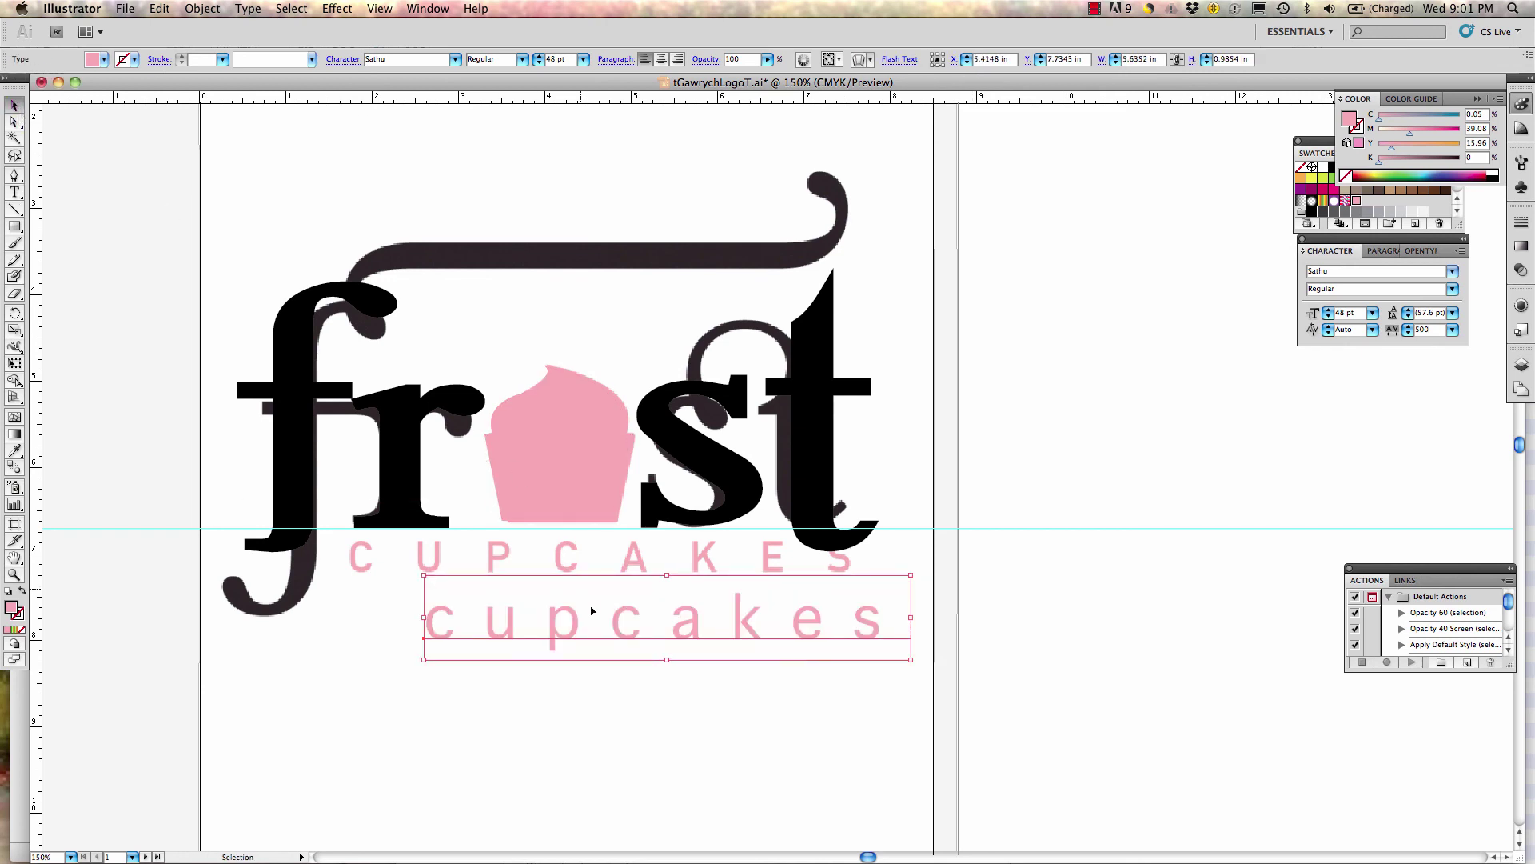
left_click_drag(594, 644, 514, 621)
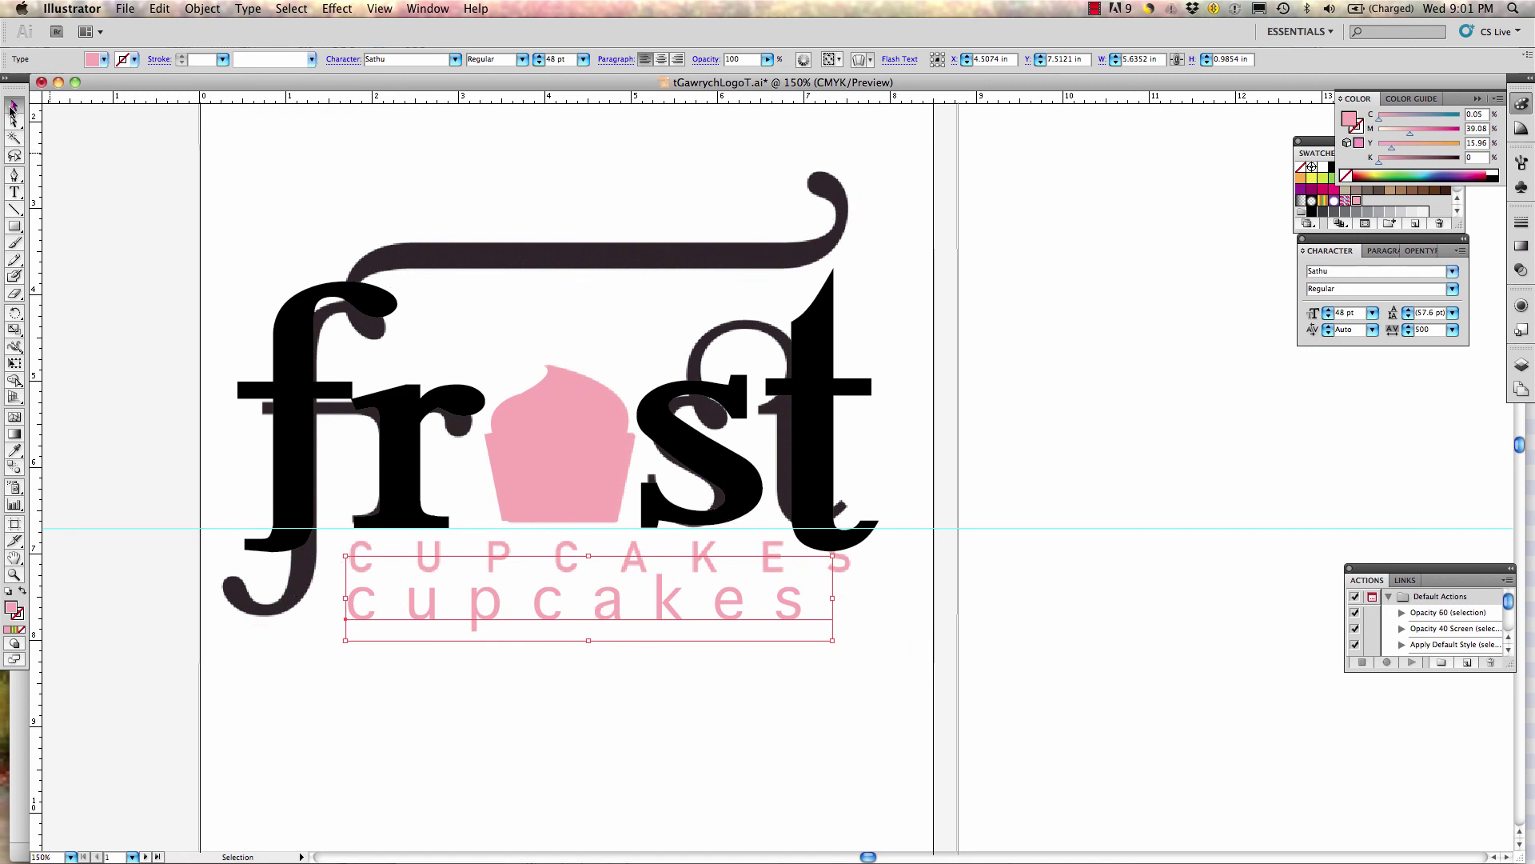
Increase the cupcakes text's tracking through 575 and 600 to 630 to match the template's letter spacing
double_click(549, 615)
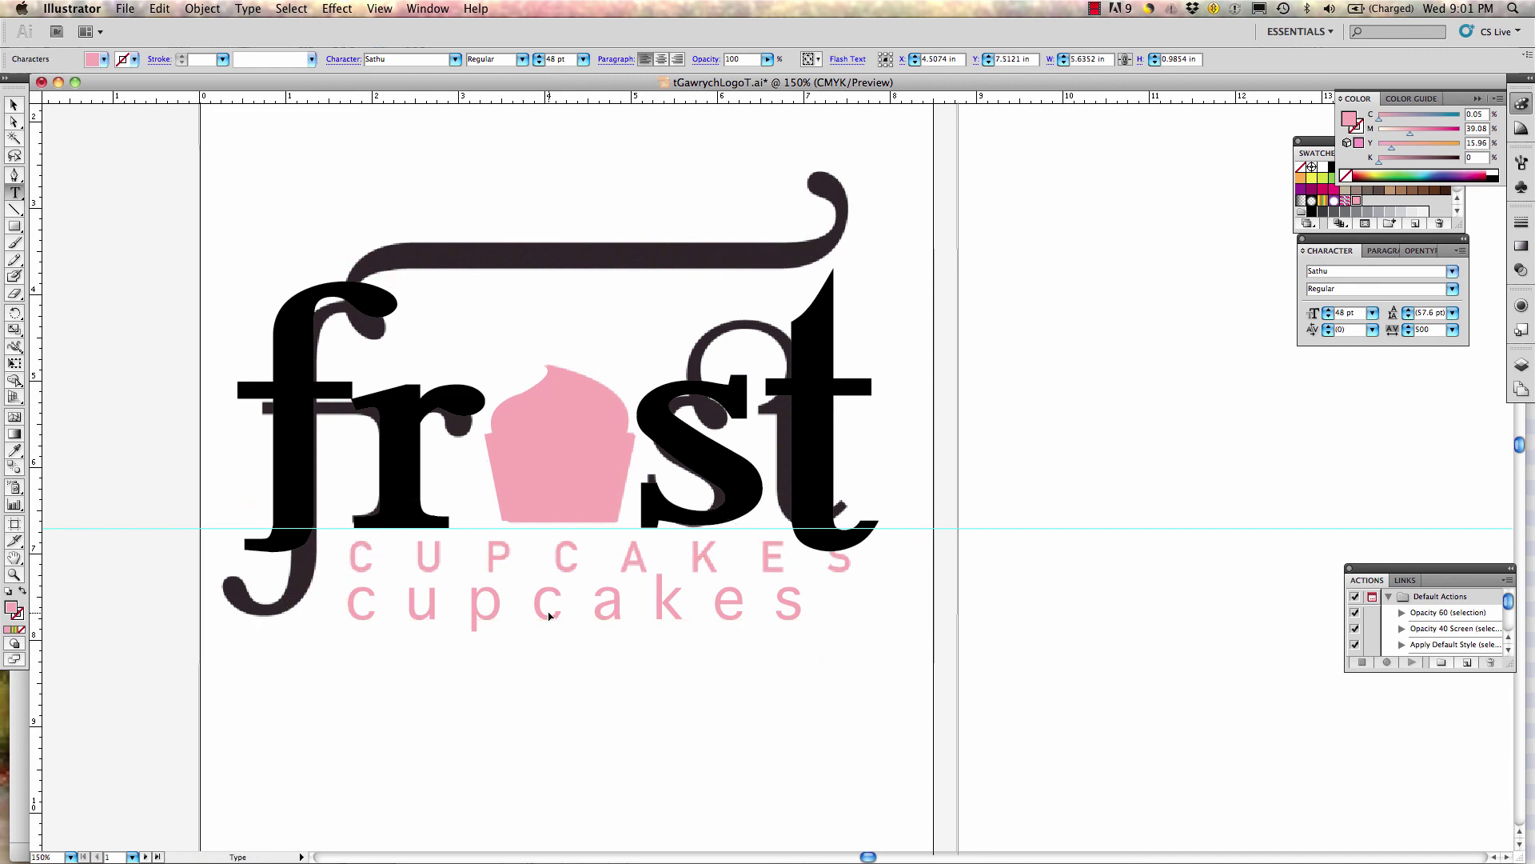
double_click(550, 615)
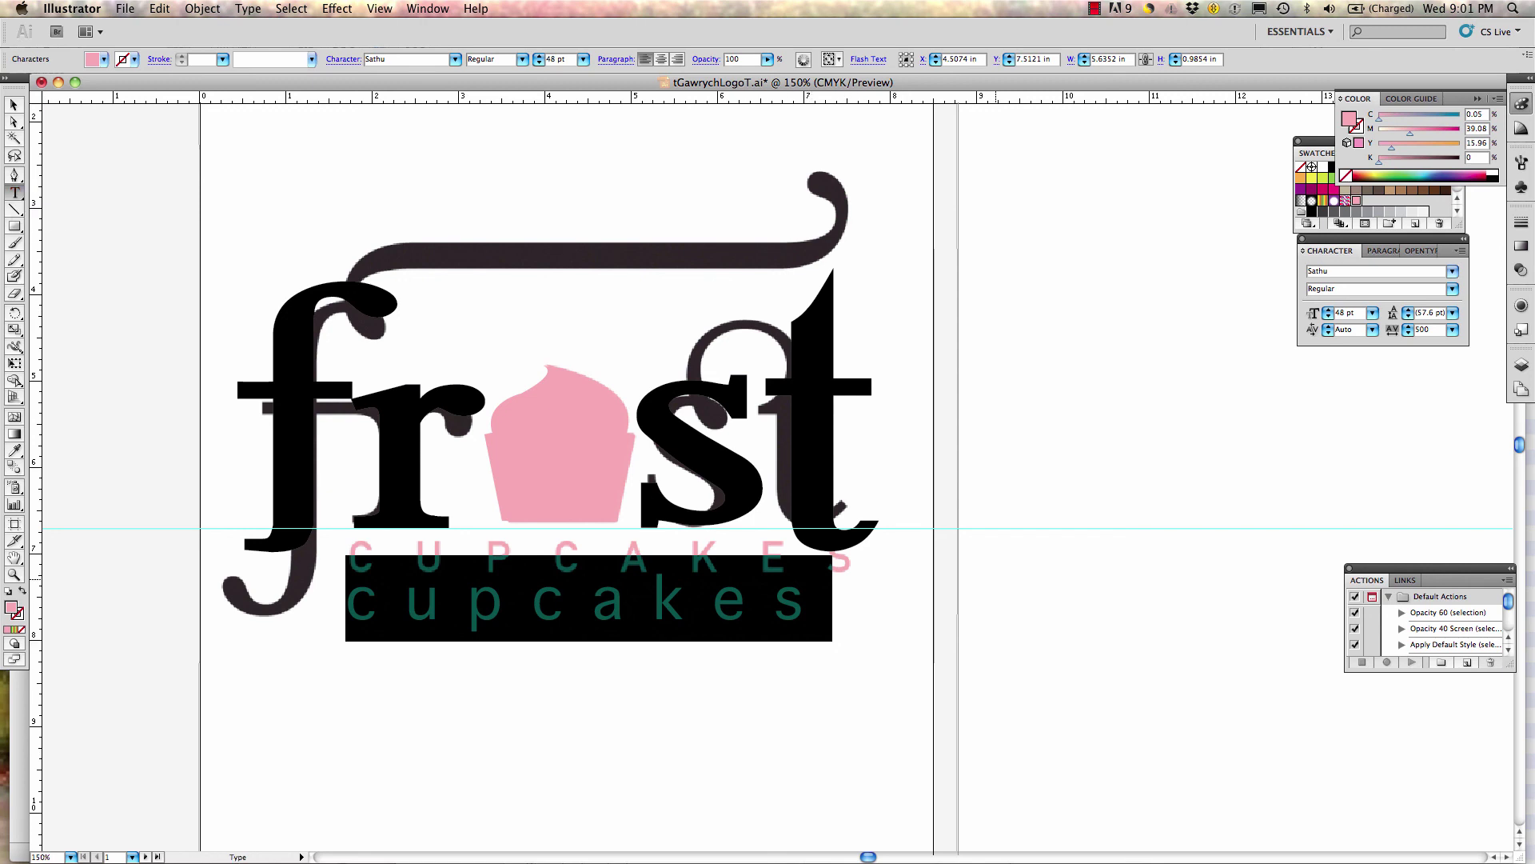
left_click(1435, 331)
type("5")
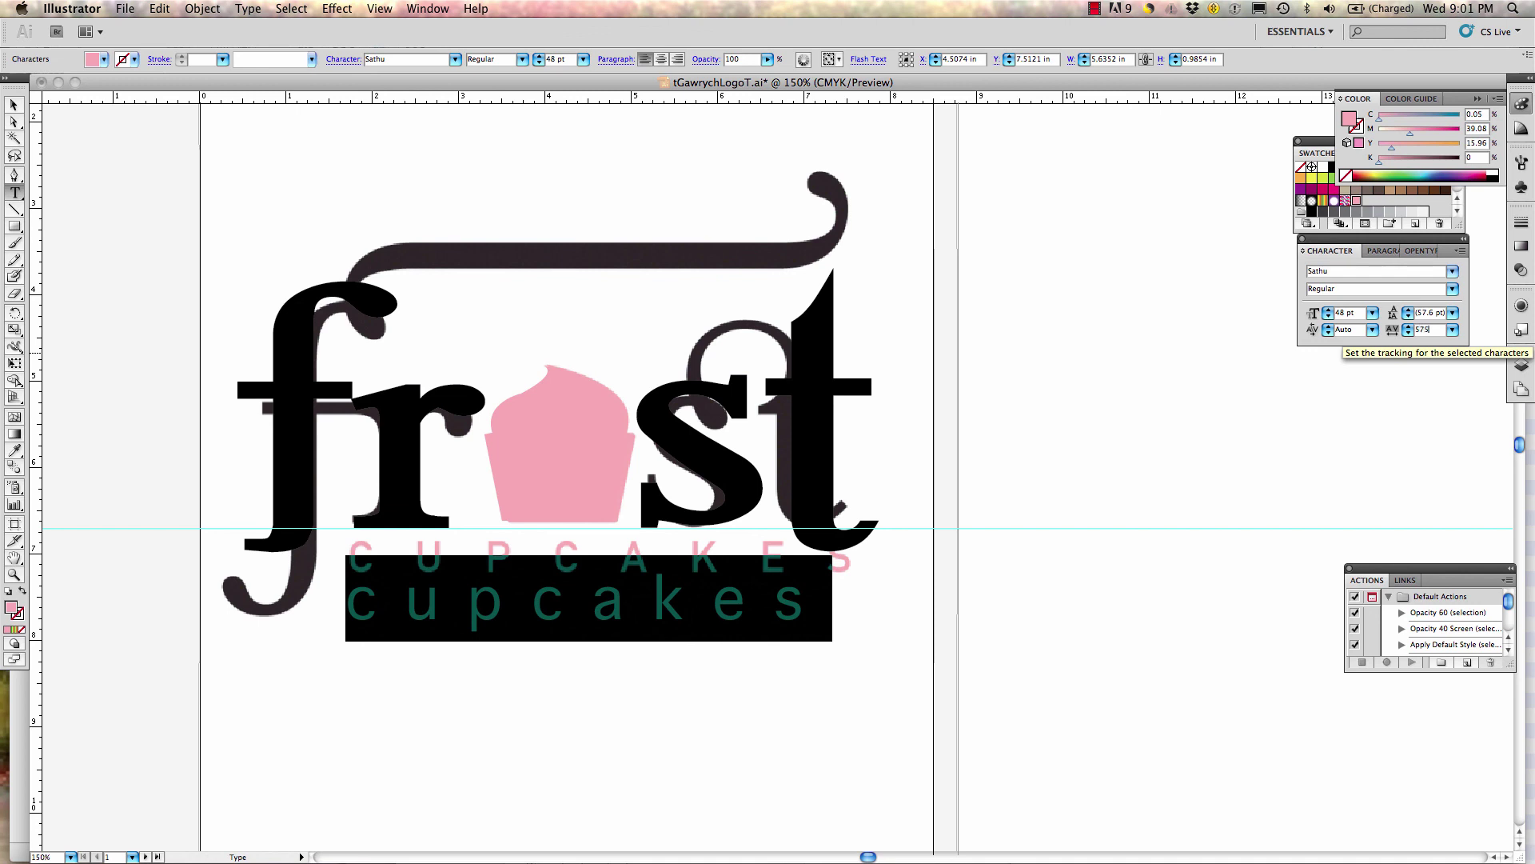
type("75")
key("Return")
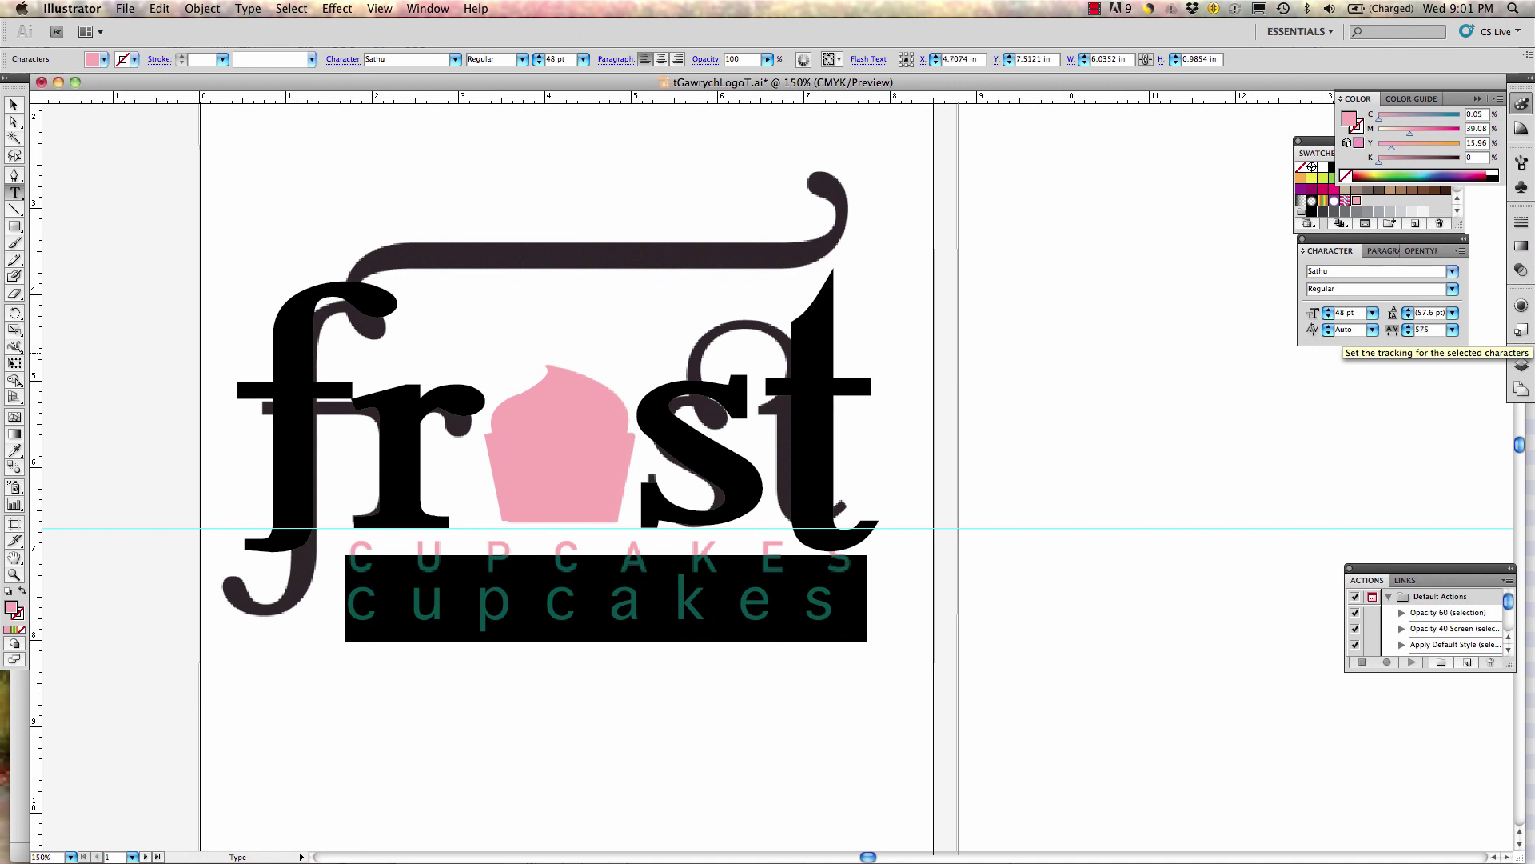
left_click(1432, 330)
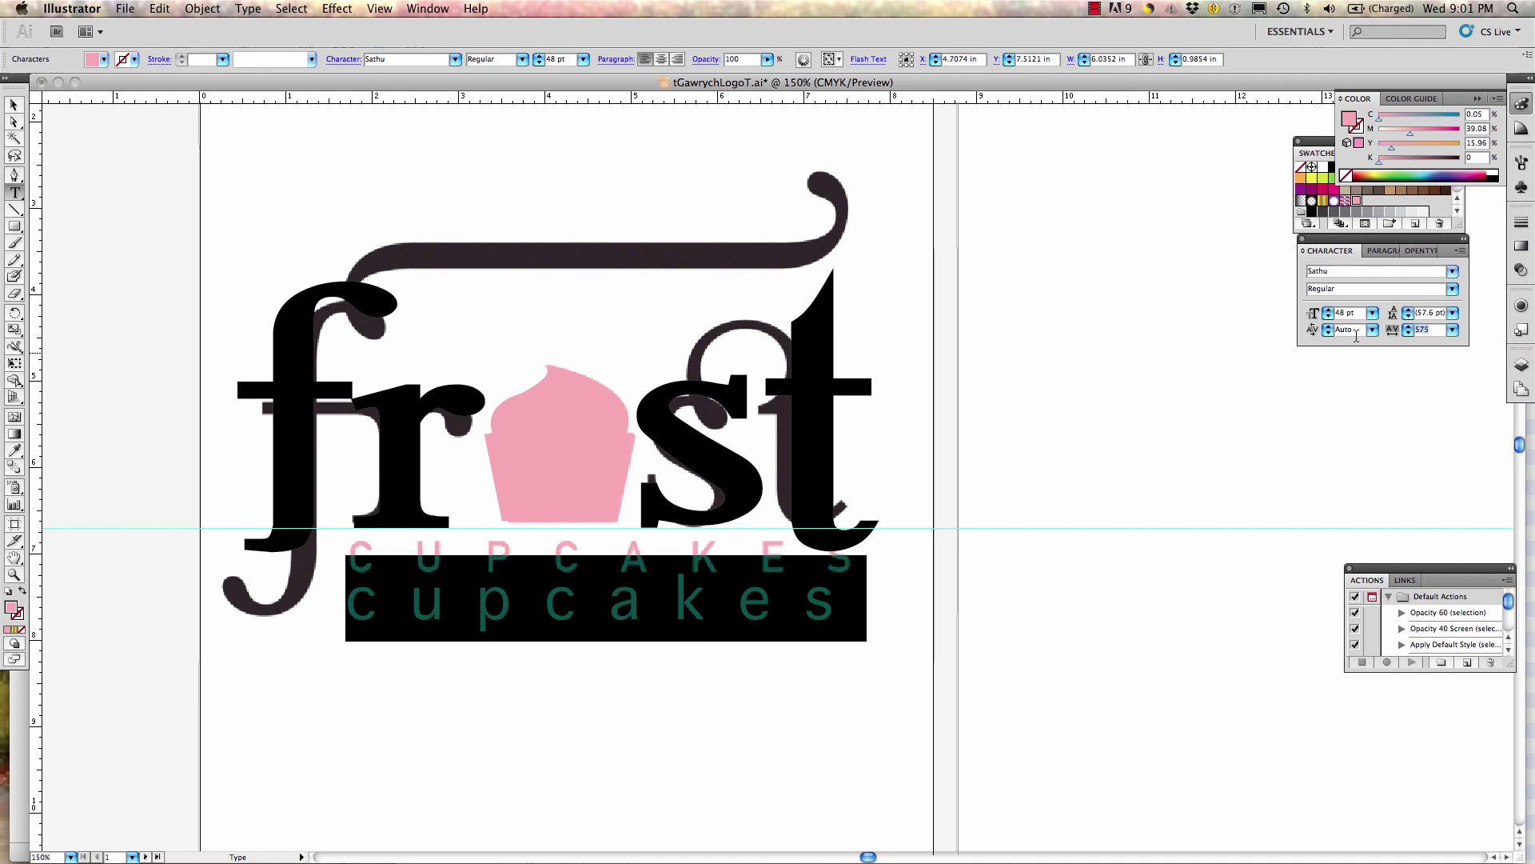
type("5")
type("0")
type("0")
key("Return")
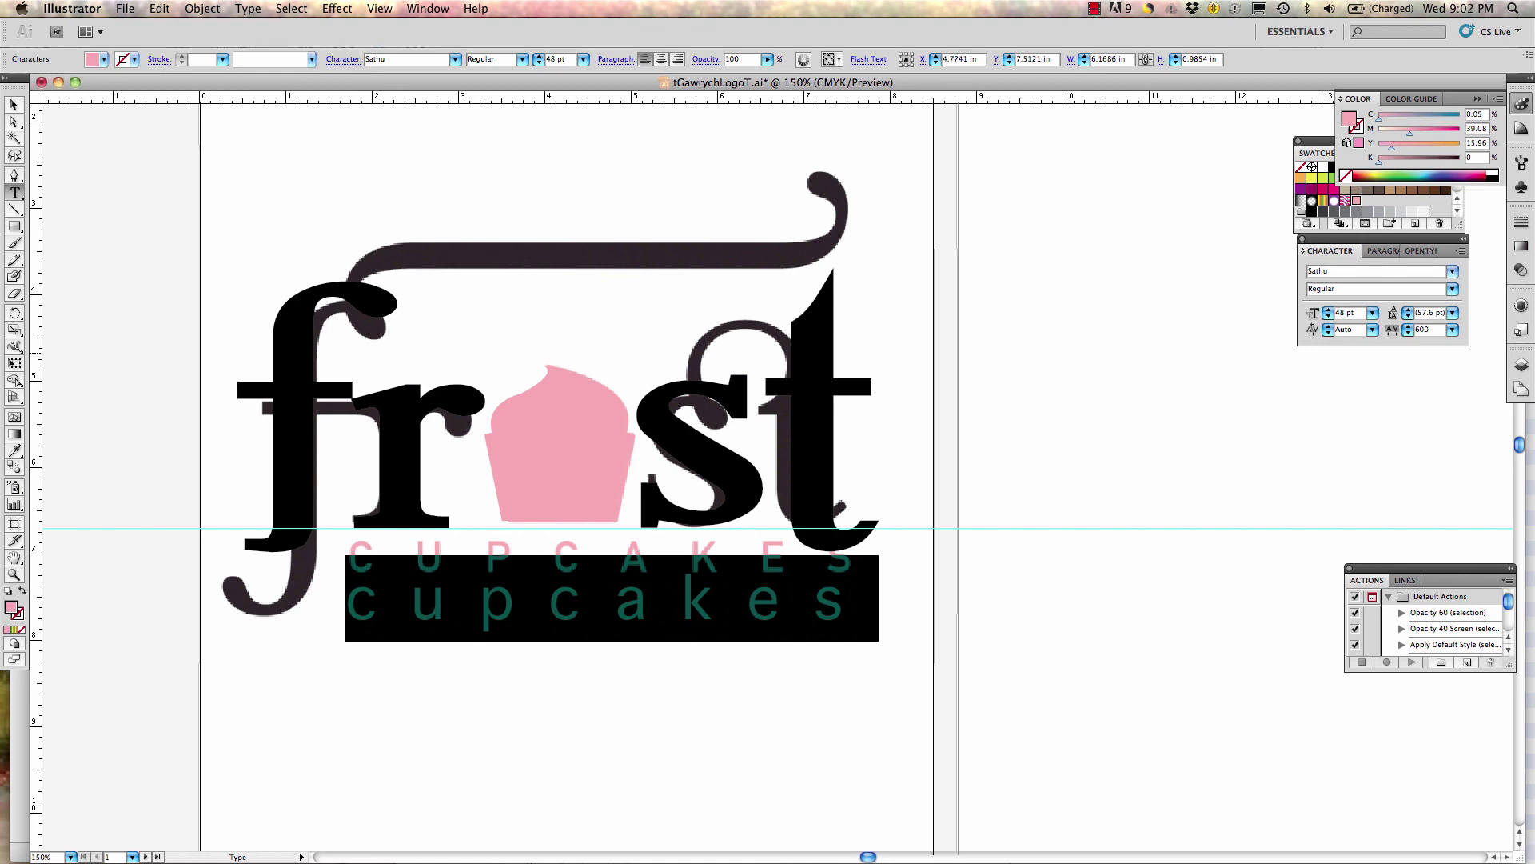
left_click(1431, 330)
left_click_drag(1429, 329, 1414, 330)
type("63")
key("Return")
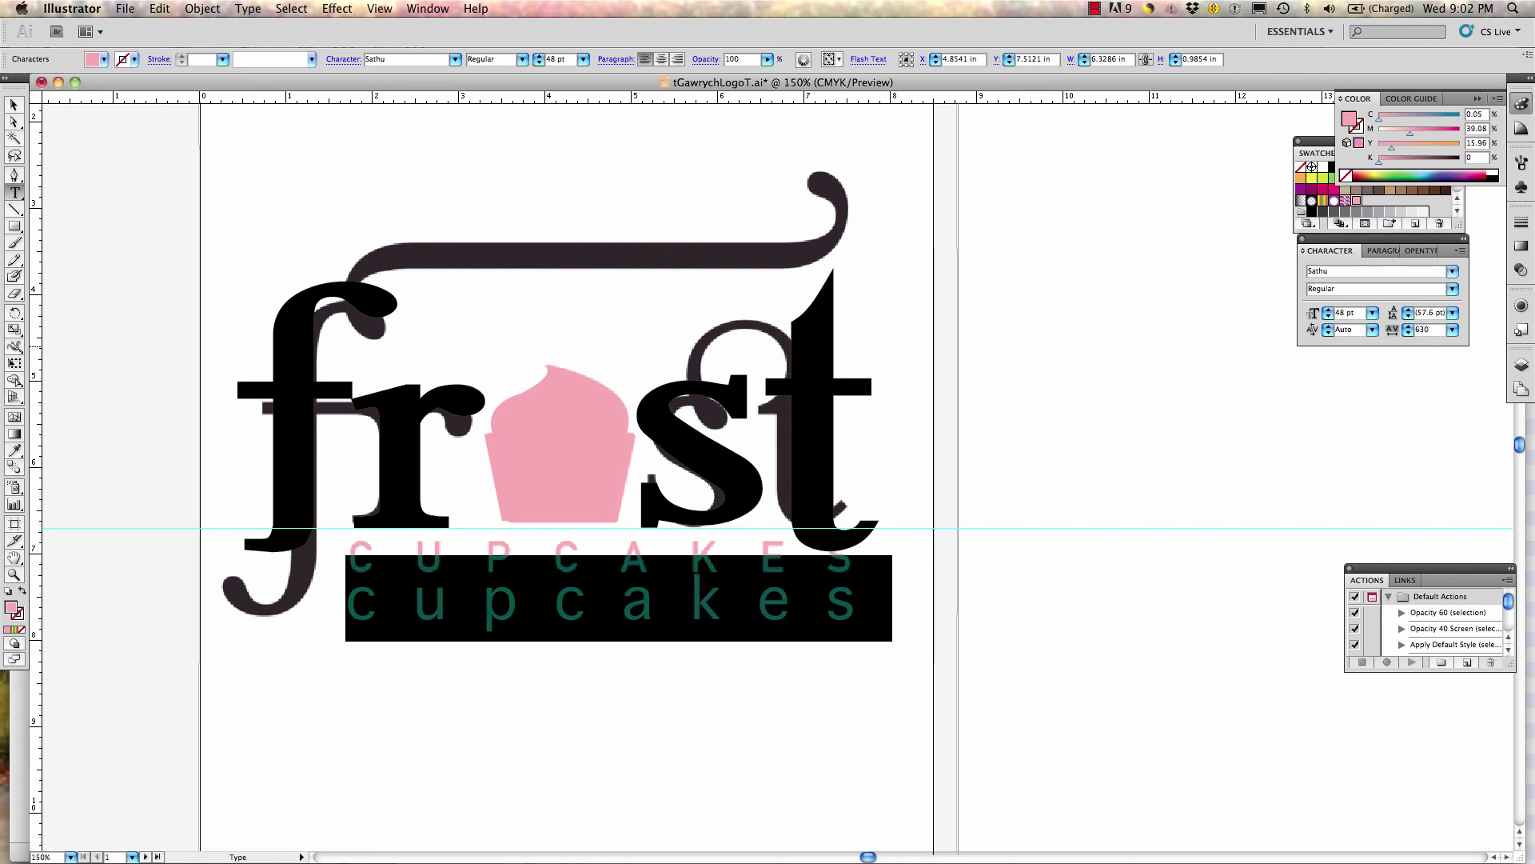
Move the cupcakes text up onto the template's lettering and nudge it down until its tall k sits clearly below the guide
left_click(14, 106)
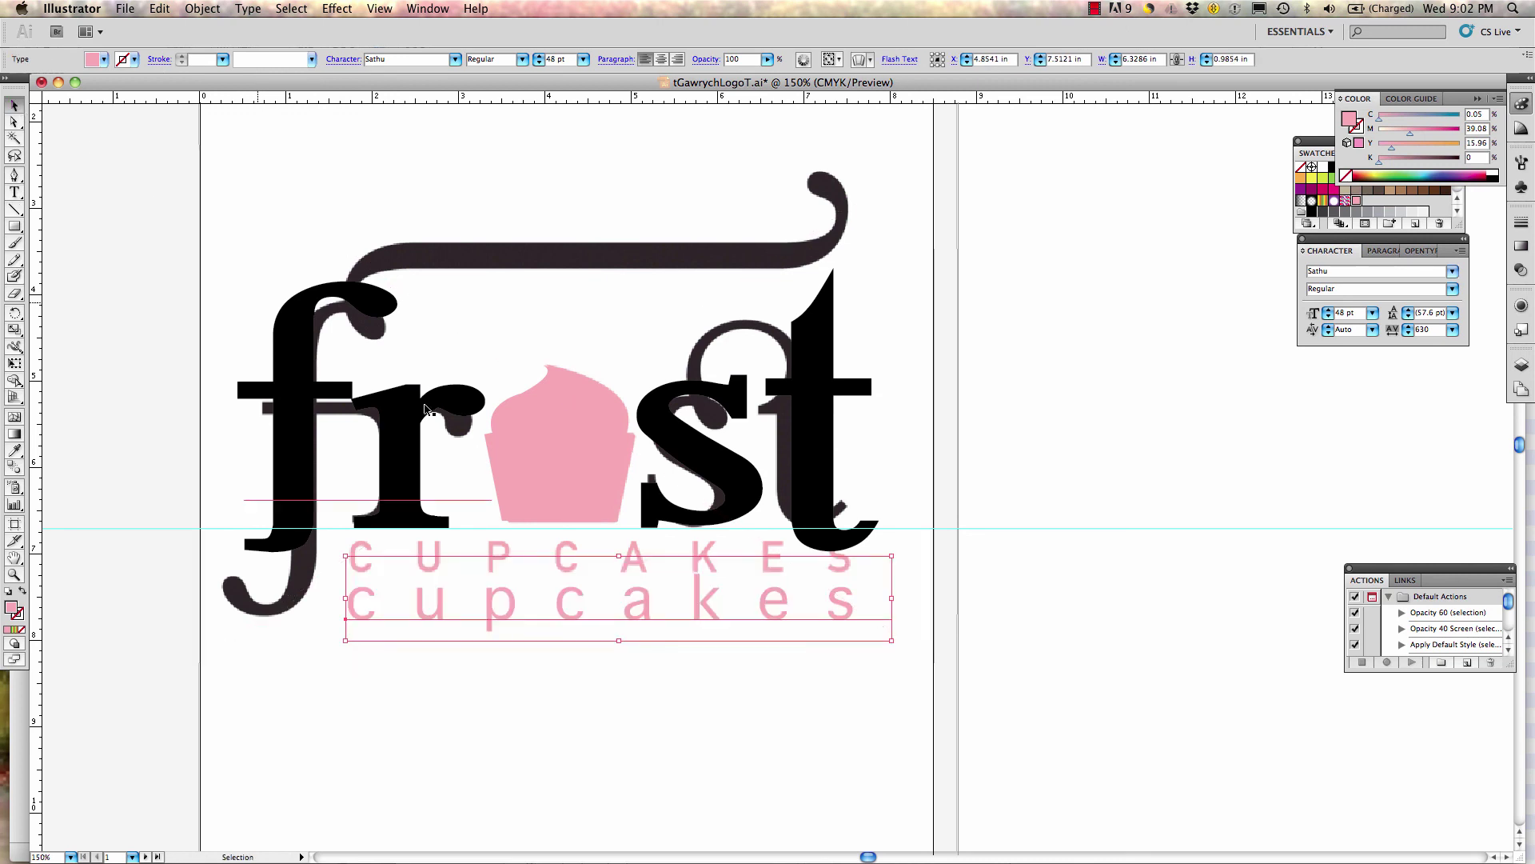
left_click_drag(623, 620, 627, 573)
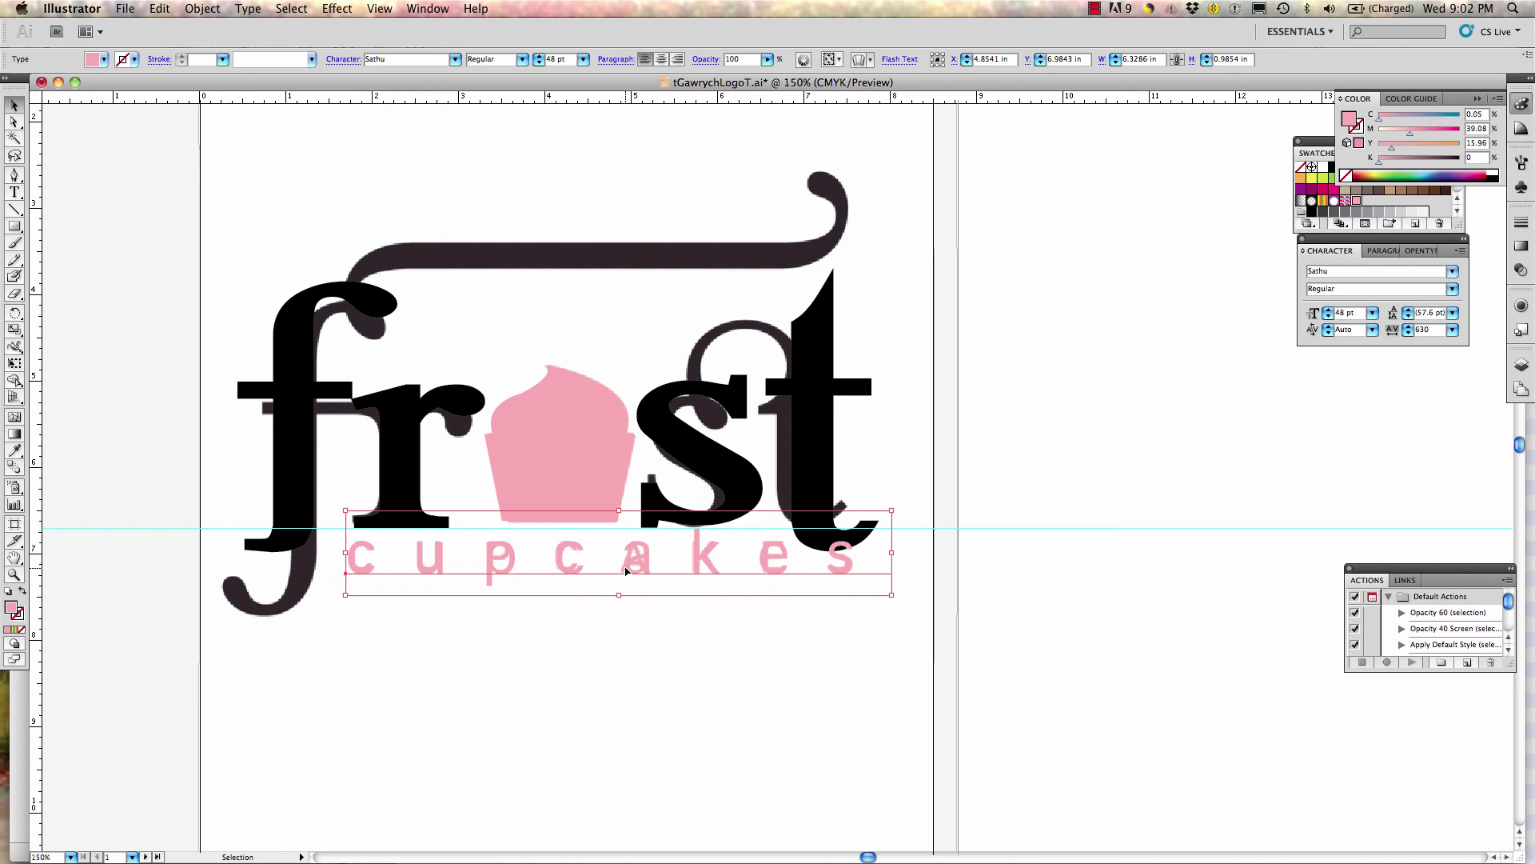
key("Down")
key("Down")
key("Down")
key("Down")
key("Down")
key("Down")
key("Down")
key("Down")
key("Down")
key("Down")
key("Down")
key("Down")
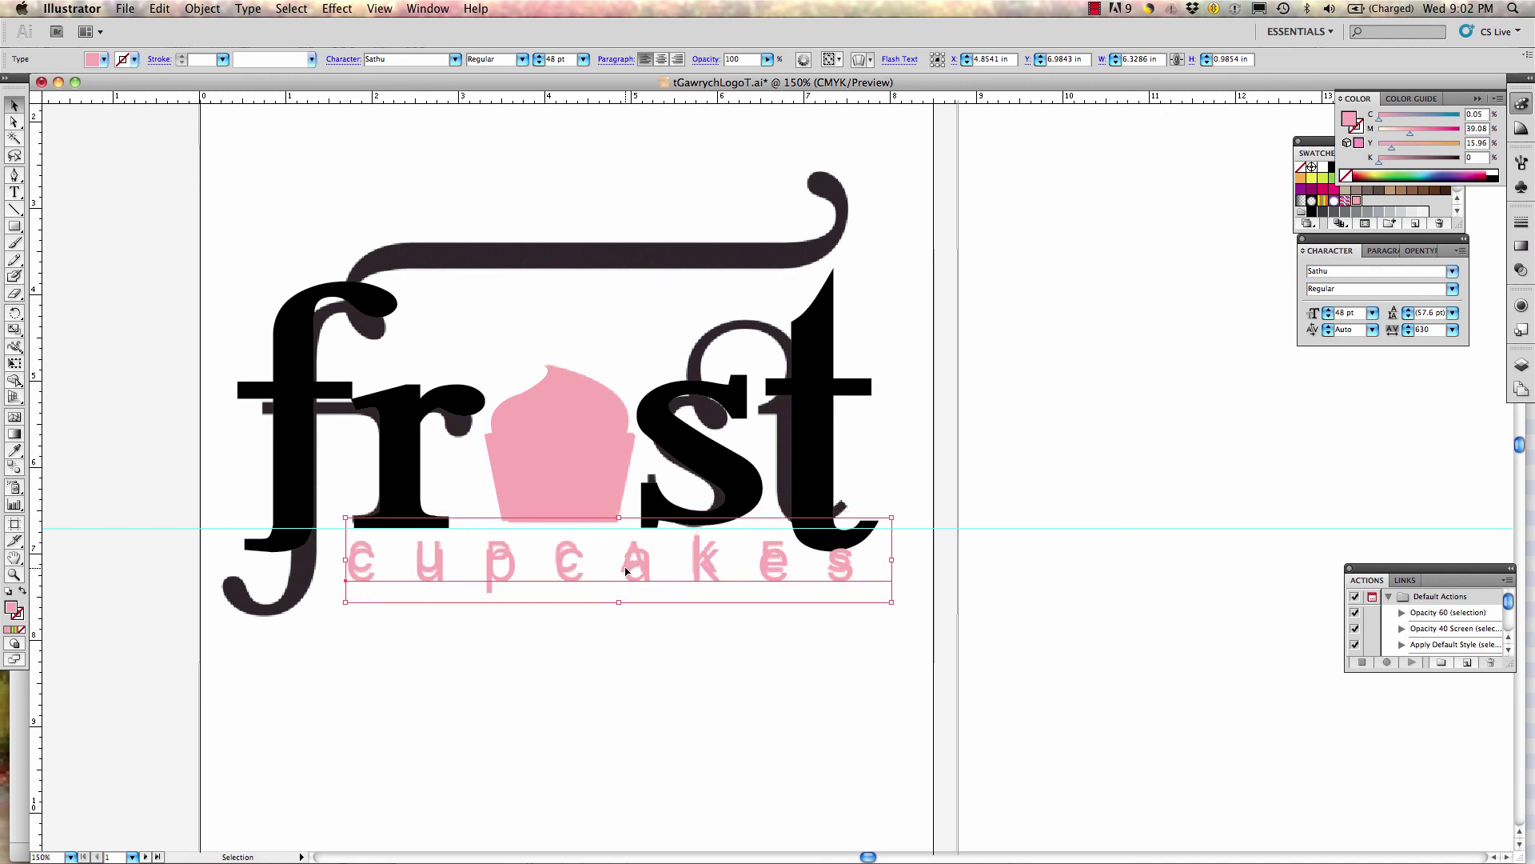
key("Down")
key("Down")
key("Down")
key("Down")
key("Down")
key("Down")
key("Down")
key("Down")
key("Down")
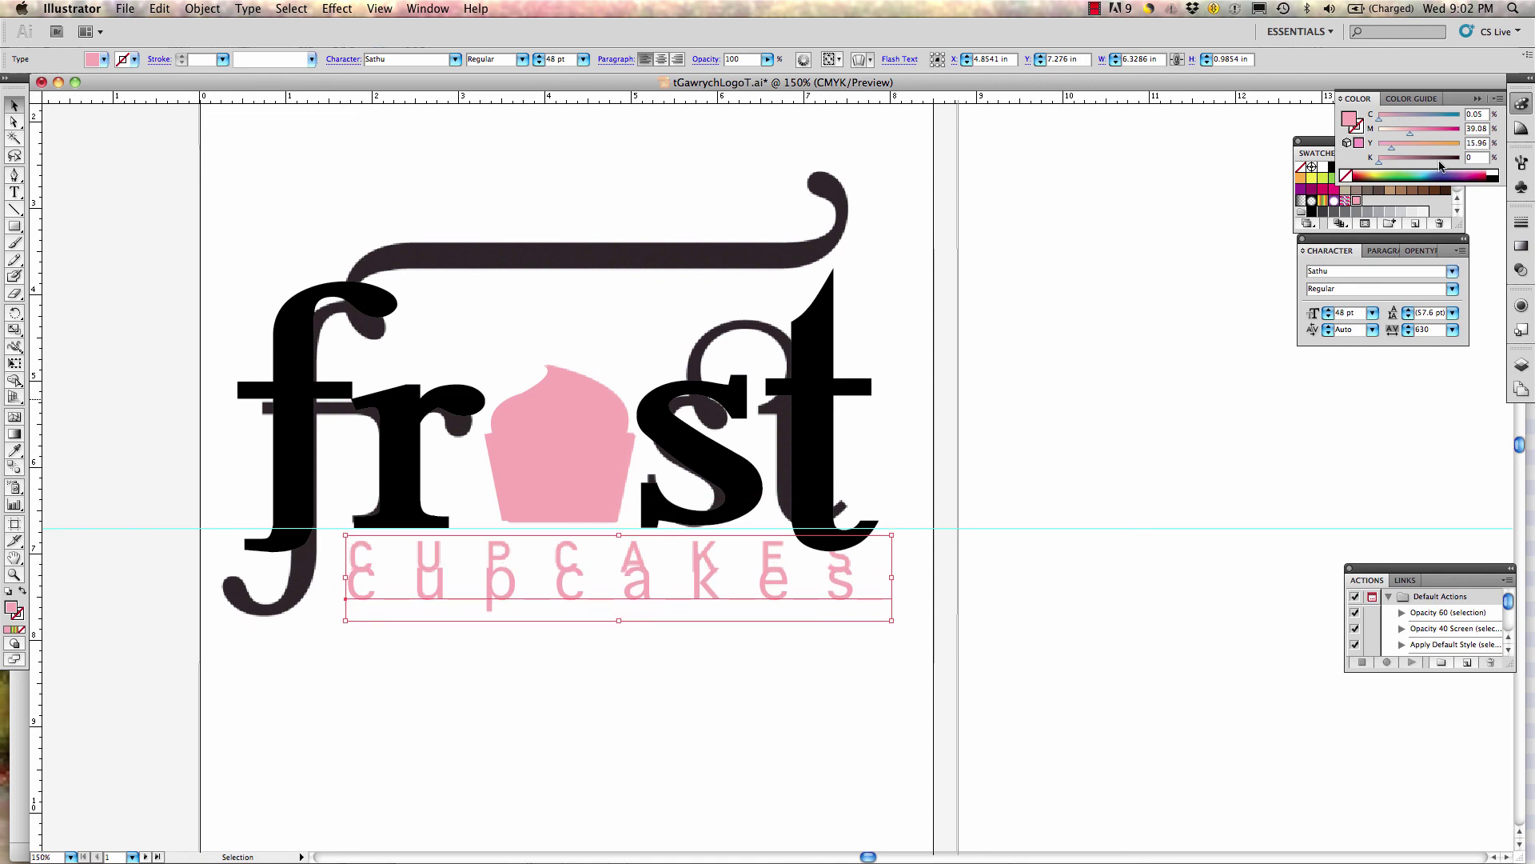
Hide the Frost Logo Template layer and deselect the cupcakes text to view the recreated logo on its own
left_click(1519, 382)
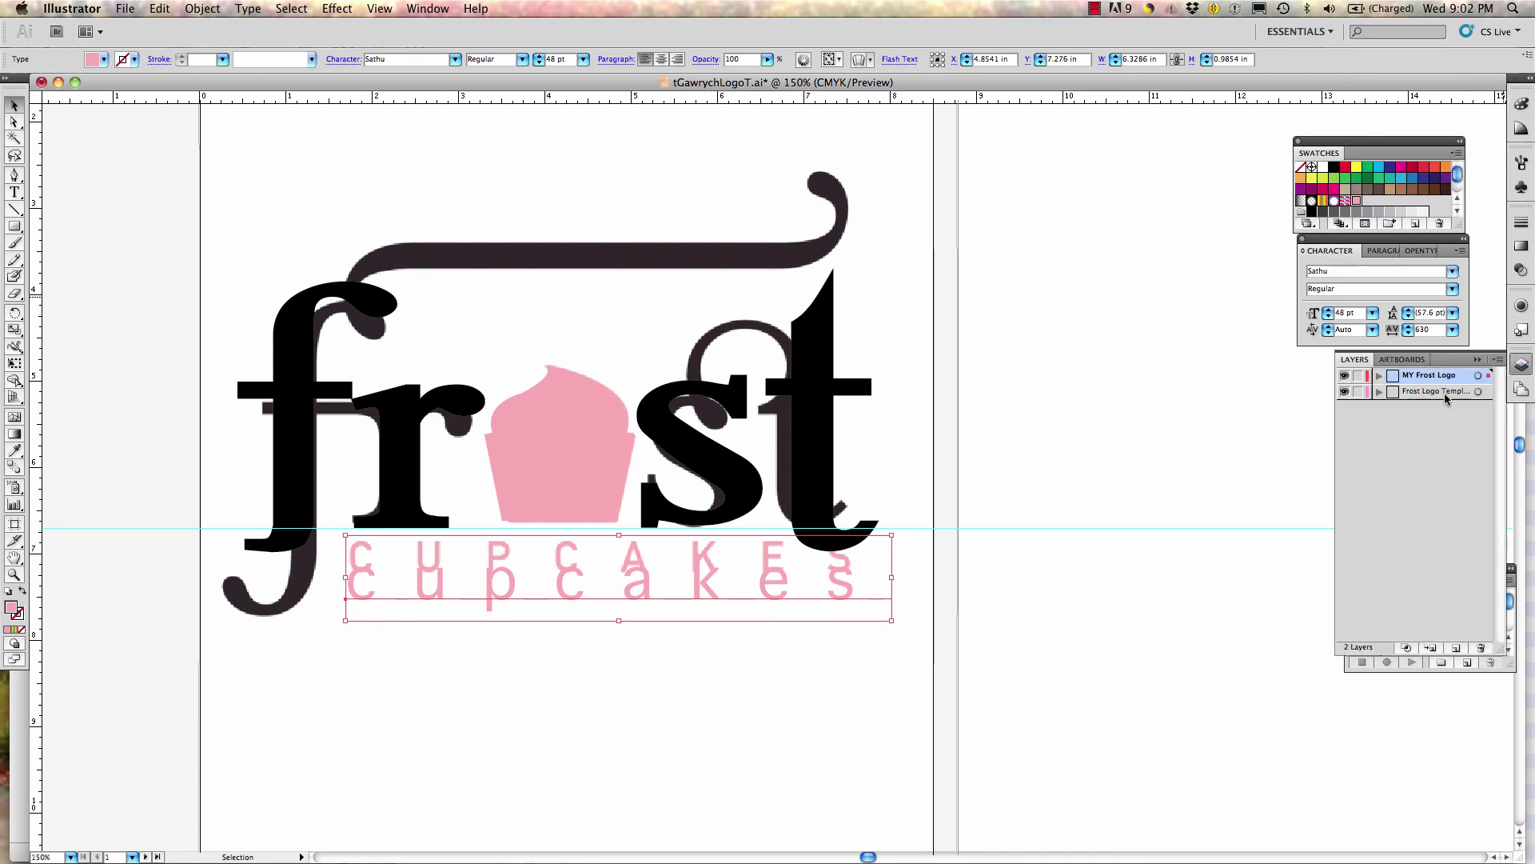
left_click(1344, 392)
left_click(1345, 392)
left_click(1344, 392)
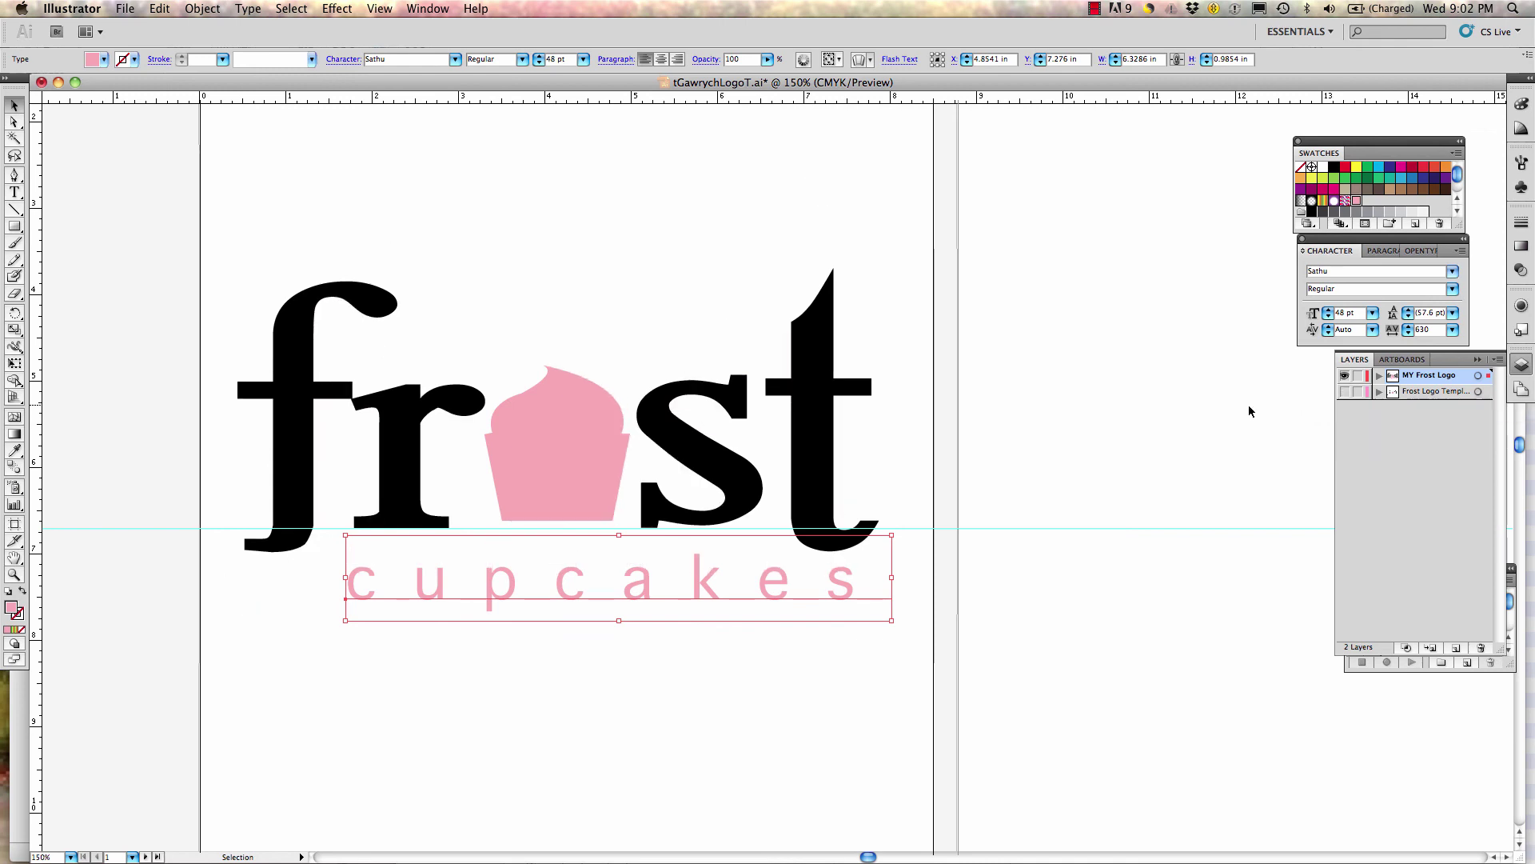
left_click(1127, 326)
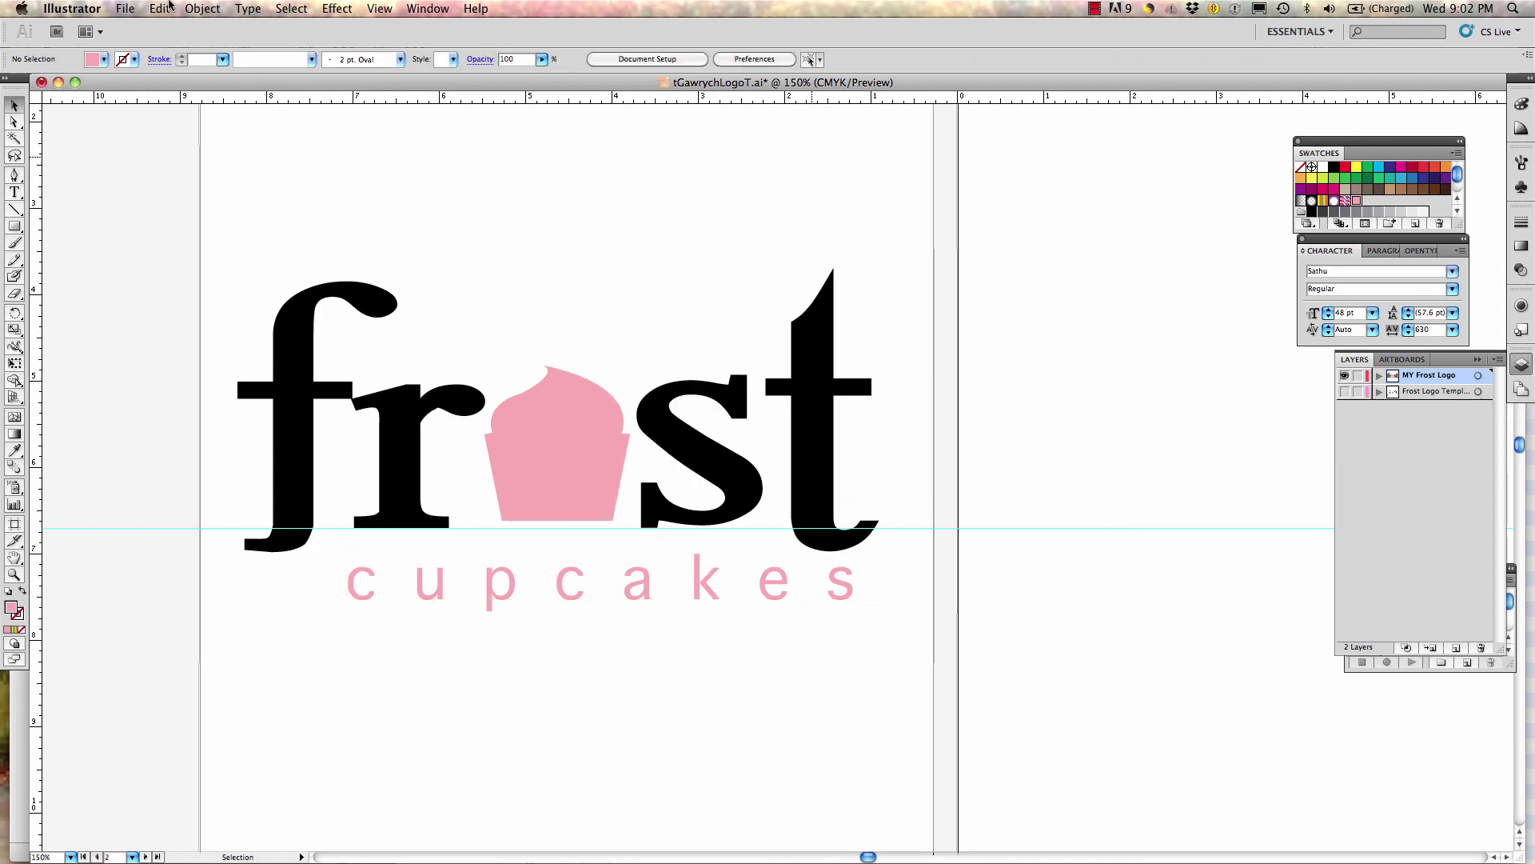
Save the logo document under its existing name, accepting that the Sathu font is not embedded
left_click(132, 9)
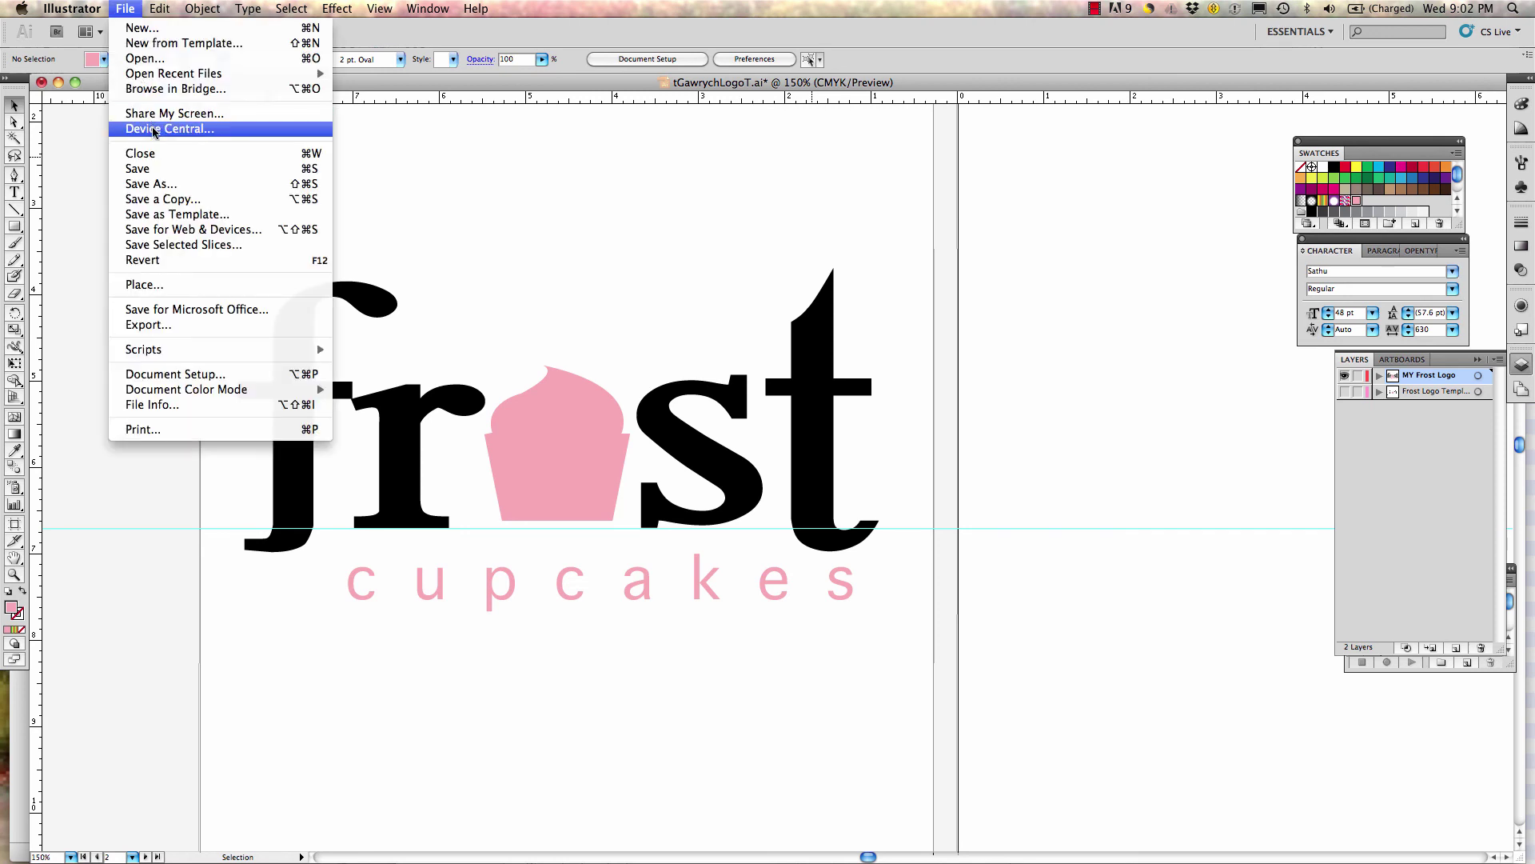
left_click(181, 173)
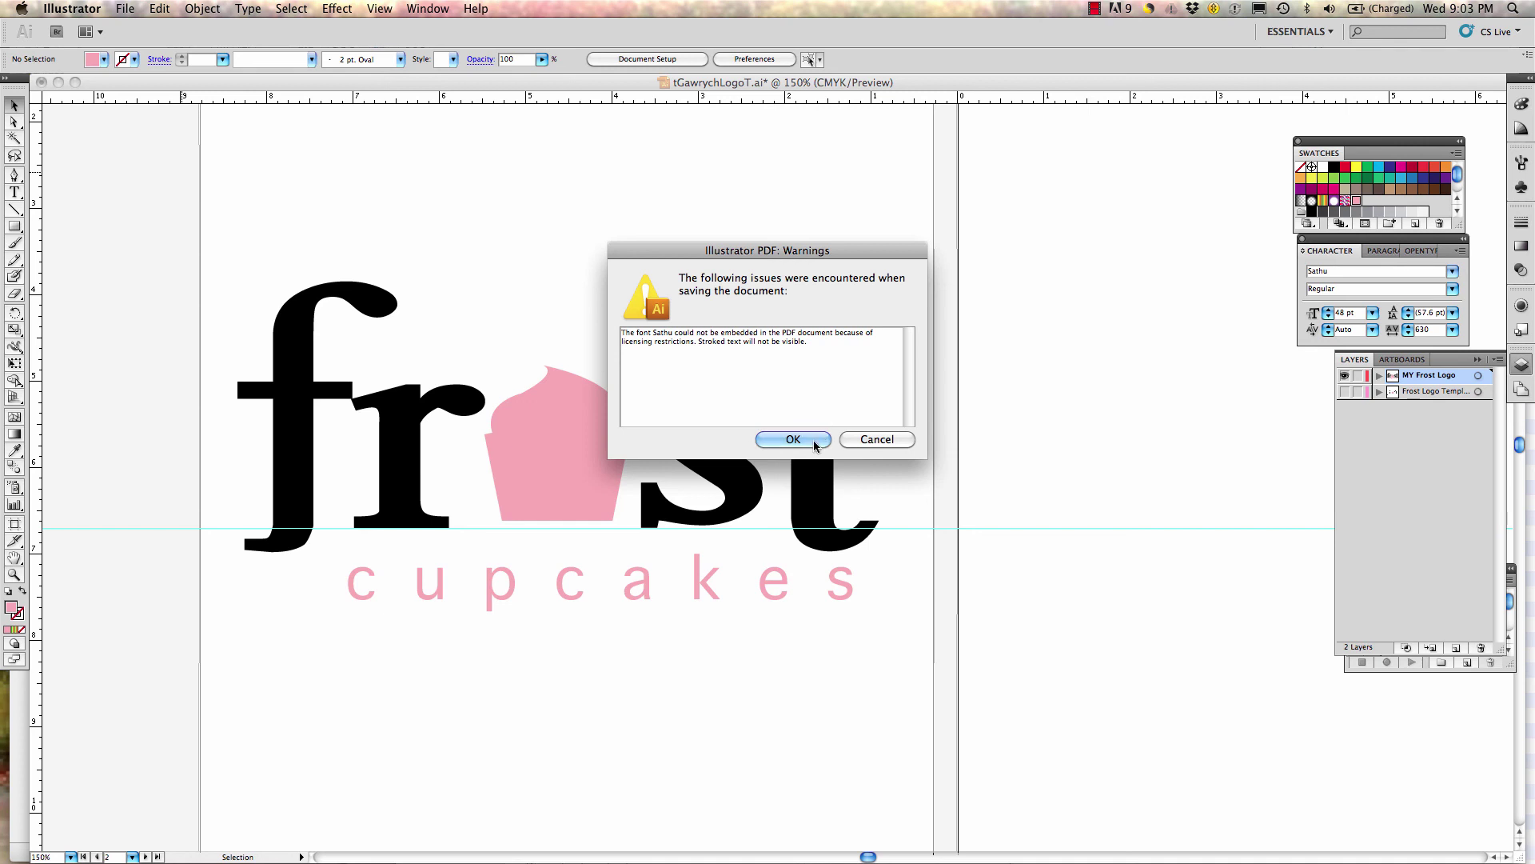
left_click(806, 439)
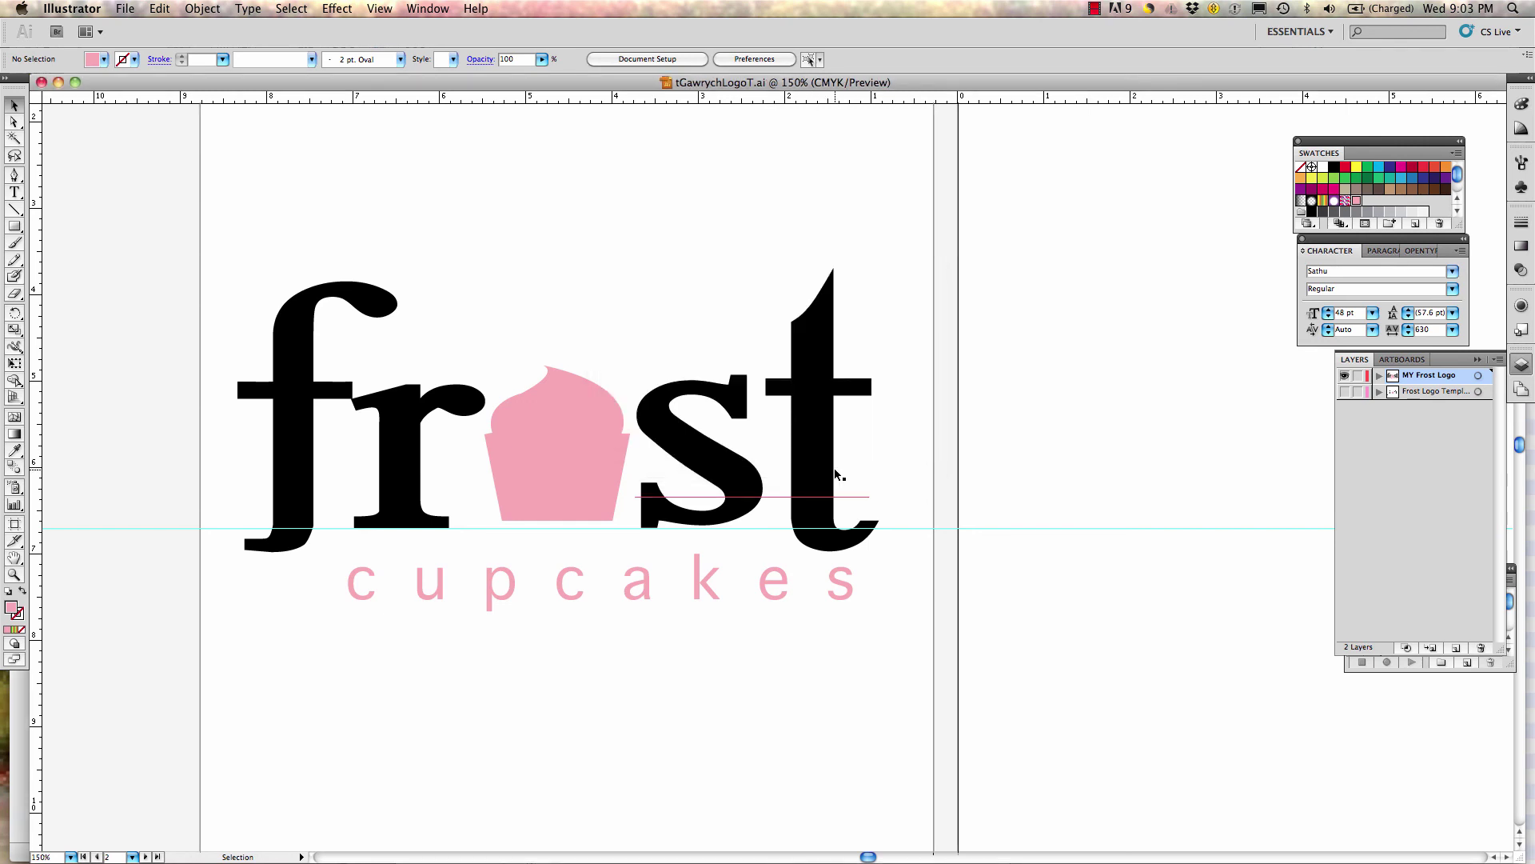